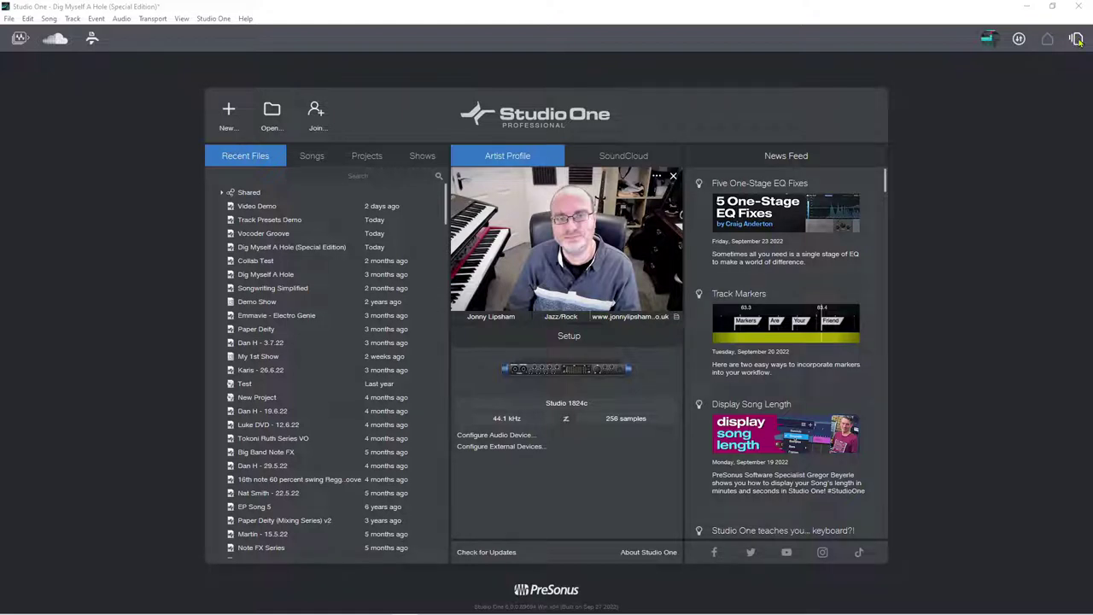
Check the open songs list and account options, then switch the artist profile to PreSonus Support.
{"action": "left_click", "coordinate": [1077, 41]}
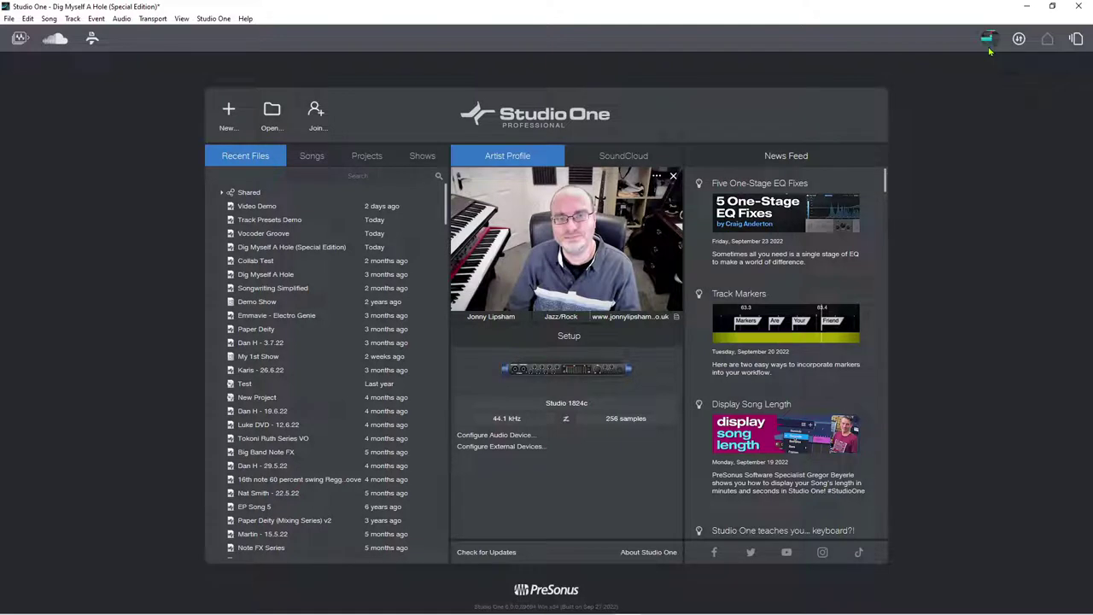
{"action": "left_click", "coordinate": [987, 45]}
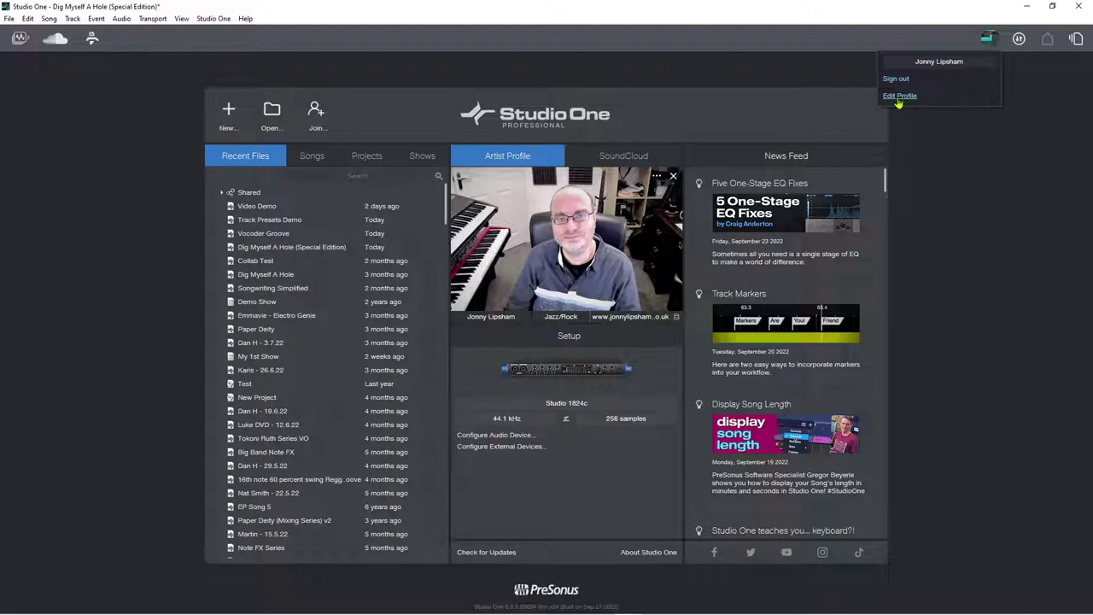
{"action": "left_click", "coordinate": [946, 188]}
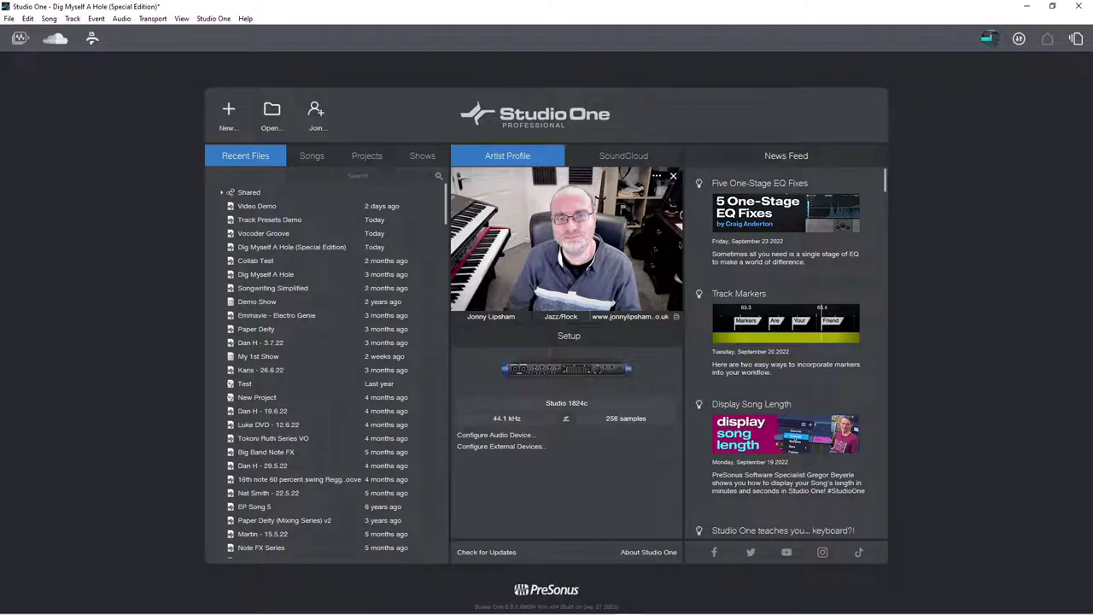
{"action": "left_click", "coordinate": [676, 317]}
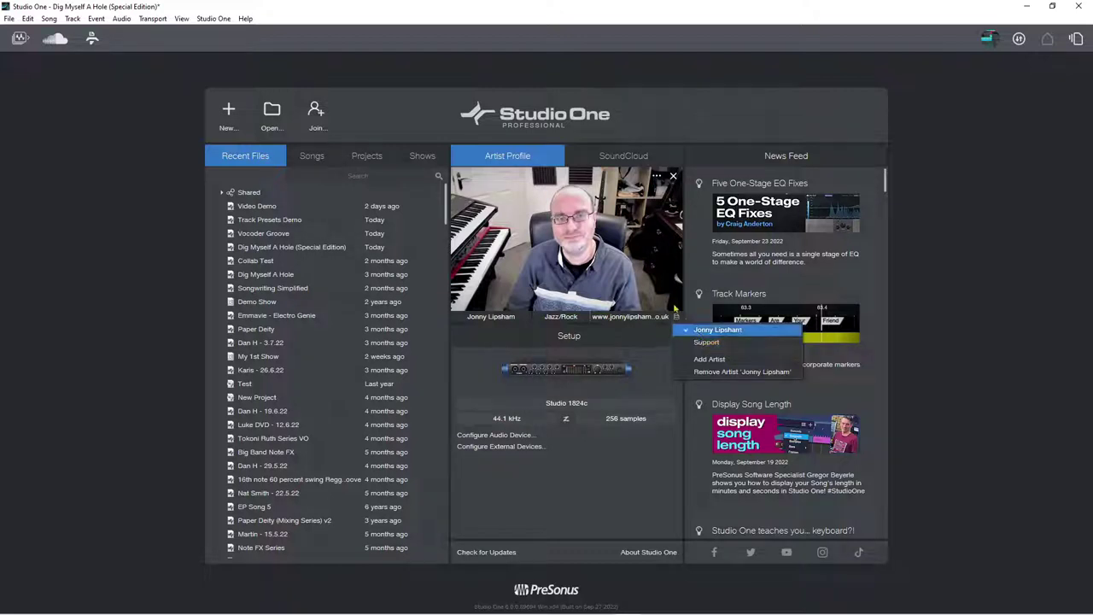
{"action": "left_click", "coordinate": [705, 342]}
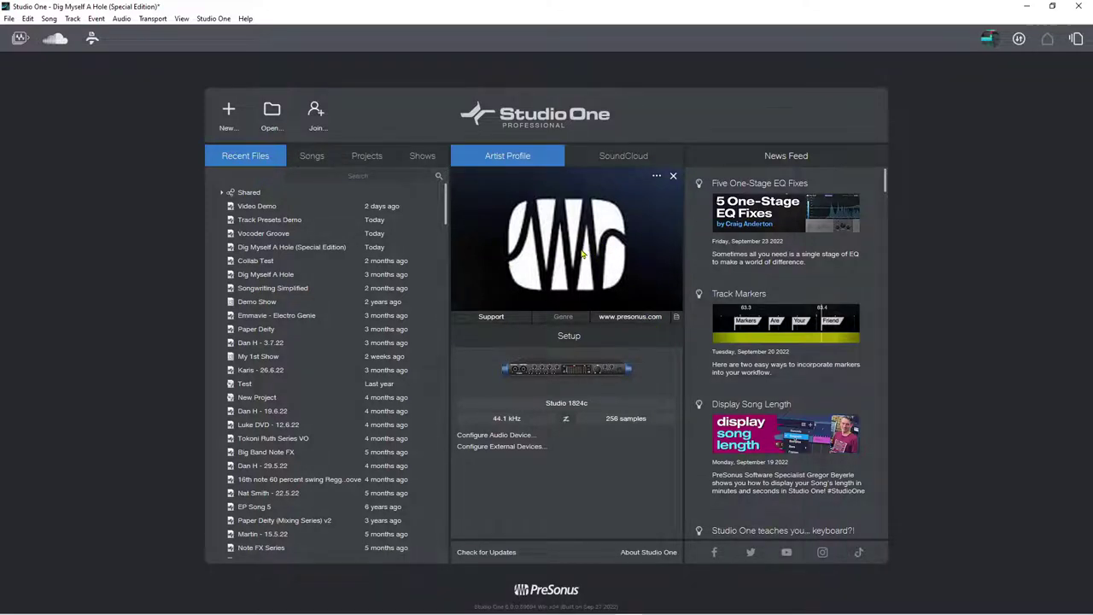
Enter Rock as the Support profile's genre, then switch back to the personal artist profile.
{"action": "left_click", "coordinate": [565, 315]}
{"action": "type", "text": "Rock"}
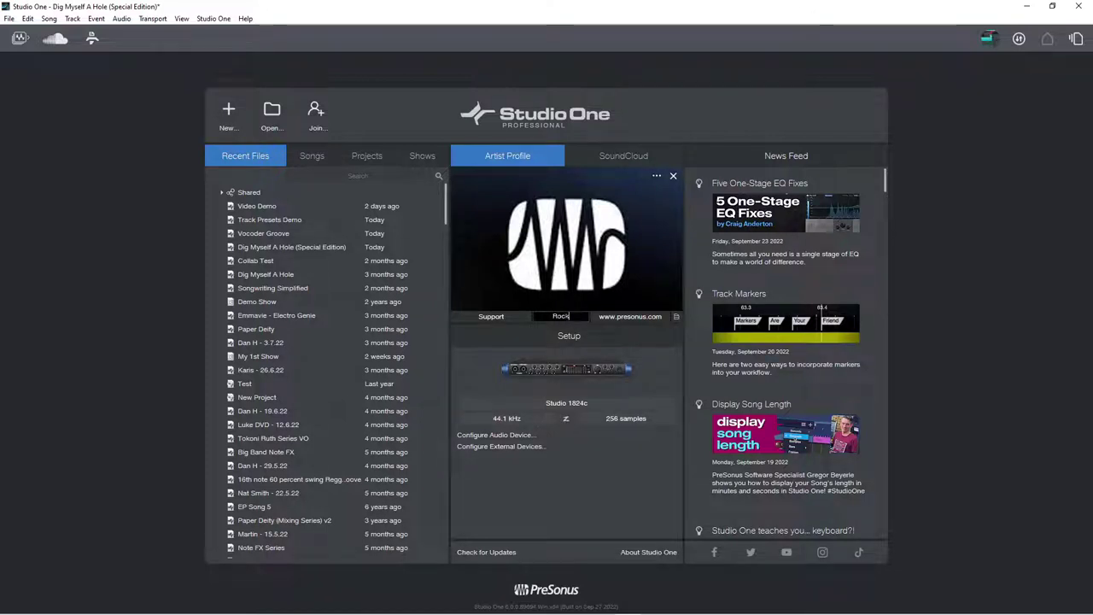
{"action": "key", "text": "Return"}
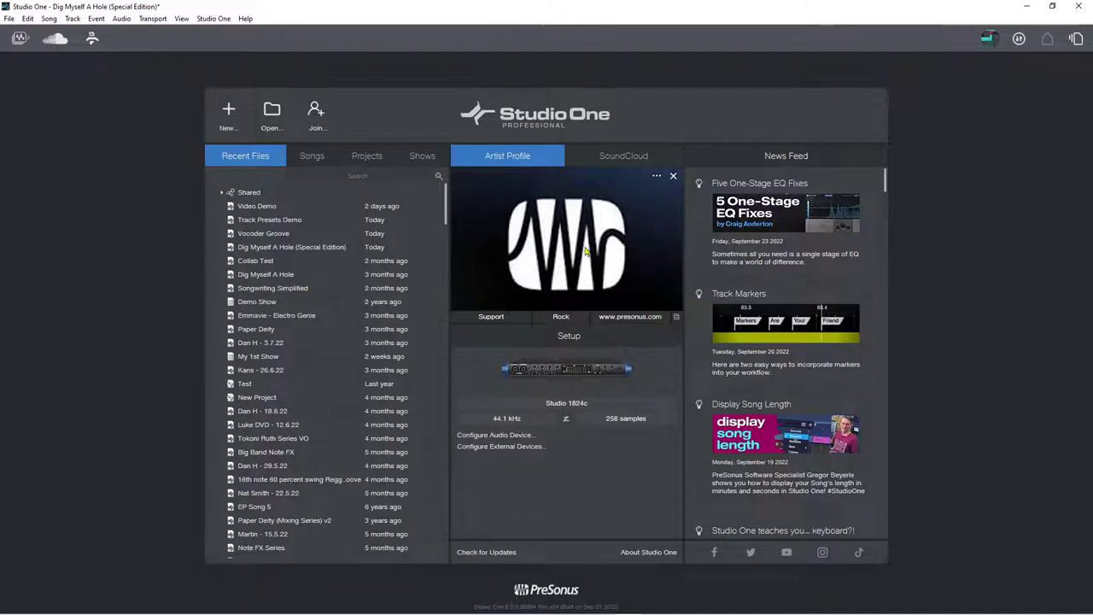
{"action": "left_click", "coordinate": [675, 316]}
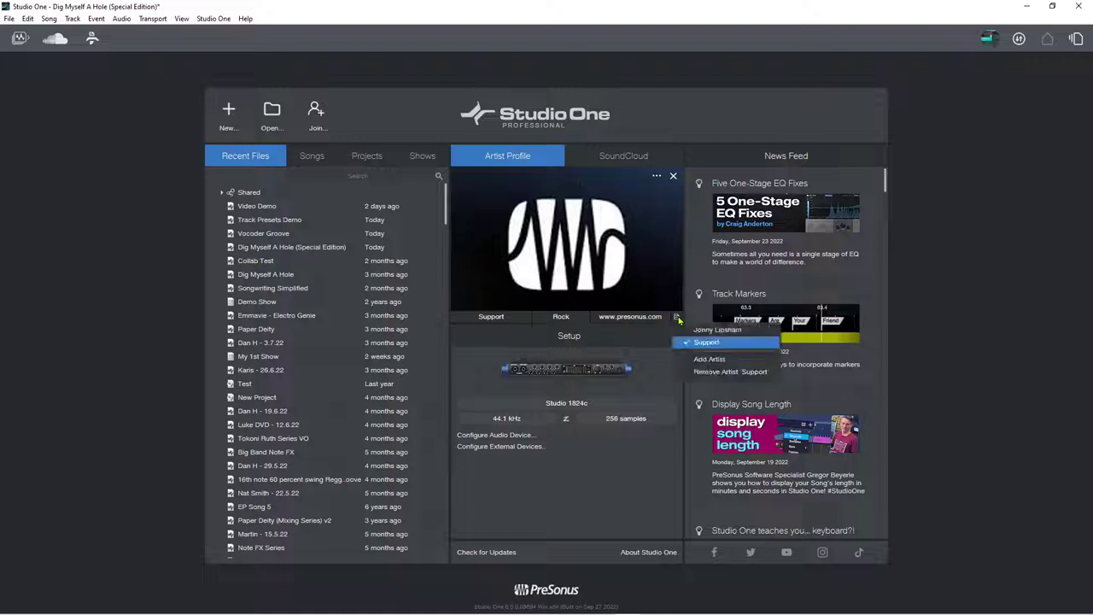
{"action": "left_click", "coordinate": [688, 328]}
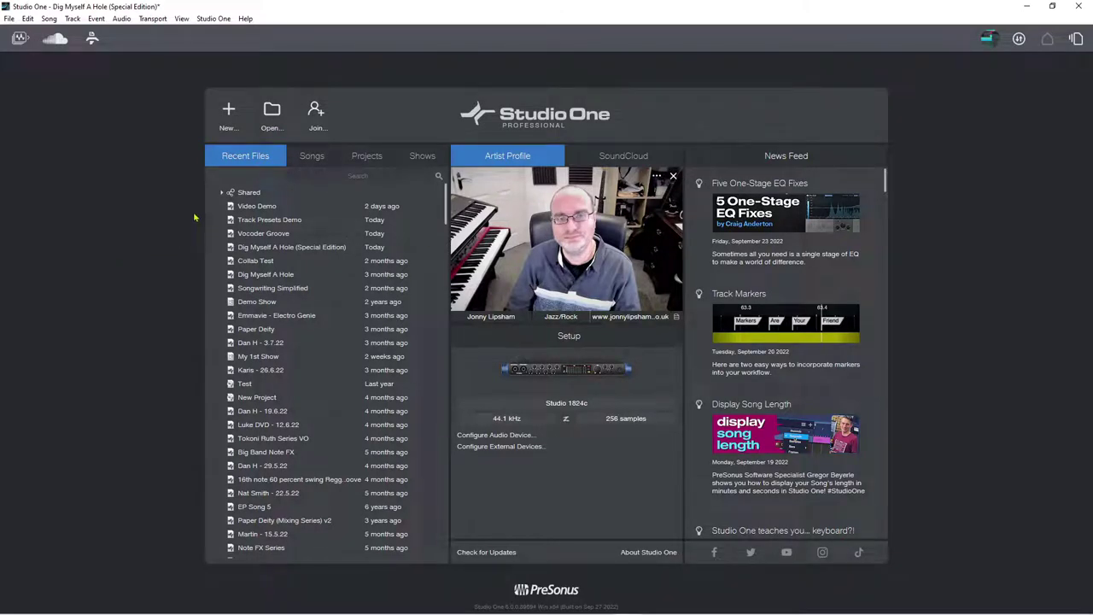
Show the Songs list and browse a May 2020 song's Move to Folder submenus without moving it.
{"action": "left_click", "coordinate": [312, 156]}
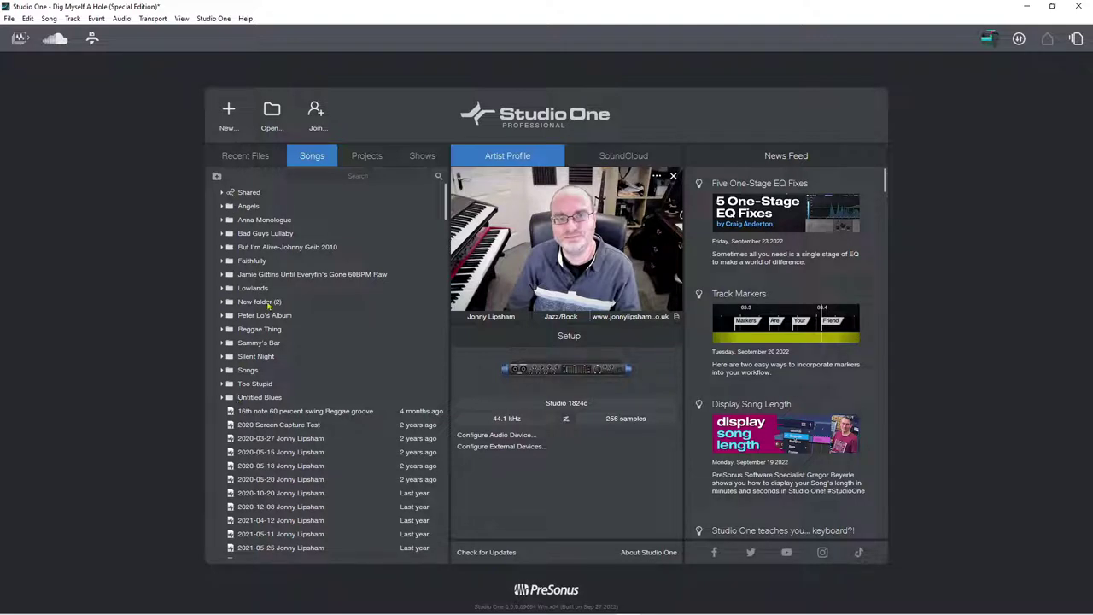
{"action": "right_click", "coordinate": [267, 455]}
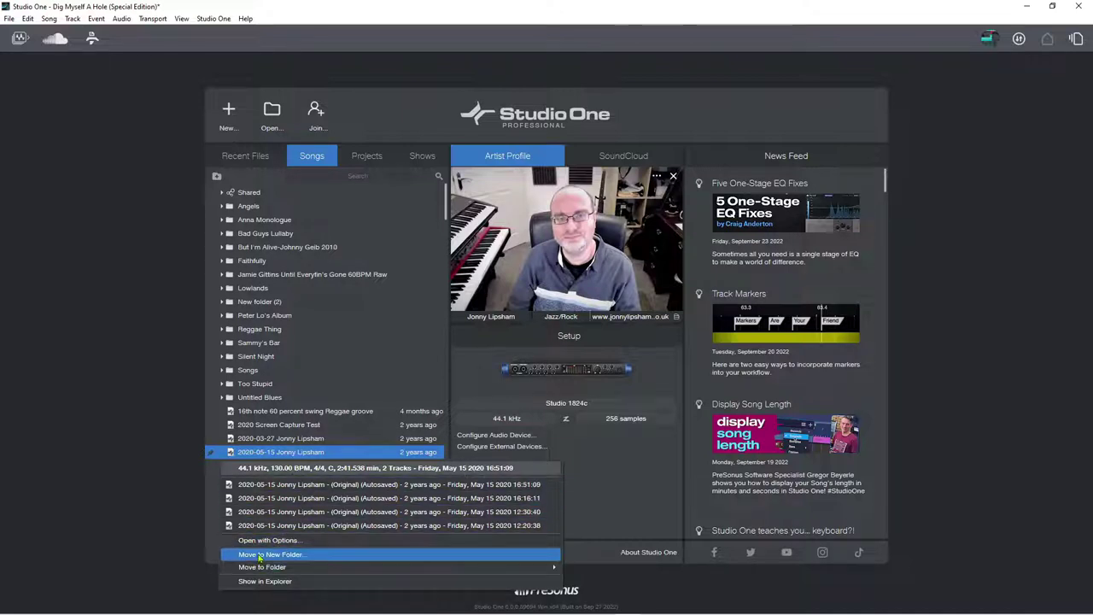
{"action": "mouse_move", "coordinate": [267, 568]}
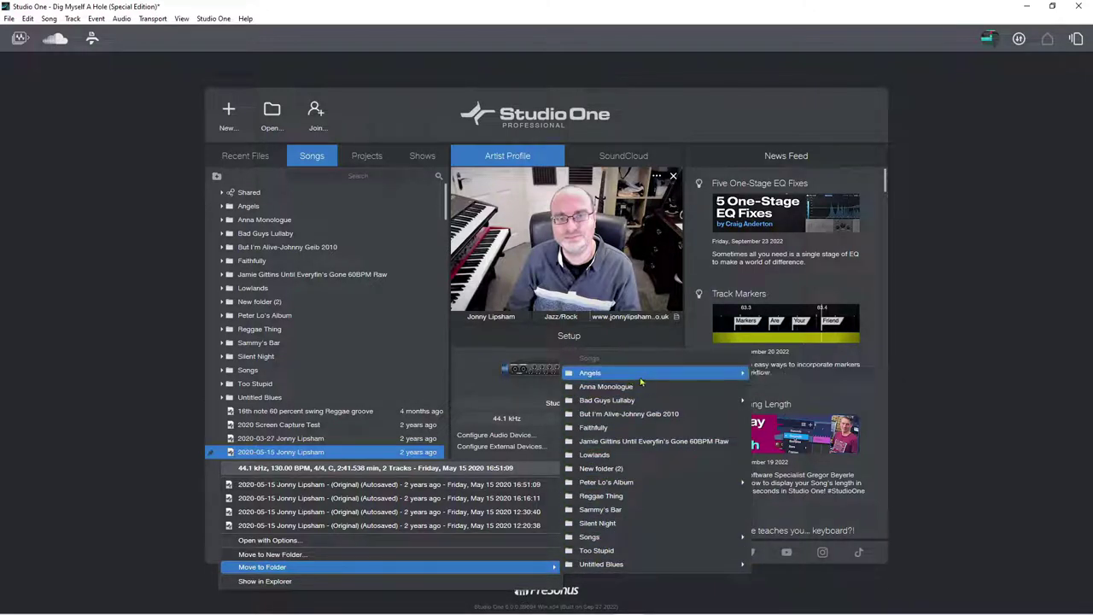
{"action": "mouse_move", "coordinate": [641, 383]}
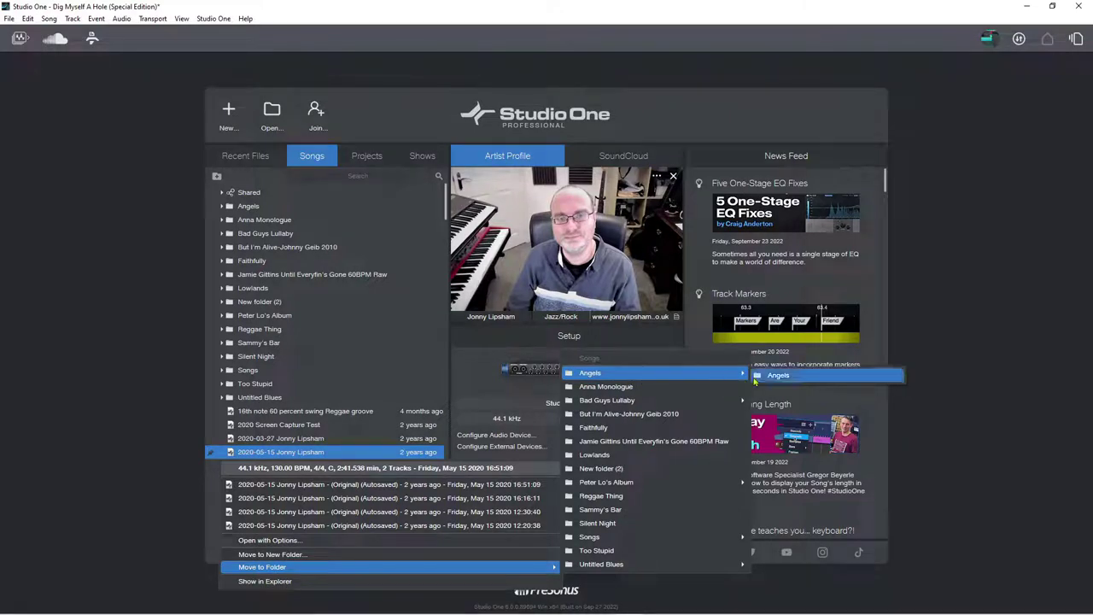
{"action": "mouse_move", "coordinate": [652, 408]}
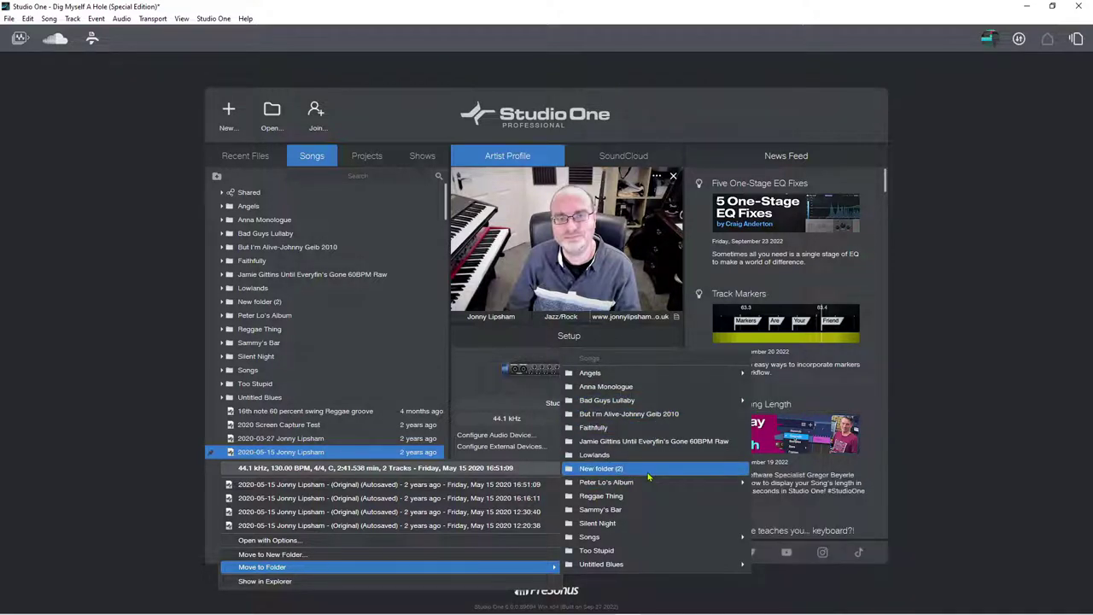
{"action": "mouse_move", "coordinate": [671, 483]}
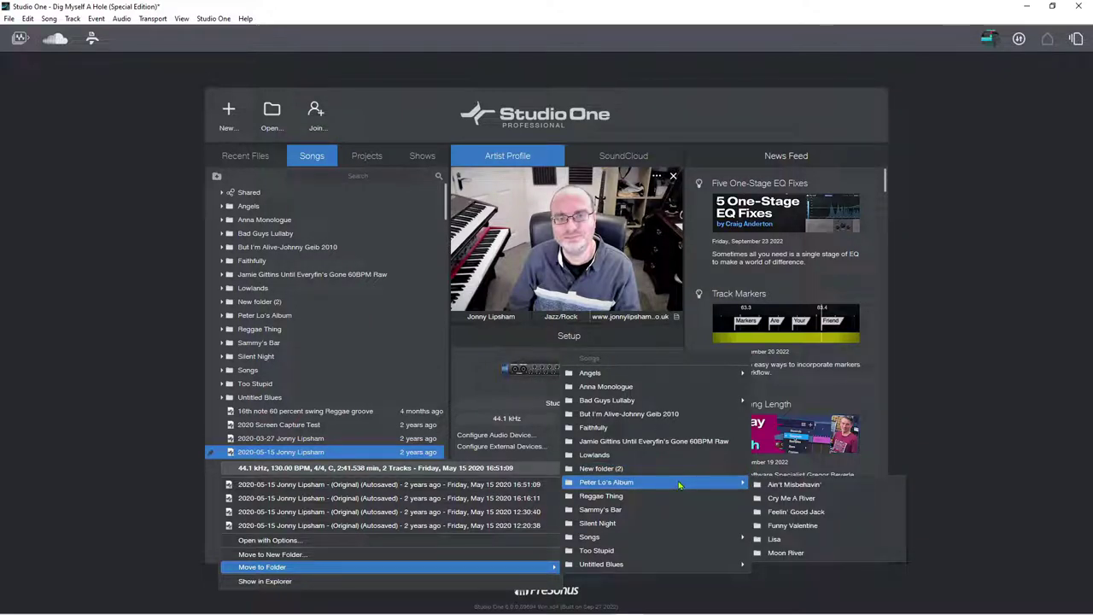
{"action": "mouse_move", "coordinate": [608, 483]}
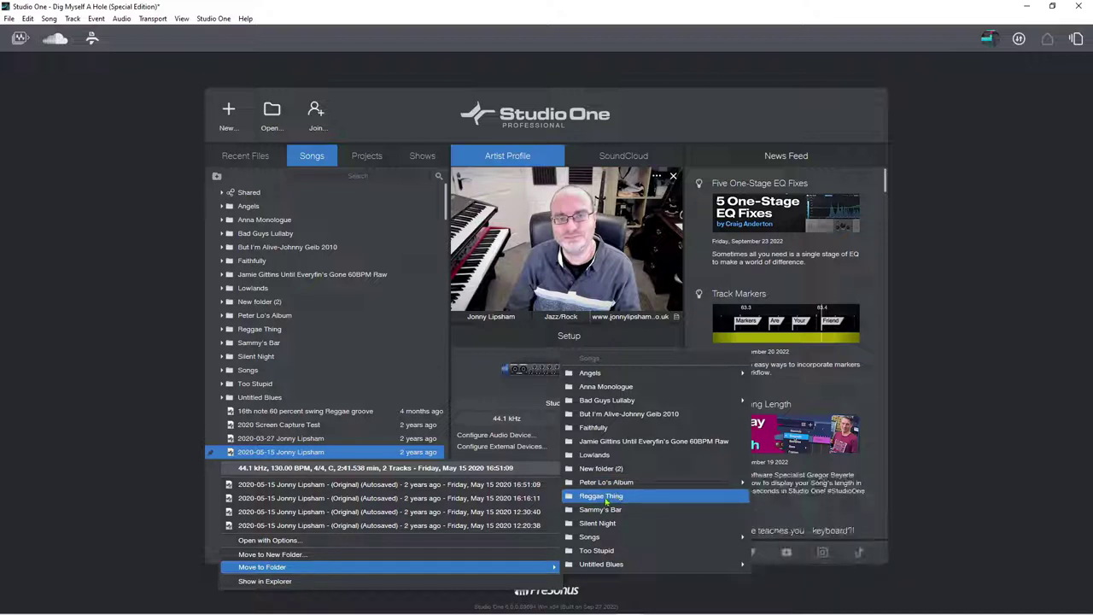
{"action": "mouse_move", "coordinate": [598, 540]}
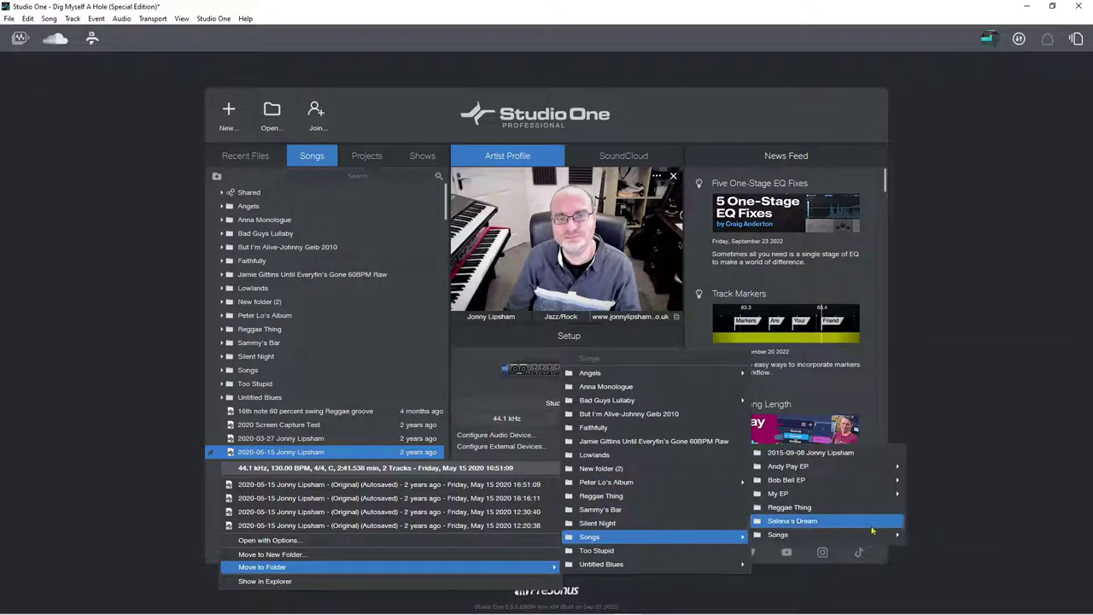
{"action": "mouse_move", "coordinate": [882, 535]}
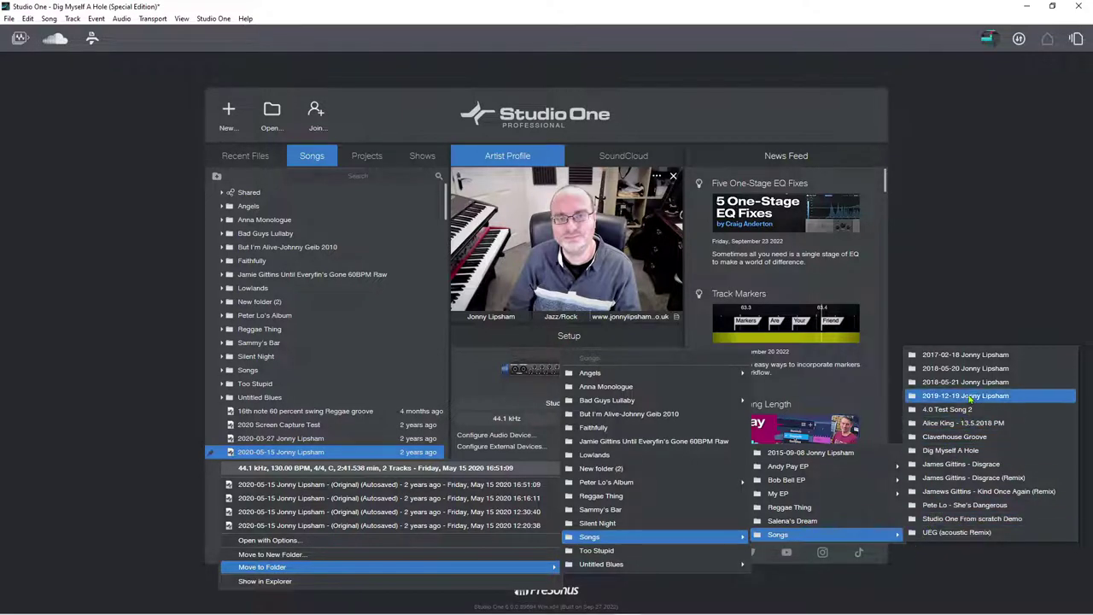
{"action": "left_click", "coordinate": [78, 442]}
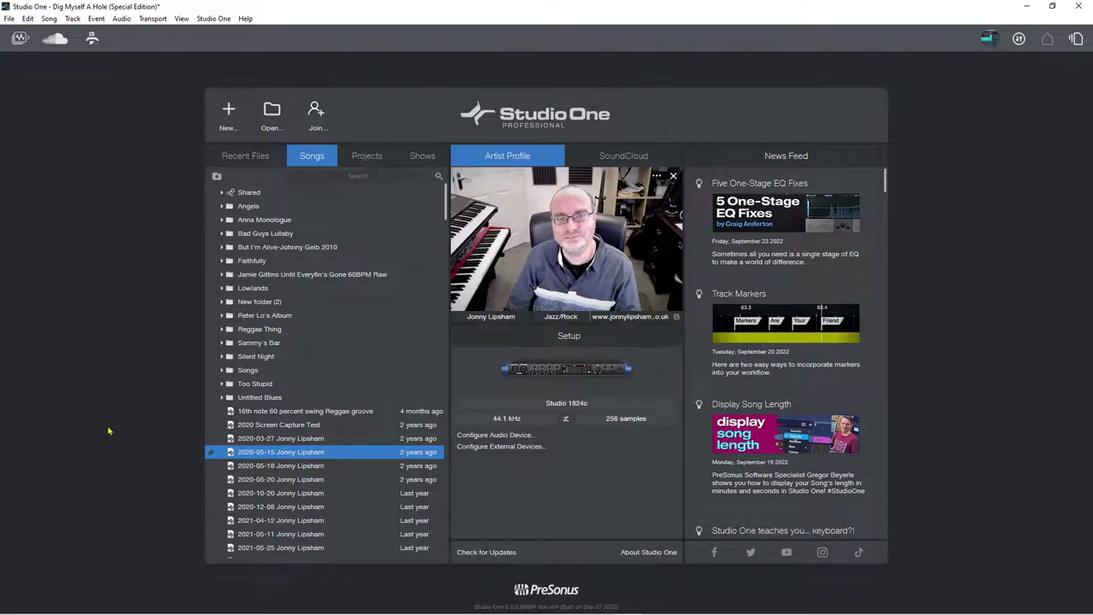
{"action": "left_click", "coordinate": [226, 262]}
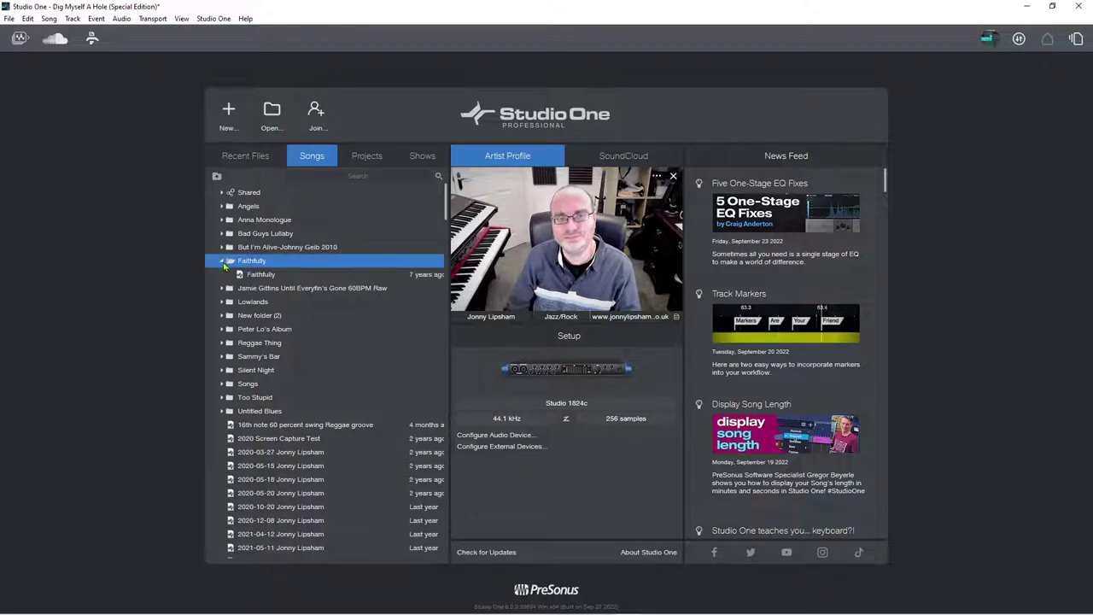
{"action": "left_click", "coordinate": [223, 274]}
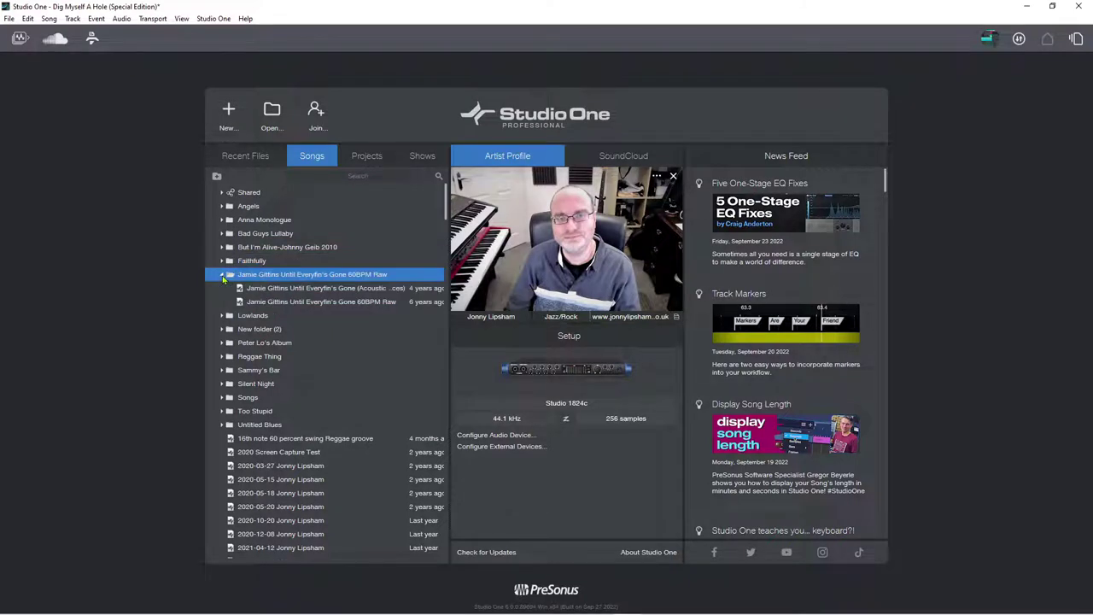
{"action": "left_click", "coordinate": [223, 275]}
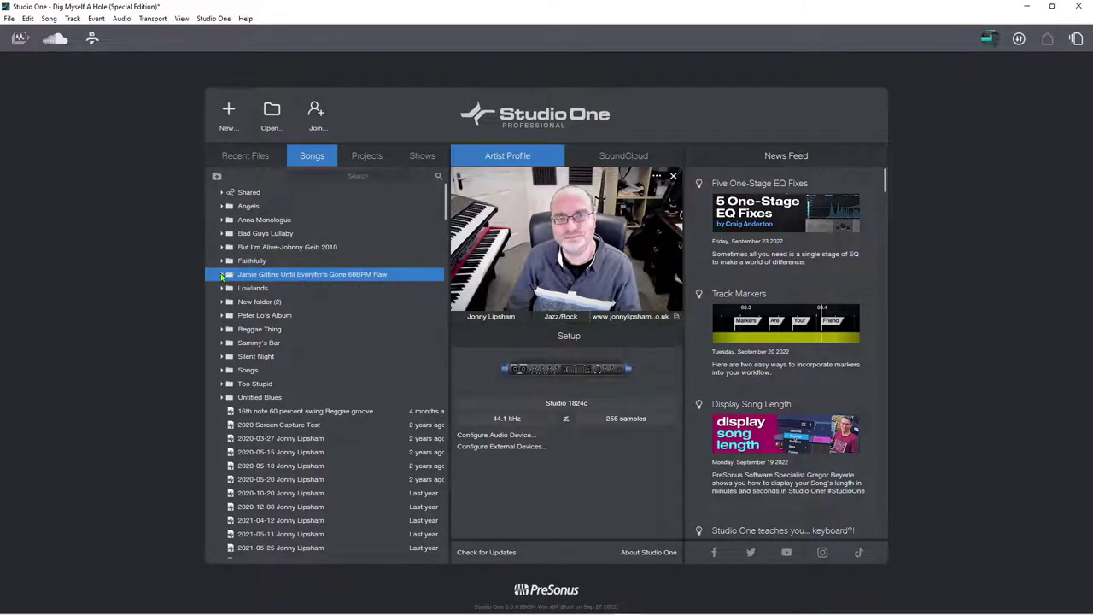
{"action": "left_click", "coordinate": [222, 315]}
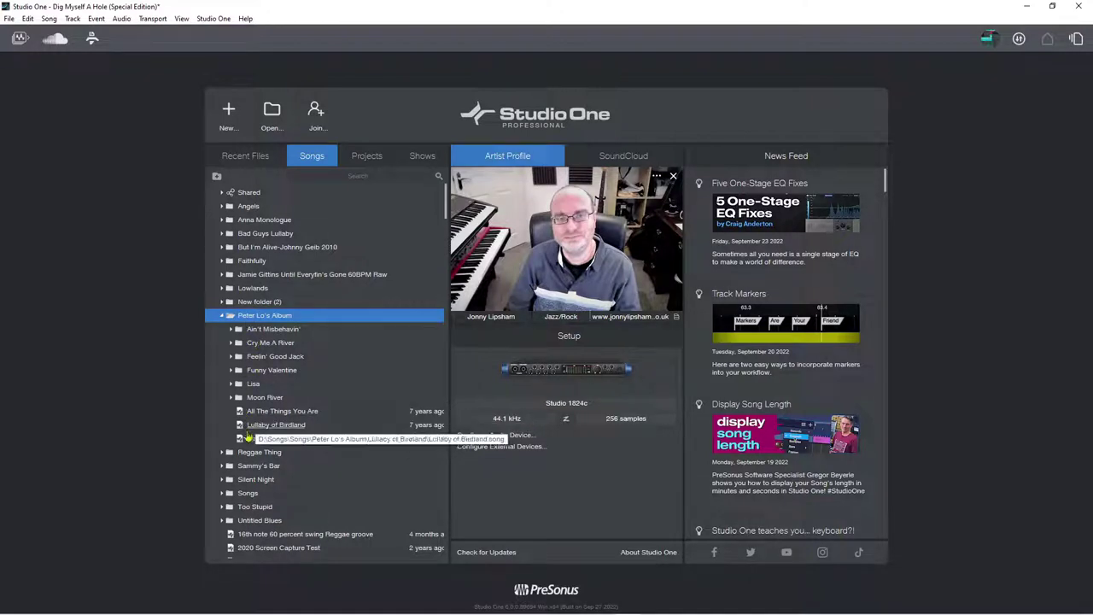
{"action": "left_click", "coordinate": [221, 316]}
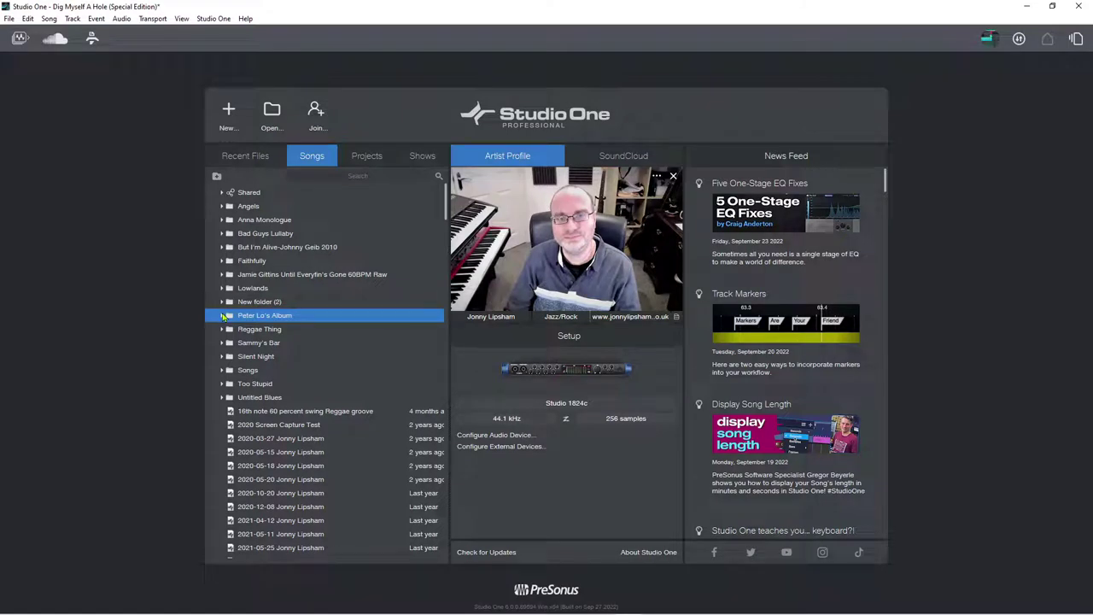
Show the Projects list (Arp Tune, New Project, Test) and inspect the Test project's options without choosing any.
{"action": "left_click", "coordinate": [365, 157]}
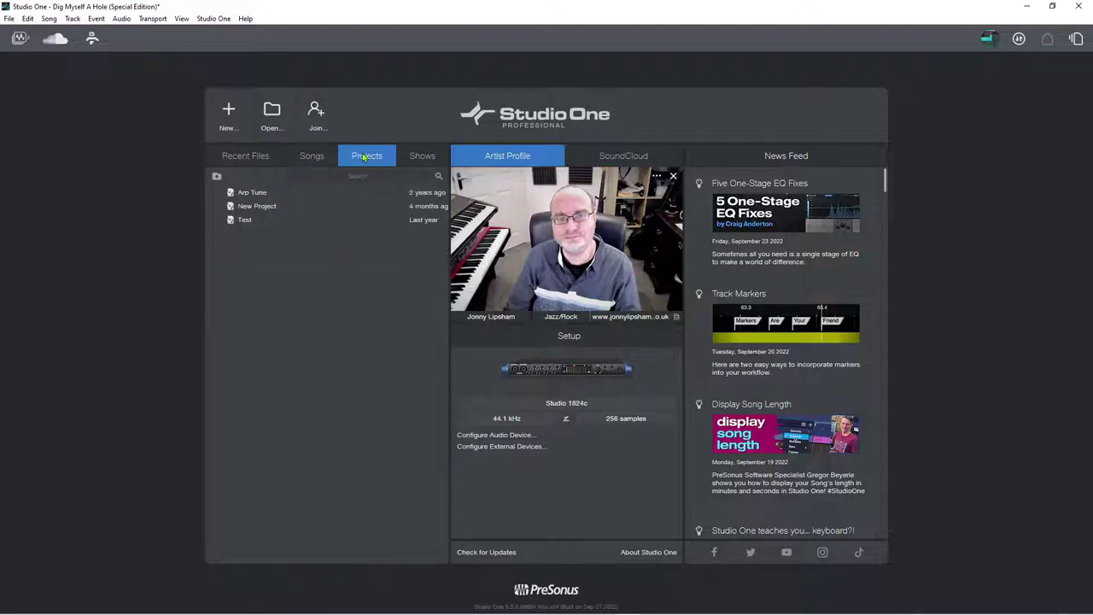
{"action": "right_click", "coordinate": [246, 221]}
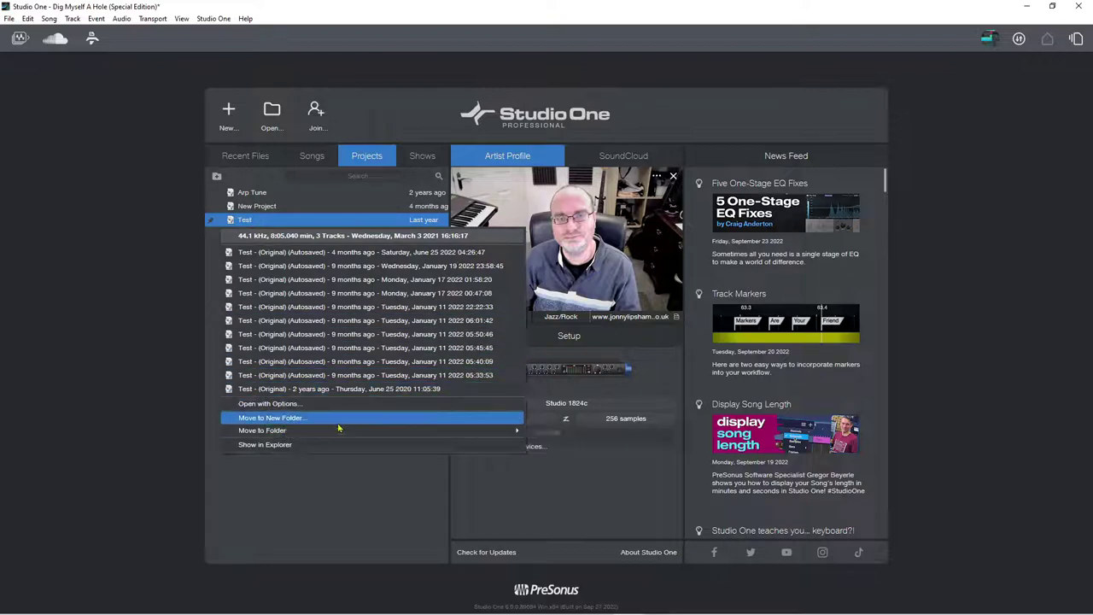
{"action": "mouse_move", "coordinate": [552, 433]}
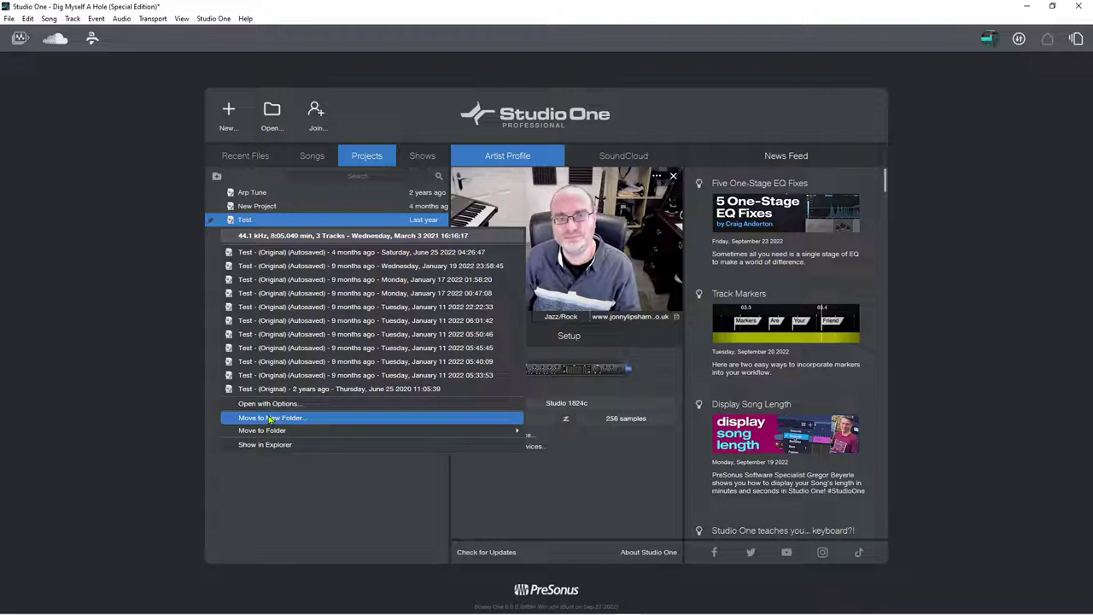
{"action": "left_click", "coordinate": [298, 509]}
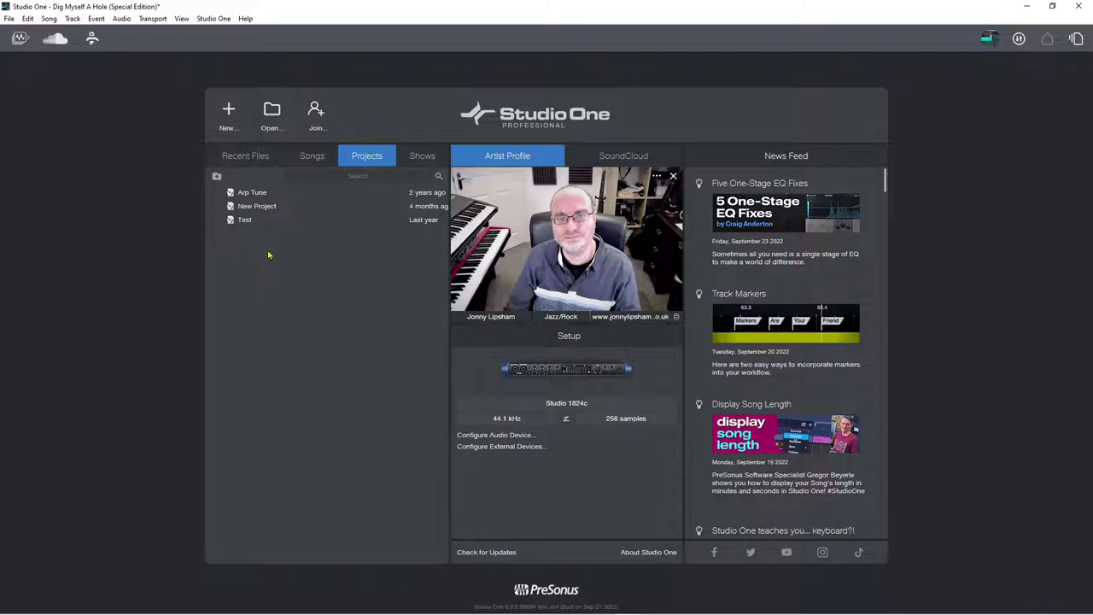
Show the Shows list and inspect My 1st Show's autosaves and options without choosing any.
{"action": "left_click", "coordinate": [422, 158]}
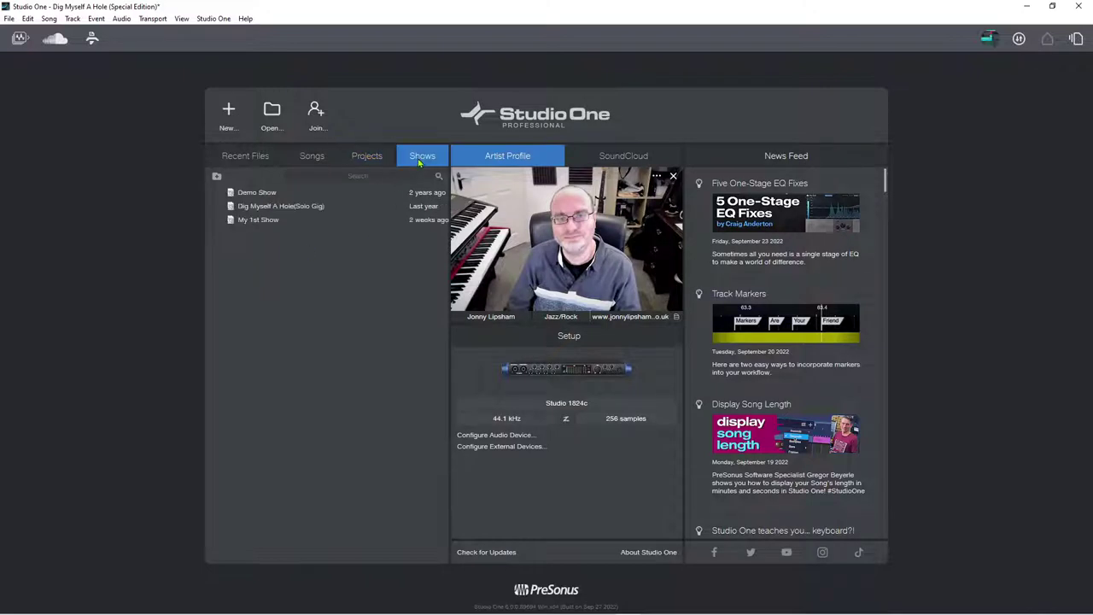
{"action": "right_click", "coordinate": [261, 224]}
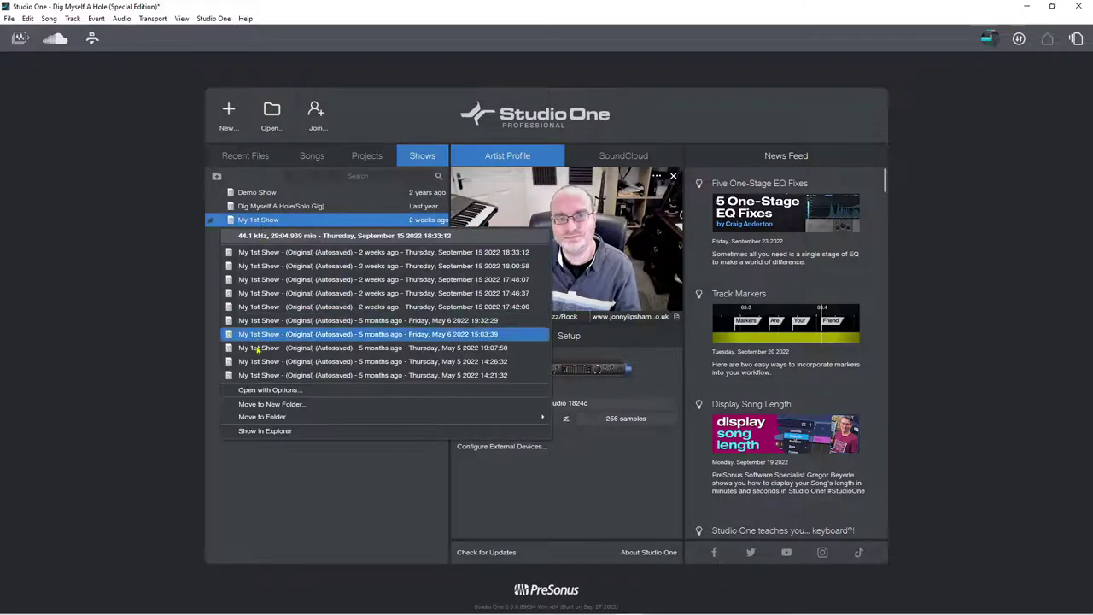
{"action": "mouse_move", "coordinate": [267, 418]}
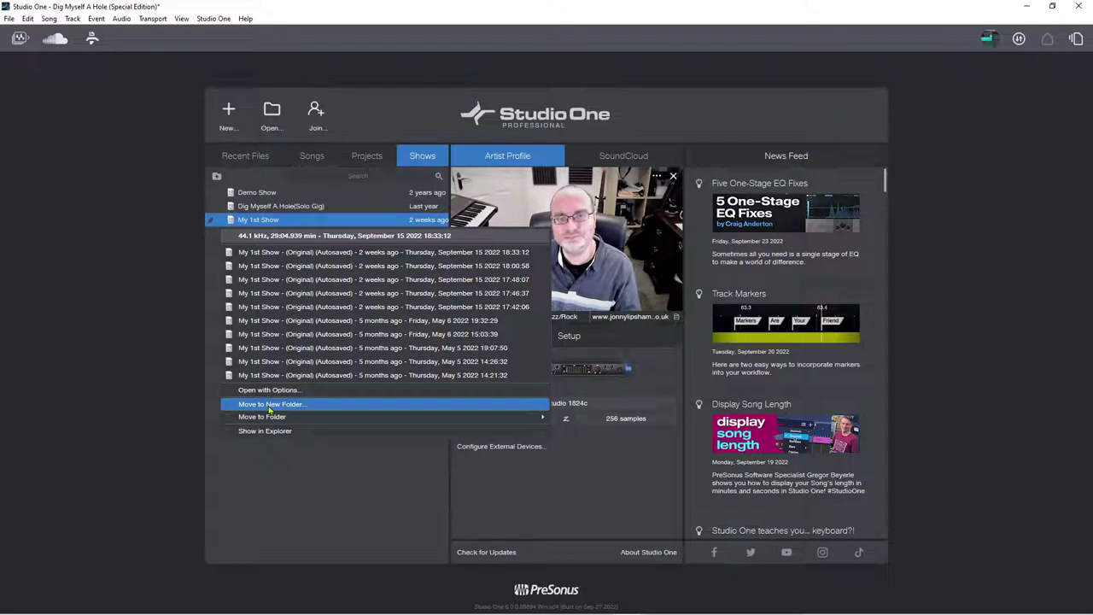
{"action": "left_click", "coordinate": [270, 467]}
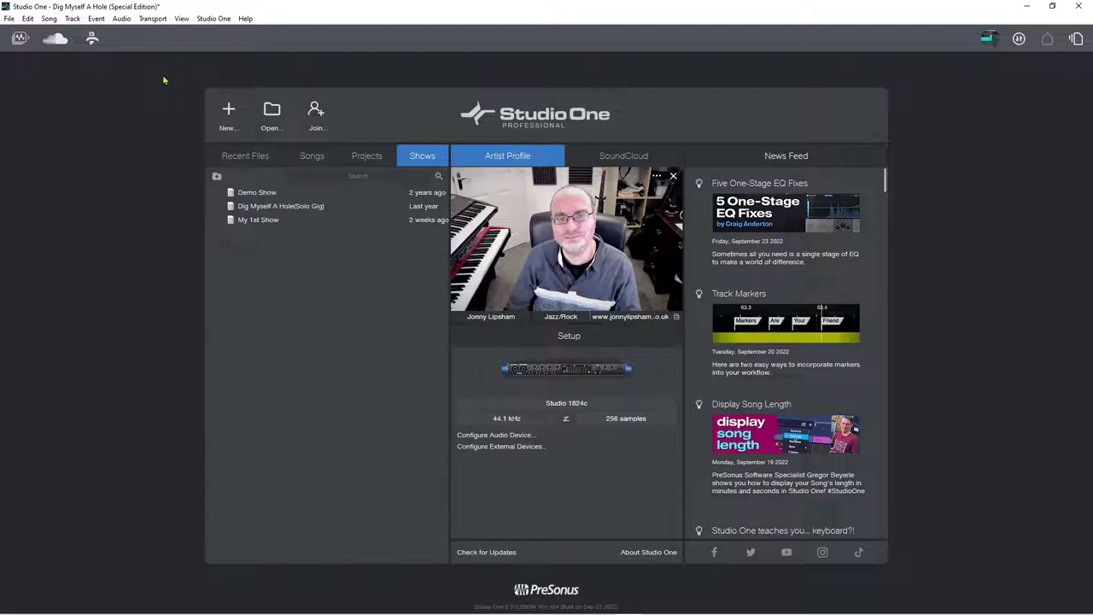
Bring up View > Customization to see the Complete, Basic, Minimal and Audio Editing presets.
{"action": "left_click", "coordinate": [181, 18]}
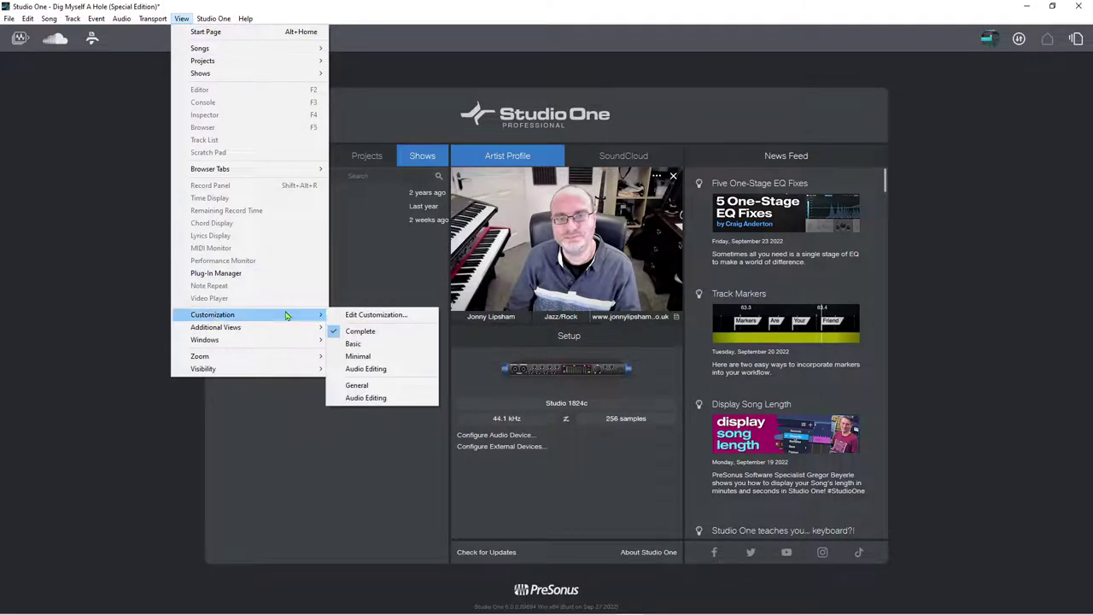
{"action": "mouse_move", "coordinate": [289, 314]}
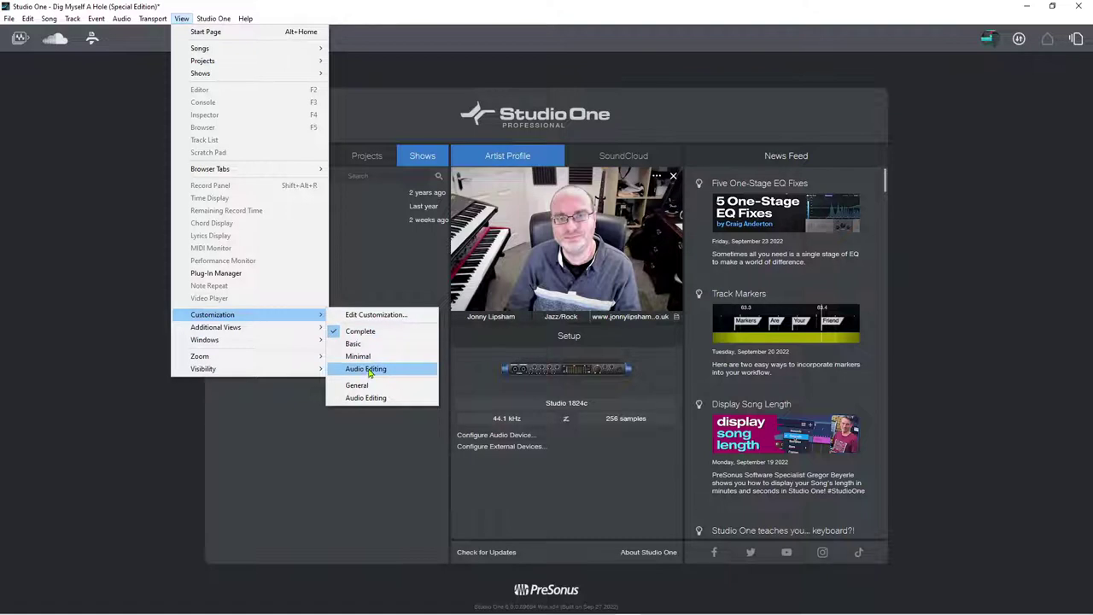
Open Edit Customization and step through the Toolbar, Inspector, Transport and Browser tabs.
{"action": "left_click", "coordinate": [371, 316]}
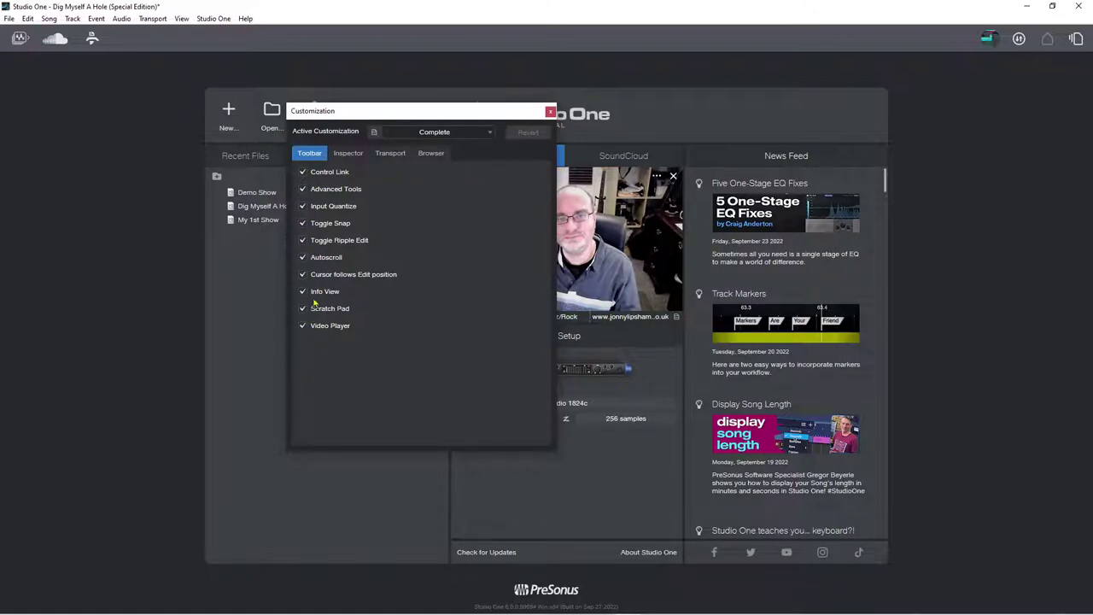
{"action": "left_click", "coordinate": [345, 155]}
{"action": "left_click", "coordinate": [309, 154]}
{"action": "left_click", "coordinate": [348, 154]}
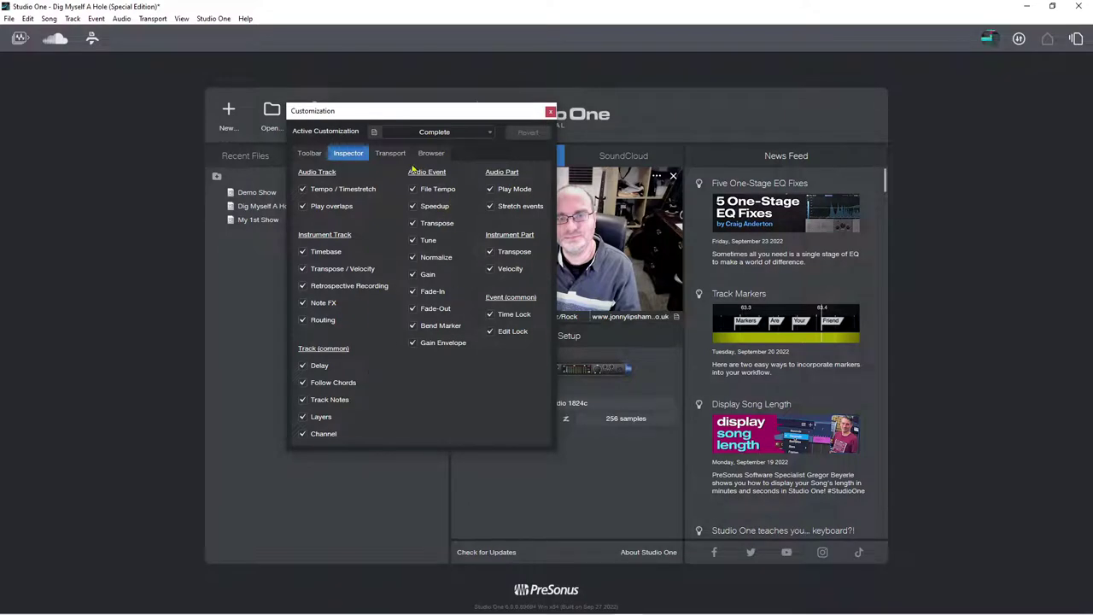
{"action": "left_click", "coordinate": [387, 154]}
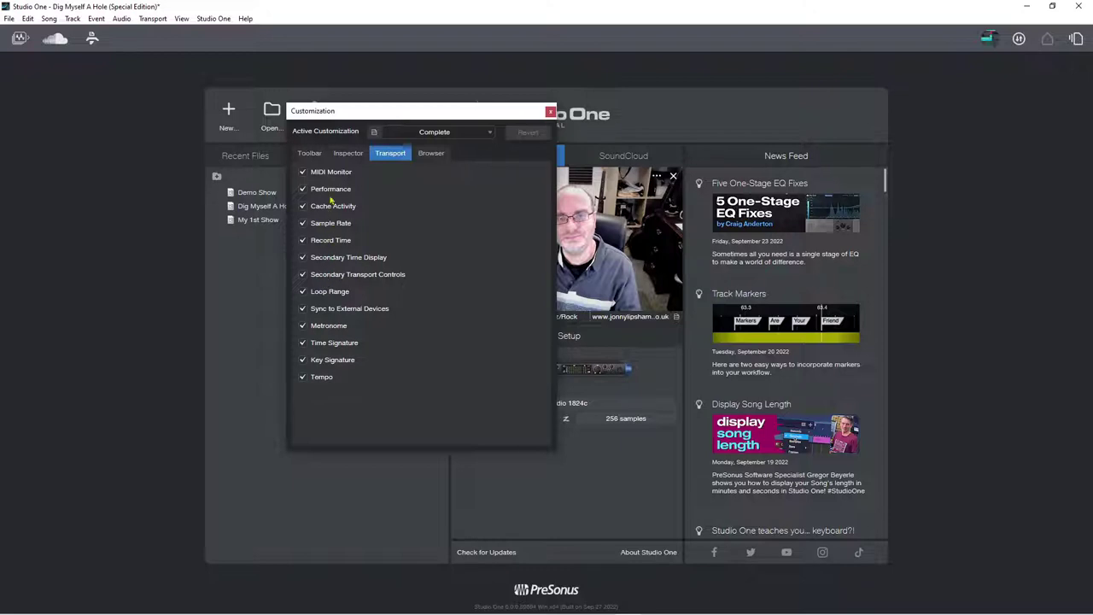
{"action": "left_click", "coordinate": [430, 153]}
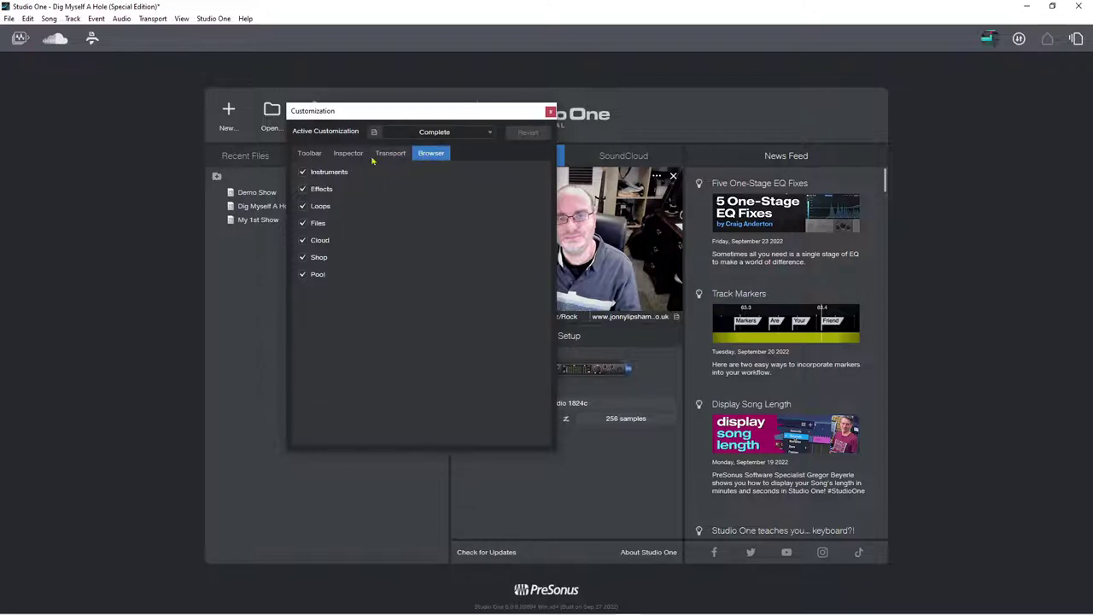
Untick the Instruments, Cloud and Shop browser sections, then revert them to all enabled.
{"action": "left_click", "coordinate": [303, 173]}
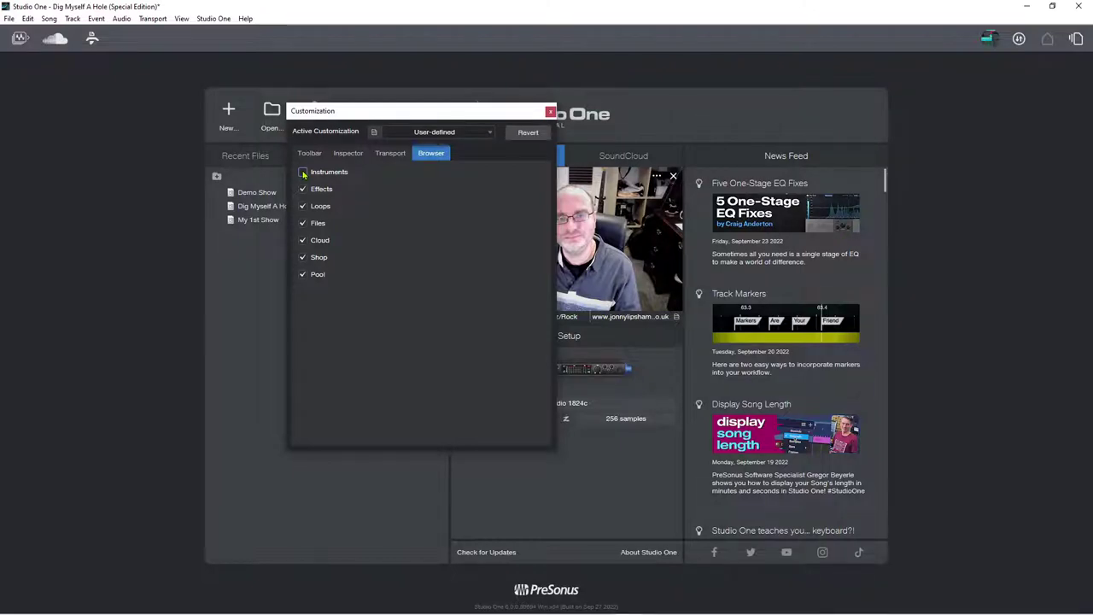
{"action": "left_click", "coordinate": [303, 243]}
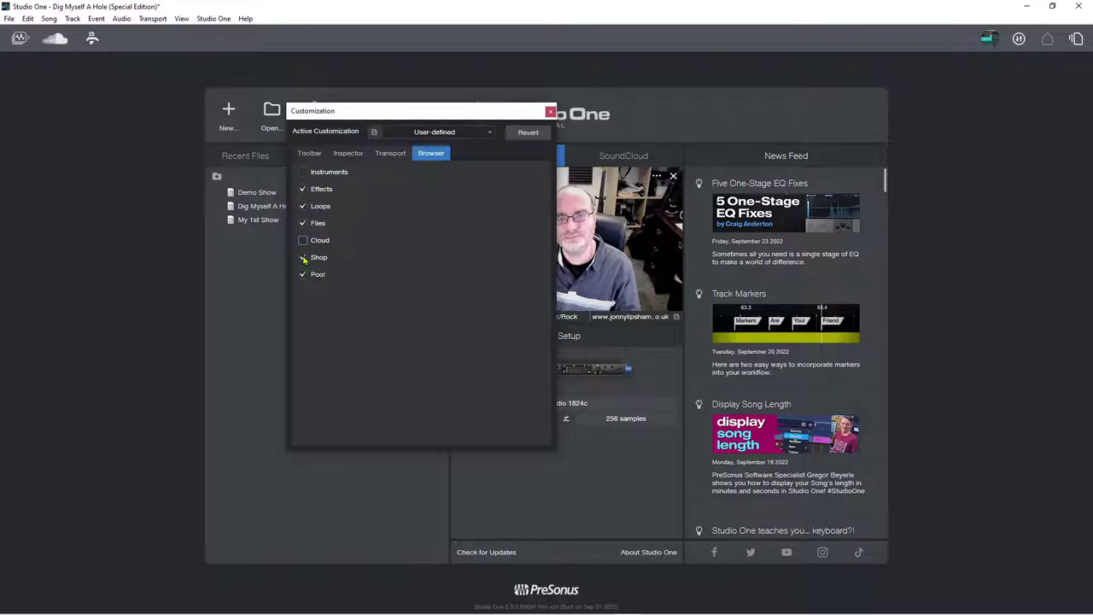
{"action": "left_click", "coordinate": [303, 258]}
{"action": "left_click", "coordinate": [530, 134]}
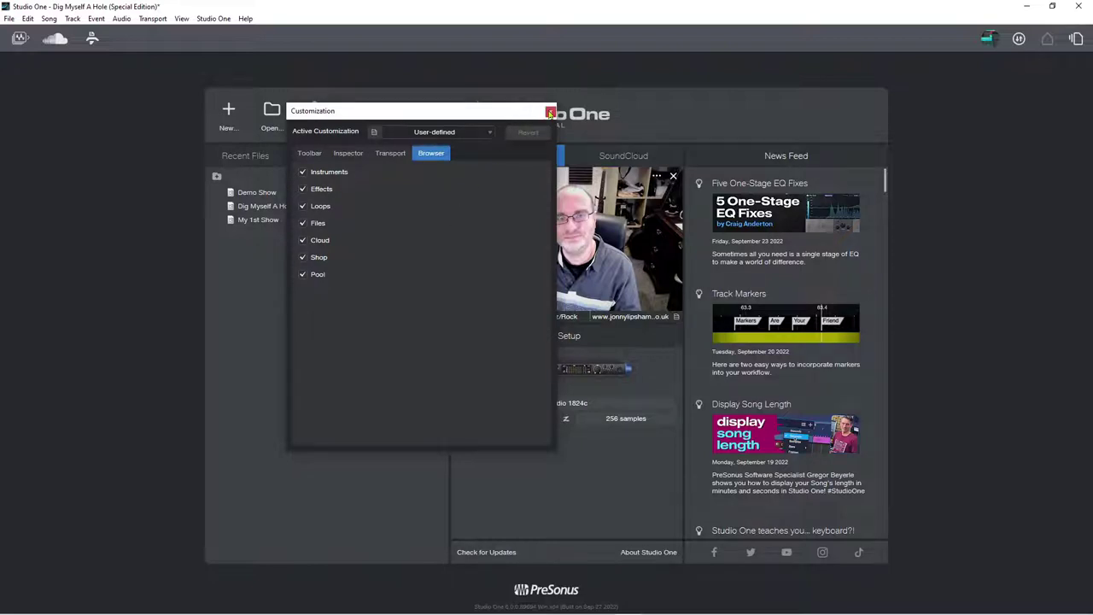
Review the Transport and Toolbar tabs again and close the Customization dialog.
{"action": "left_click", "coordinate": [386, 156]}
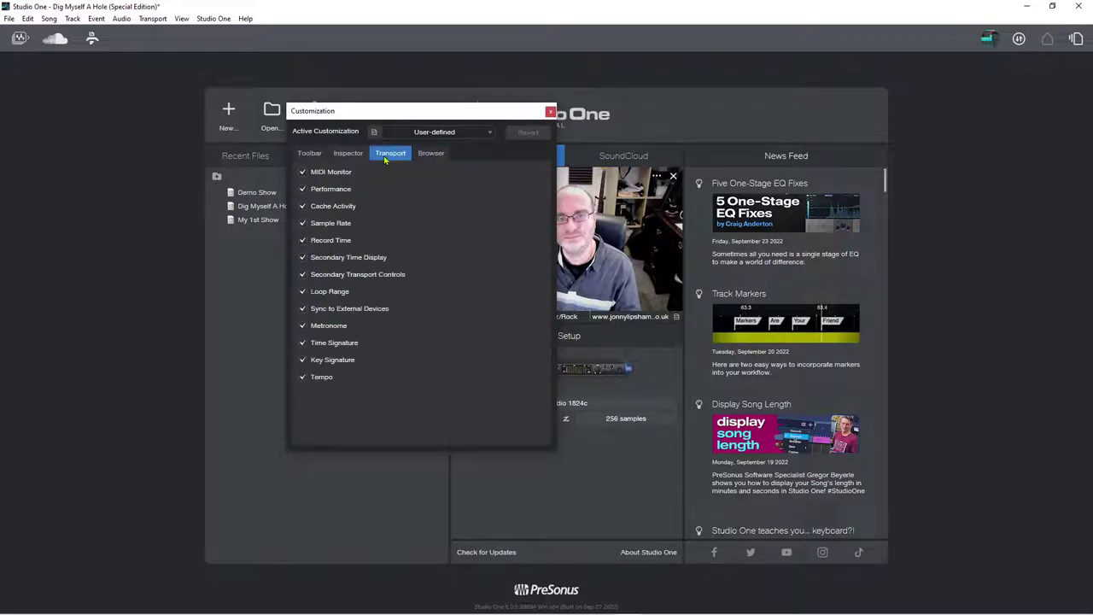
{"action": "left_click", "coordinate": [354, 156]}
{"action": "left_click", "coordinate": [308, 154]}
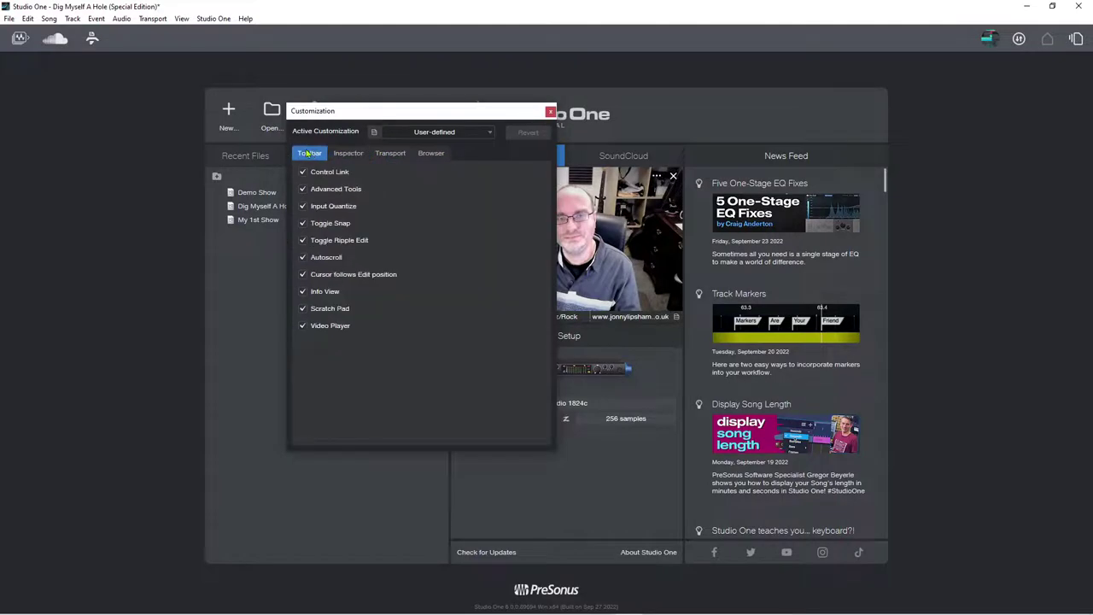
{"action": "left_click", "coordinate": [549, 112]}
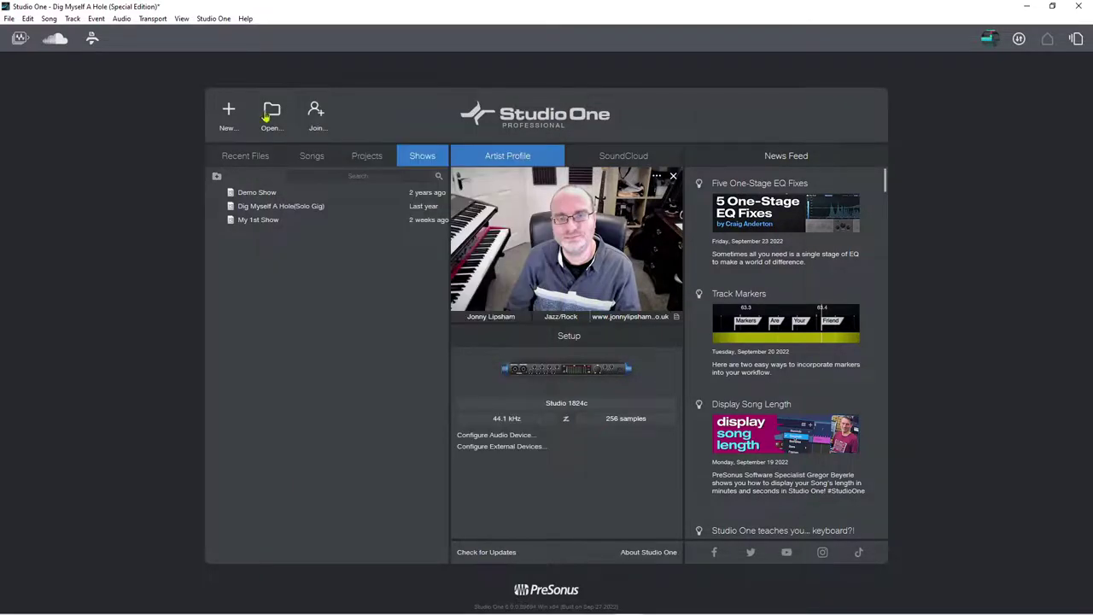
{"action": "left_click", "coordinate": [182, 18]}
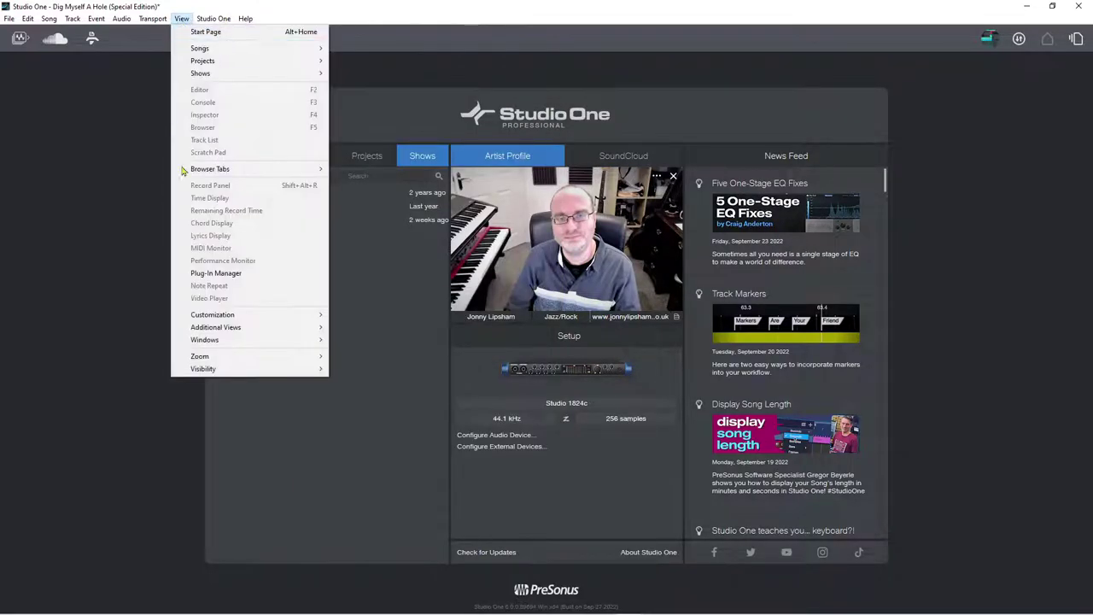
{"action": "mouse_move", "coordinate": [213, 317]}
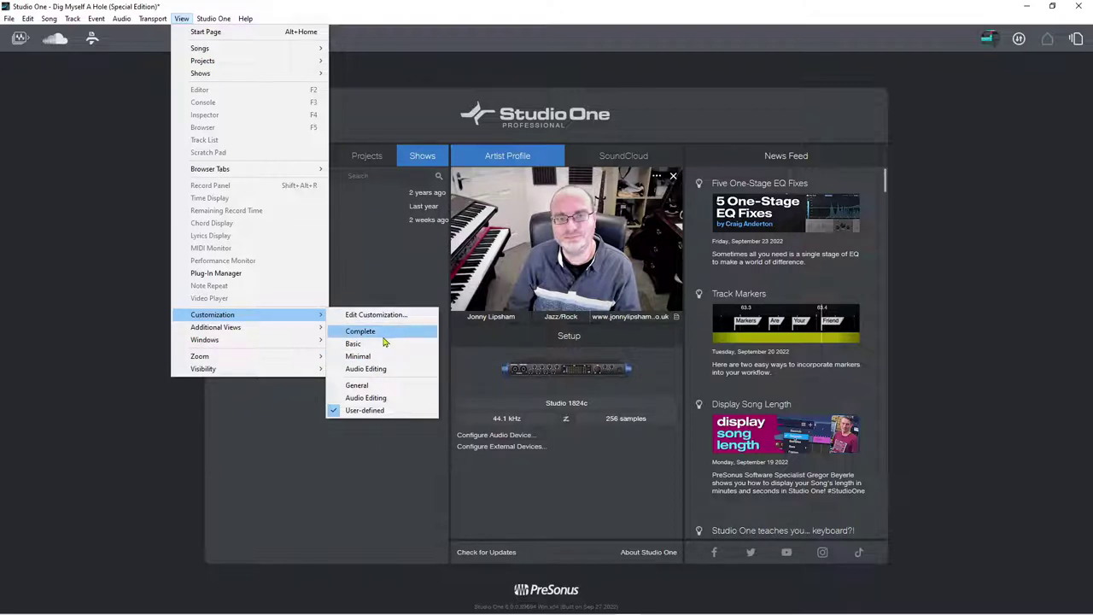
{"action": "left_click", "coordinate": [276, 485]}
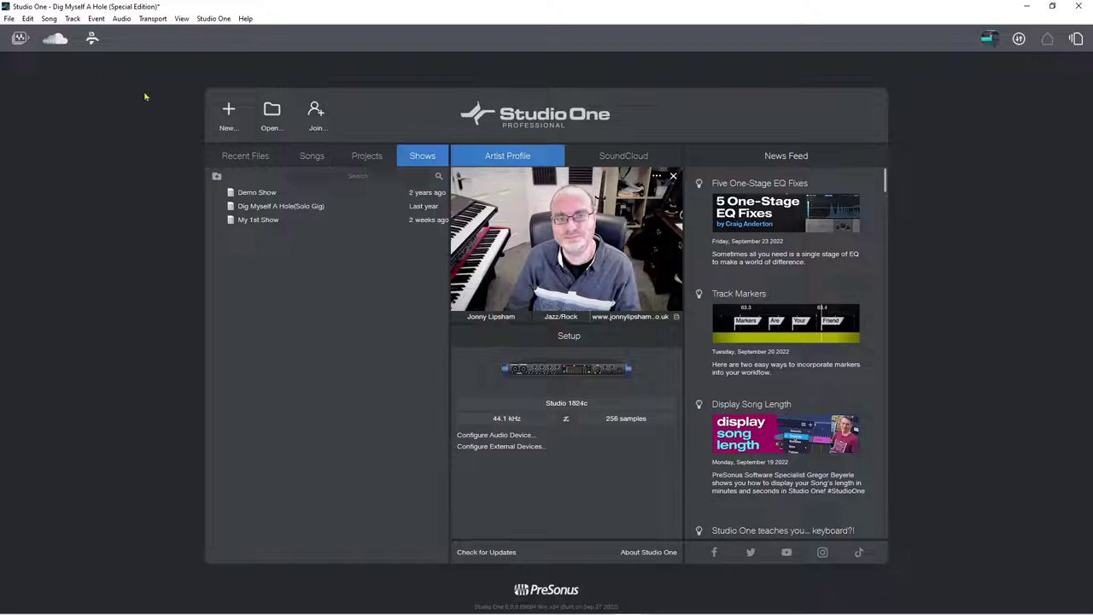
{"action": "left_click", "coordinate": [209, 21]}
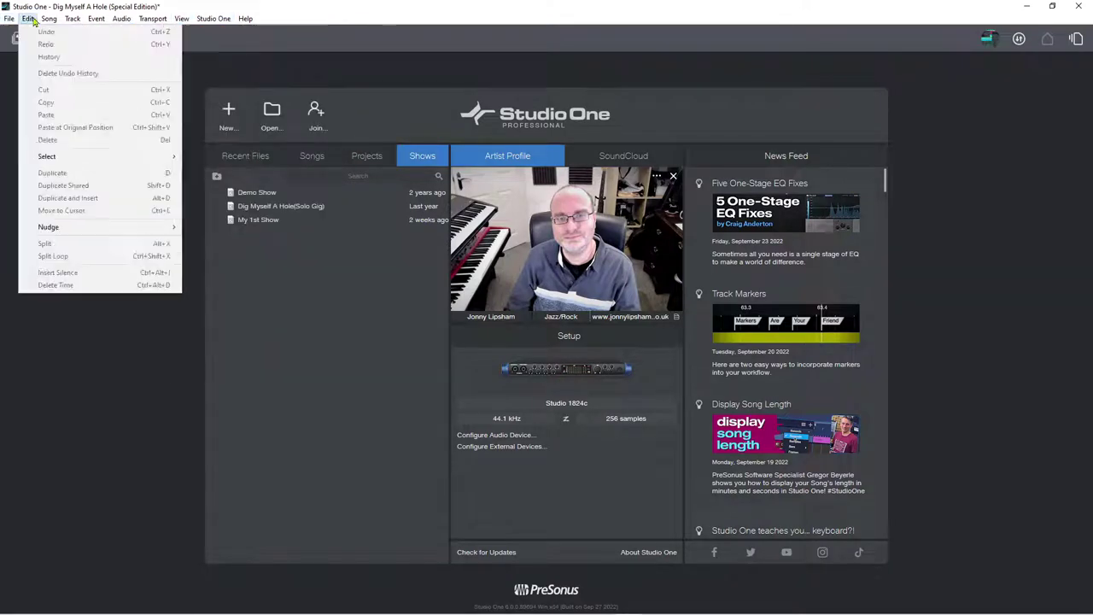
{"action": "mouse_move", "coordinate": [149, 20]}
{"action": "mouse_move", "coordinate": [206, 20]}
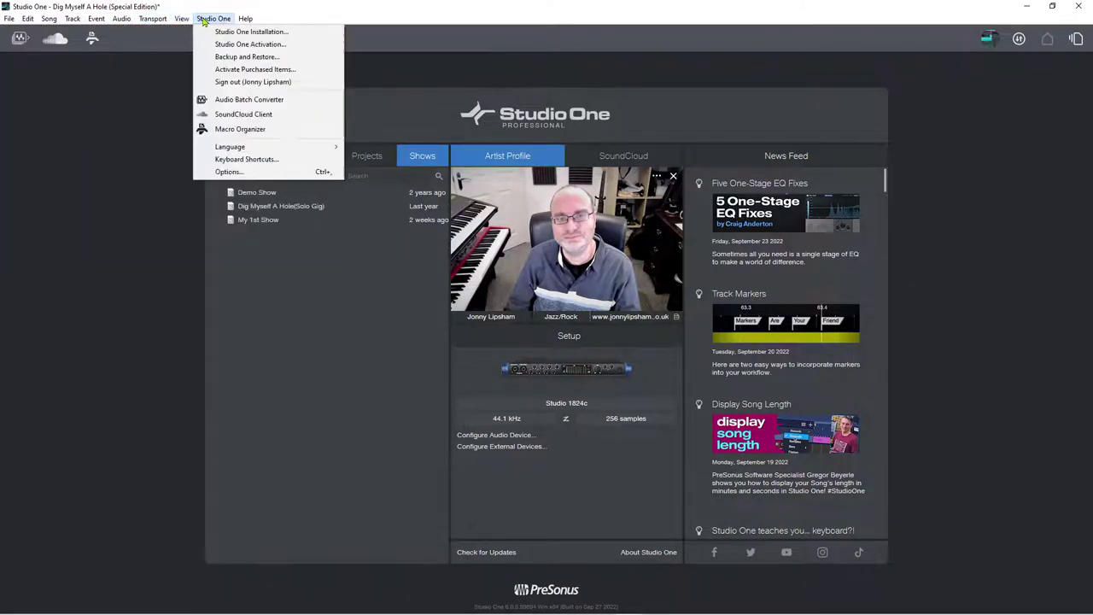
{"action": "mouse_move", "coordinate": [241, 21]}
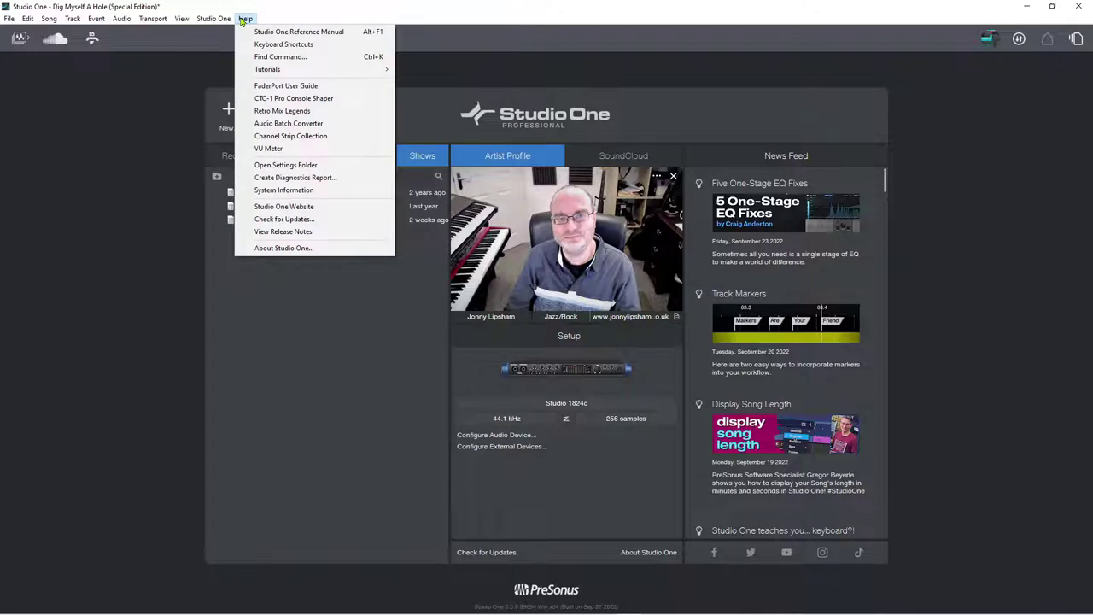
{"action": "mouse_move", "coordinate": [263, 71]}
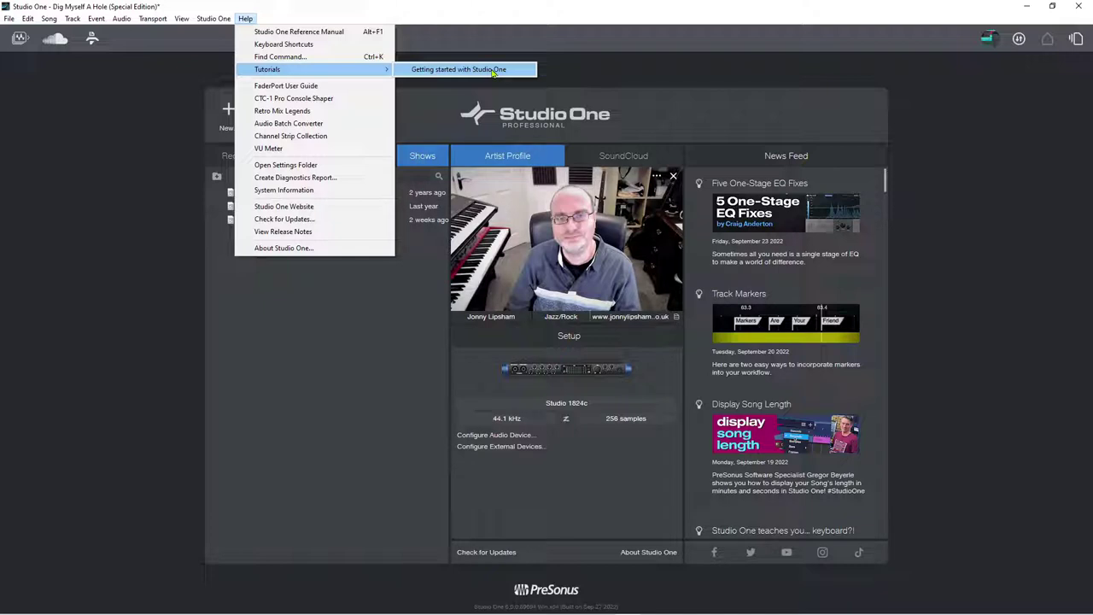
{"action": "left_click", "coordinate": [364, 325]}
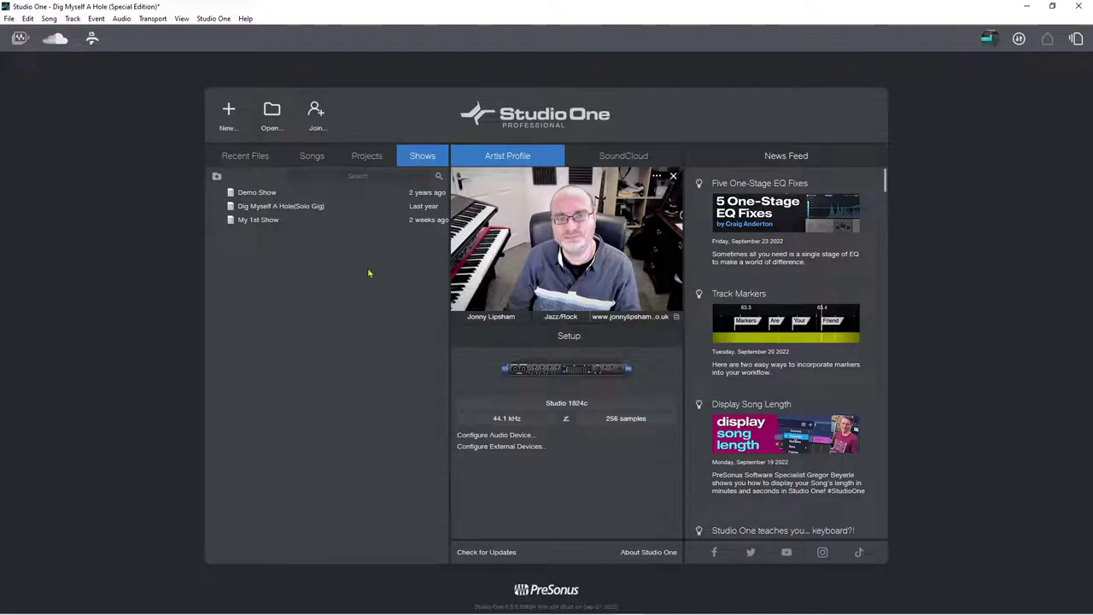
Open the Studio One Installation window and list its three Available Updates.
{"action": "left_click", "coordinate": [211, 19]}
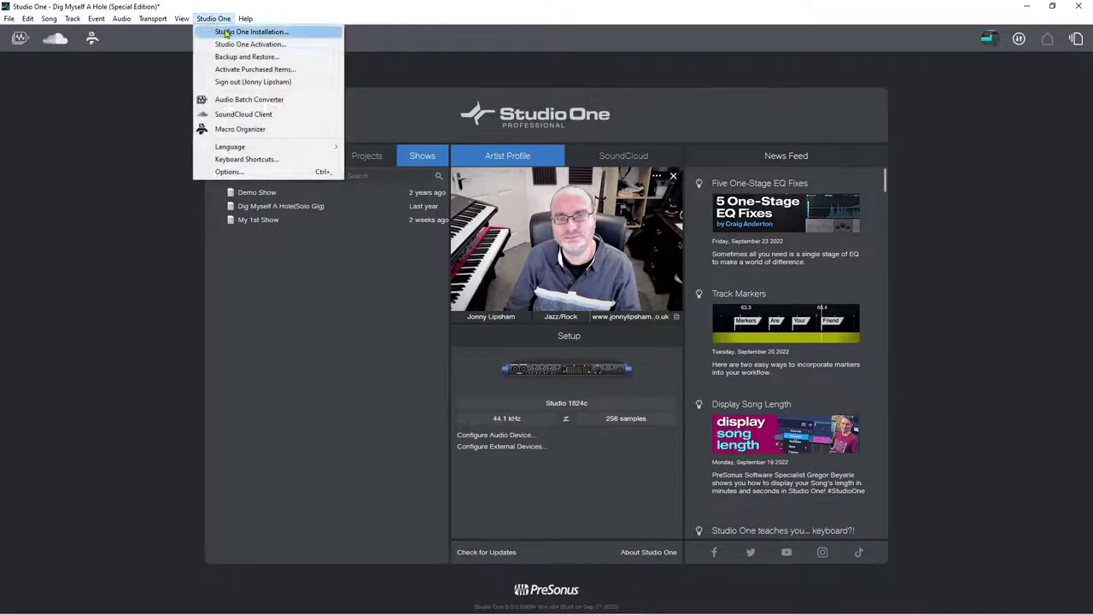
{"action": "left_click", "coordinate": [227, 33]}
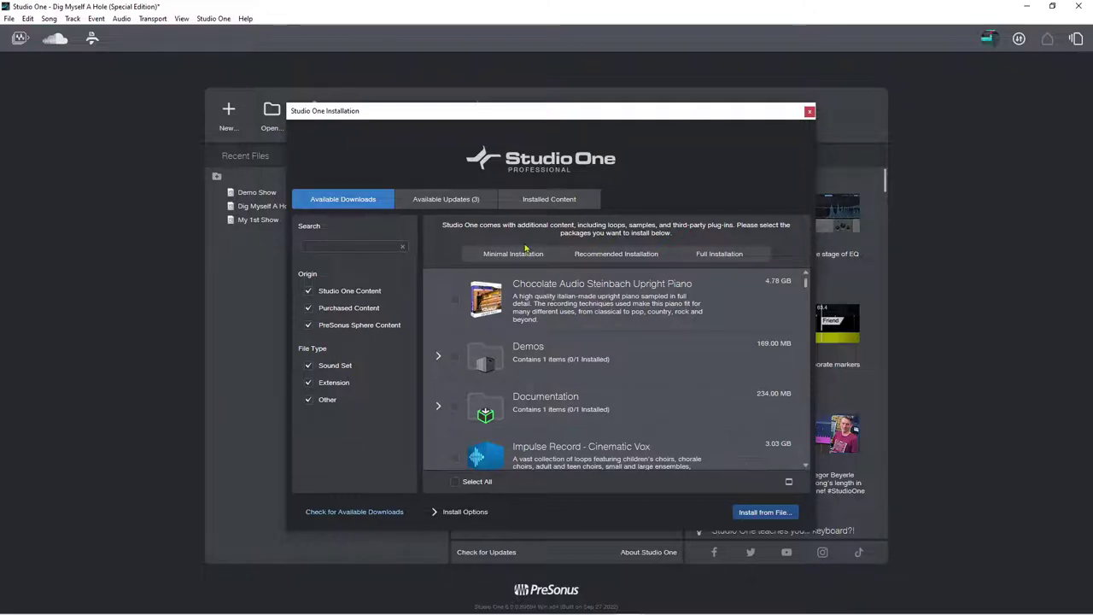
{"action": "left_click", "coordinate": [445, 199]}
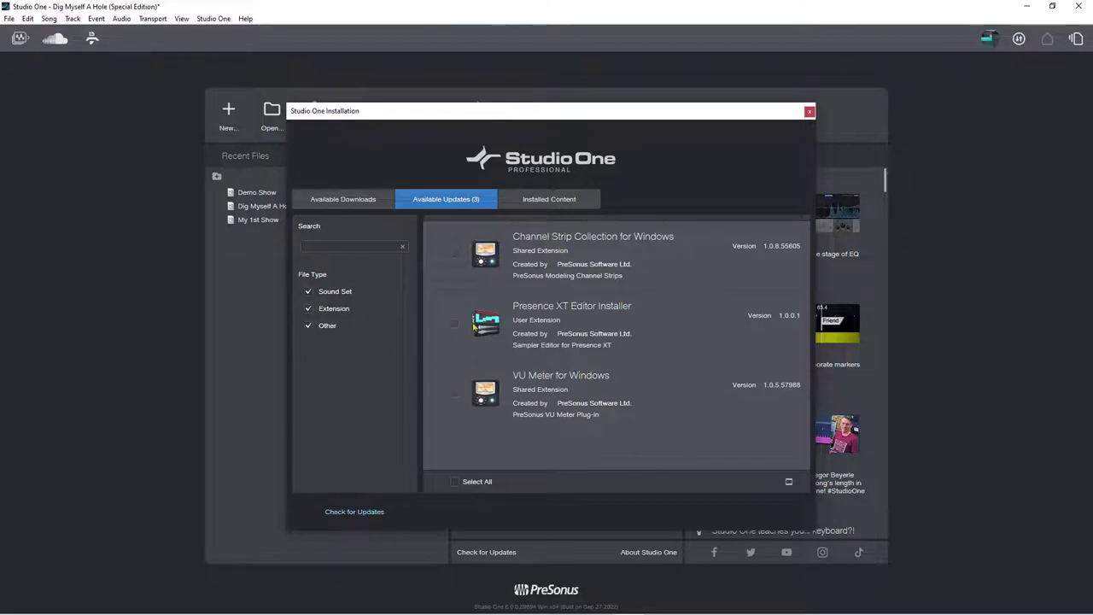
Leave all three available updates unticked and switch to the Installed Content list.
{"action": "left_click", "coordinate": [458, 481]}
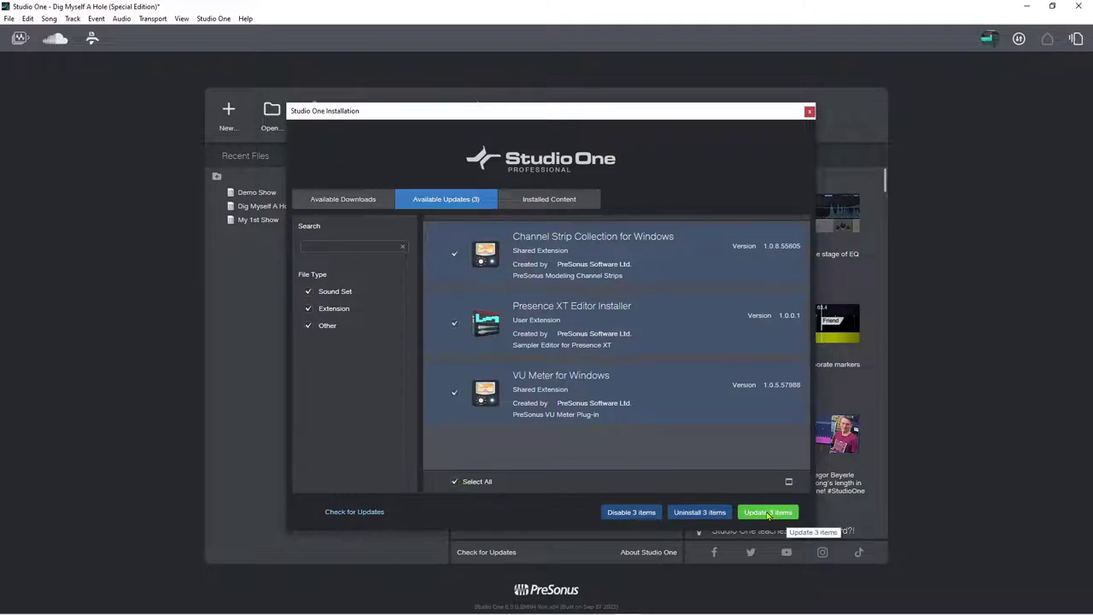
{"action": "left_click", "coordinate": [455, 481]}
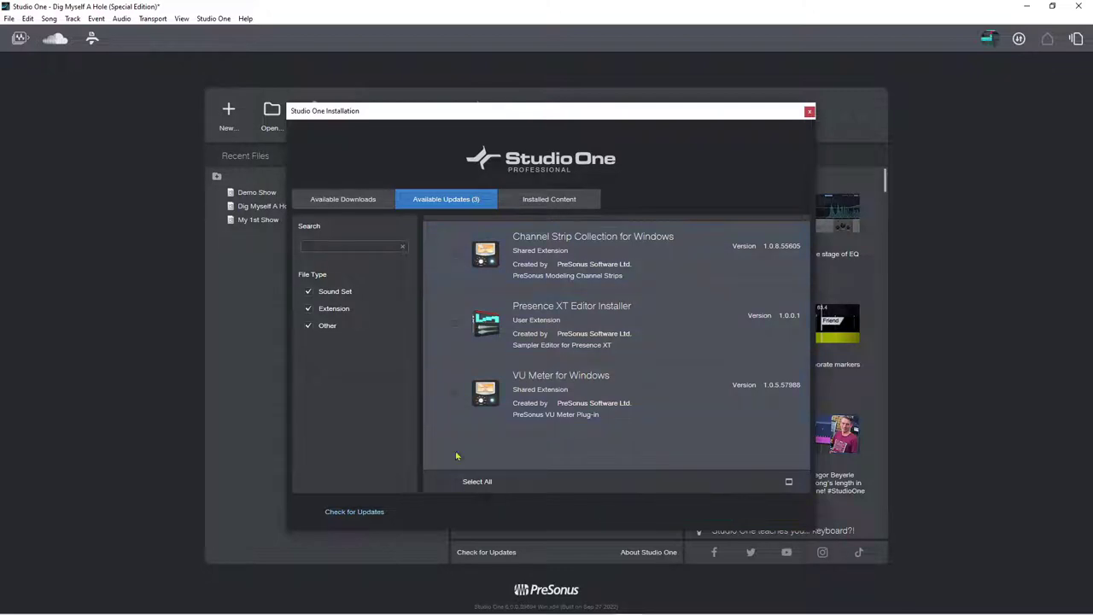
{"action": "left_click", "coordinate": [564, 201]}
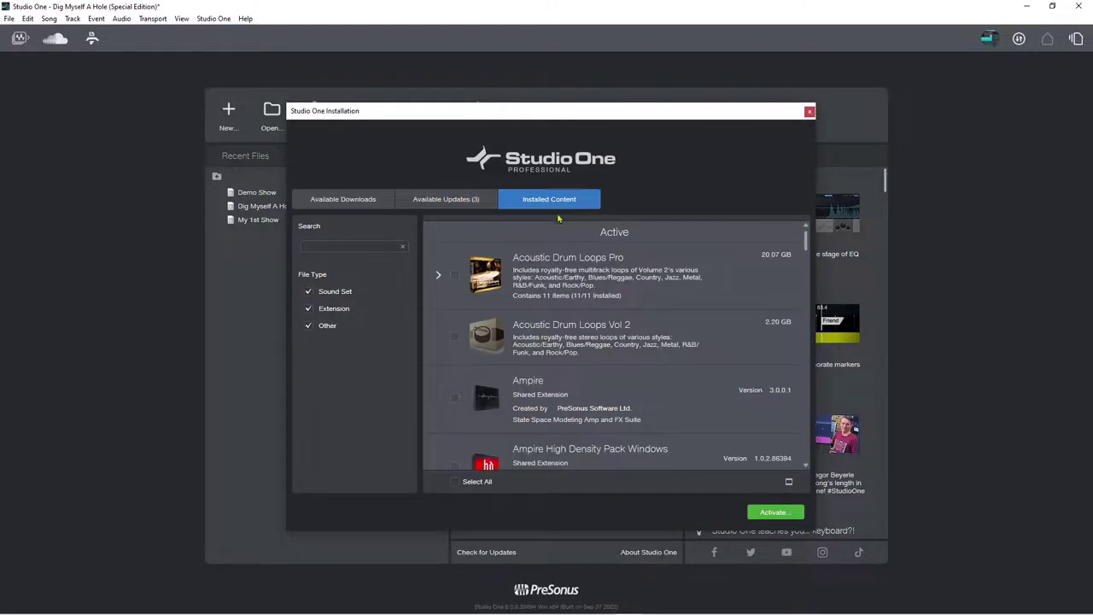
Browse the Installed Content list, then view Available Downloads listing the MVP Loops packs.
{"action": "scroll", "coordinate": [584, 288], "scroll_direction": "down", "scroll_amount": 1}
{"action": "scroll", "coordinate": [585, 288], "scroll_direction": "down", "scroll_amount": 2}
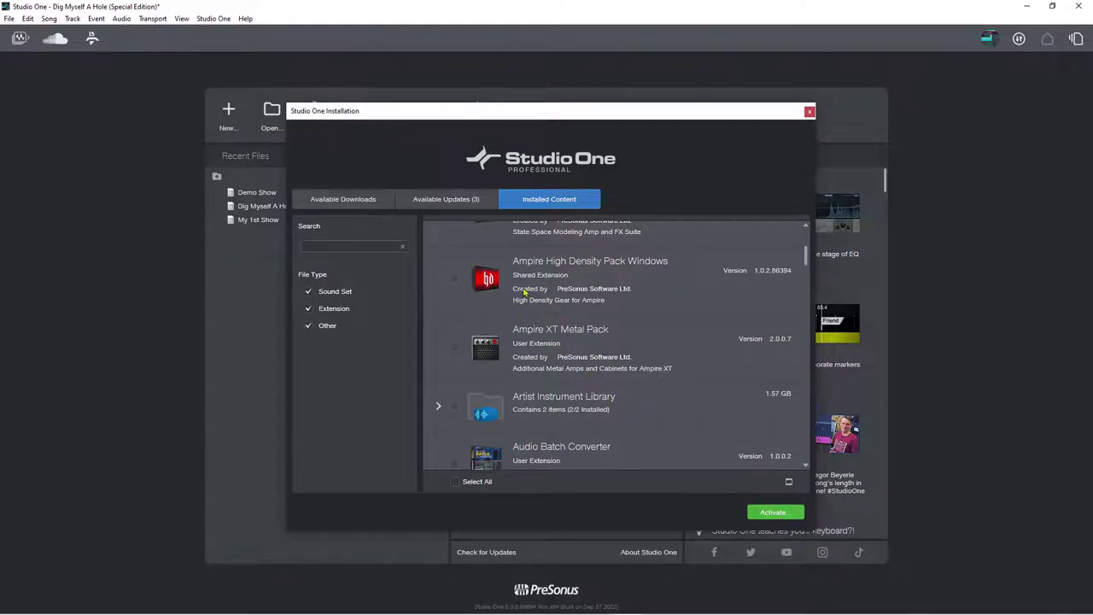
{"action": "scroll", "coordinate": [533, 293], "scroll_direction": "down", "scroll_amount": 2}
{"action": "scroll", "coordinate": [538, 293], "scroll_direction": "down", "scroll_amount": 5}
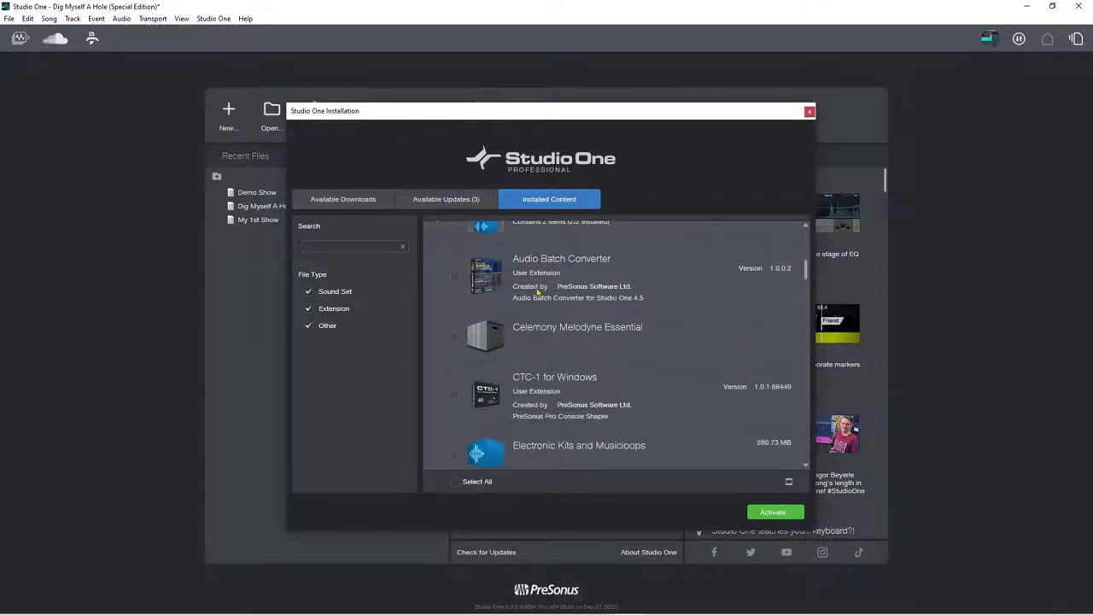
{"action": "scroll", "coordinate": [538, 293], "scroll_direction": "down", "scroll_amount": 2}
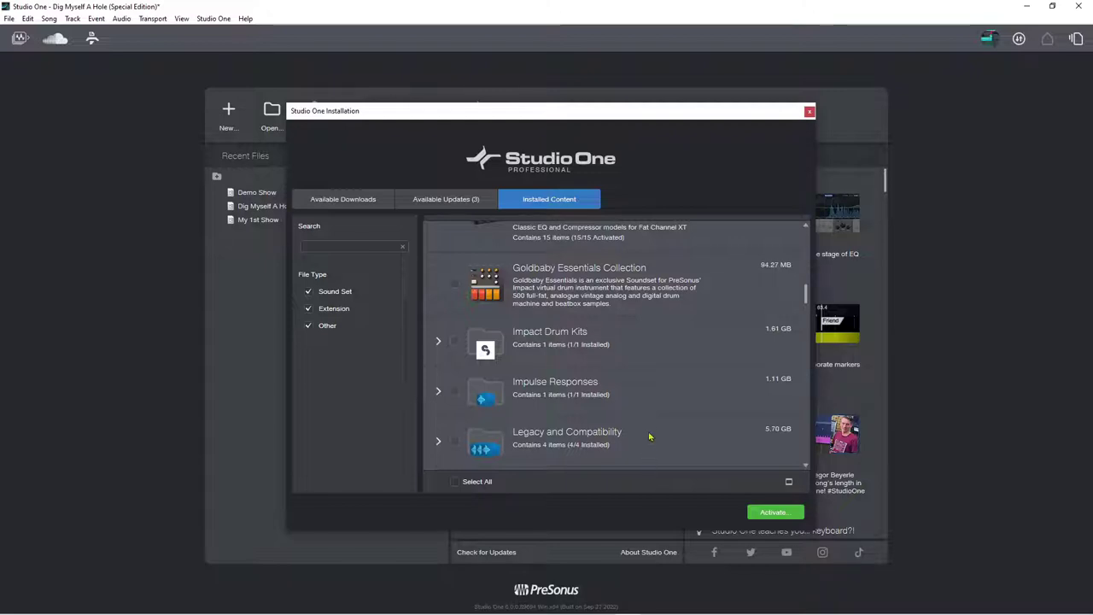
{"action": "left_click", "coordinate": [366, 200]}
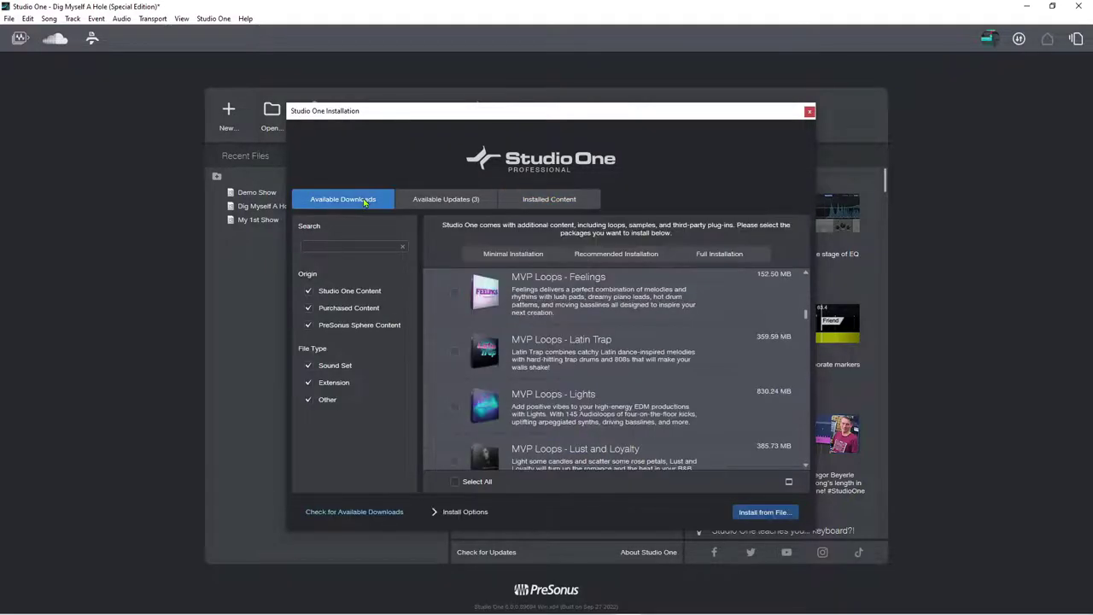
Compare Minimal, Recommended and Full installation sets, deselect all packages, and close the installer.
{"action": "left_click", "coordinate": [513, 255]}
{"action": "left_click", "coordinate": [604, 256]}
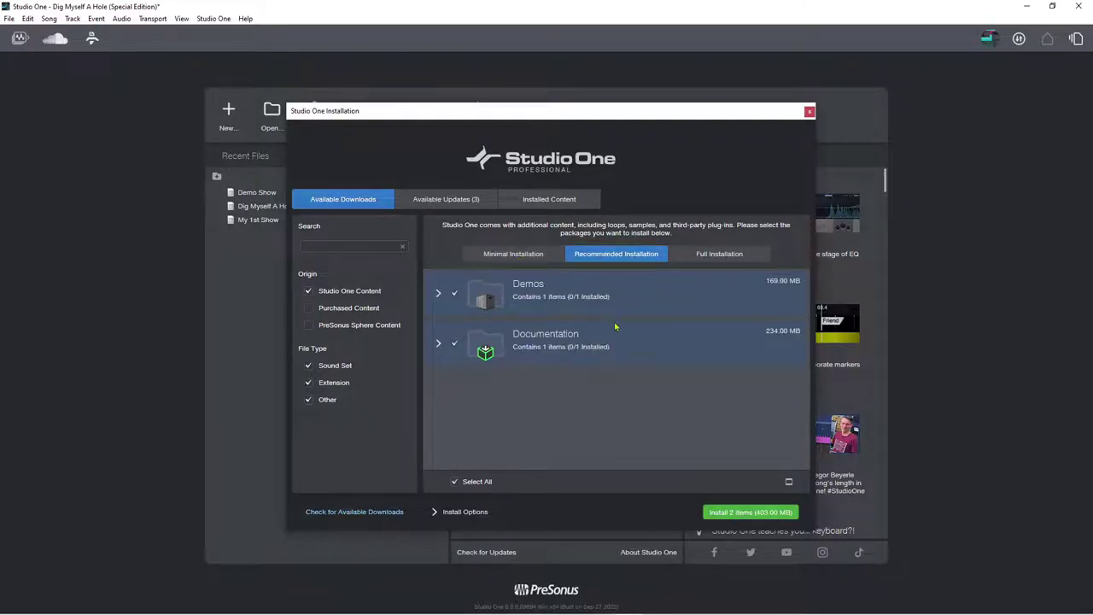
{"action": "left_click", "coordinate": [706, 254]}
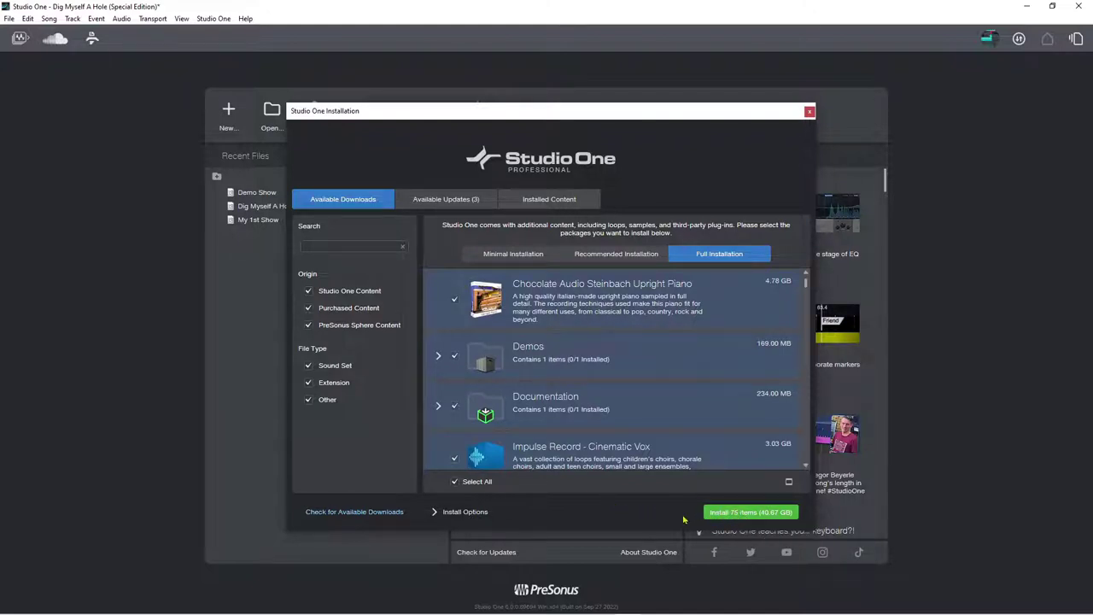
{"action": "left_click", "coordinate": [455, 483]}
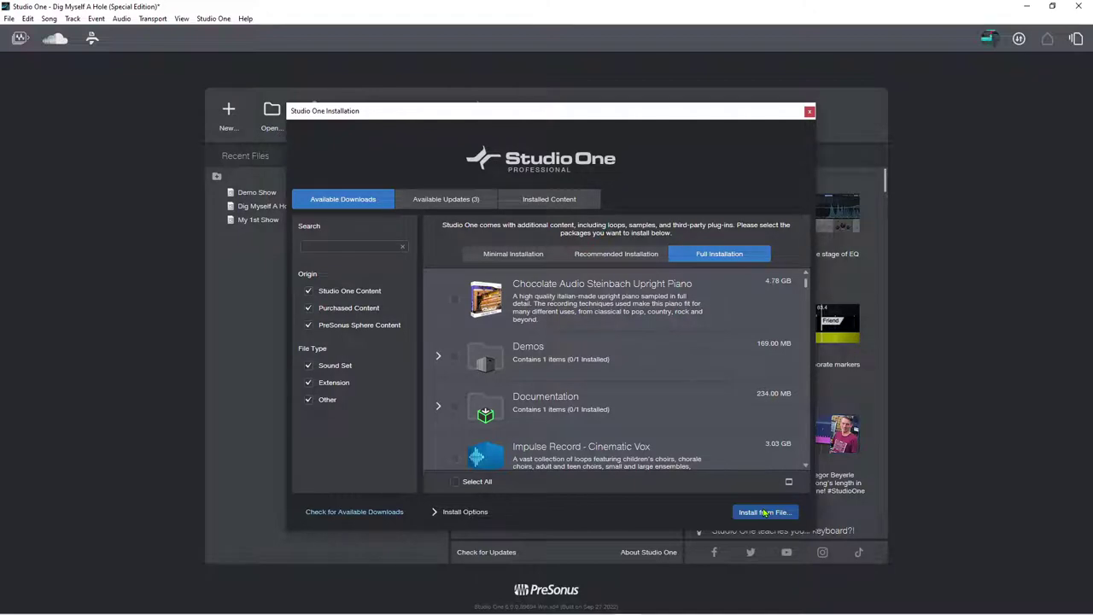
{"action": "left_click", "coordinate": [807, 113]}
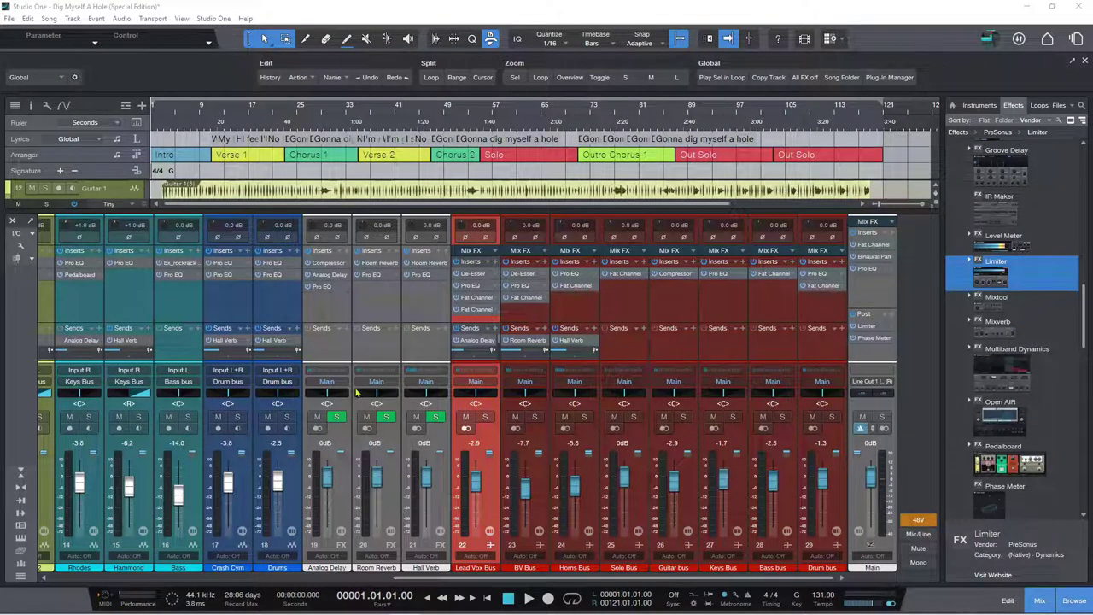
Flip the mixer faders to 'Hall Verb' from the Drums channel's Hall Verb send.
{"action": "right_click", "coordinate": [278, 344]}
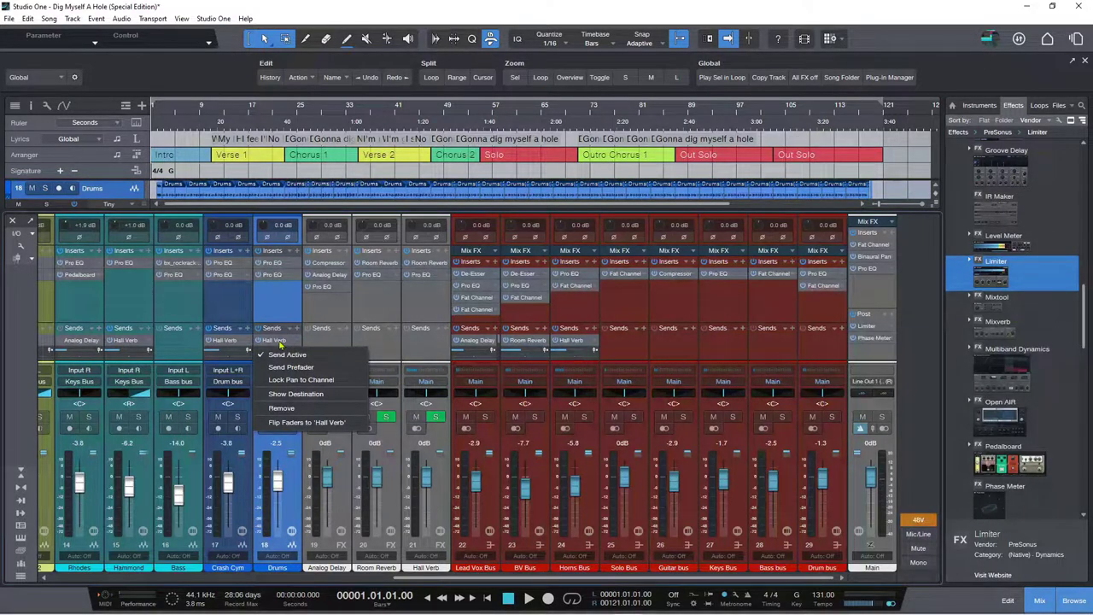
{"action": "left_click", "coordinate": [305, 422]}
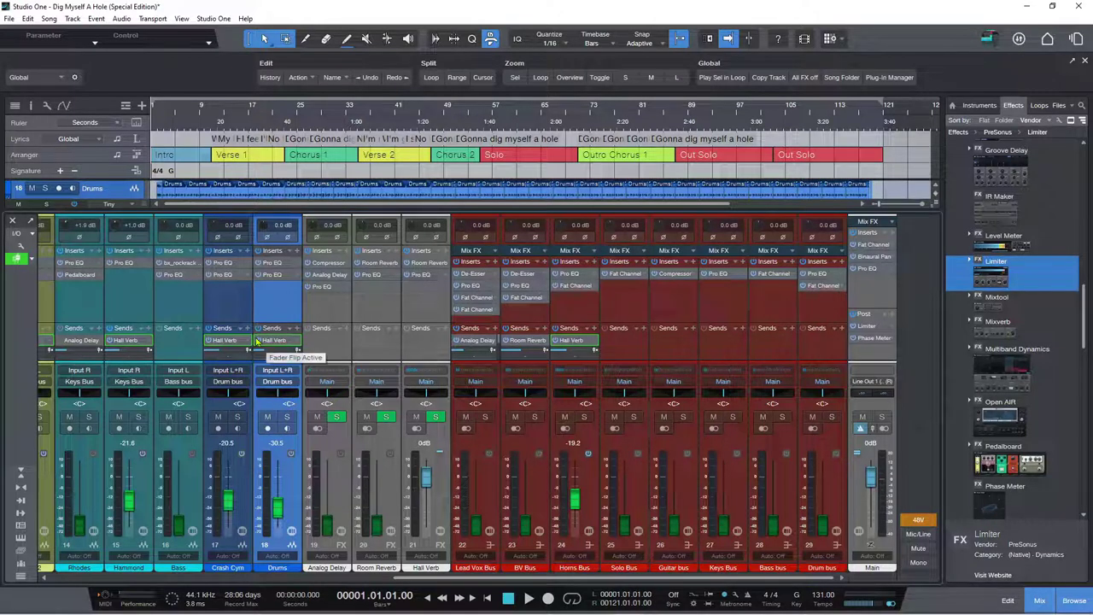
Flip faders to Room Reverb, then Analog Delay, then turn fader flip off.
{"action": "left_click", "coordinate": [34, 265]}
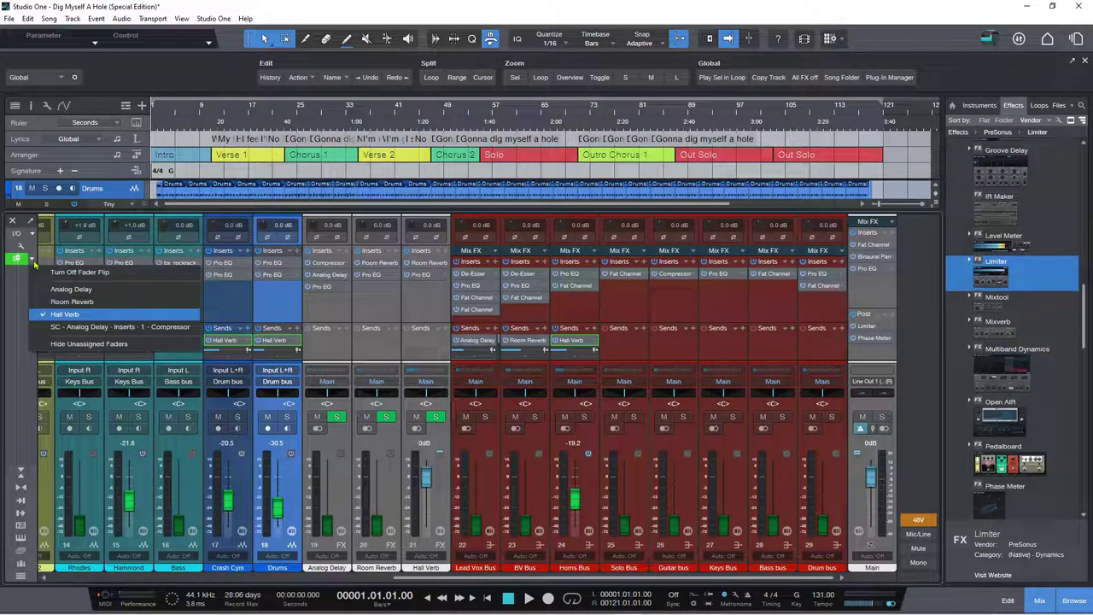
{"action": "left_click", "coordinate": [70, 302]}
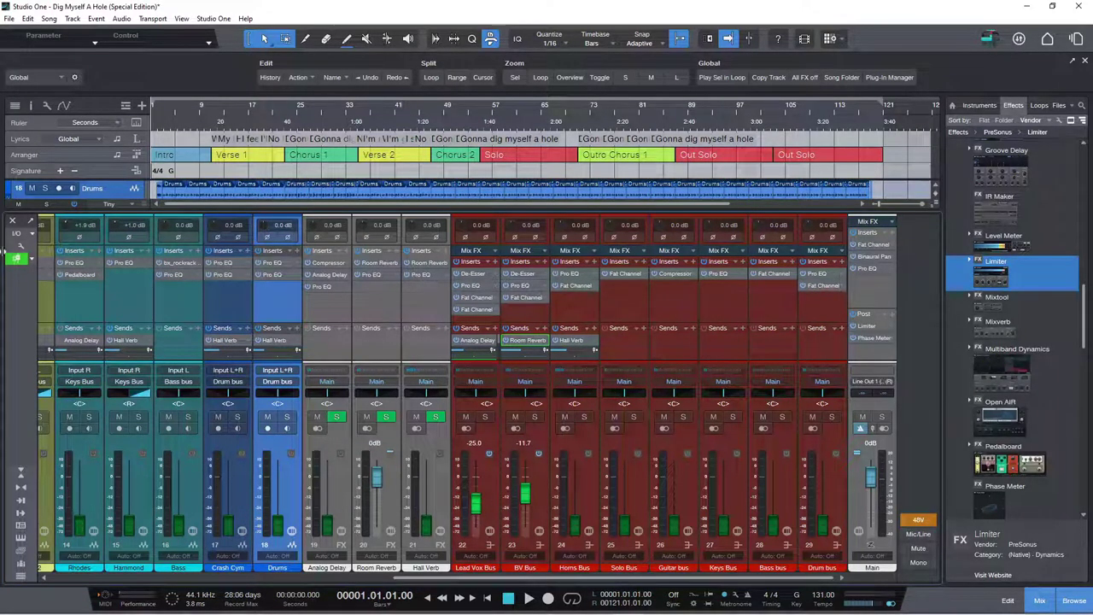
{"action": "left_click", "coordinate": [30, 259]}
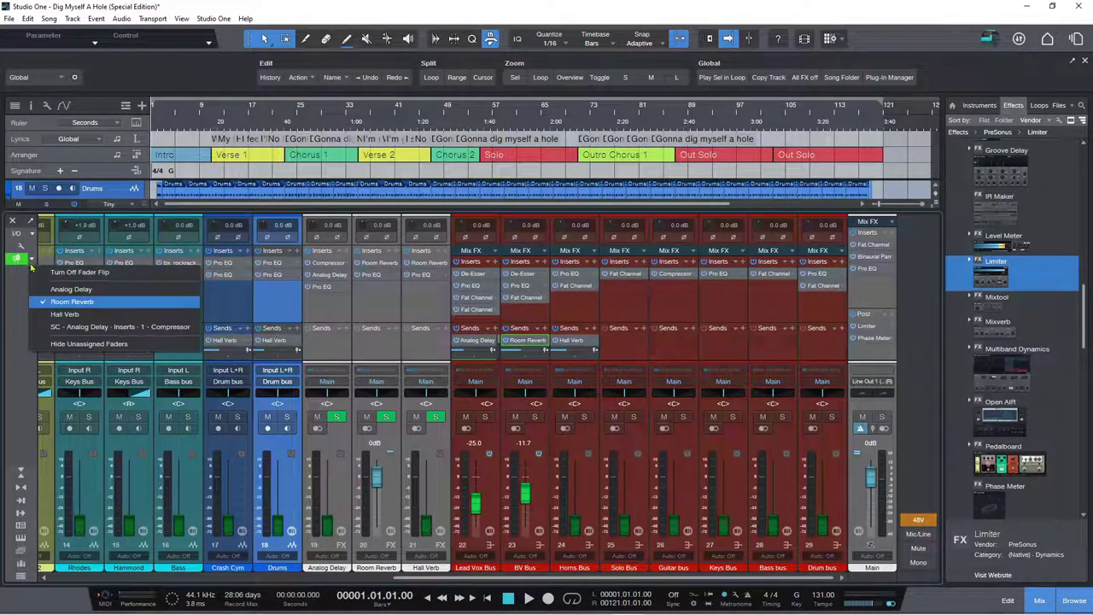
{"action": "left_click", "coordinate": [50, 290]}
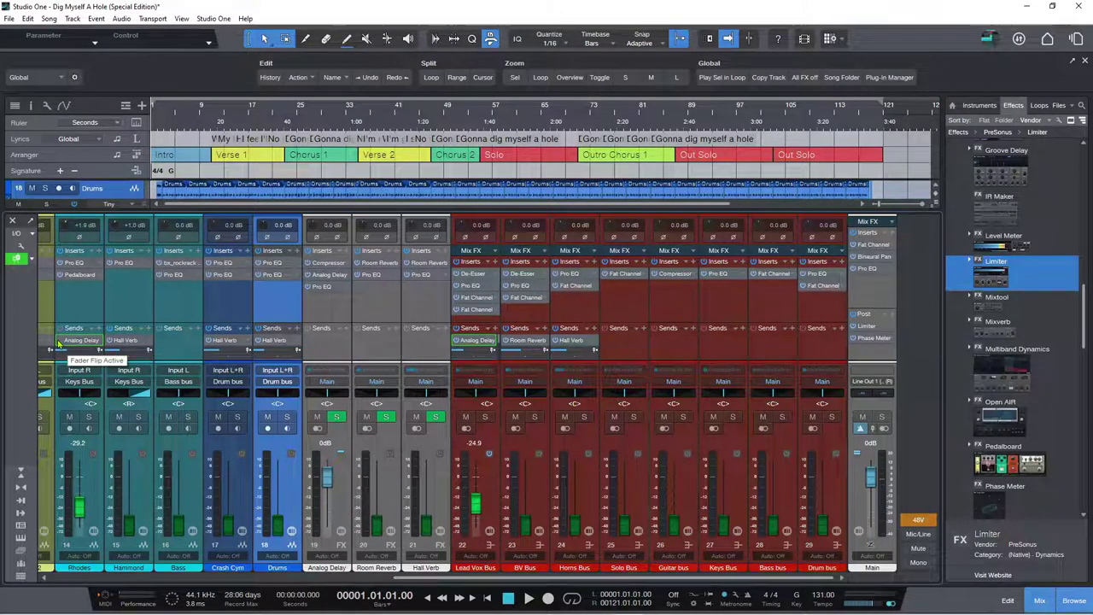
{"action": "left_click", "coordinate": [31, 261]}
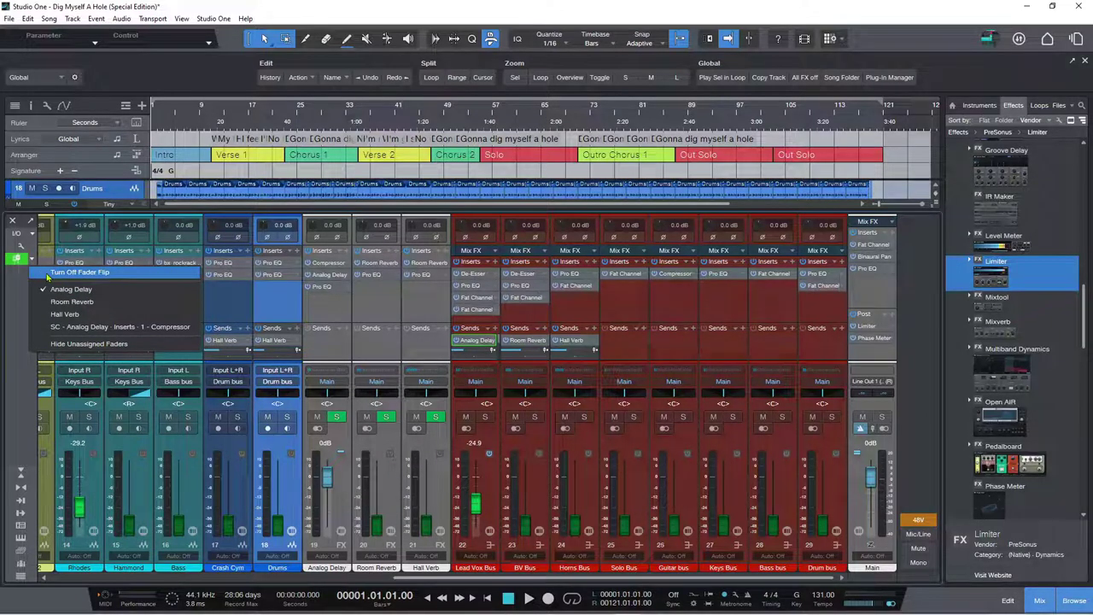
{"action": "left_click", "coordinate": [79, 272]}
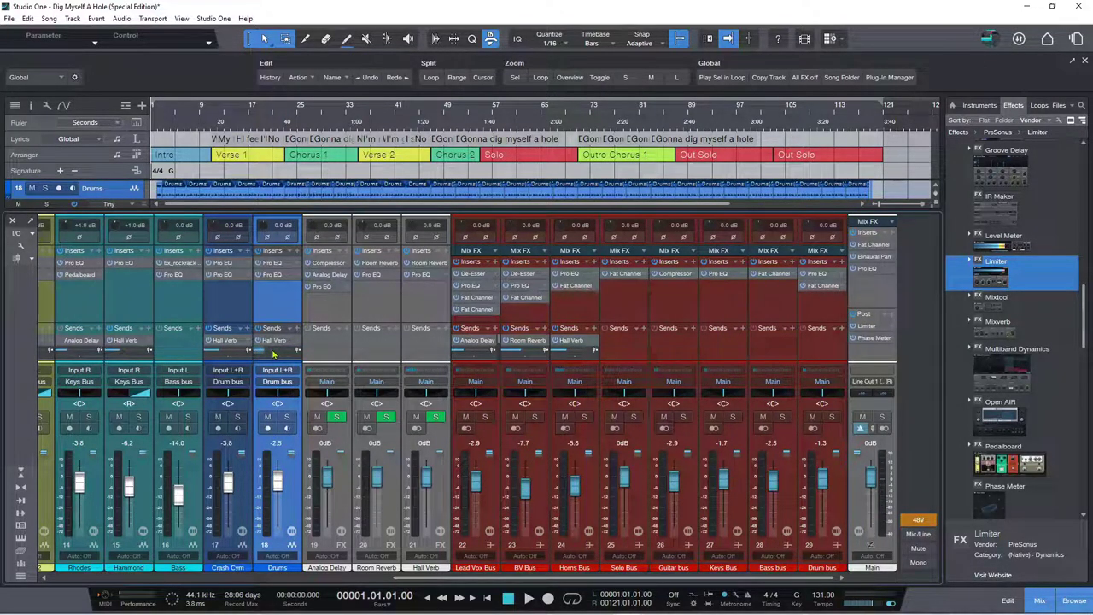
Open the Drums Hall Verb send panel (-30.5), adjust its pan, and browse its Sidechains list.
{"action": "left_click", "coordinate": [276, 351]}
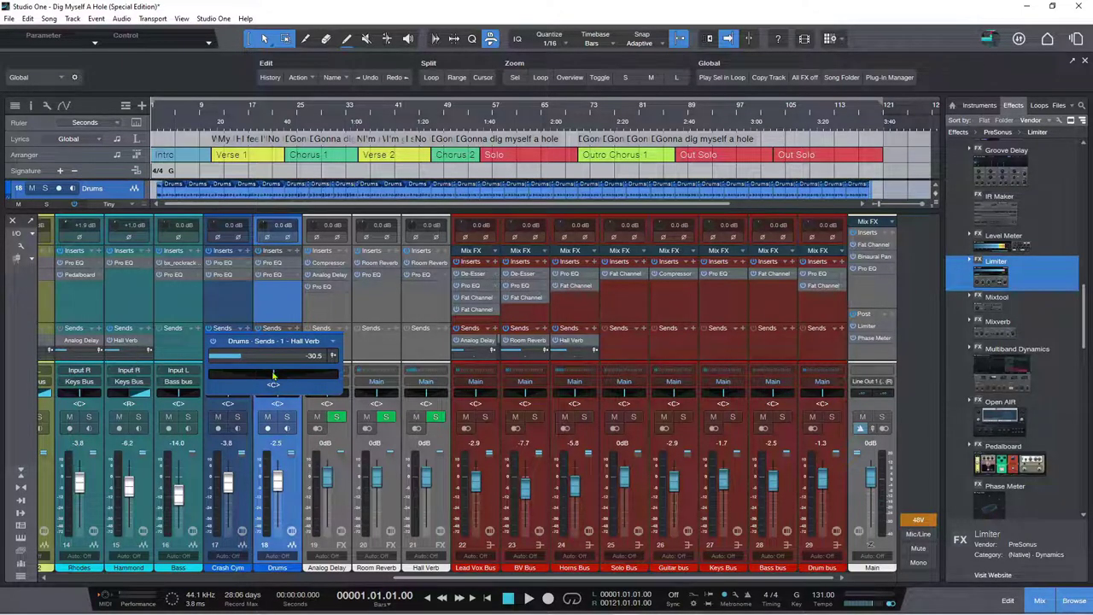
{"action": "mouse_move", "coordinate": [274, 377]}
{"action": "left_mouse_down"}
{"action": "mouse_move", "coordinate": [292, 381]}
{"action": "mouse_move", "coordinate": [223, 381]}
{"action": "mouse_move", "coordinate": [274, 381]}
{"action": "left_mouse_up"}
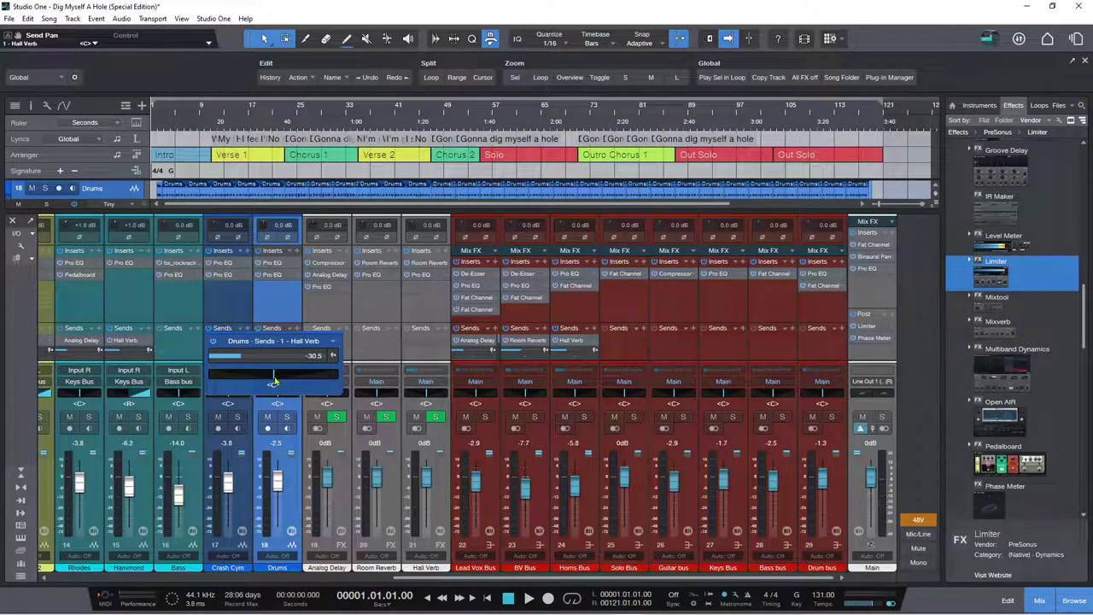
{"action": "left_click", "coordinate": [333, 344]}
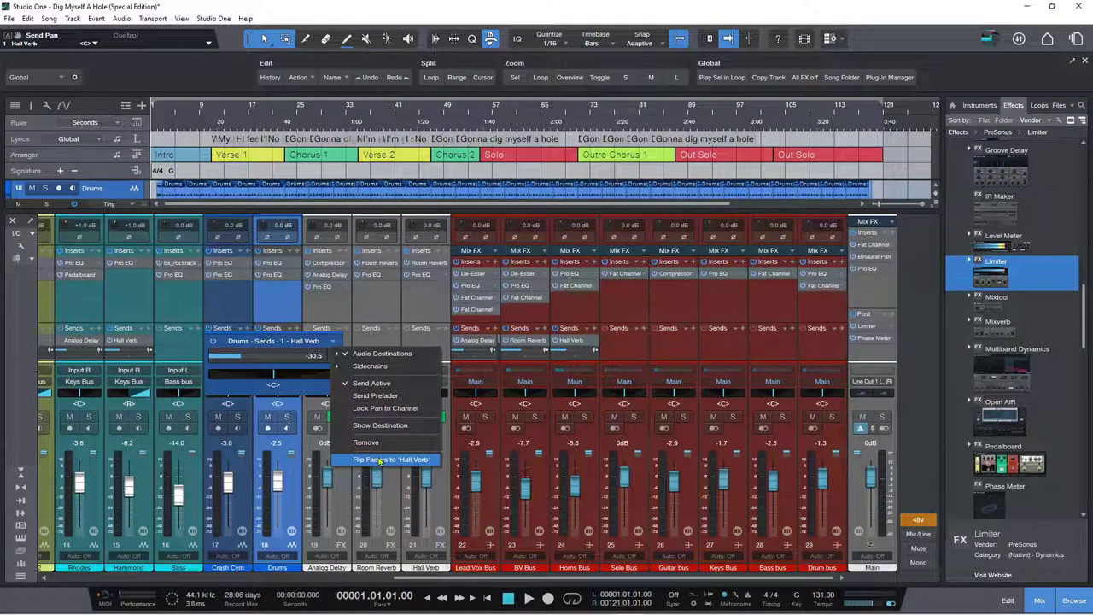
{"action": "left_click", "coordinate": [333, 384]}
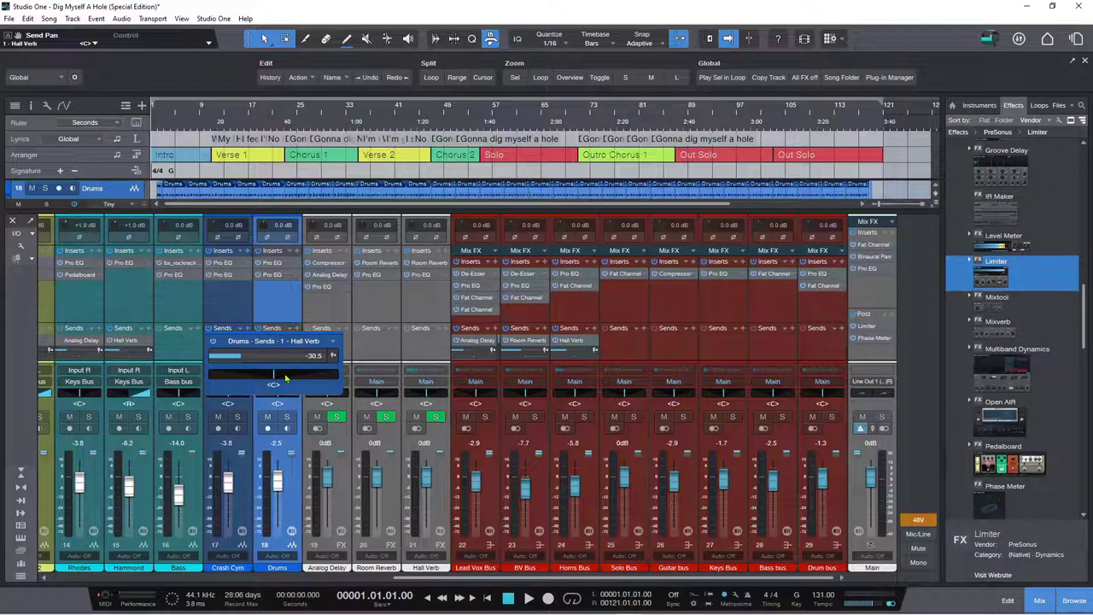
{"action": "left_click", "coordinate": [334, 342]}
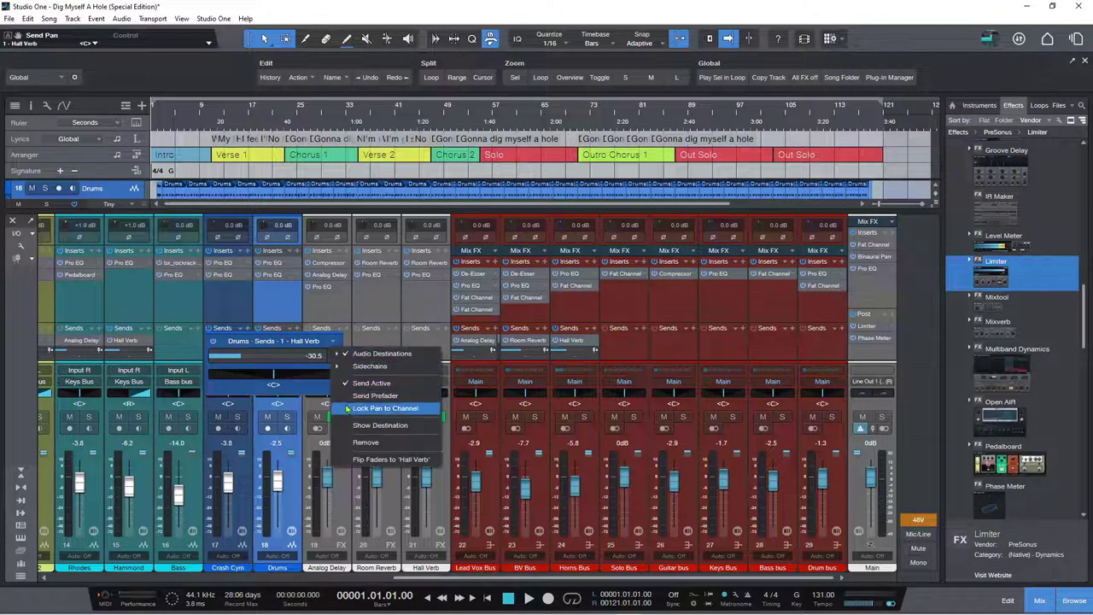
{"action": "left_click", "coordinate": [340, 365]}
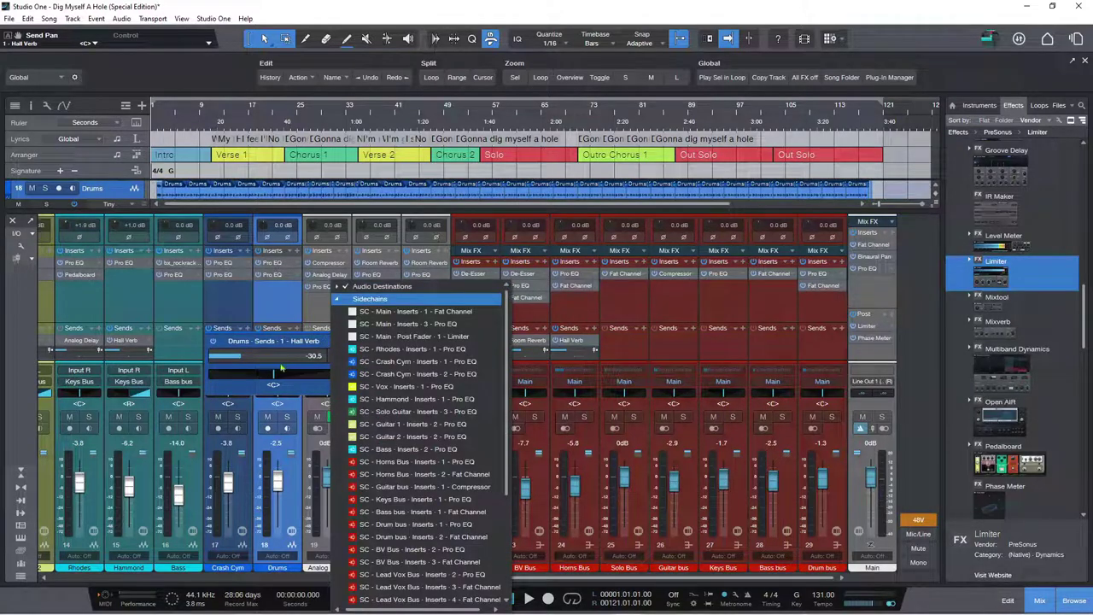
{"action": "left_click", "coordinate": [299, 390]}
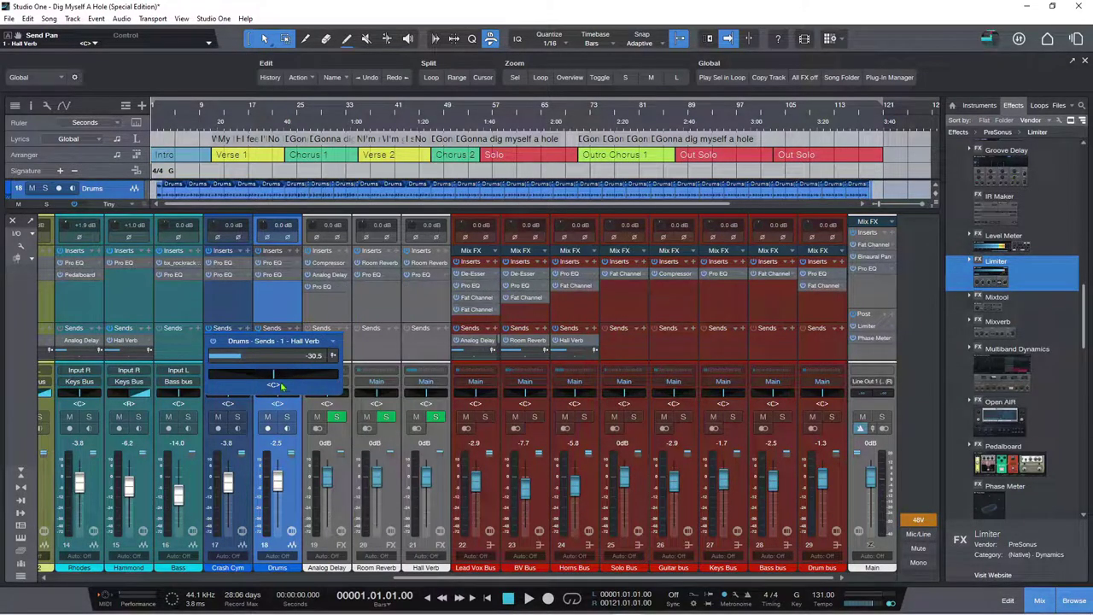
Set the Lead Vox Bus panner to Binaural mode, trying Dual first, with width at 100%.
{"action": "left_click", "coordinate": [225, 317]}
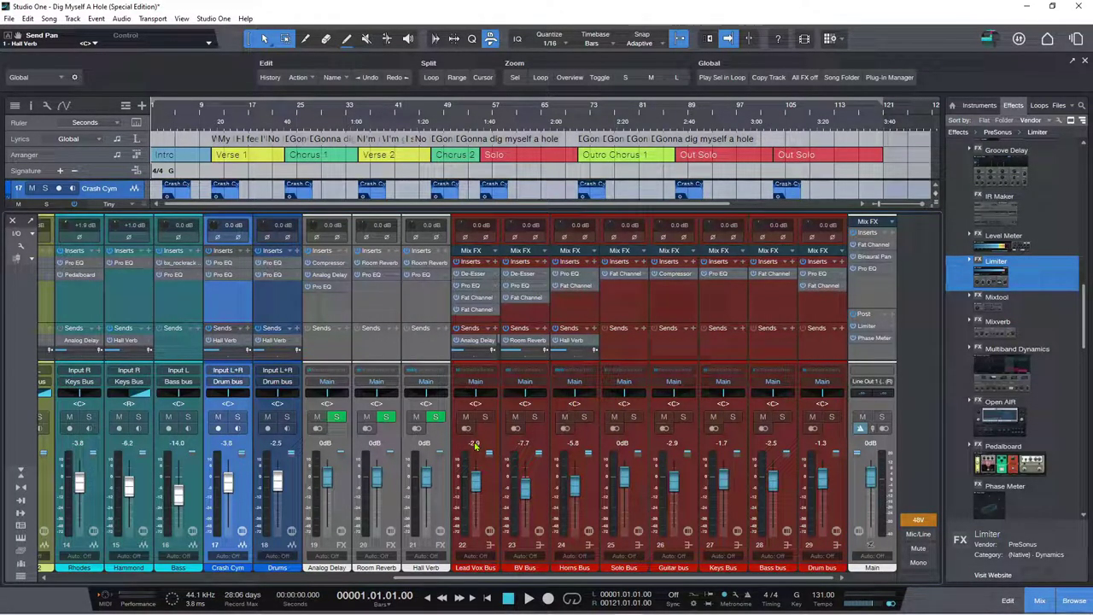
{"action": "left_click", "coordinate": [475, 394]}
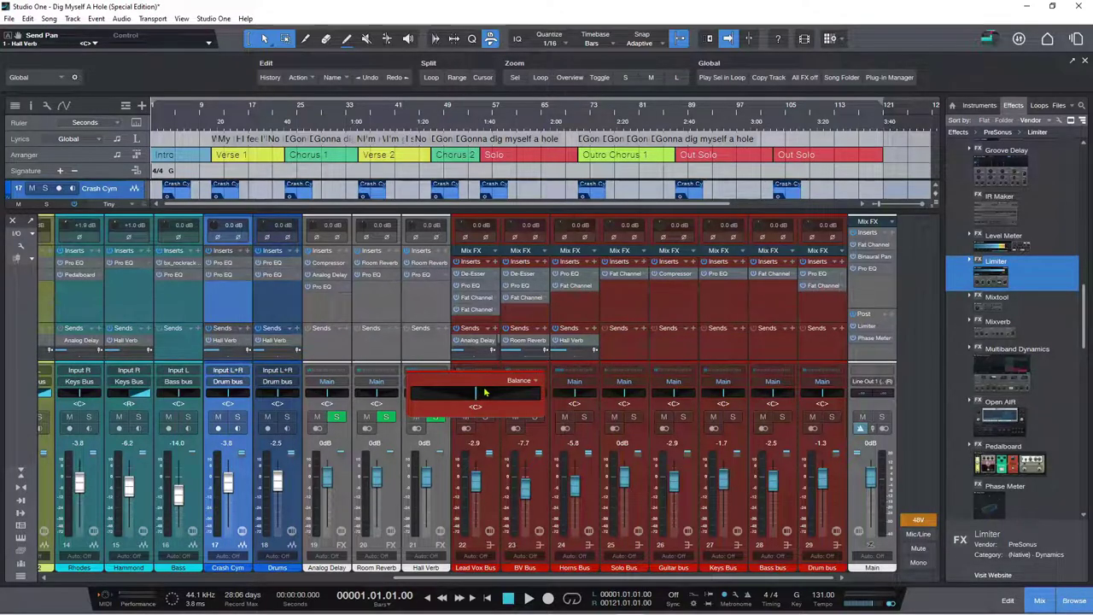
{"action": "left_click", "coordinate": [535, 382]}
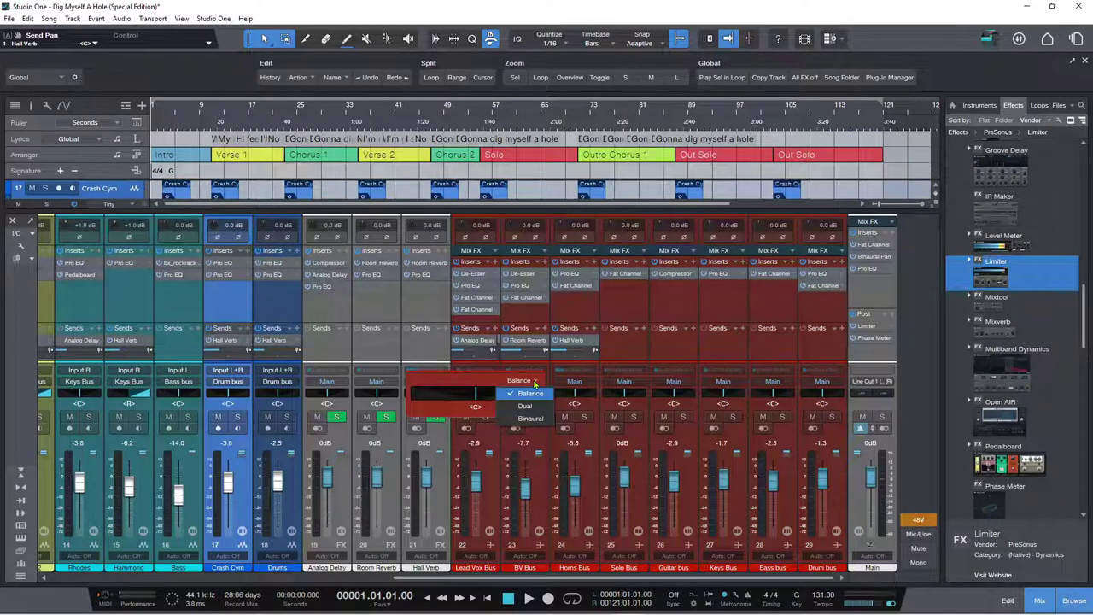
{"action": "left_click", "coordinate": [525, 406]}
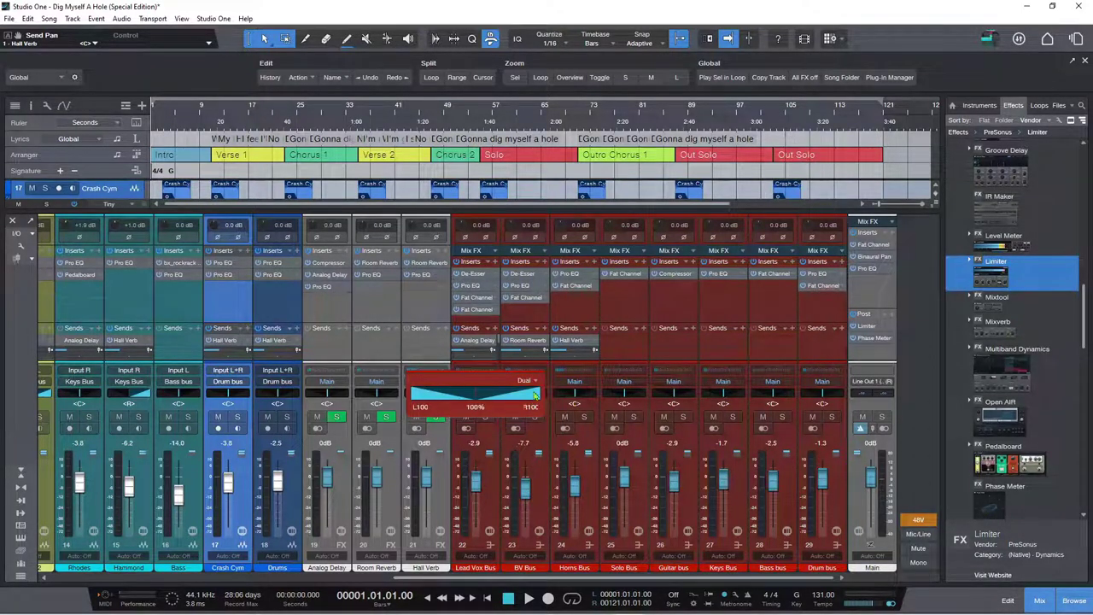
{"action": "left_click", "coordinate": [534, 381]}
{"action": "left_click", "coordinate": [536, 417]}
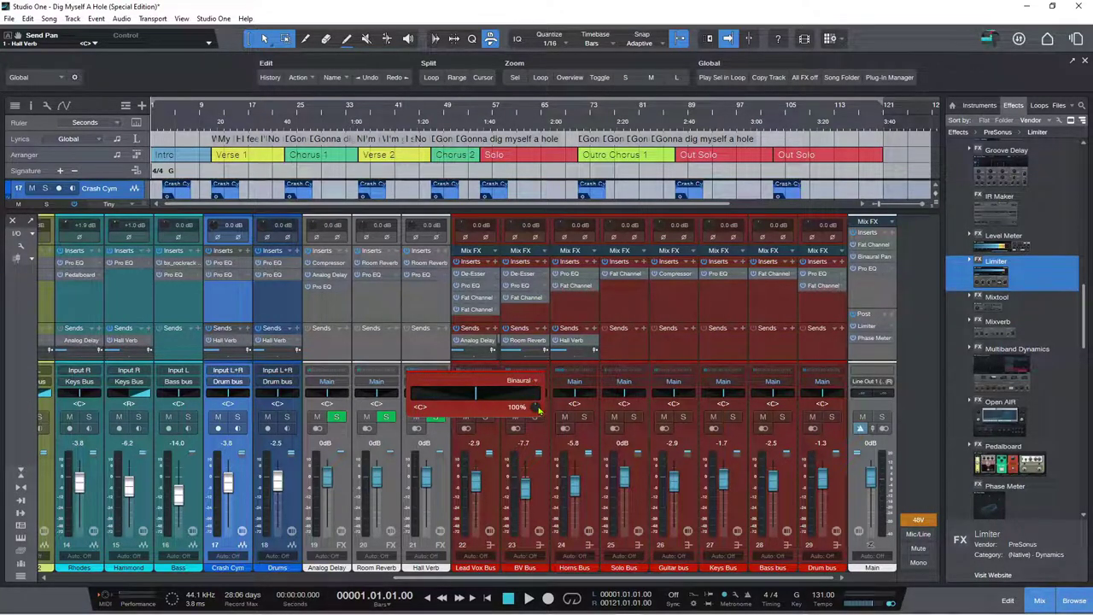
{"action": "scroll", "coordinate": [536, 406], "scroll_direction": "down", "scroll_amount": 5}
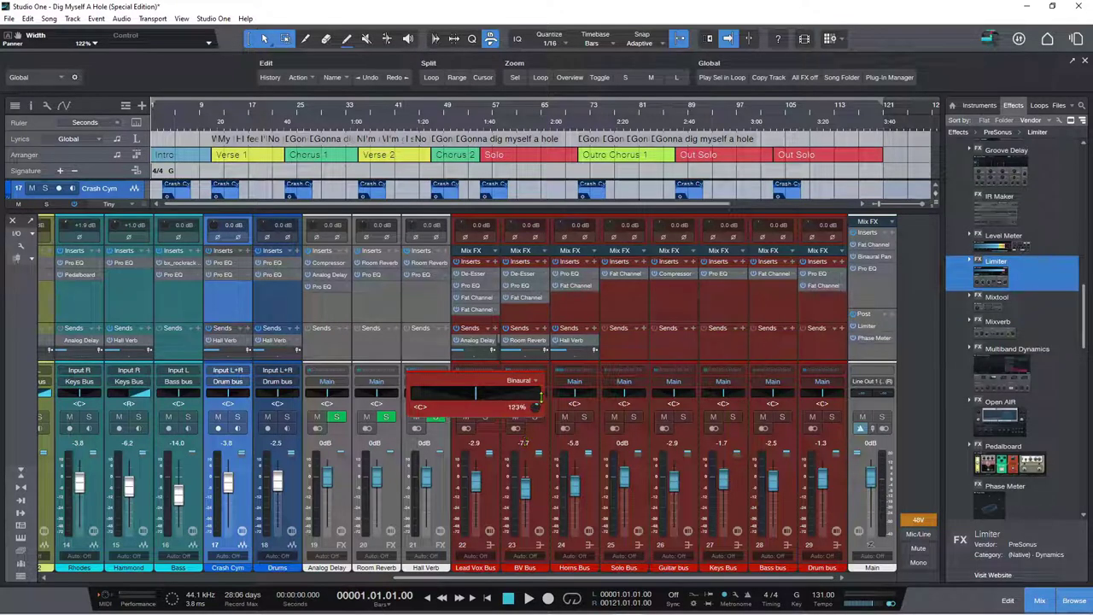
{"action": "scroll", "coordinate": [536, 406], "scroll_direction": "up", "scroll_amount": 2}
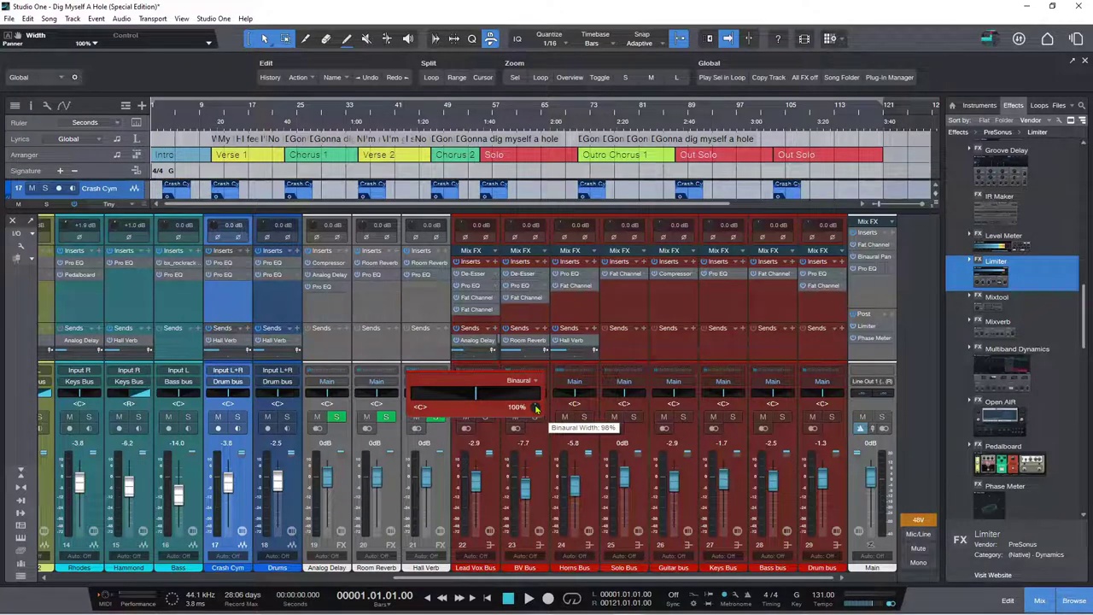
Return the Lead Vox Bus panner to Dual mode with L and R spread fully apart.
{"action": "left_click", "coordinate": [538, 381]}
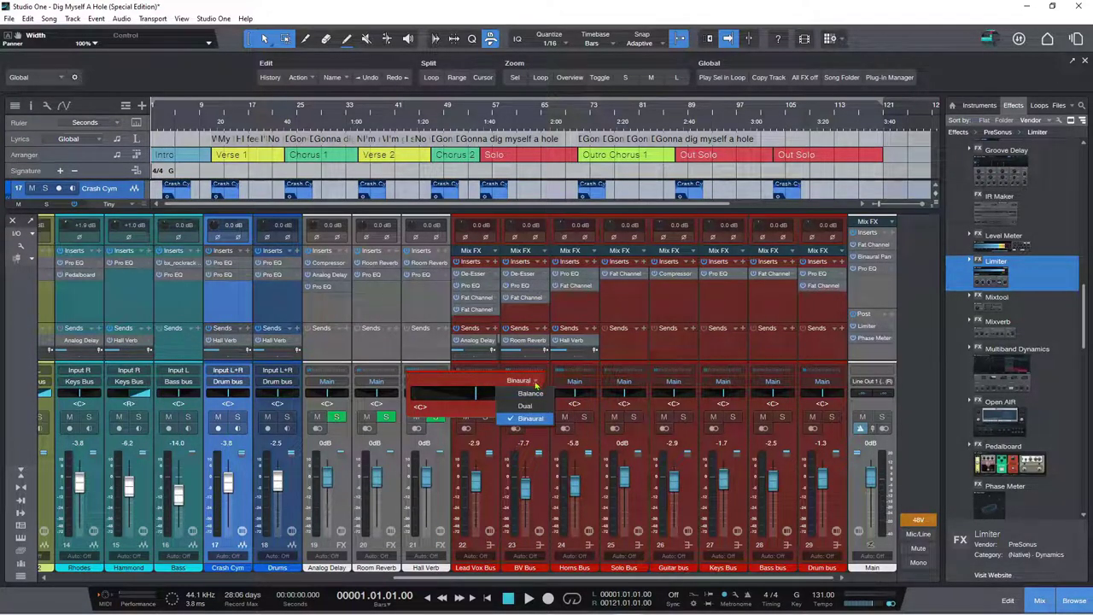
{"action": "left_click", "coordinate": [529, 413]}
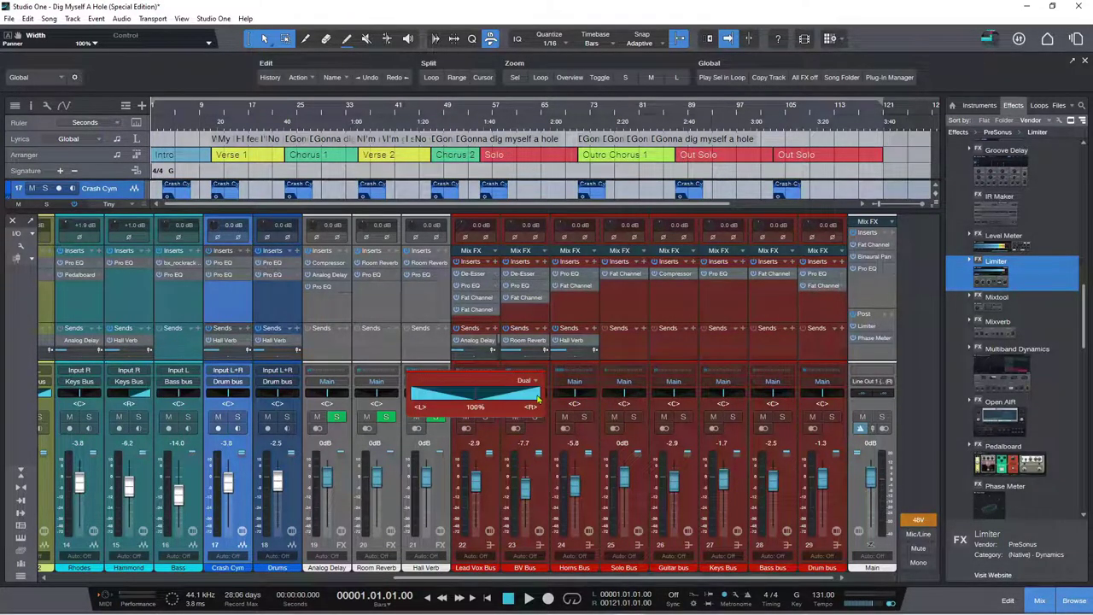
{"action": "mouse_move", "coordinate": [538, 398]}
{"action": "left_mouse_down"}
{"action": "mouse_move", "coordinate": [410, 399]}
{"action": "mouse_move", "coordinate": [540, 395]}
{"action": "left_mouse_up"}
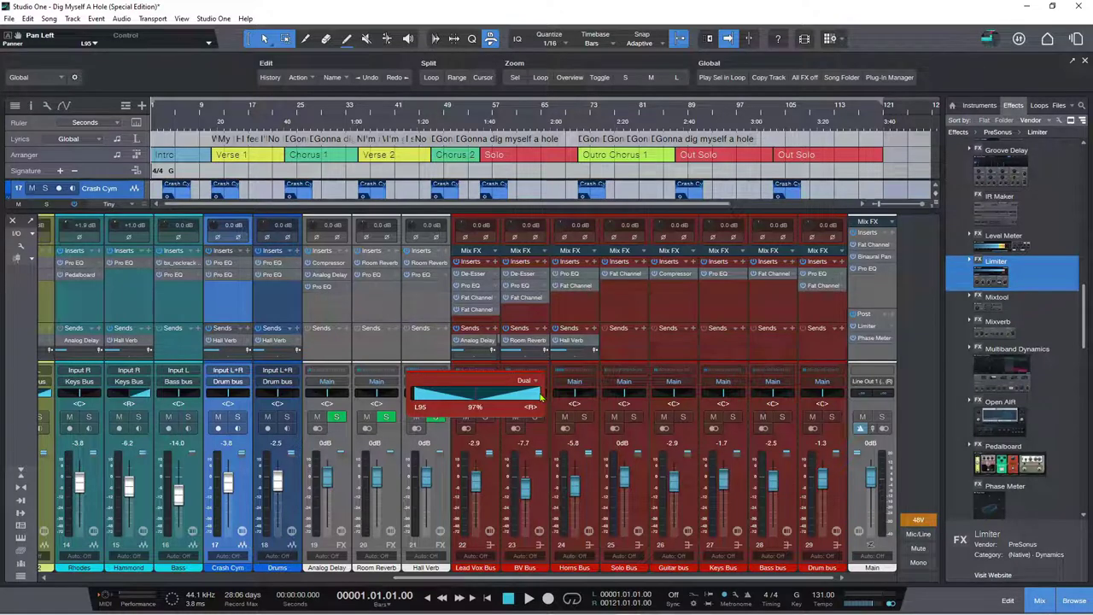
{"action": "left_click_drag", "start_coordinate": [415, 395], "coordinate": [410, 394]}
{"action": "left_click", "coordinate": [489, 442]}
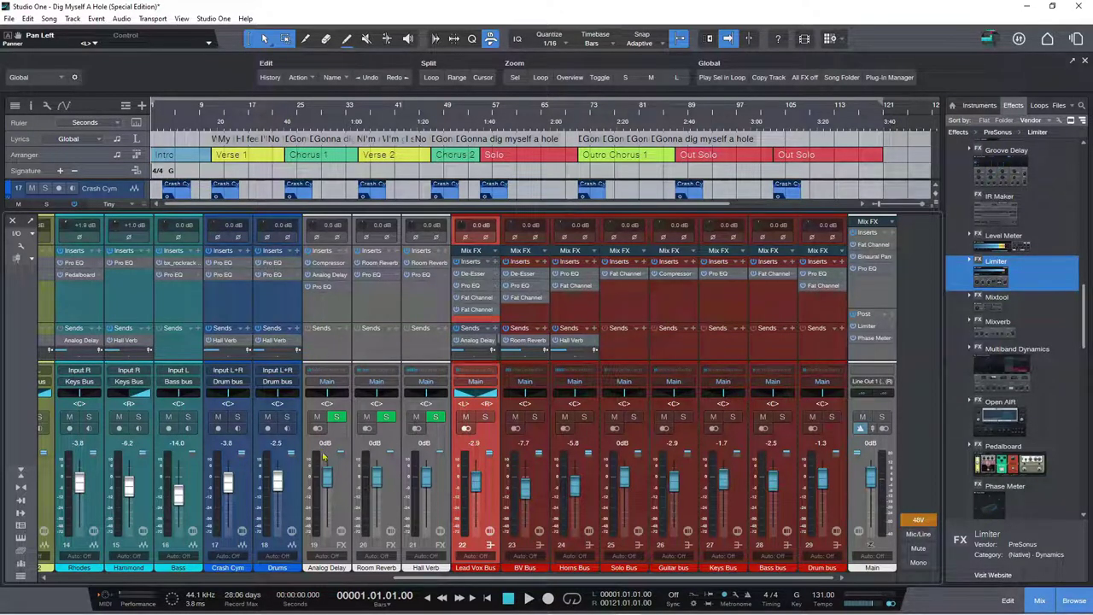
Add then remove a Room Reverb send on Analog Delay, and set Lead Vox Bus pan to Balance.
{"action": "left_click", "coordinate": [348, 328]}
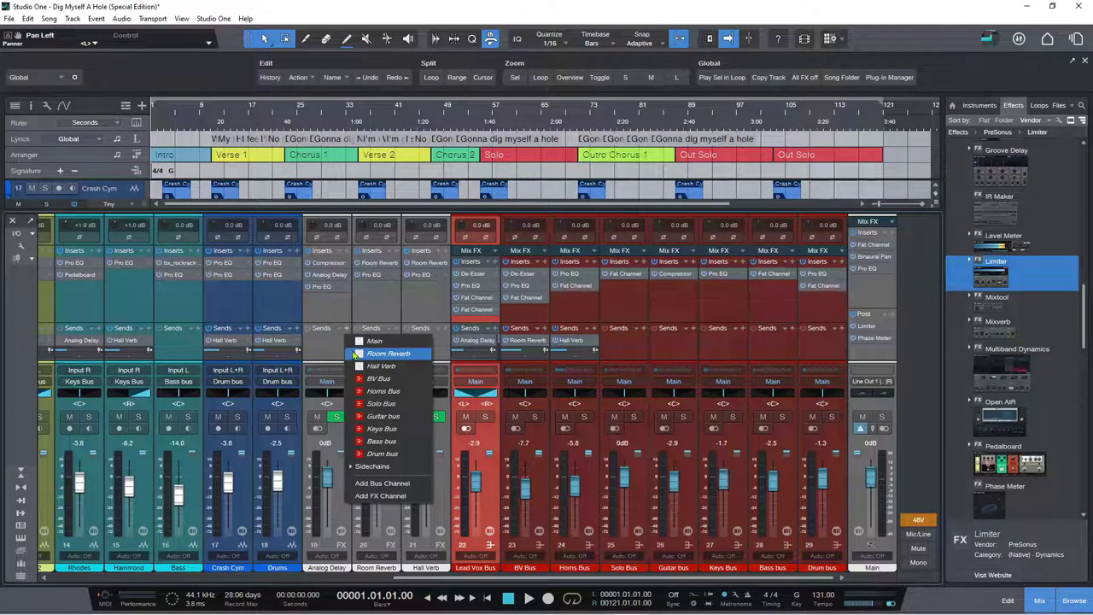
{"action": "left_click", "coordinate": [387, 354]}
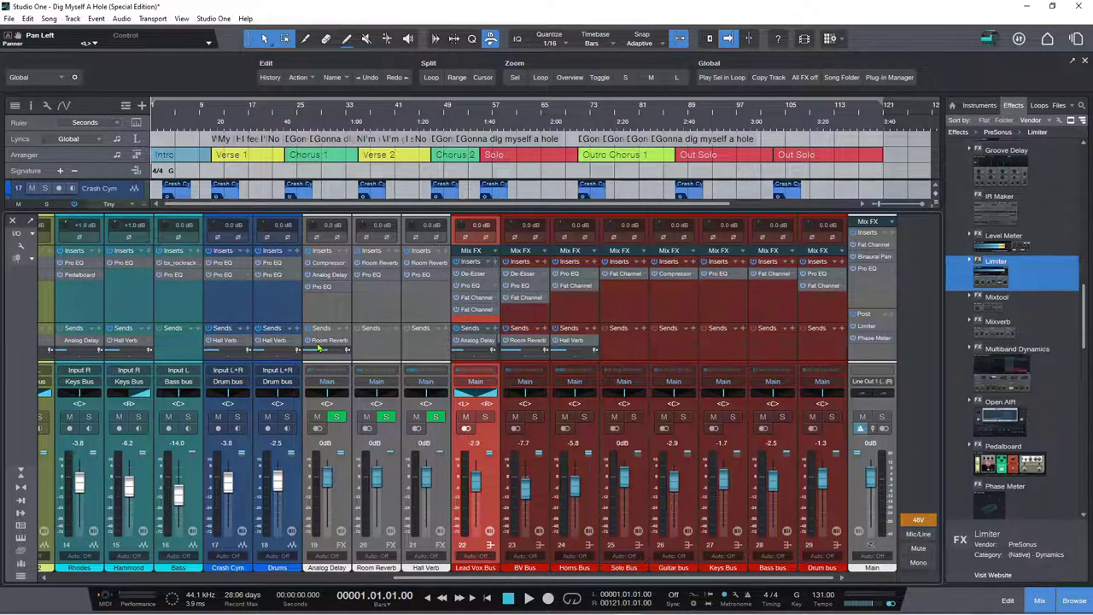
{"action": "left_click", "coordinate": [482, 397]}
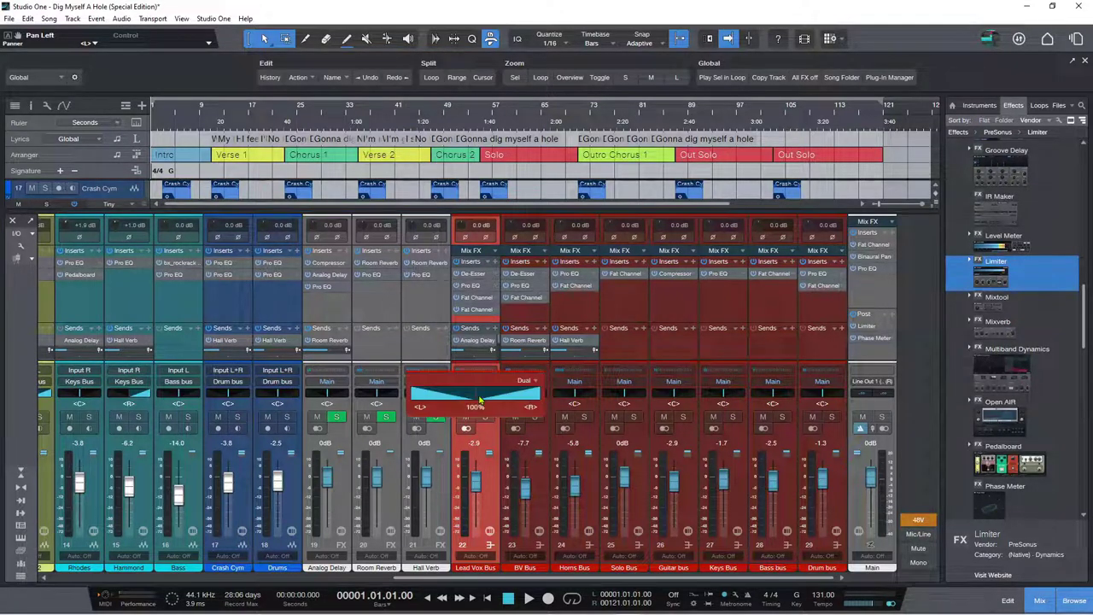
{"action": "left_click", "coordinate": [523, 381]}
{"action": "left_click", "coordinate": [517, 393]}
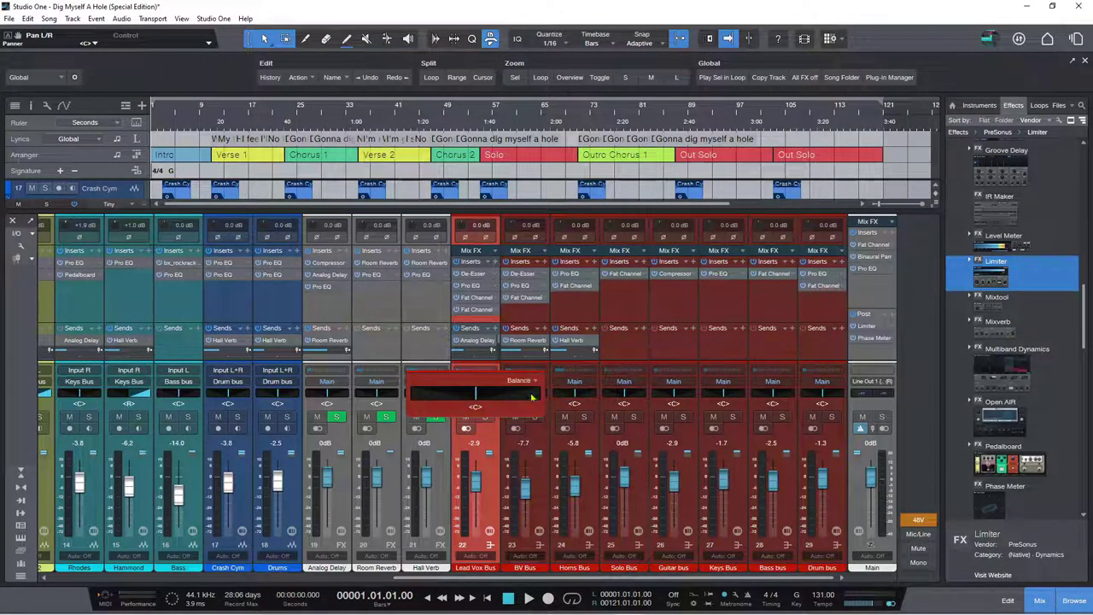
{"action": "right_click", "coordinate": [346, 346]}
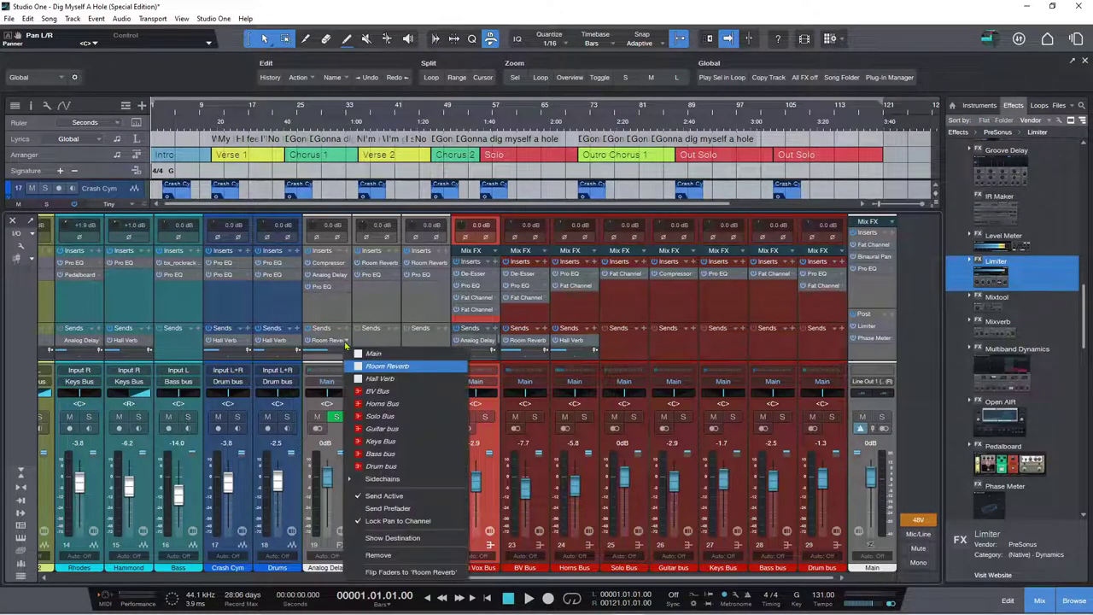
{"action": "left_click", "coordinate": [367, 553]}
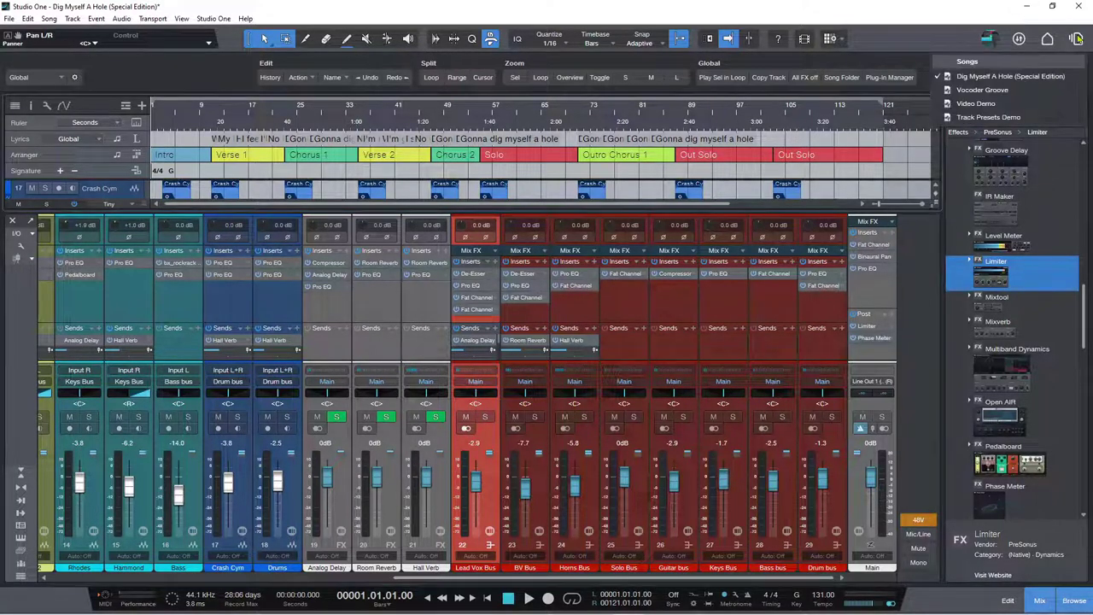
Switch to the open Vocoder Groove song and bring up the VOX channel's Vocoder options.
{"action": "left_click", "coordinate": [1078, 38]}
{"action": "left_click", "coordinate": [981, 90]}
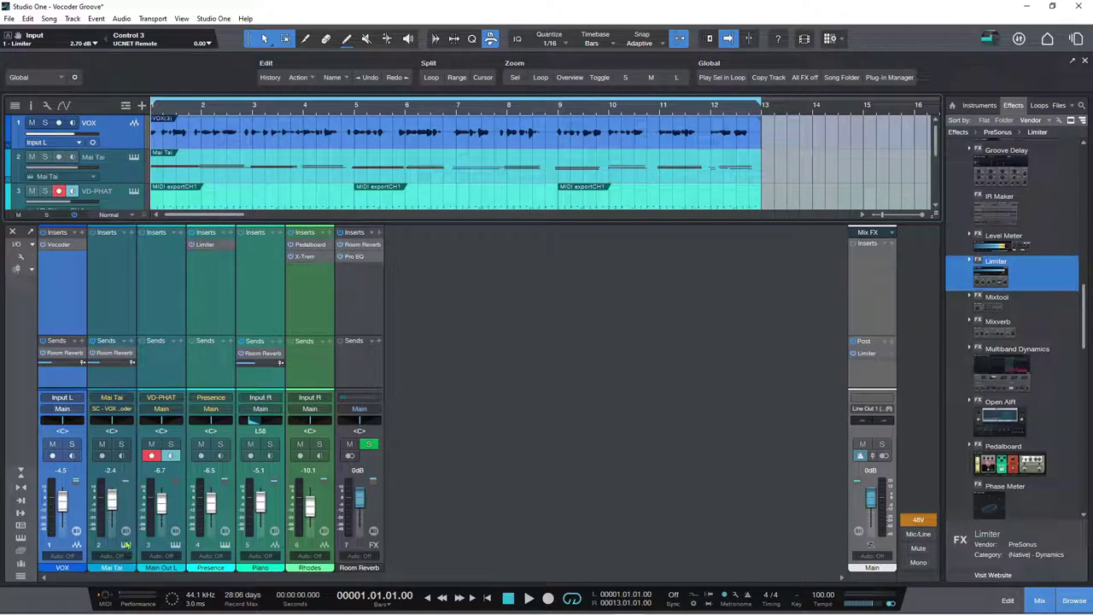
{"action": "left_click", "coordinate": [82, 249]}
Open the VOX Vocoder editor, move it left beside the mixer, and check its sidechain source.
{"action": "left_click", "coordinate": [90, 256]}
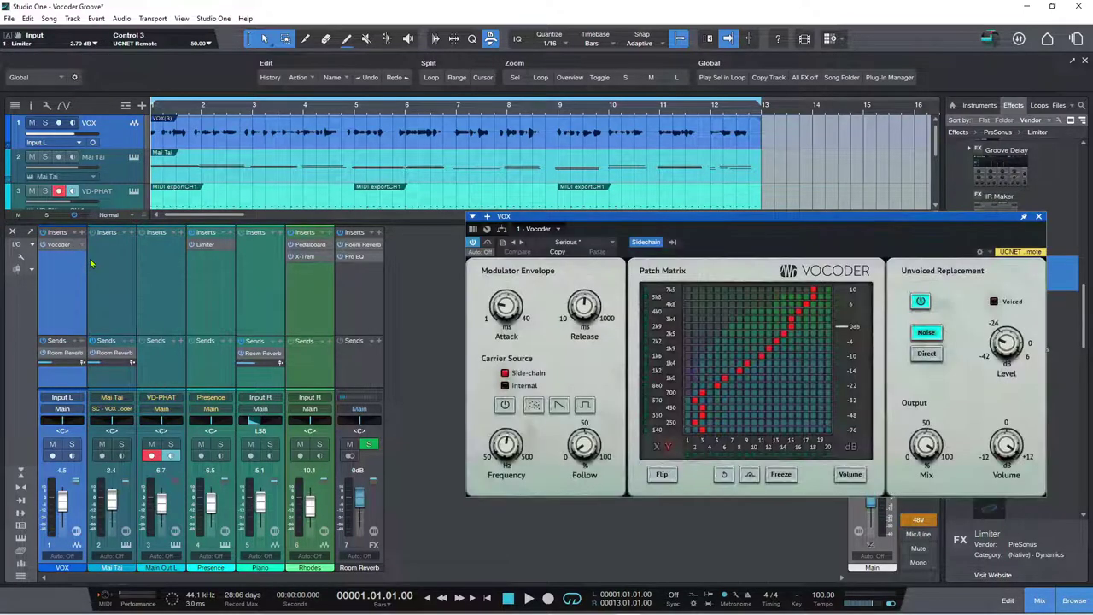
{"action": "left_click_drag", "start_coordinate": [724, 223], "coordinate": [515, 227]}
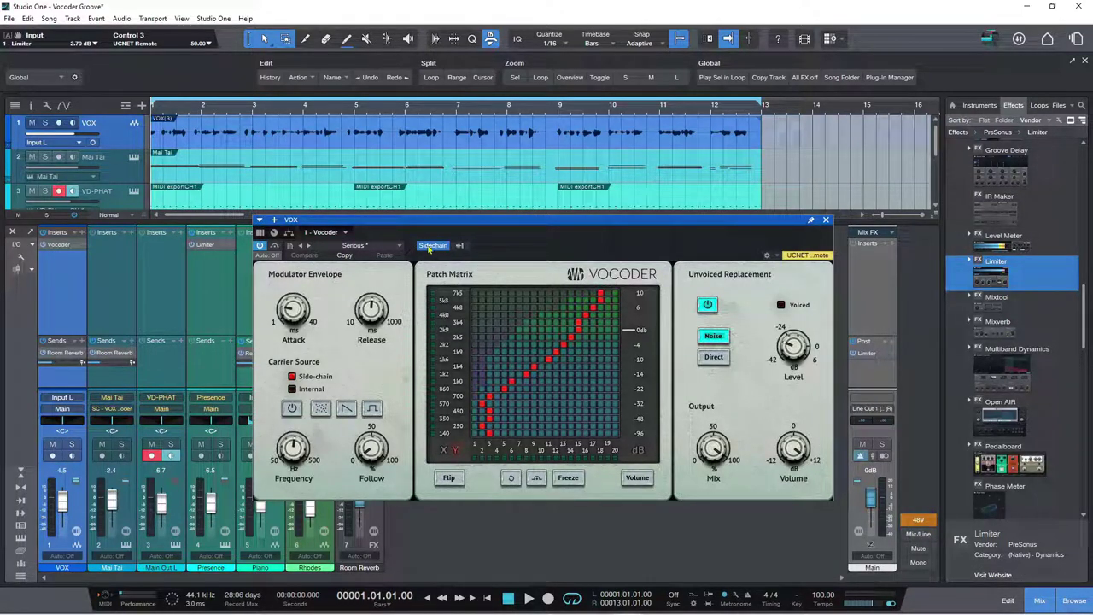
{"action": "left_click", "coordinate": [460, 246]}
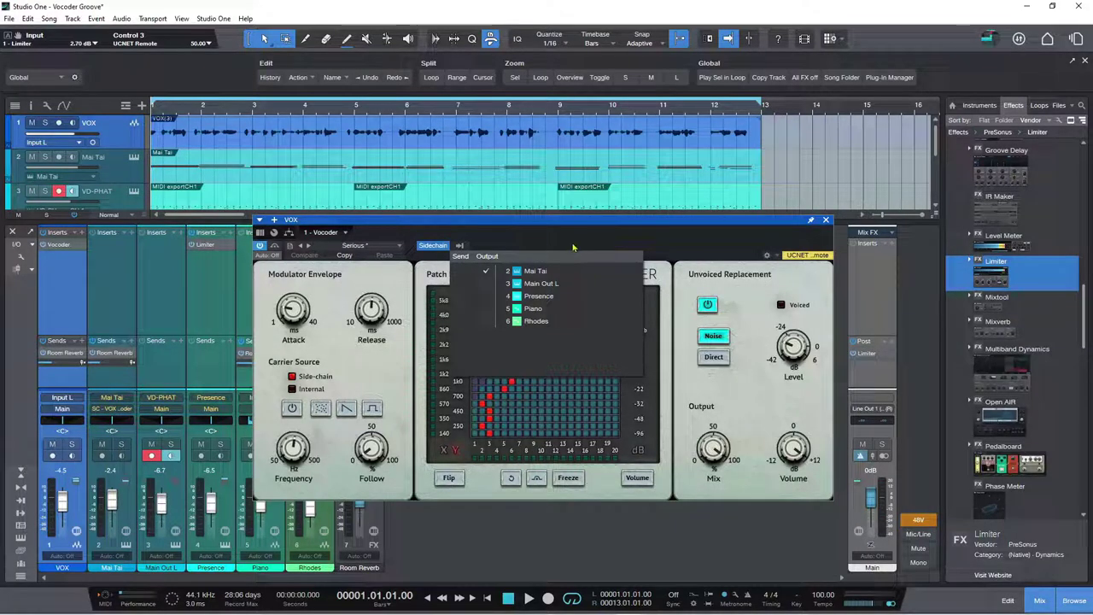
{"action": "left_click", "coordinate": [603, 244]}
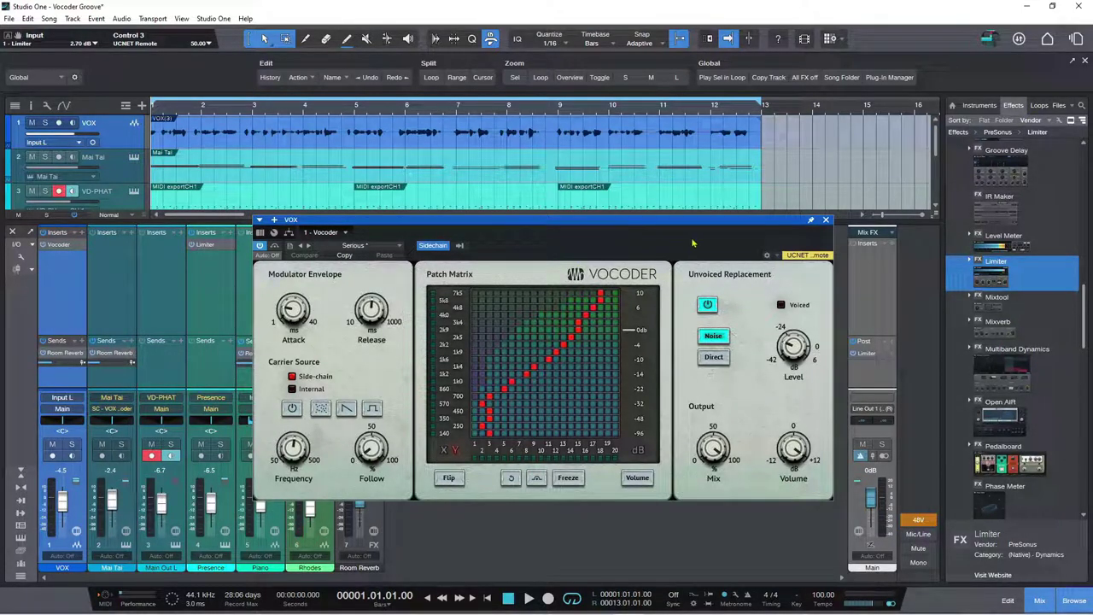
Close the Vocoder window, record-arm VOX with input monitoring, arm and select Mai Tai.
{"action": "left_click", "coordinate": [826, 220]}
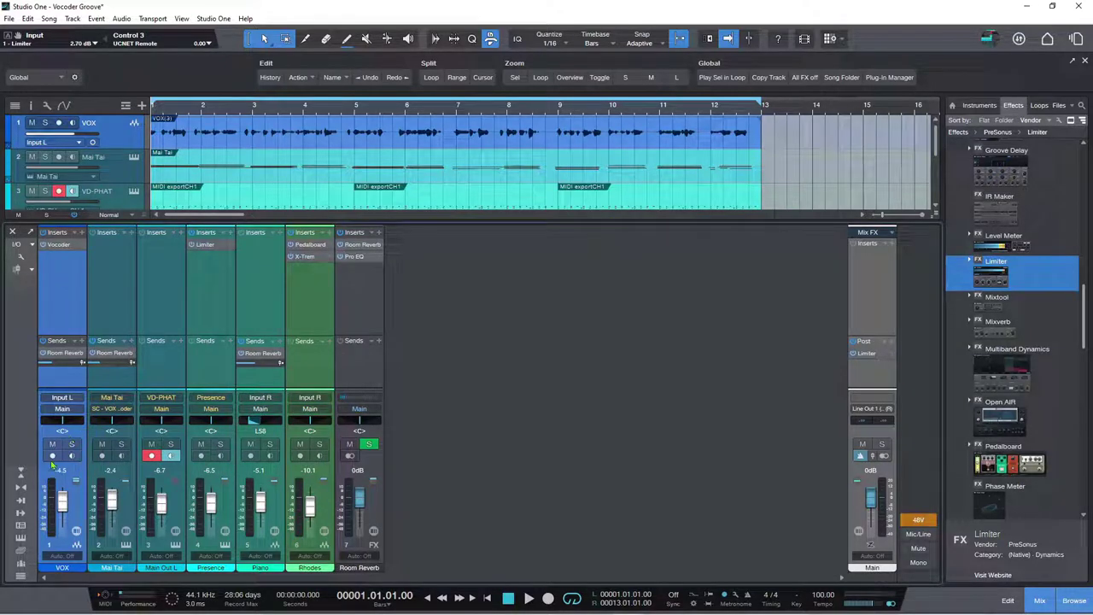
{"action": "left_click", "coordinate": [52, 455]}
{"action": "left_click", "coordinate": [72, 455]}
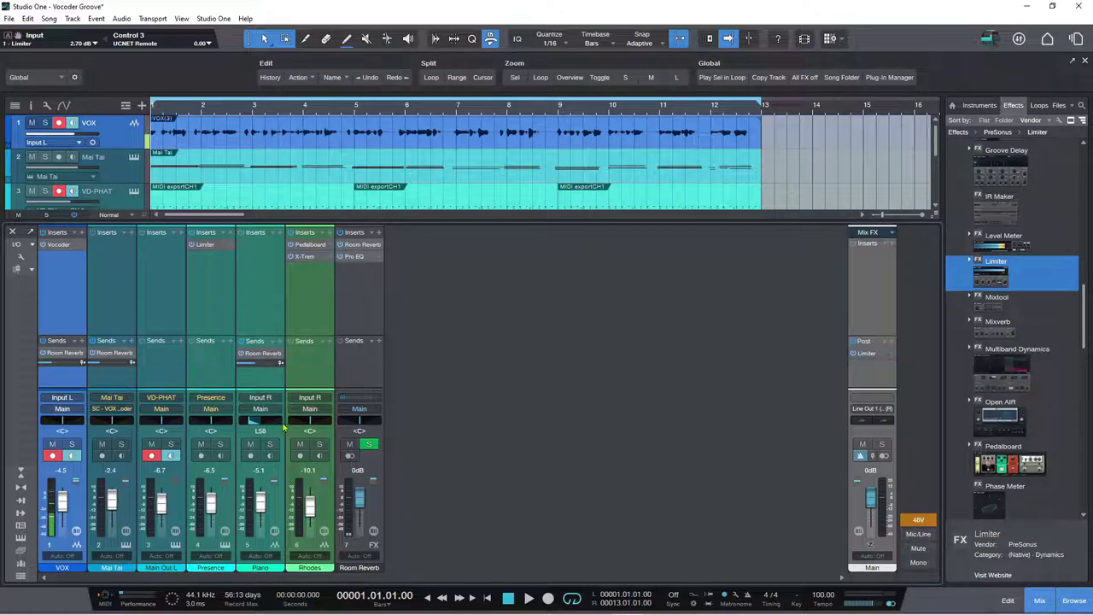
{"action": "left_click", "coordinate": [103, 455]}
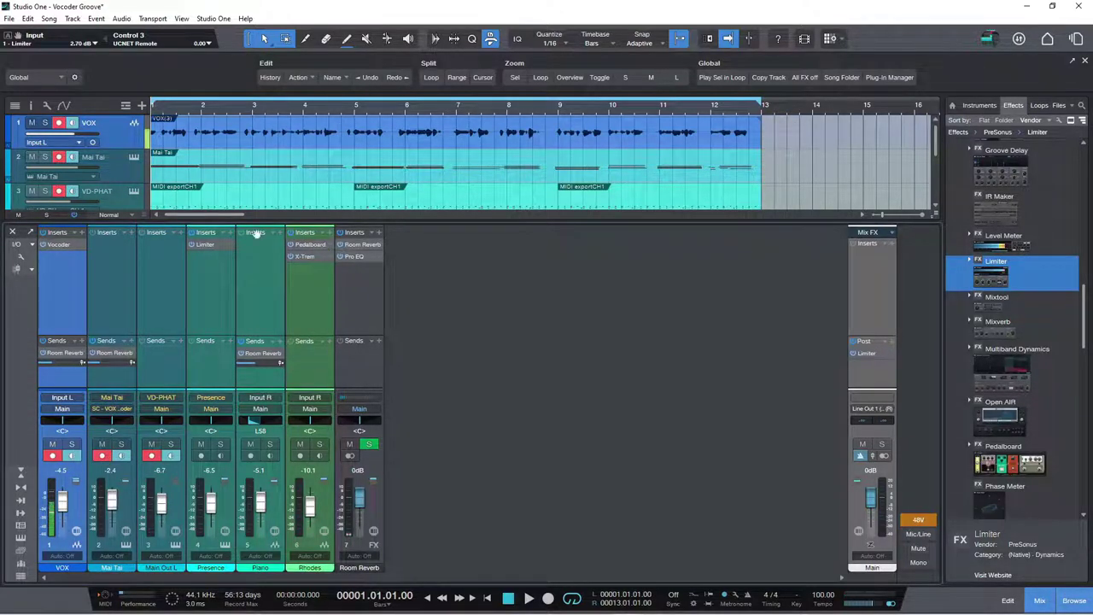
{"action": "left_click", "coordinate": [113, 175]}
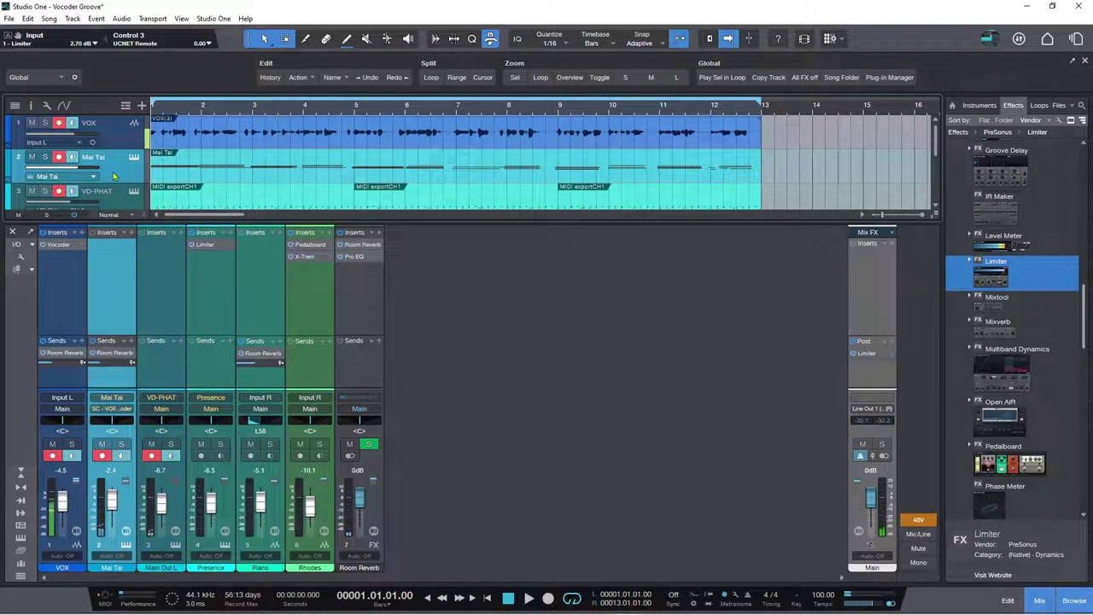
Disarm recording on the VD-PHAT, VOX and Mai Tai tracks.
{"action": "left_click", "coordinate": [151, 455]}
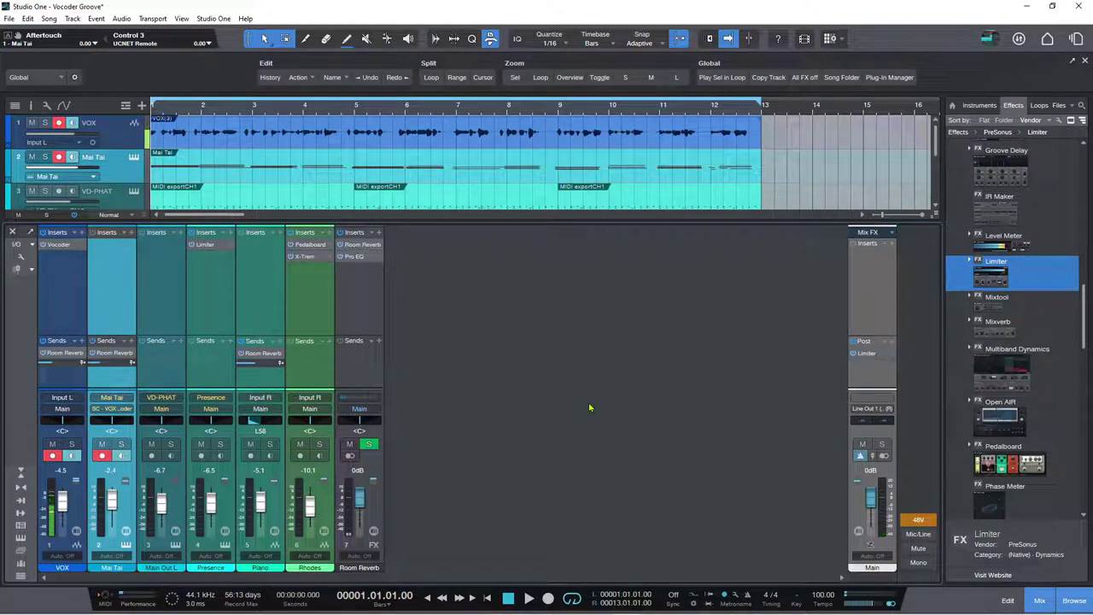
{"action": "left_click", "coordinate": [52, 455]}
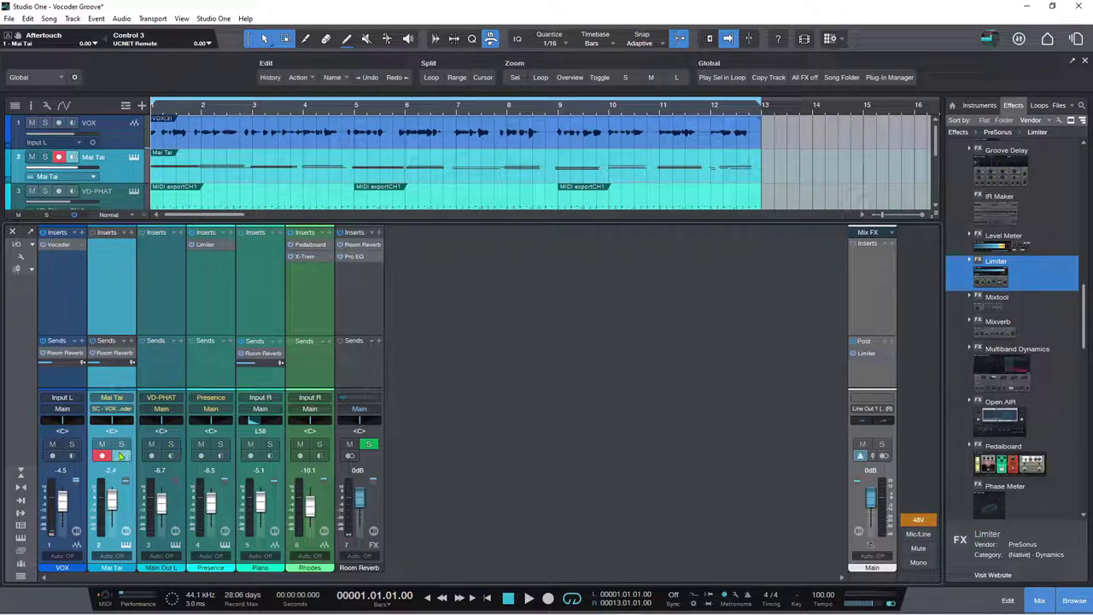
{"action": "left_click", "coordinate": [102, 456]}
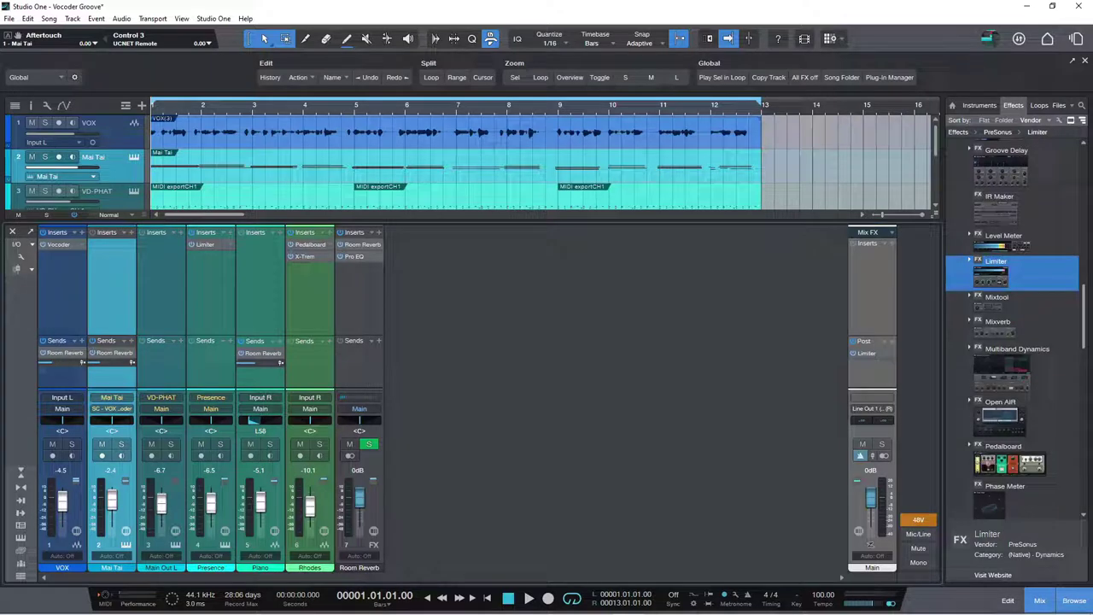
Open the Presence Limiter's editor, add a VOX sidechain send, then remove it.
{"action": "left_click", "coordinate": [229, 245]}
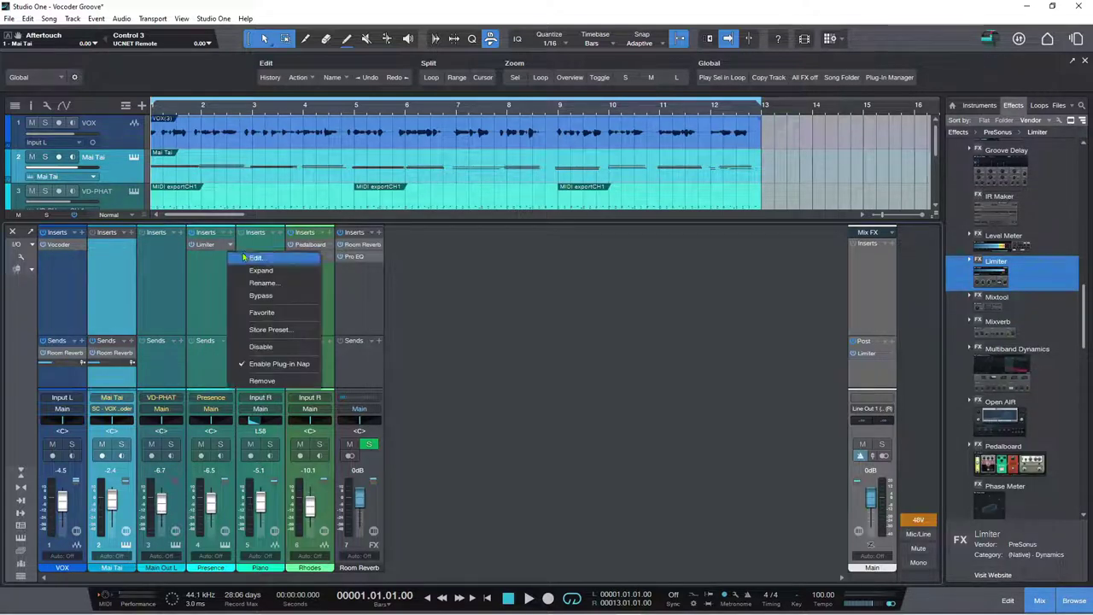
{"action": "left_click", "coordinate": [247, 253]}
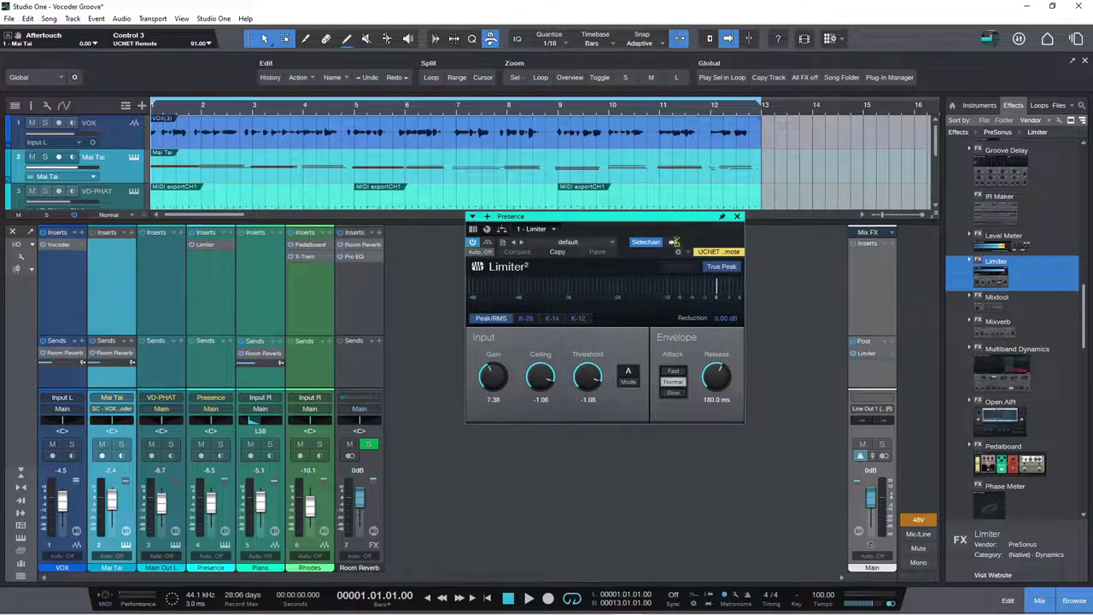
{"action": "left_click", "coordinate": [673, 242]}
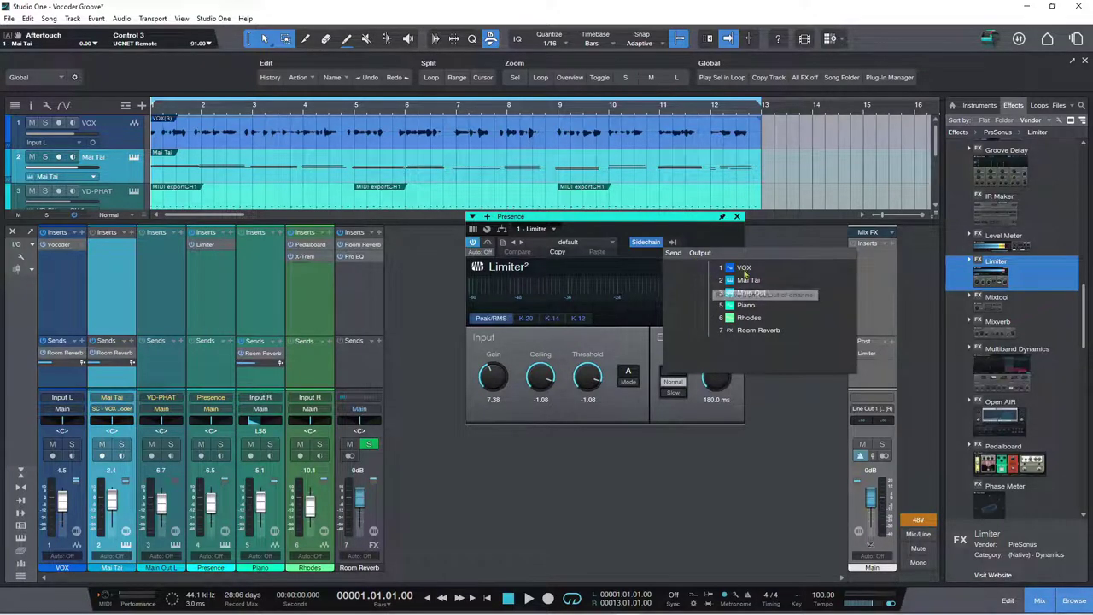
{"action": "left_click", "coordinate": [670, 270]}
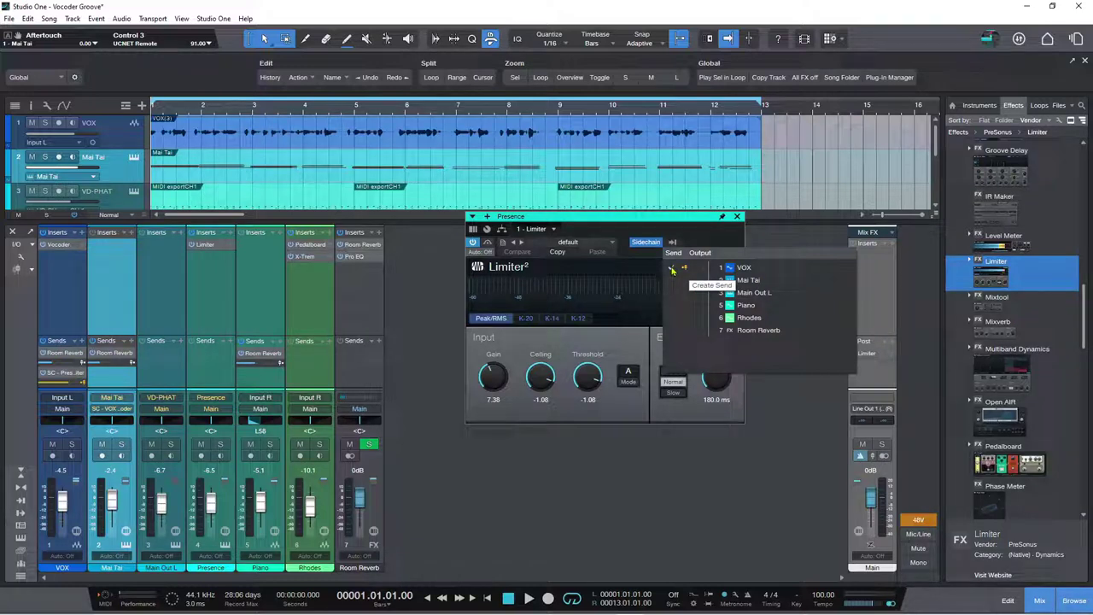
{"action": "left_click", "coordinate": [672, 270]}
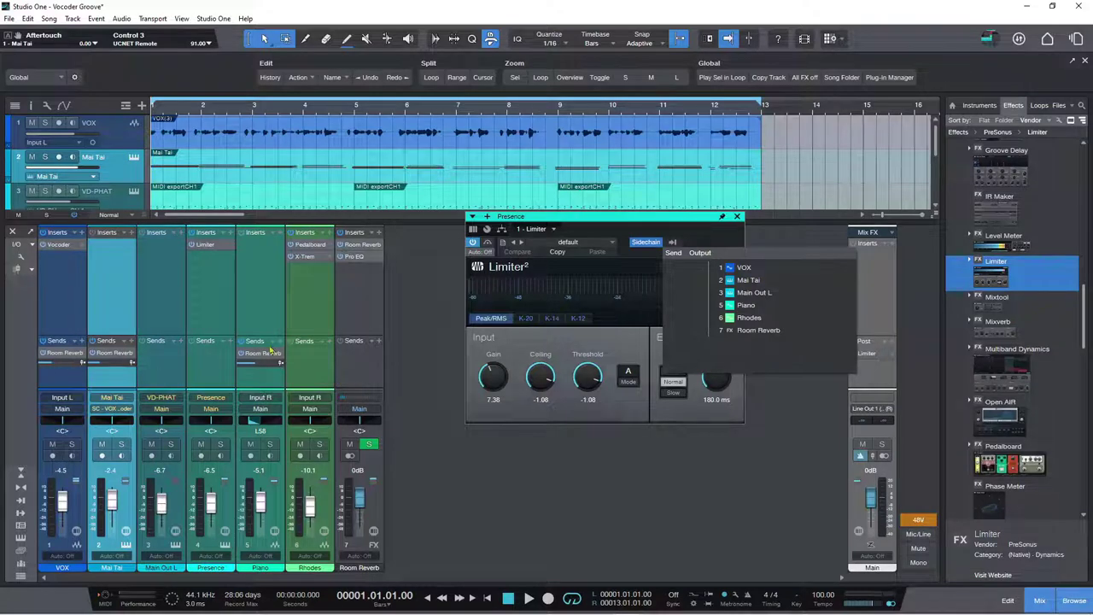
{"action": "left_click", "coordinate": [736, 240]}
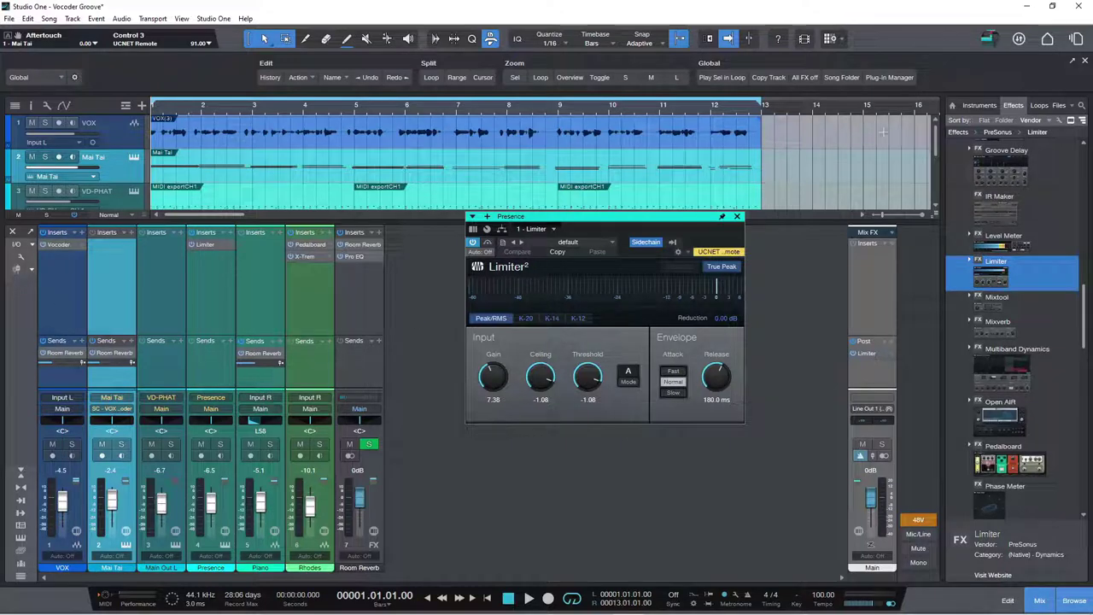
Switch to Dig Myself A Hole, check the Analog Delay window and Lead Vox Bus send options.
{"action": "mouse_move", "coordinate": [1078, 43]}
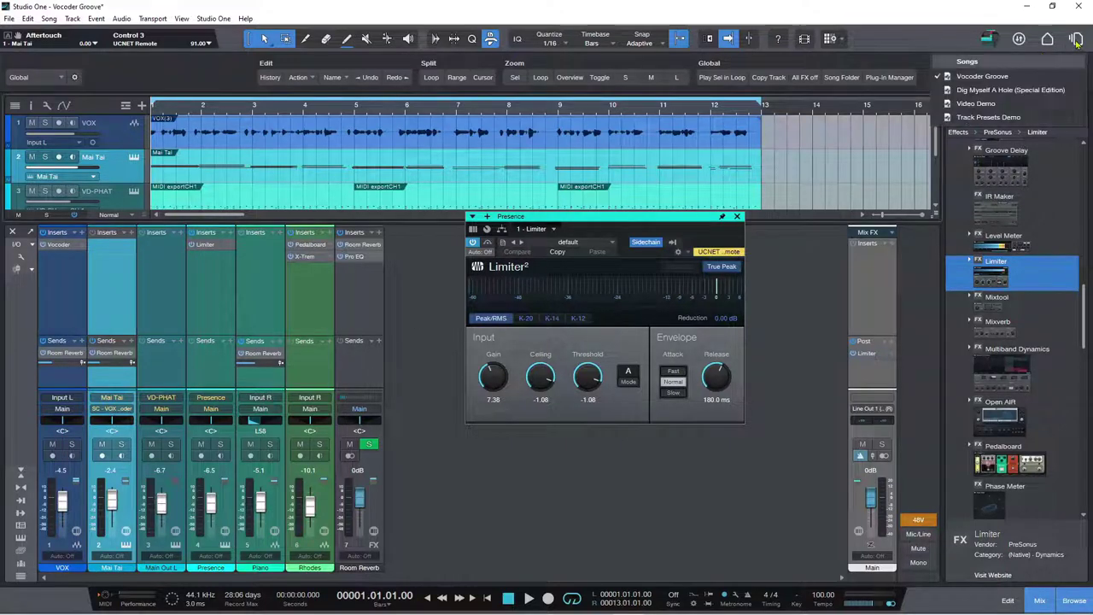
{"action": "left_click", "coordinate": [995, 90]}
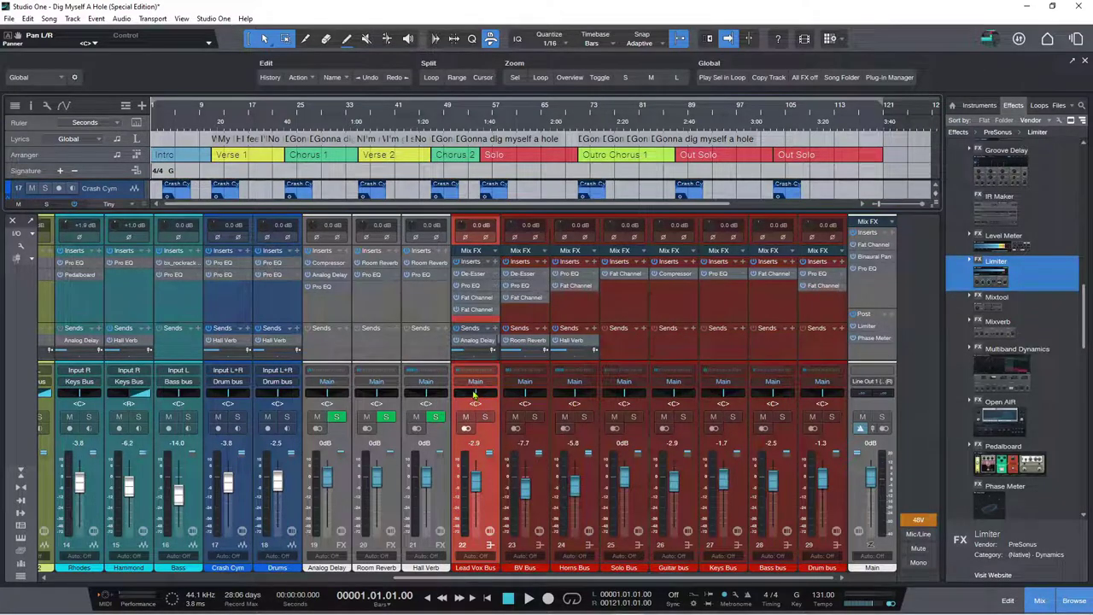
{"action": "double_click", "coordinate": [475, 342]}
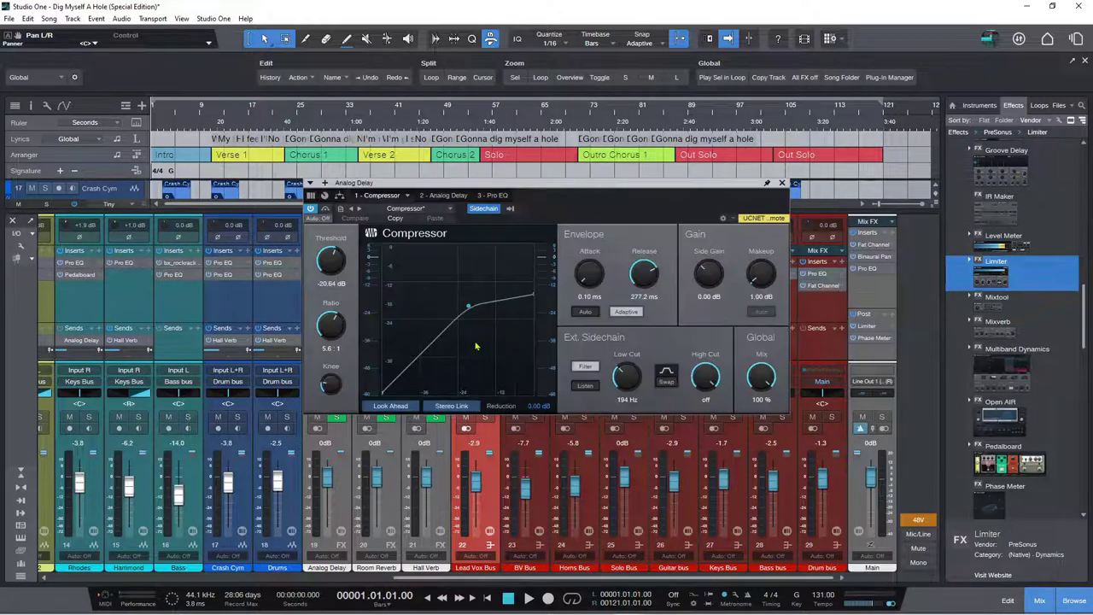
{"action": "left_click", "coordinate": [781, 183]}
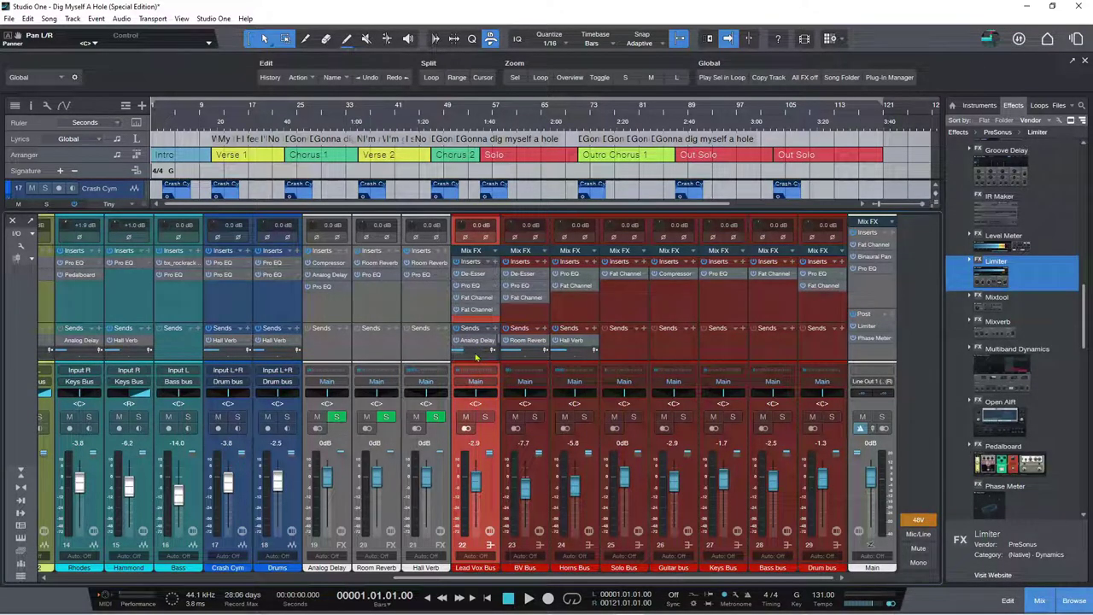
{"action": "left_click", "coordinate": [475, 350]}
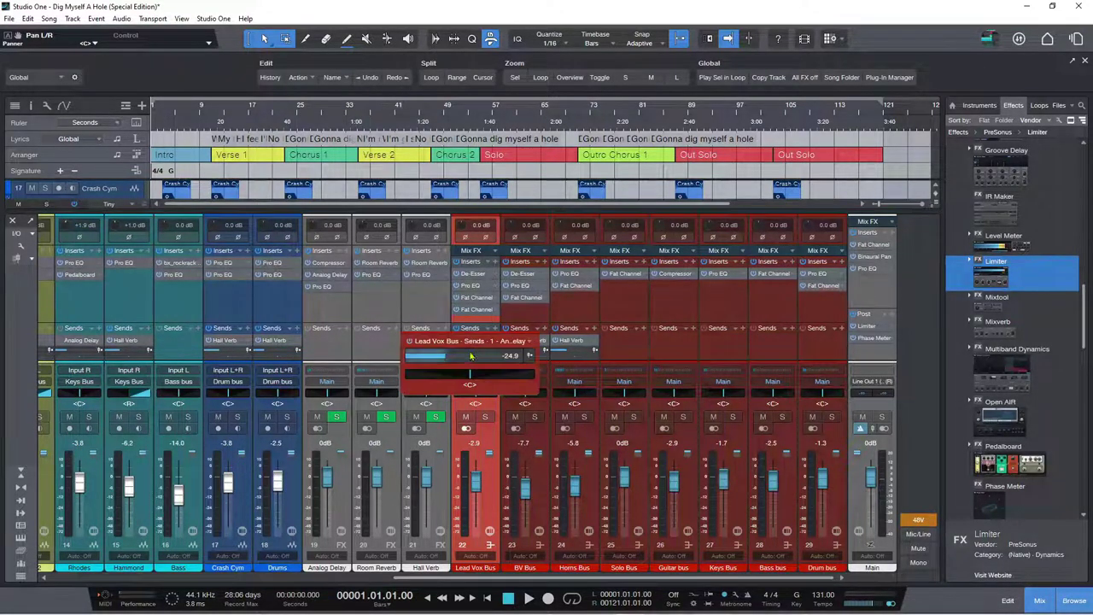
{"action": "left_click", "coordinate": [532, 344]}
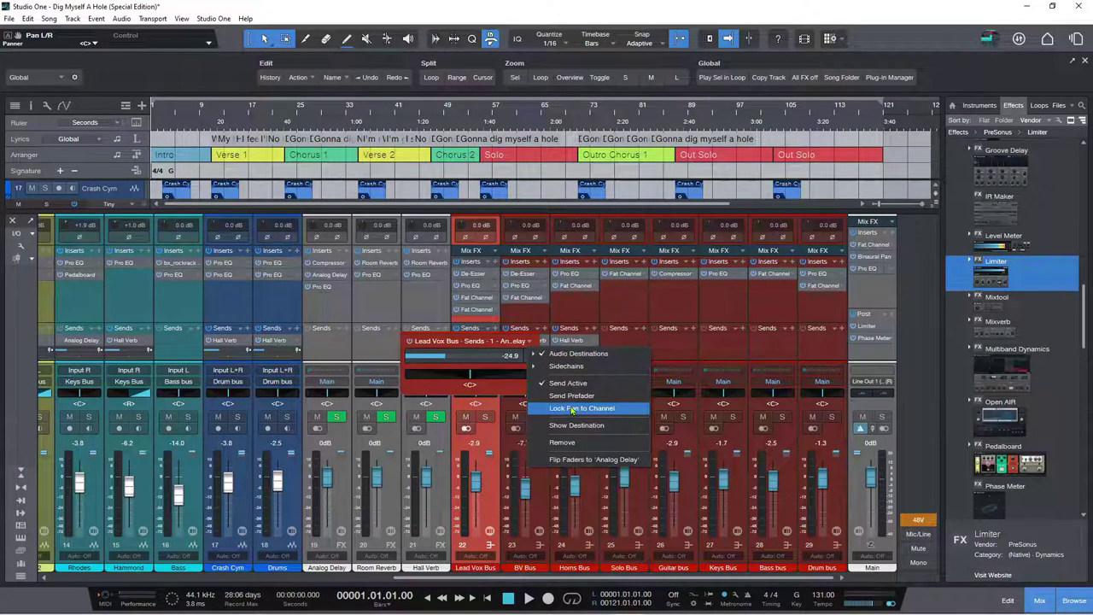
Review the Lead Vox Bus send's audio destinations, then dismiss its menu and level popup.
{"action": "left_click", "coordinate": [597, 352]}
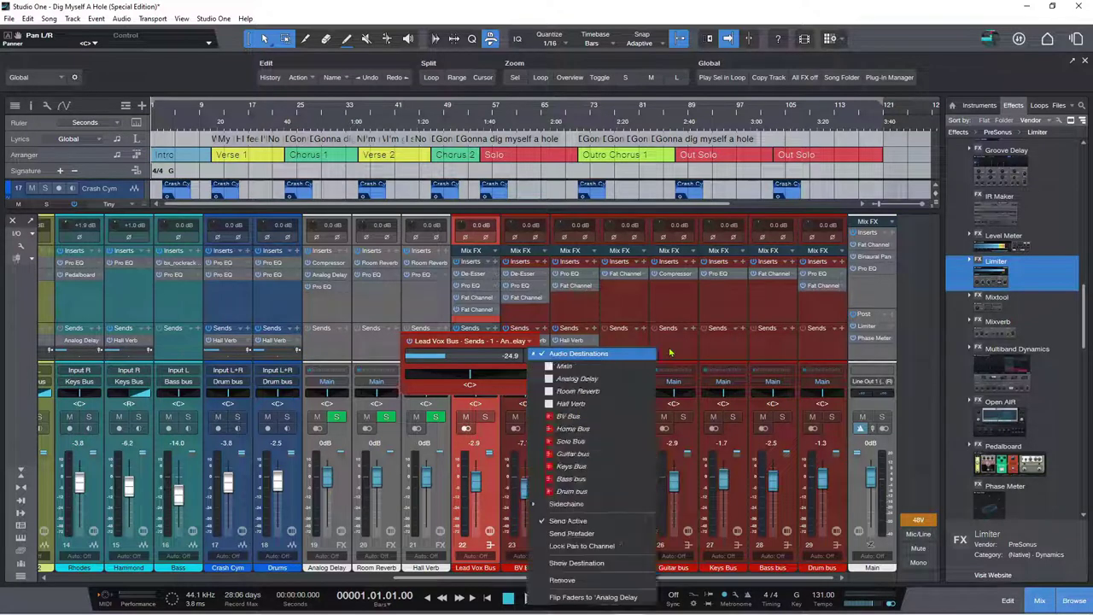
{"action": "left_click", "coordinate": [532, 348]}
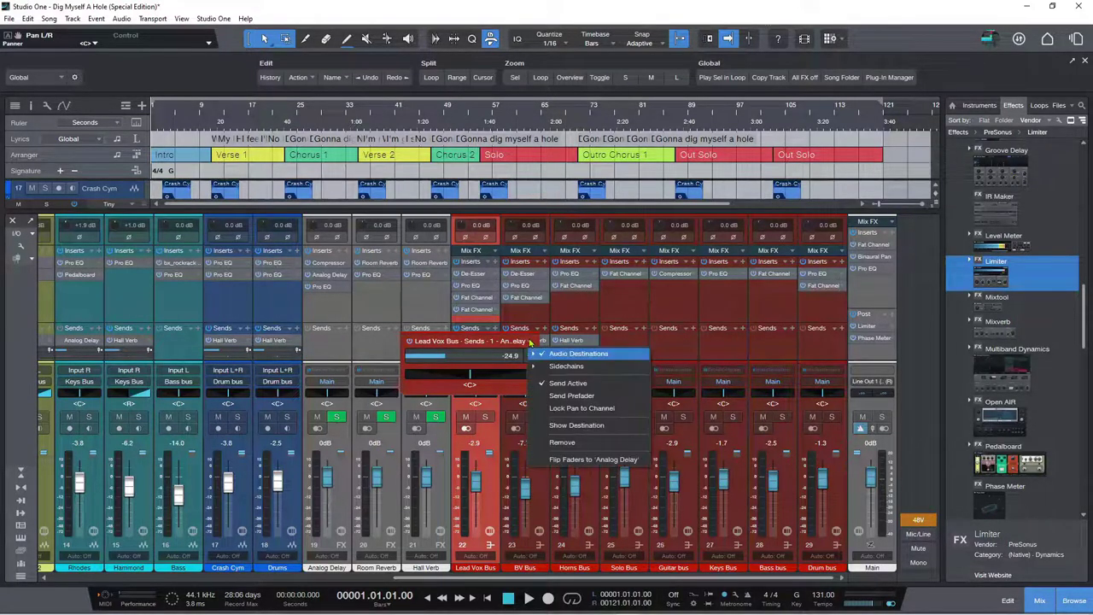
{"action": "left_click", "coordinate": [494, 437]}
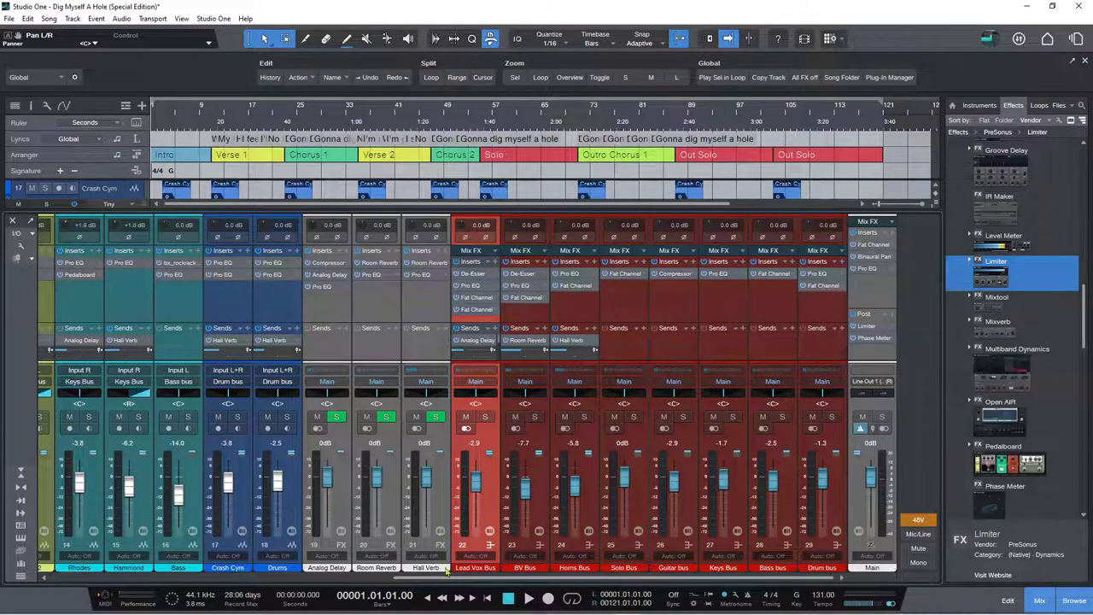
Scroll the mixer left to show the Vox, Double Vox through Bass channels.
{"action": "left_click_drag", "start_coordinate": [457, 579], "coordinate": [1012, 267]}
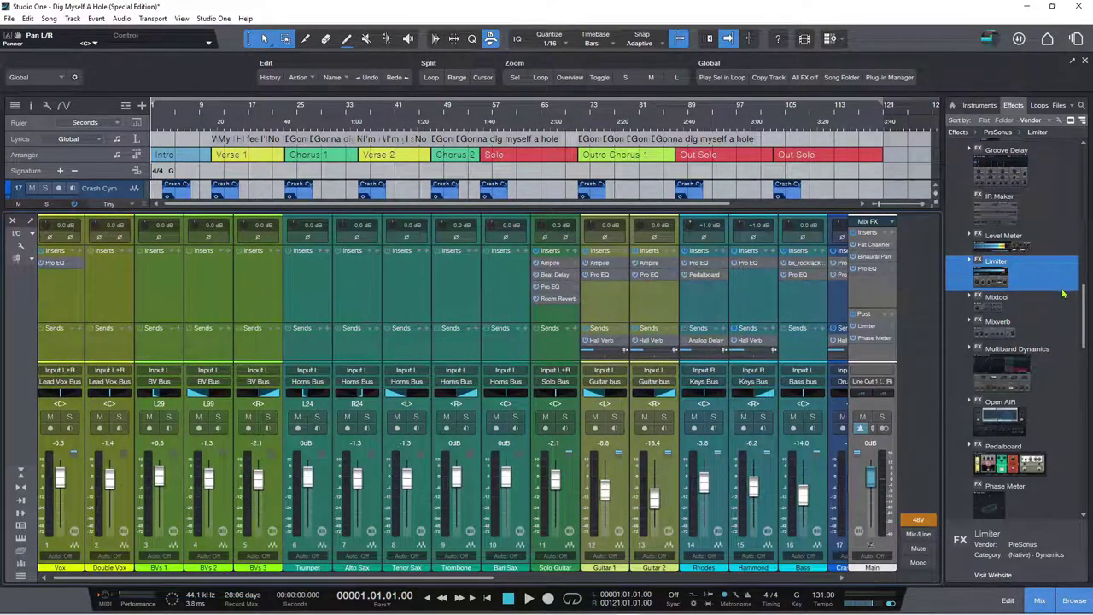
Insert bx_opto from the Plugin Alliance effects folder on the Trumpet channel.
{"action": "scroll", "coordinate": [1065, 293], "scroll_direction": "up", "scroll_amount": 4}
{"action": "left_click_drag", "start_coordinate": [1077, 295], "coordinate": [1078, 191]}
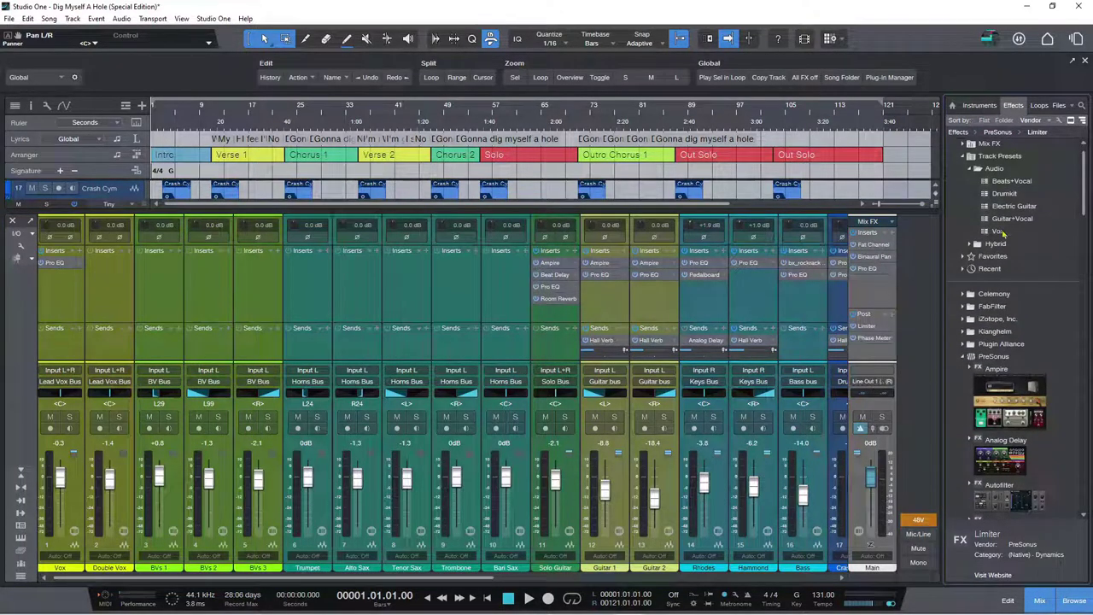
{"action": "left_click", "coordinate": [962, 345]}
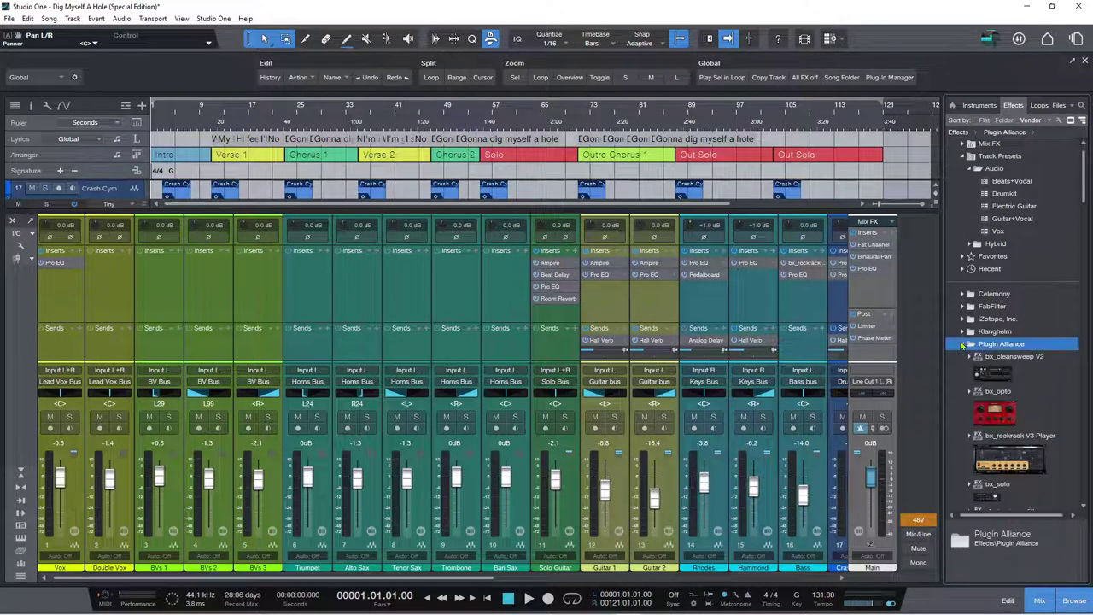
{"action": "left_click_drag", "start_coordinate": [995, 416], "coordinate": [322, 265]}
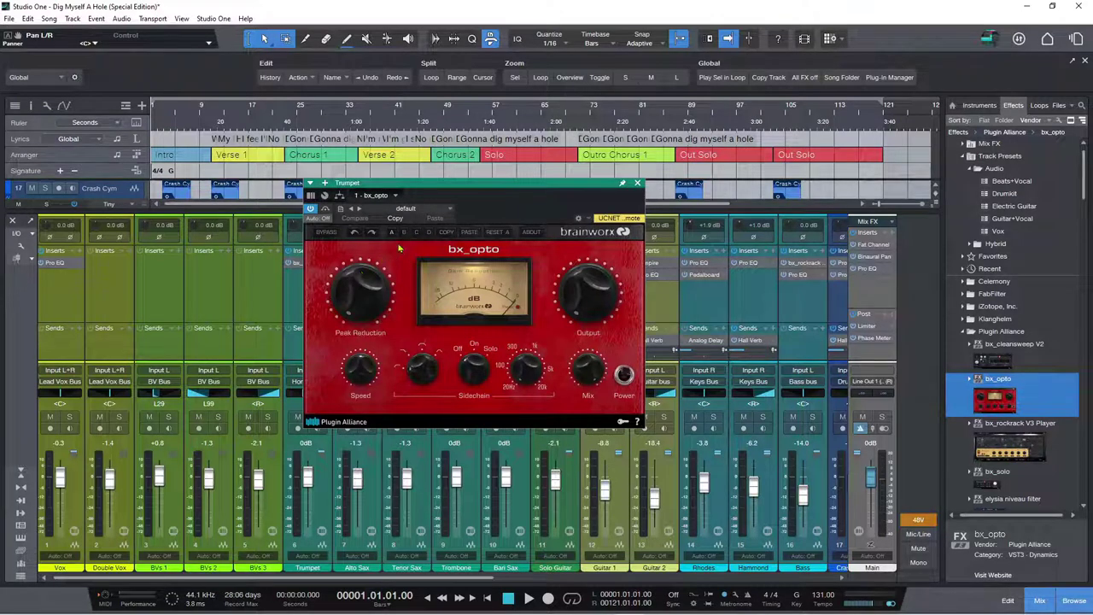
Close the bx_opto editor and expand its parameters inside the Trumpet insert slot.
{"action": "left_click", "coordinate": [637, 184]}
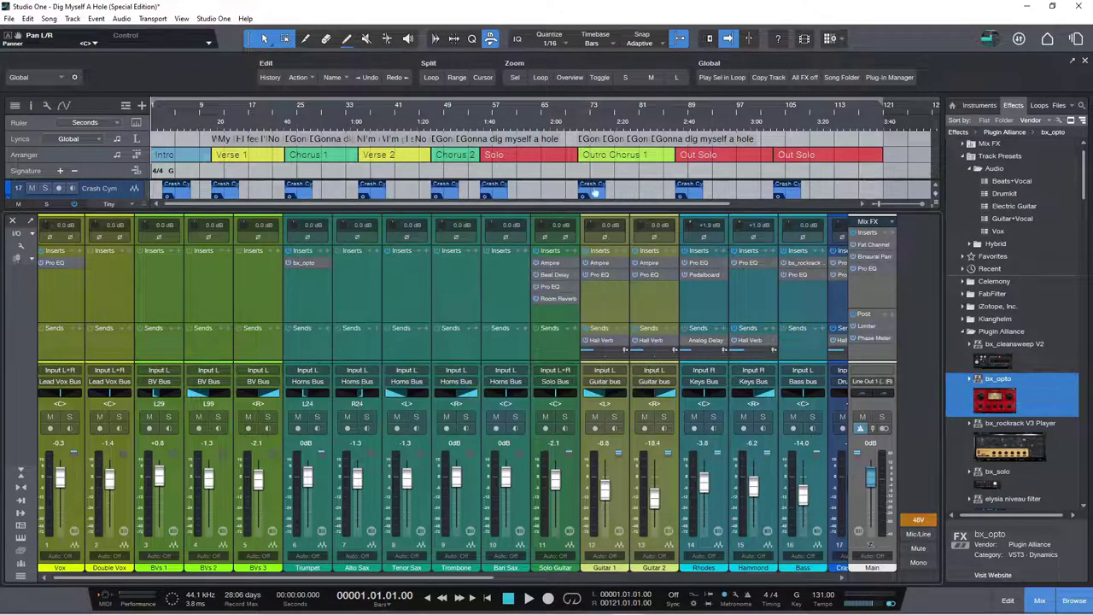
{"action": "left_click", "coordinate": [327, 265]}
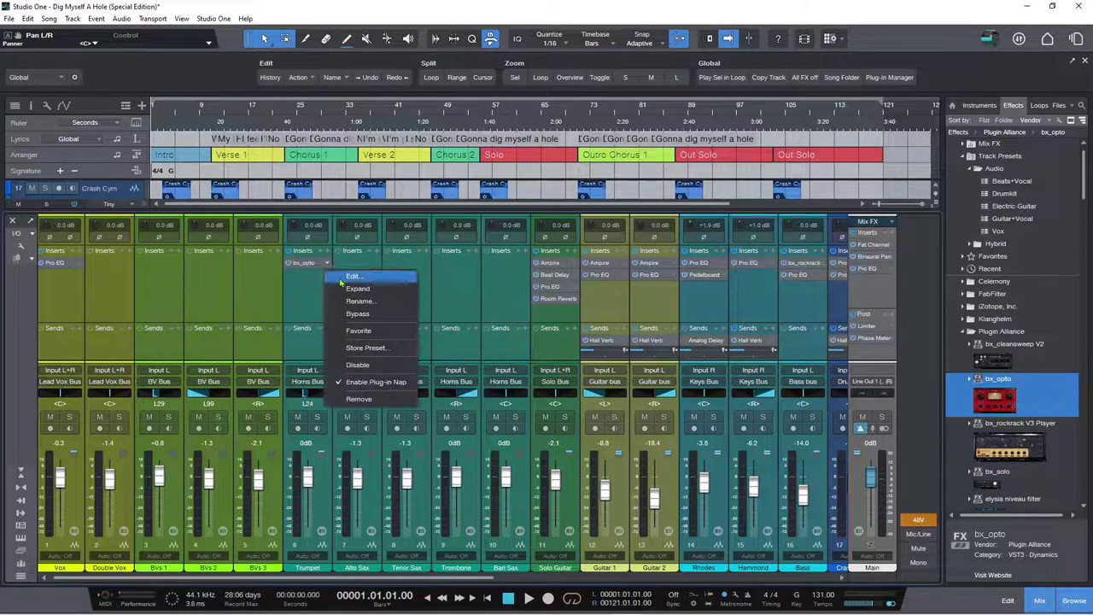
{"action": "left_click", "coordinate": [358, 288]}
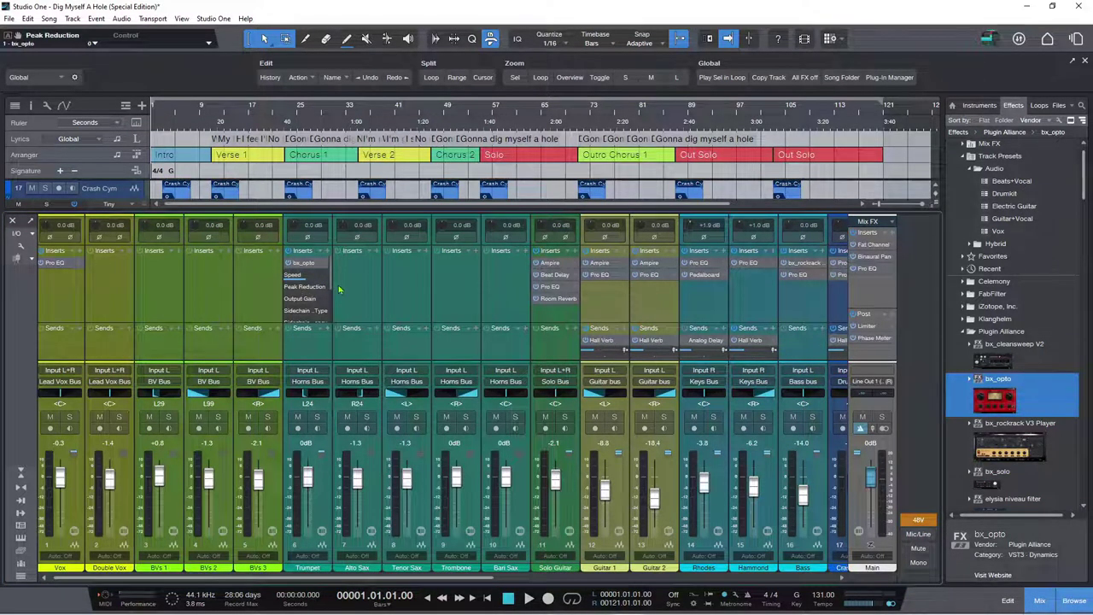
{"action": "scroll", "coordinate": [329, 299], "scroll_direction": "down", "scroll_amount": 3}
{"action": "scroll", "coordinate": [330, 302], "scroll_direction": "down", "scroll_amount": 3}
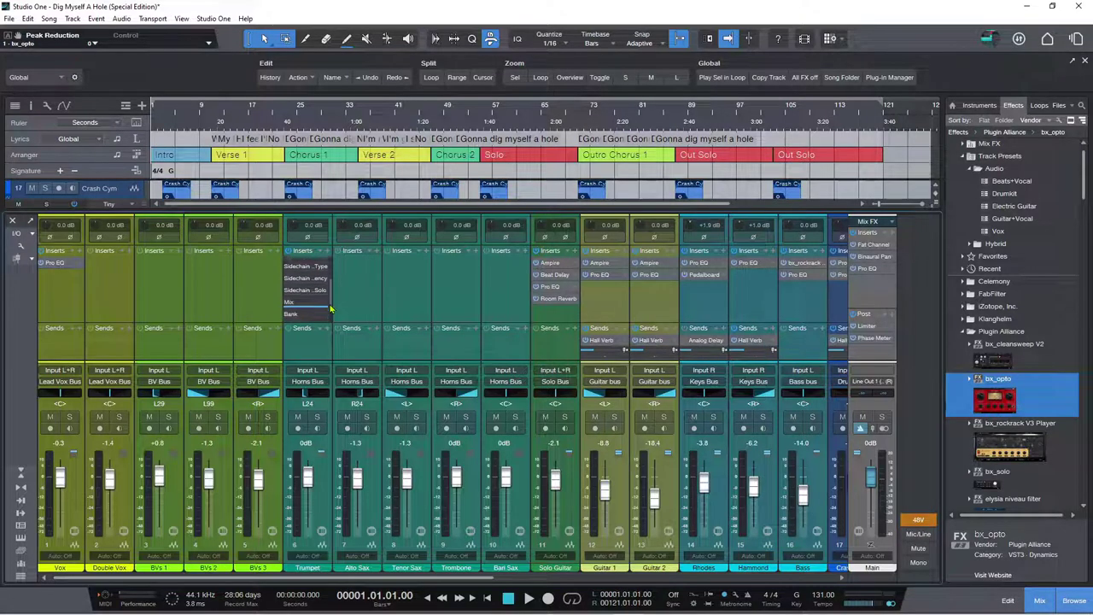
{"action": "scroll", "coordinate": [329, 300], "scroll_direction": "up", "scroll_amount": 2}
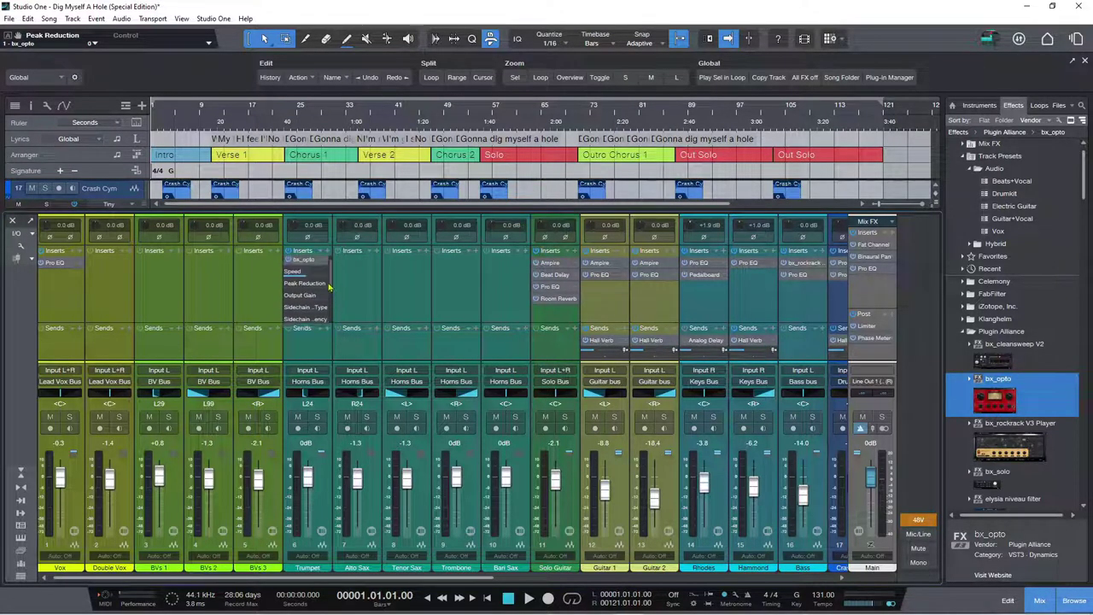
{"action": "scroll", "coordinate": [332, 295], "scroll_direction": "up", "scroll_amount": 2}
{"action": "scroll", "coordinate": [332, 295], "scroll_direction": "up", "scroll_amount": 2}
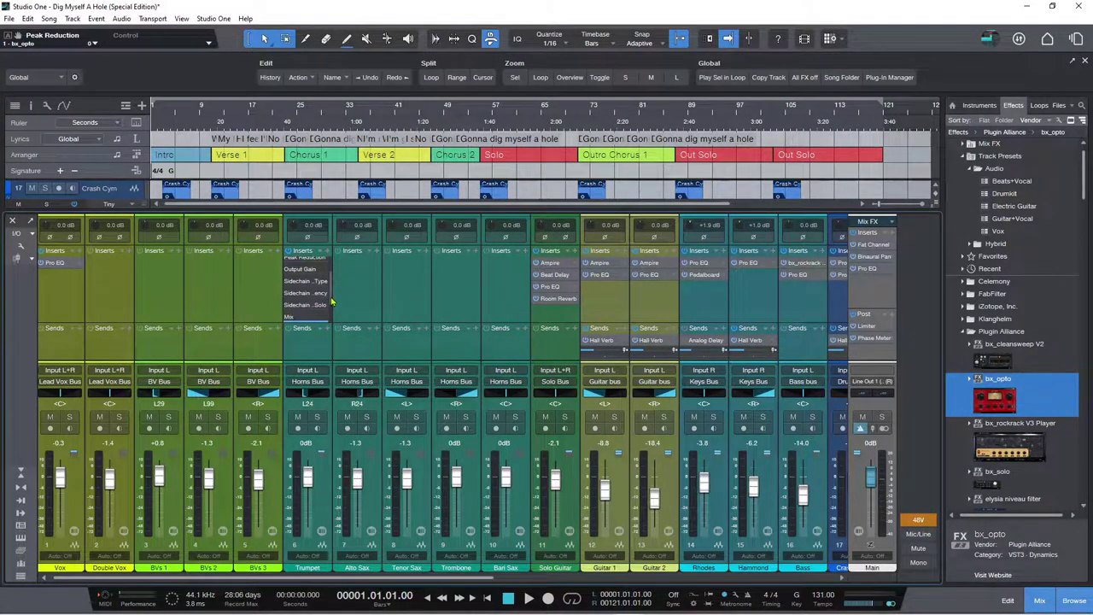
{"action": "scroll", "coordinate": [332, 290], "scroll_direction": "up", "scroll_amount": 1}
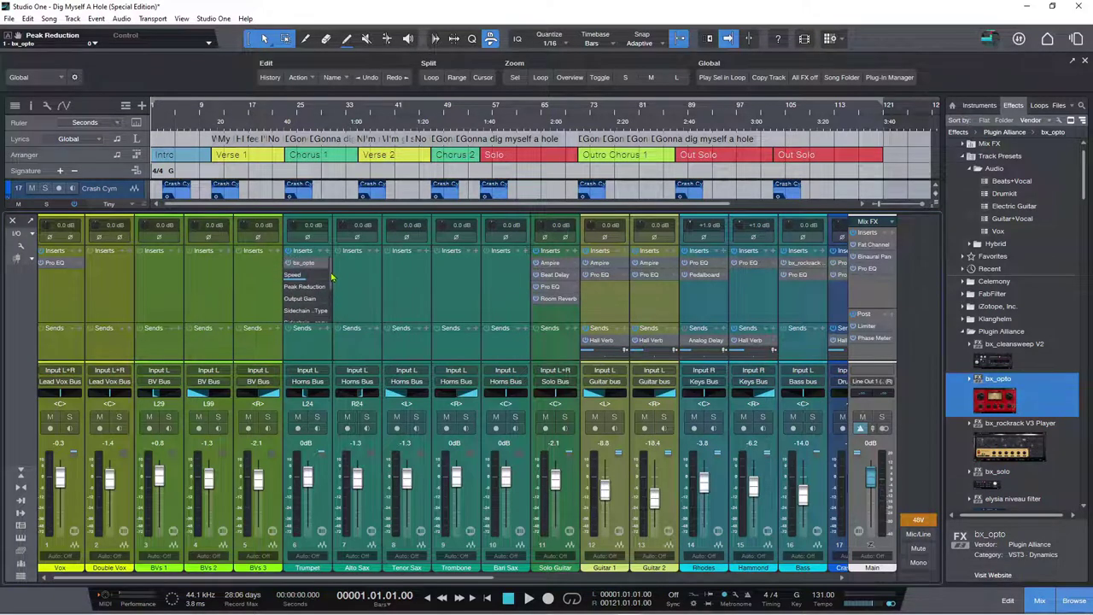
Remove the bx_opto plug-in from the Trumpet channel's inserts.
{"action": "left_click", "coordinate": [324, 266]}
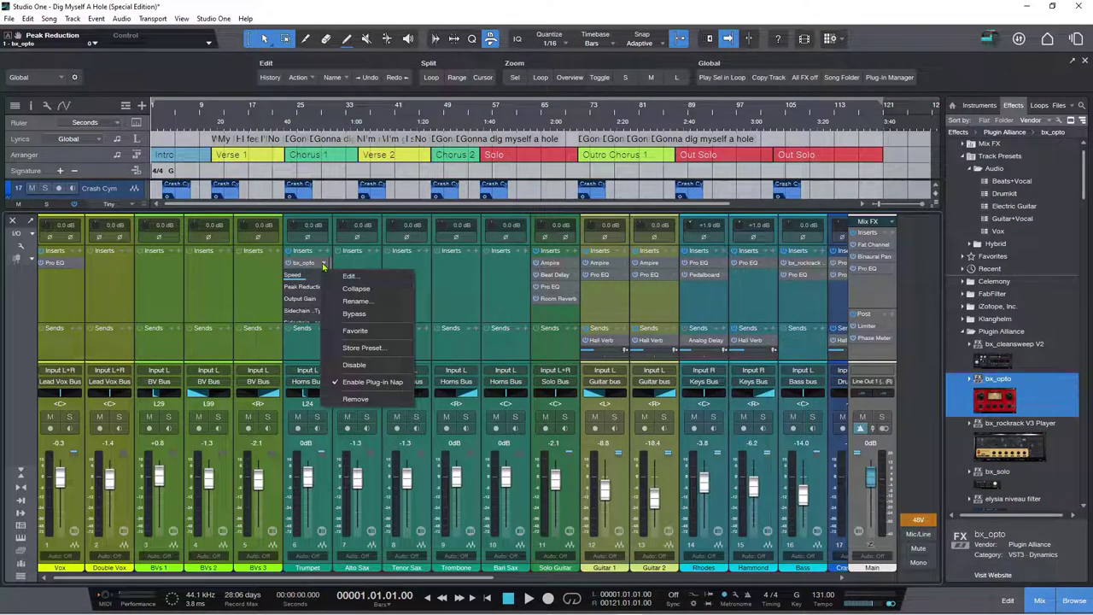
{"action": "left_click", "coordinate": [356, 399]}
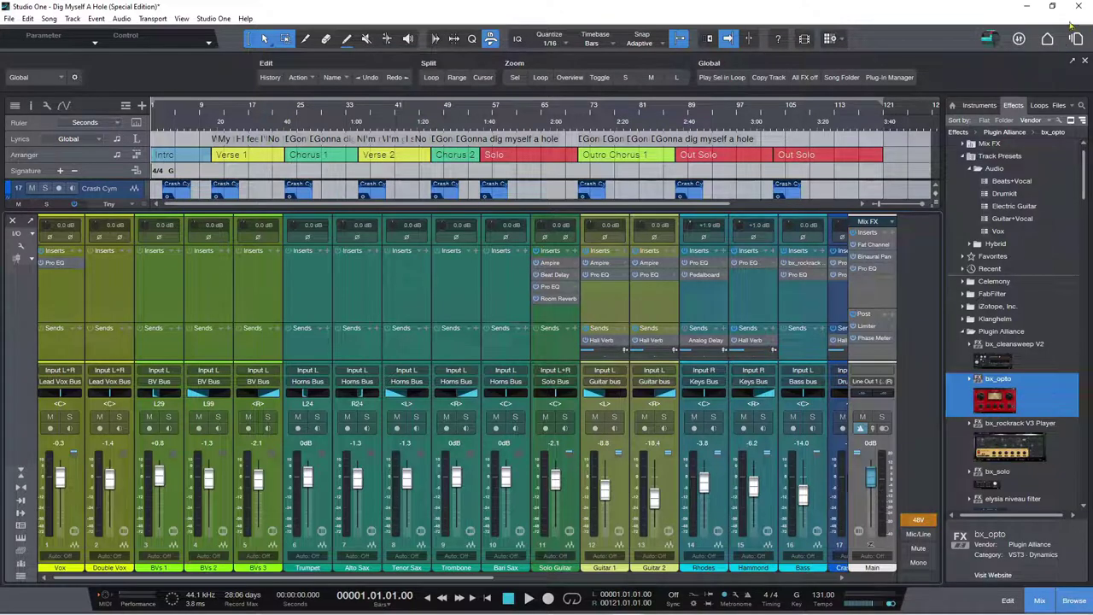
{"action": "mouse_move", "coordinate": [1078, 40]}
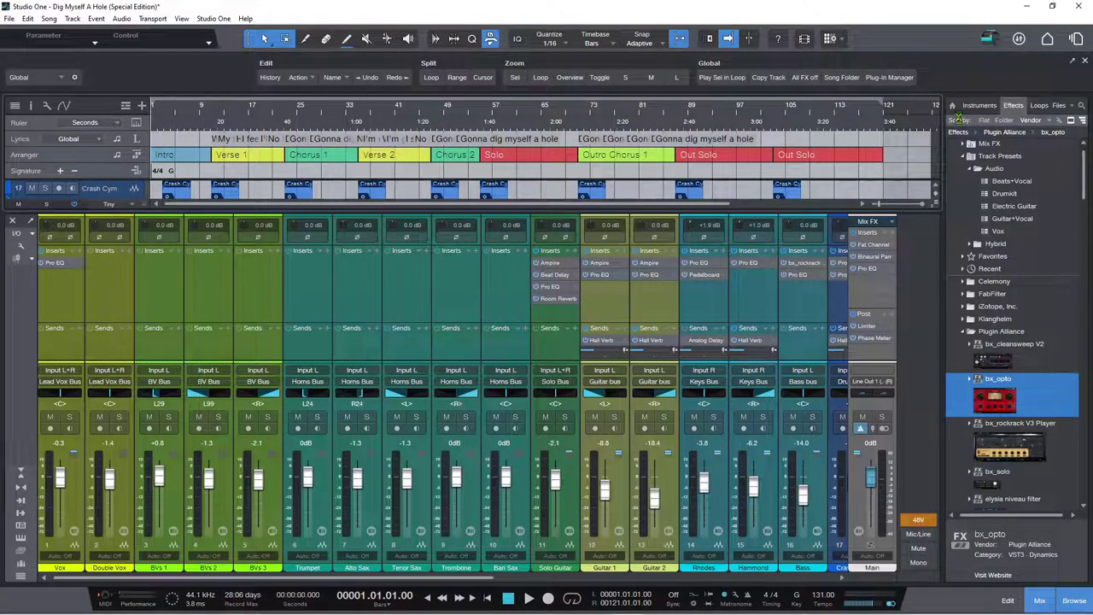
In Track Presets Demo, add four mono audio tracks named VO.
{"action": "key", "text": "ctrl+Tab"}
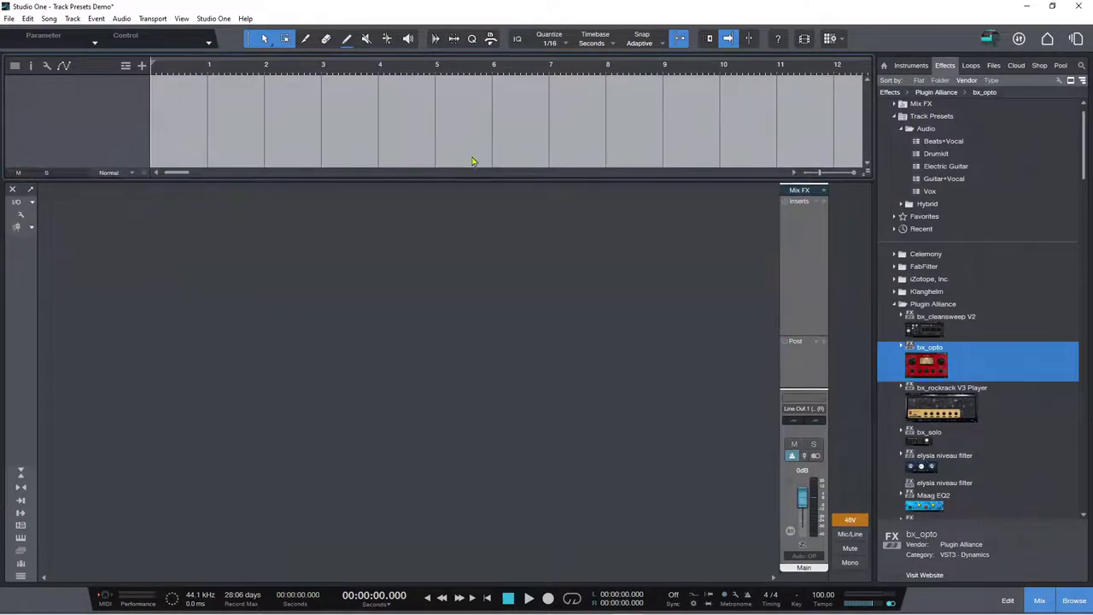
{"action": "double_click", "coordinate": [282, 134]}
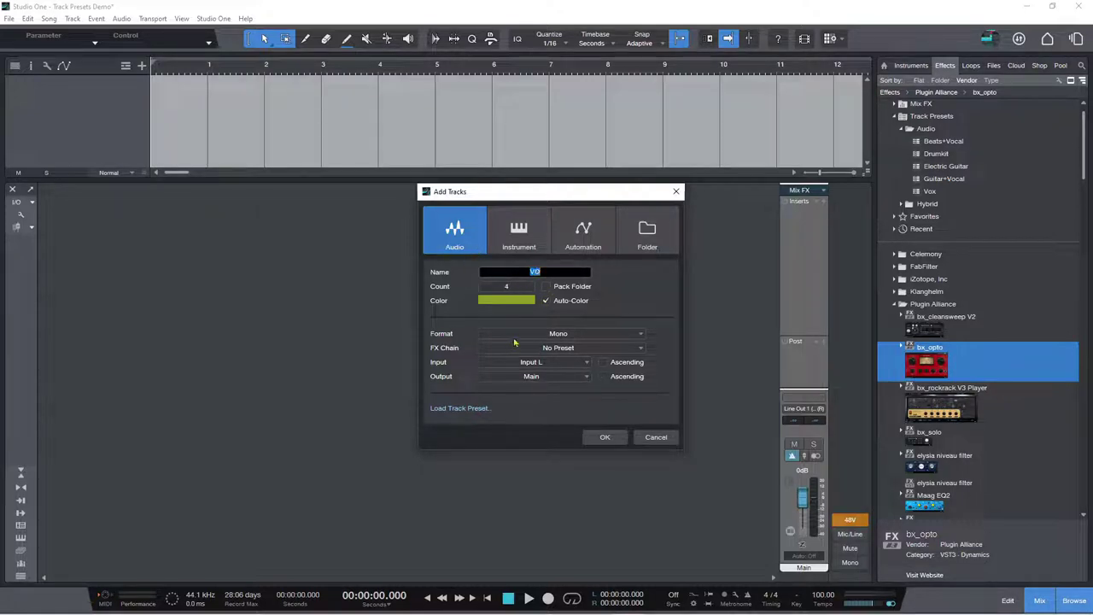
{"action": "left_click", "coordinate": [602, 436]}
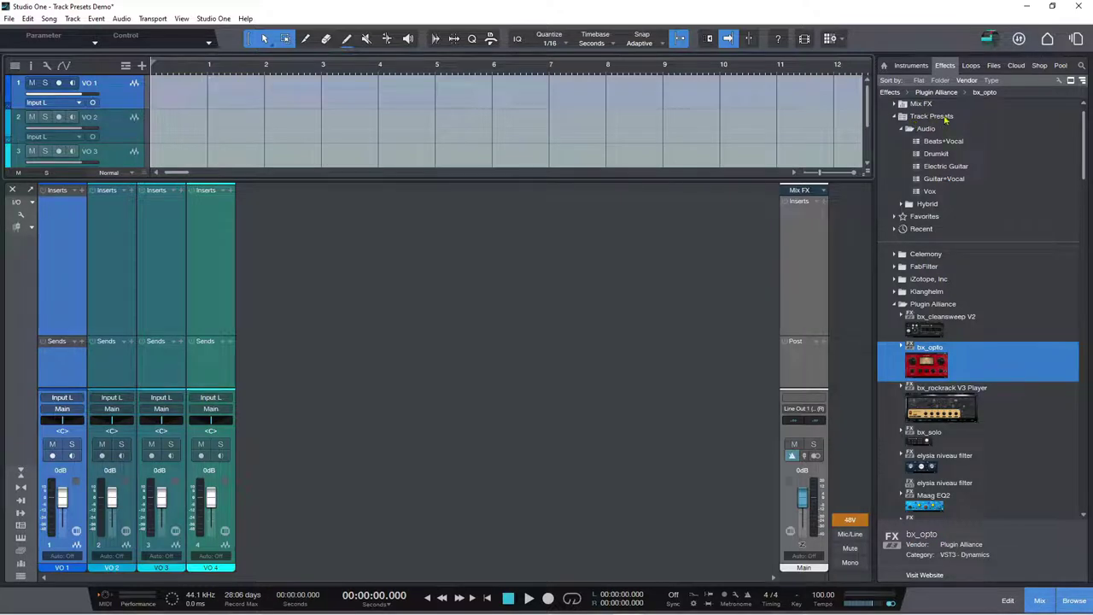
Drag the Vox preset from Track Presets > Audio into the song's track area.
{"action": "left_click", "coordinate": [896, 122]}
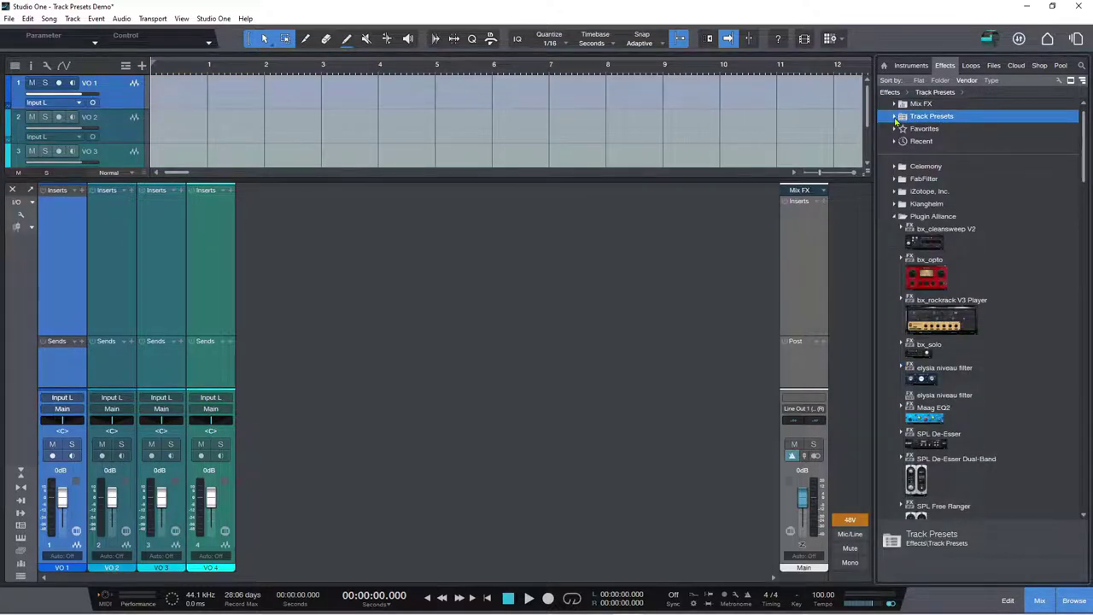
{"action": "left_click", "coordinate": [898, 123]}
{"action": "left_click", "coordinate": [903, 128]}
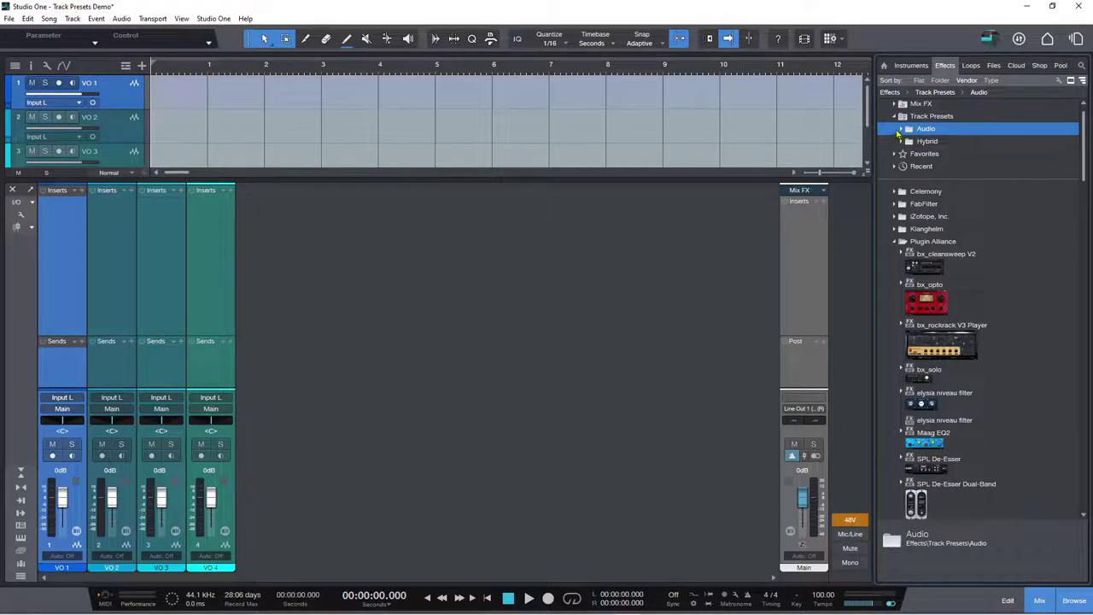
{"action": "left_click", "coordinate": [899, 129]}
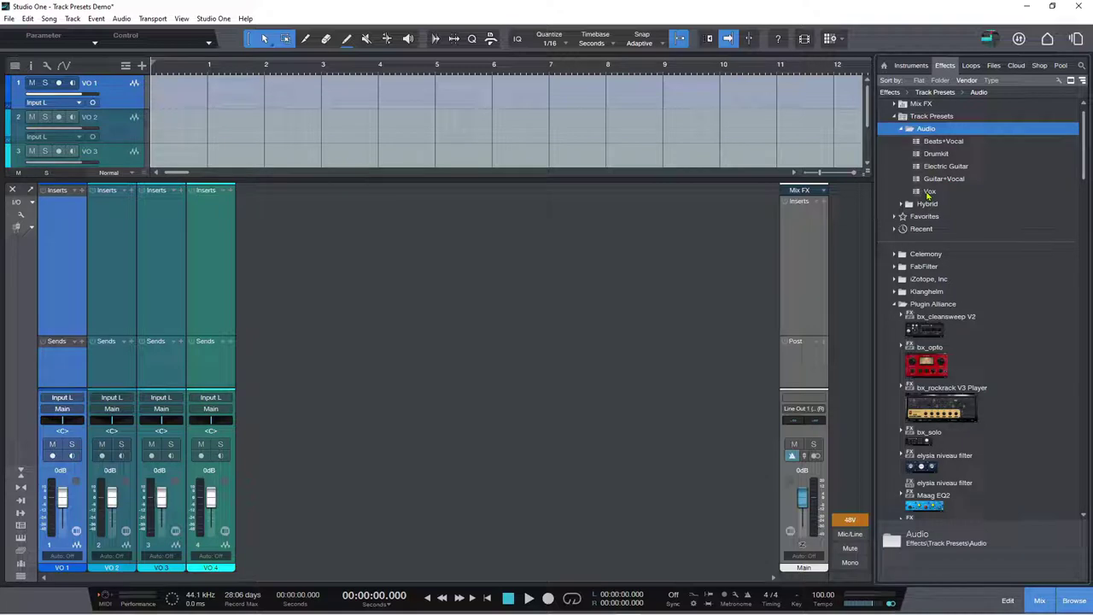
{"action": "left_click_drag", "start_coordinate": [928, 193], "coordinate": [196, 88]}
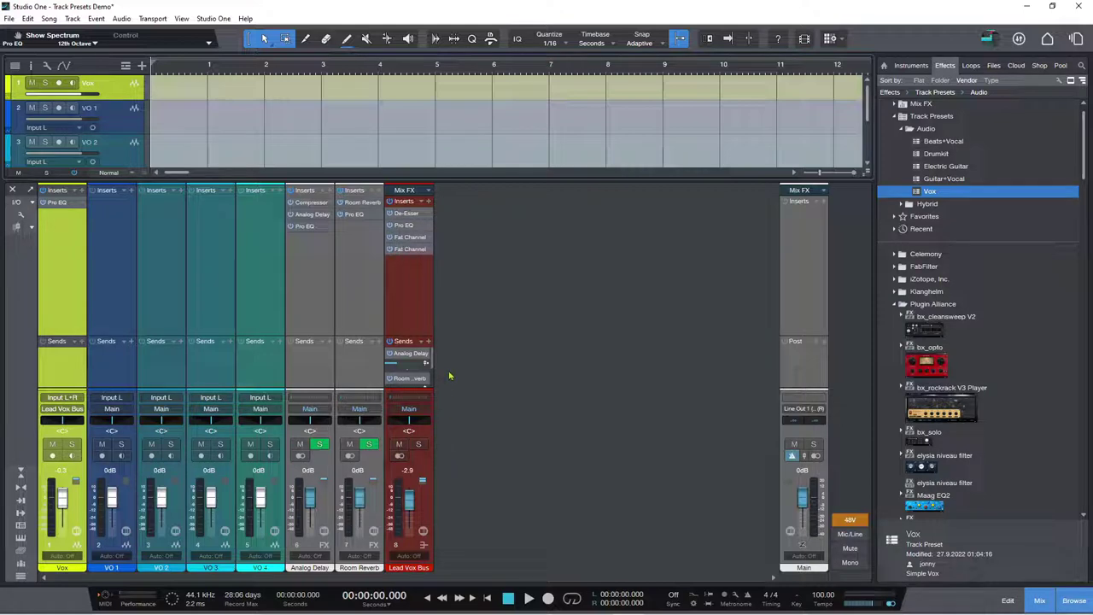
{"action": "left_click", "coordinate": [1077, 47]}
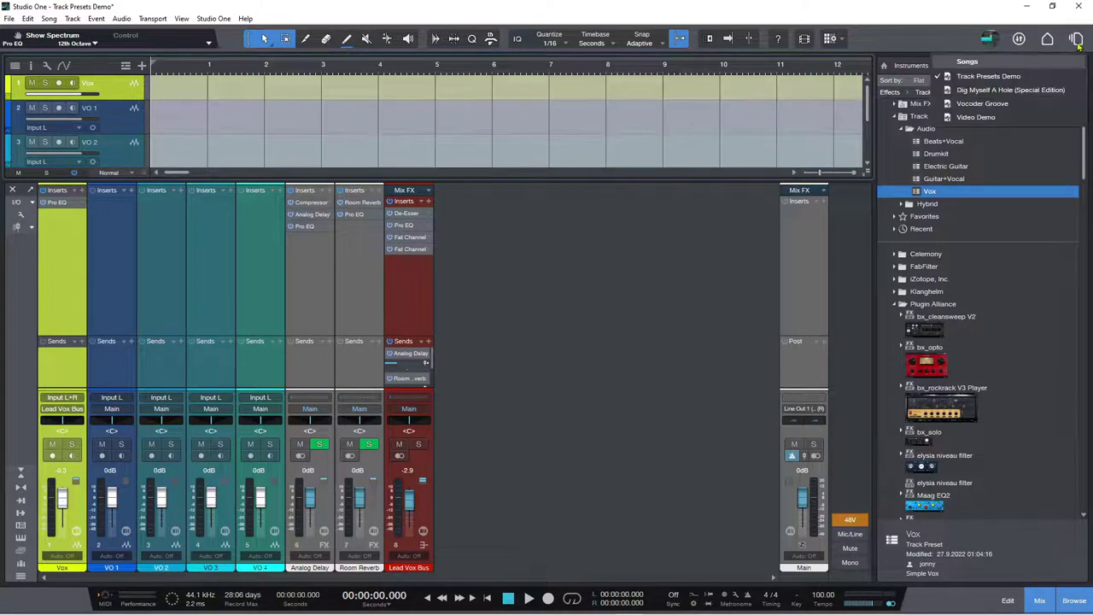
{"action": "left_click", "coordinate": [1001, 93]}
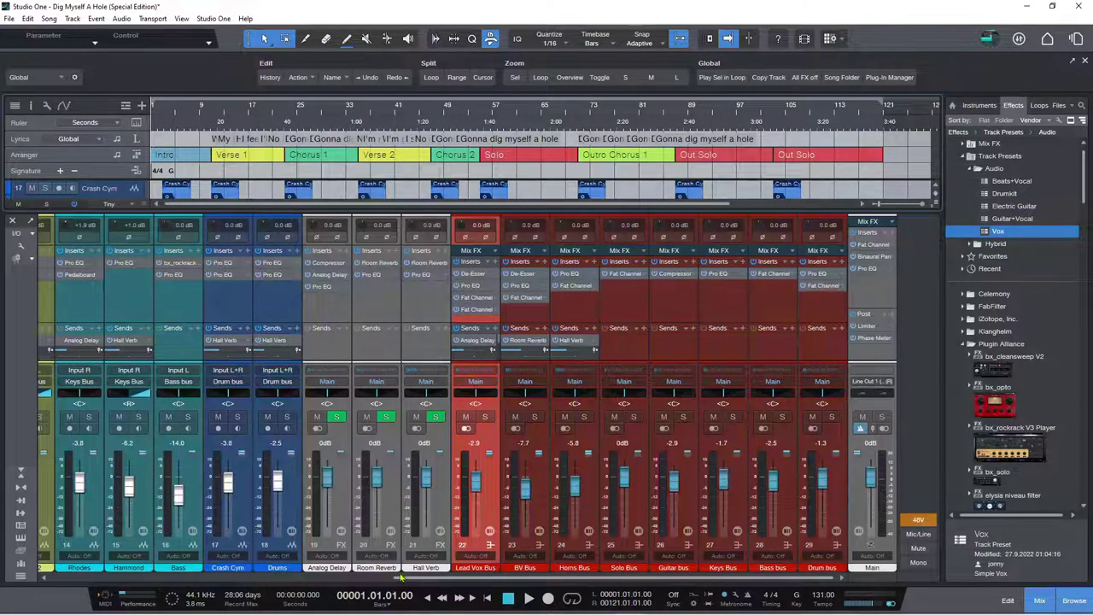
{"action": "left_click_drag", "start_coordinate": [401, 579], "coordinate": [51, 579]}
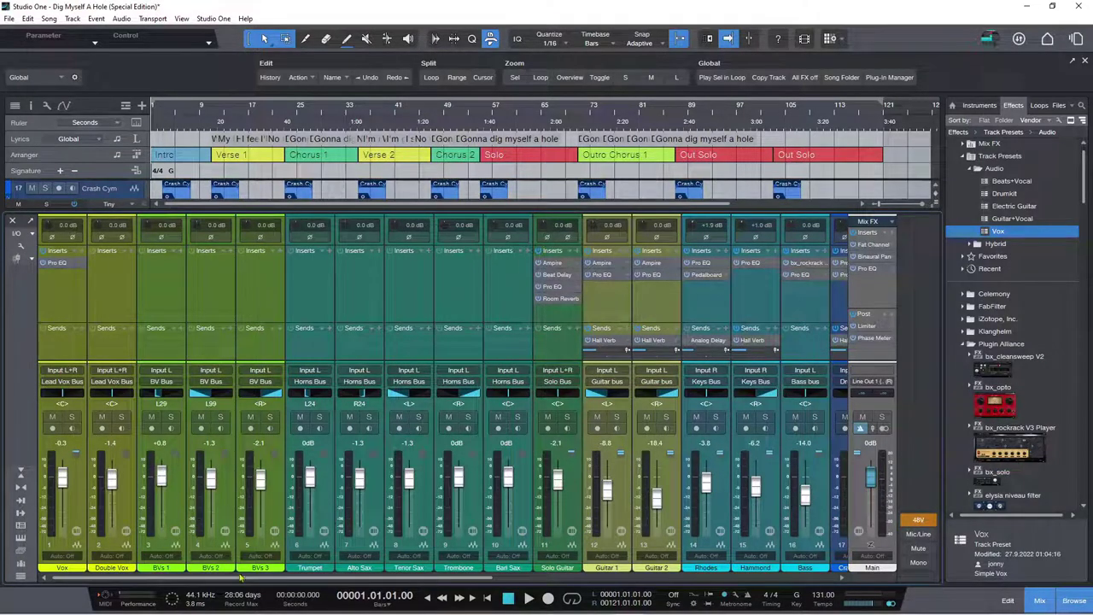
{"action": "left_click_drag", "start_coordinate": [281, 579], "coordinate": [625, 580]}
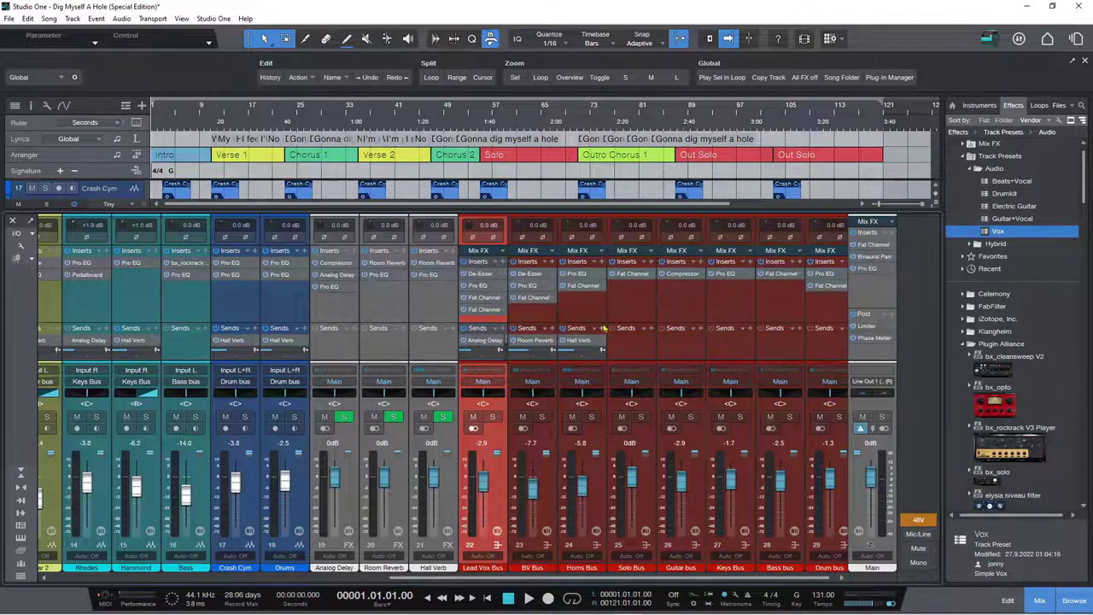
{"action": "left_click", "coordinate": [1077, 40]}
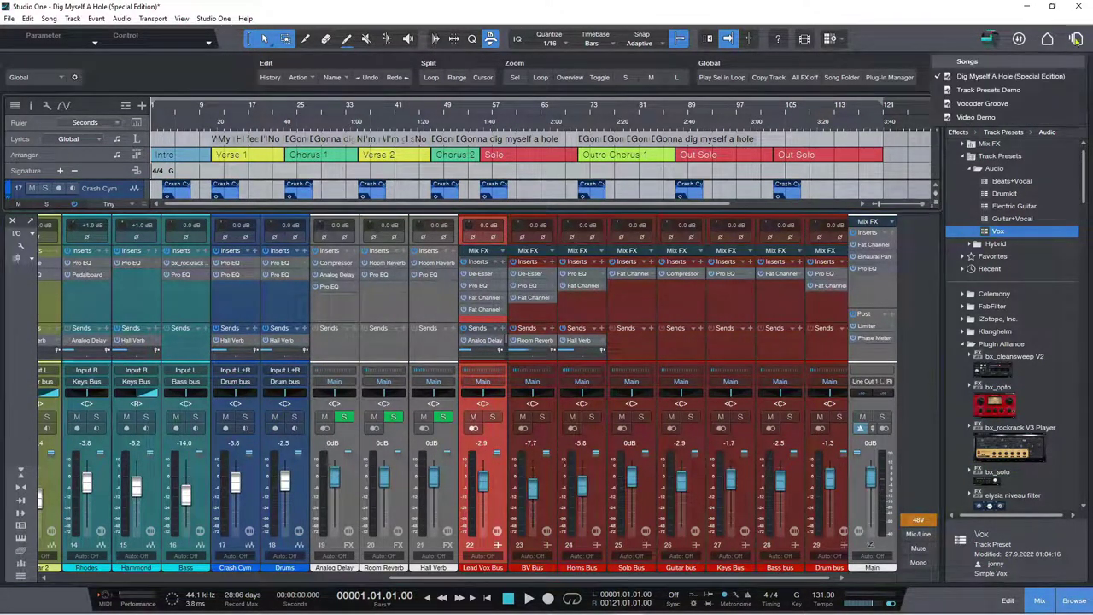
{"action": "left_click", "coordinate": [986, 91]}
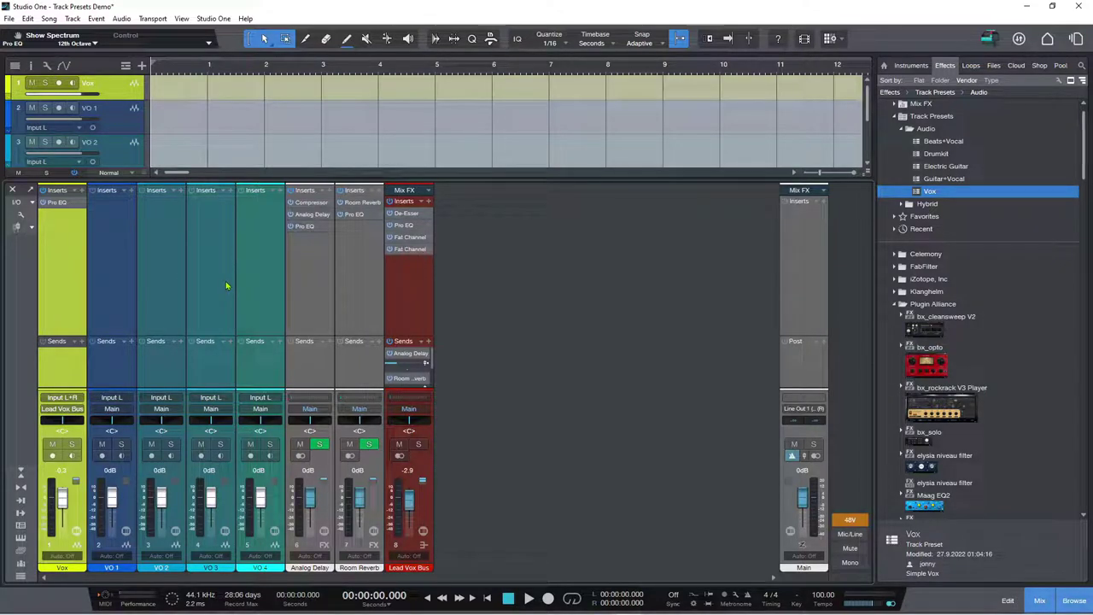
Copy the Vox channel settings and paste them onto VO 1 through VO 4.
{"action": "right_click", "coordinate": [62, 260]}
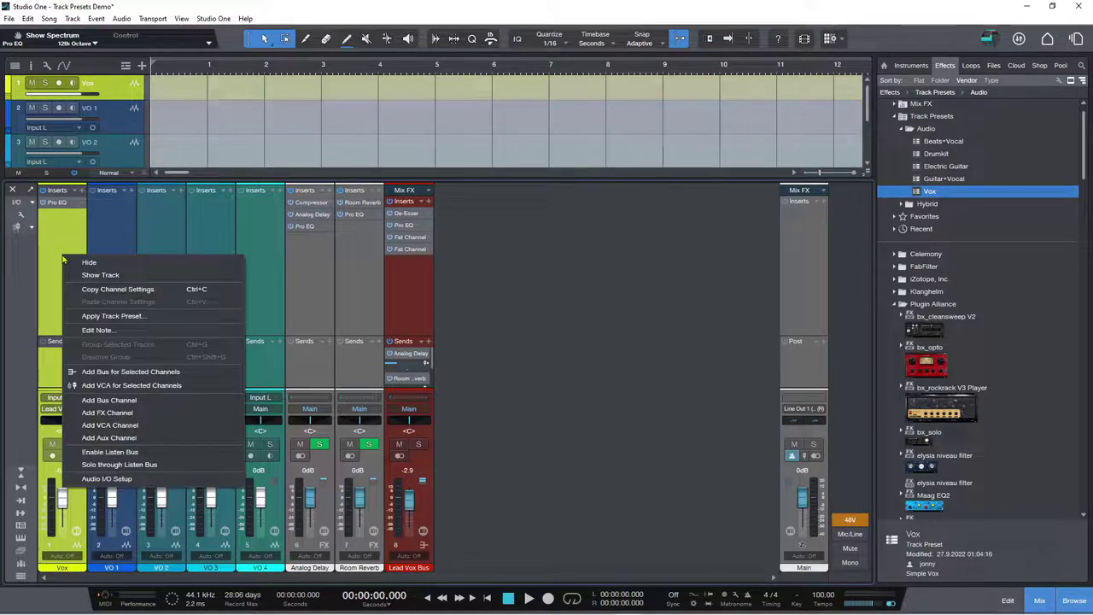
{"action": "left_click", "coordinate": [101, 293]}
{"action": "left_click", "coordinate": [117, 267]}
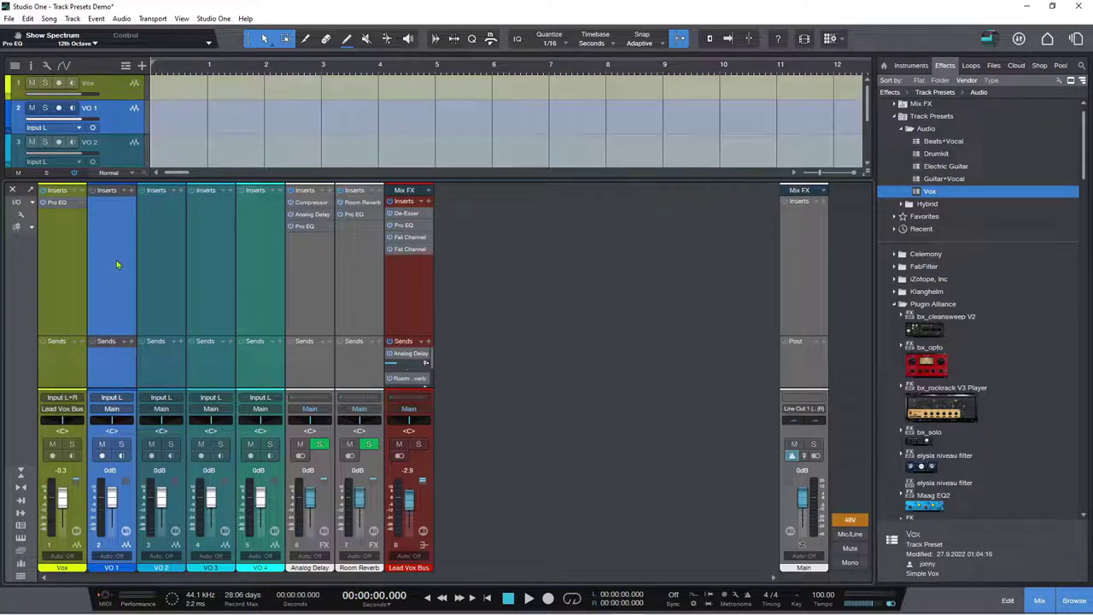
{"action": "left_click", "coordinate": [252, 274], "text": "shift"}
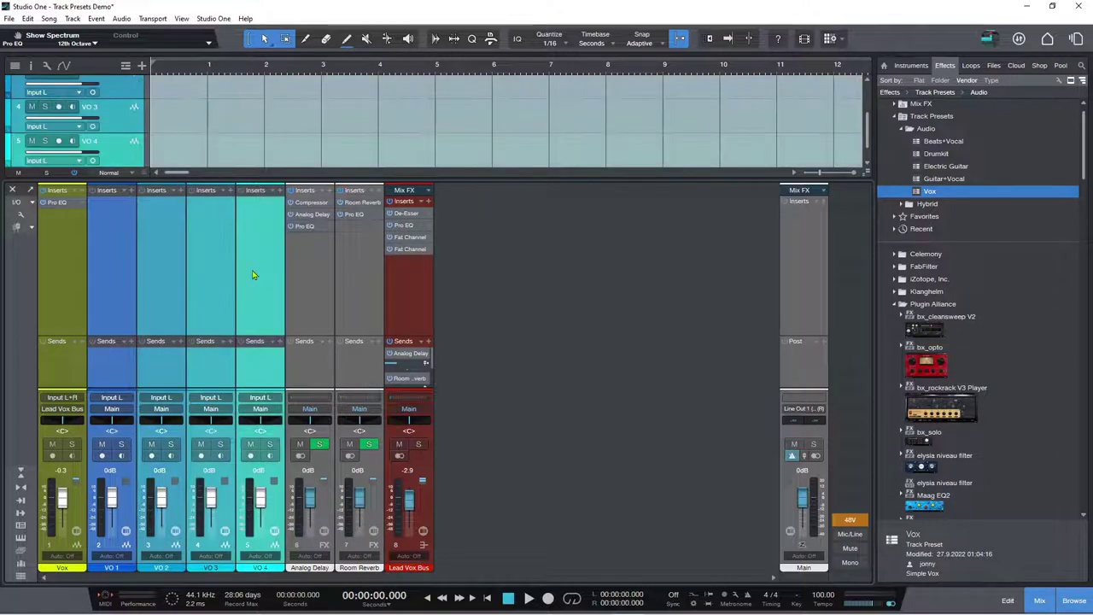
{"action": "right_click", "coordinate": [252, 275]}
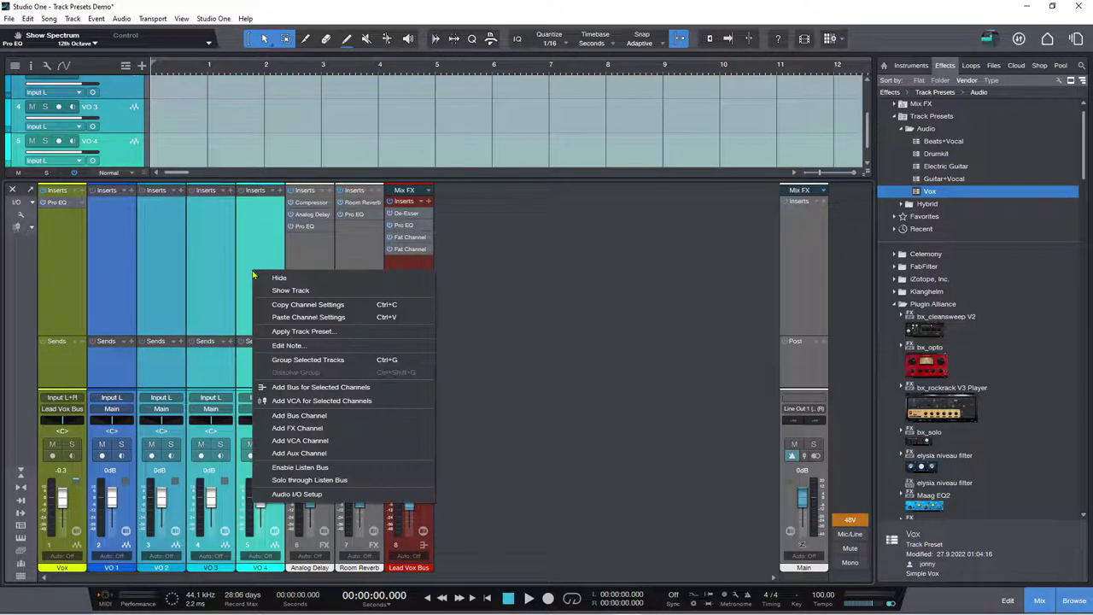
{"action": "left_click", "coordinate": [286, 316]}
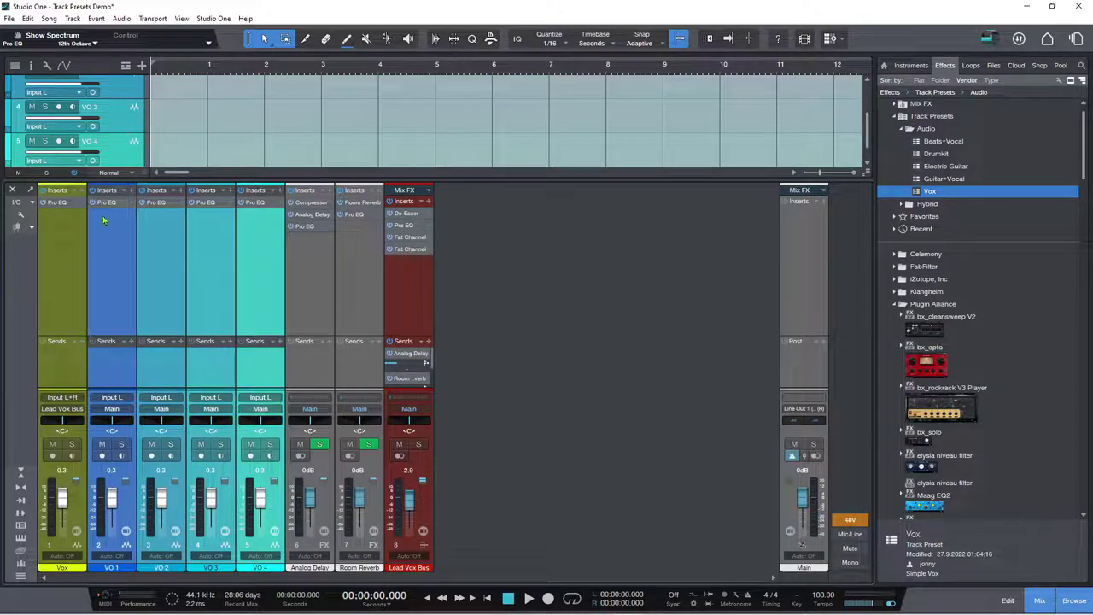
Open VO 1's and Vox's Pro EQ editors in turn to compare them.
{"action": "right_click", "coordinate": [130, 205]}
{"action": "left_click", "coordinate": [156, 216]}
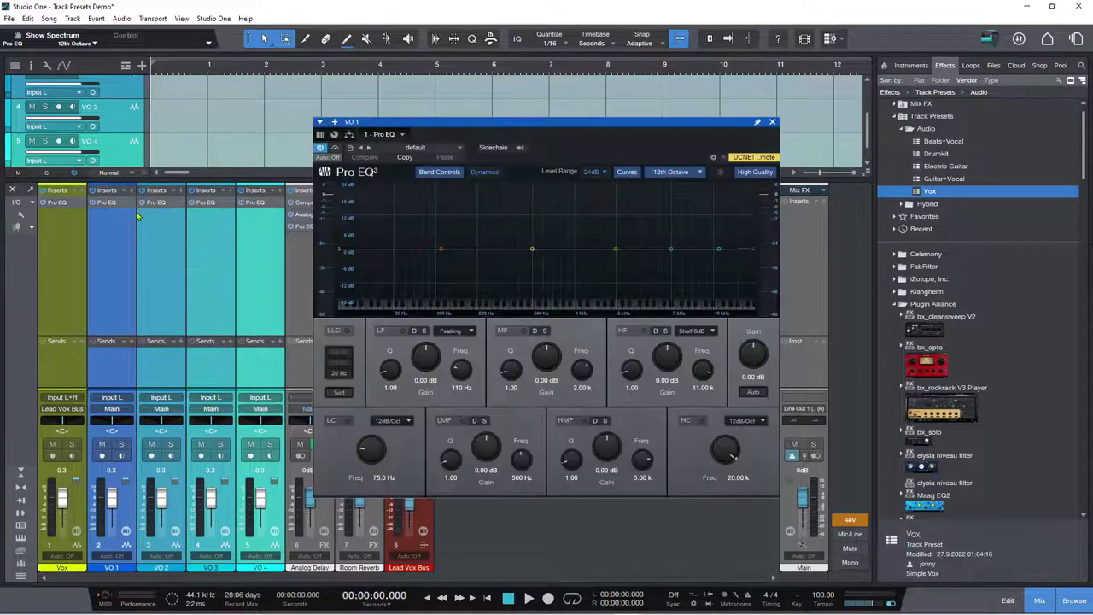
{"action": "left_click", "coordinate": [771, 122]}
{"action": "right_click", "coordinate": [93, 206]}
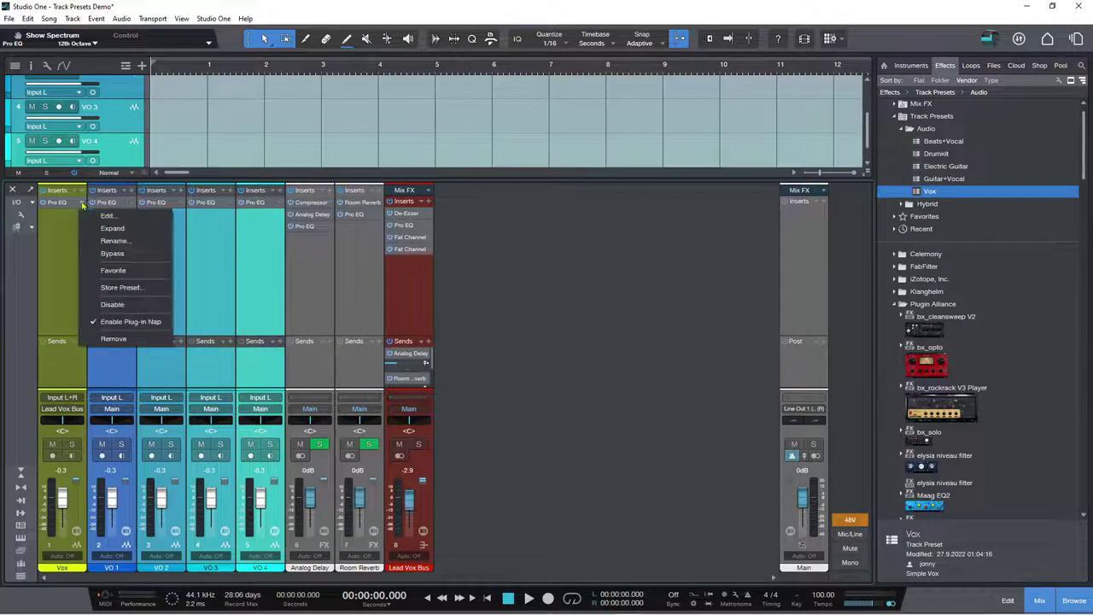
{"action": "left_click", "coordinate": [101, 217]}
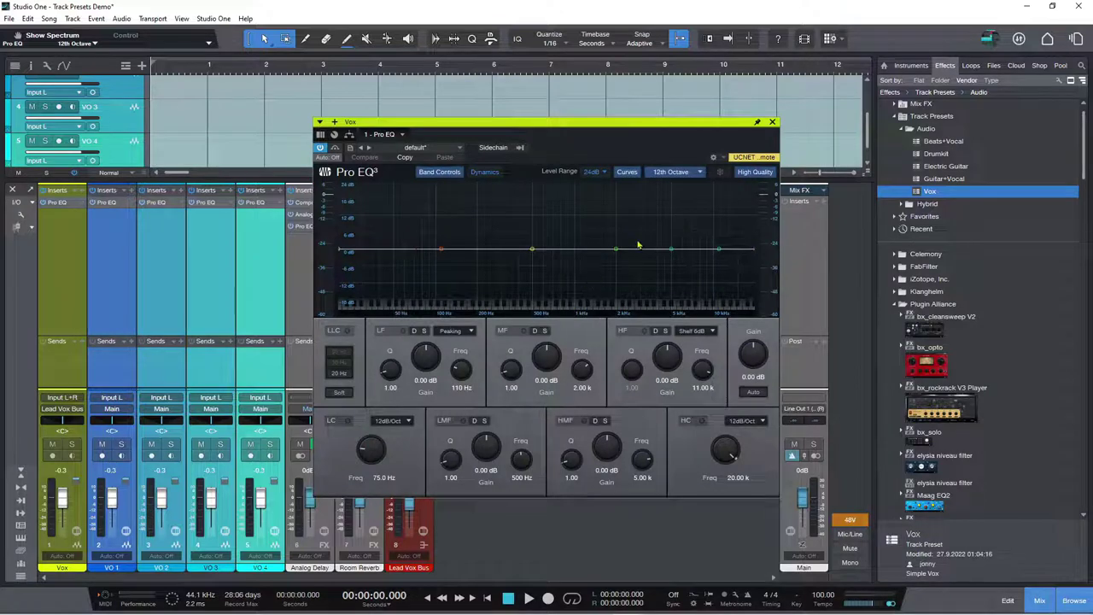
{"action": "left_click", "coordinate": [772, 123]}
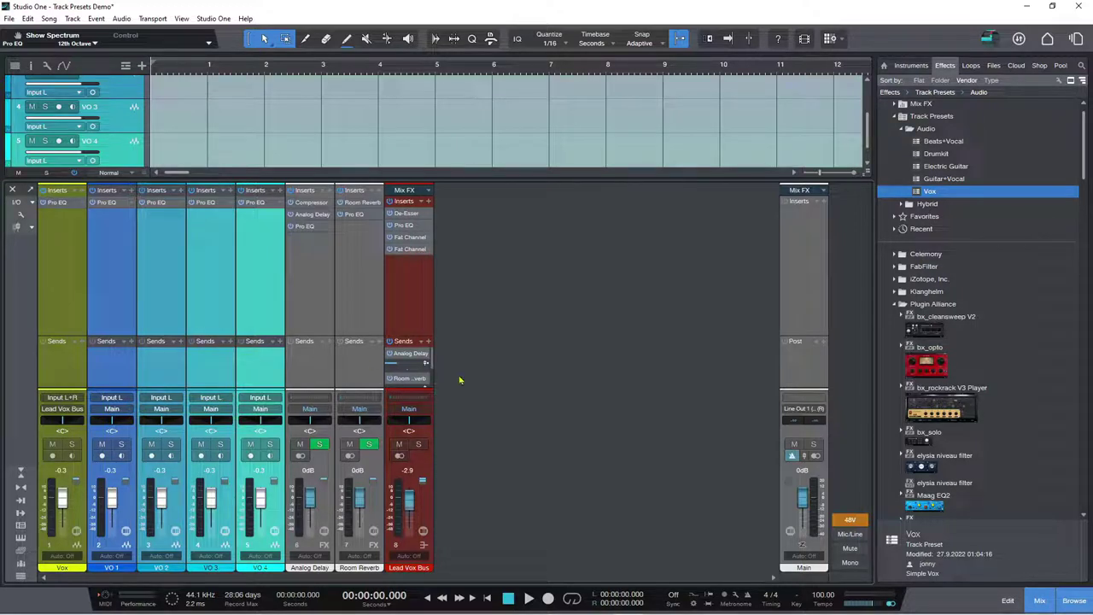
Switch to Dig Myself A Hole (Special Edition) and turn on Channel Icons in its mixer.
{"action": "left_click", "coordinate": [1074, 41]}
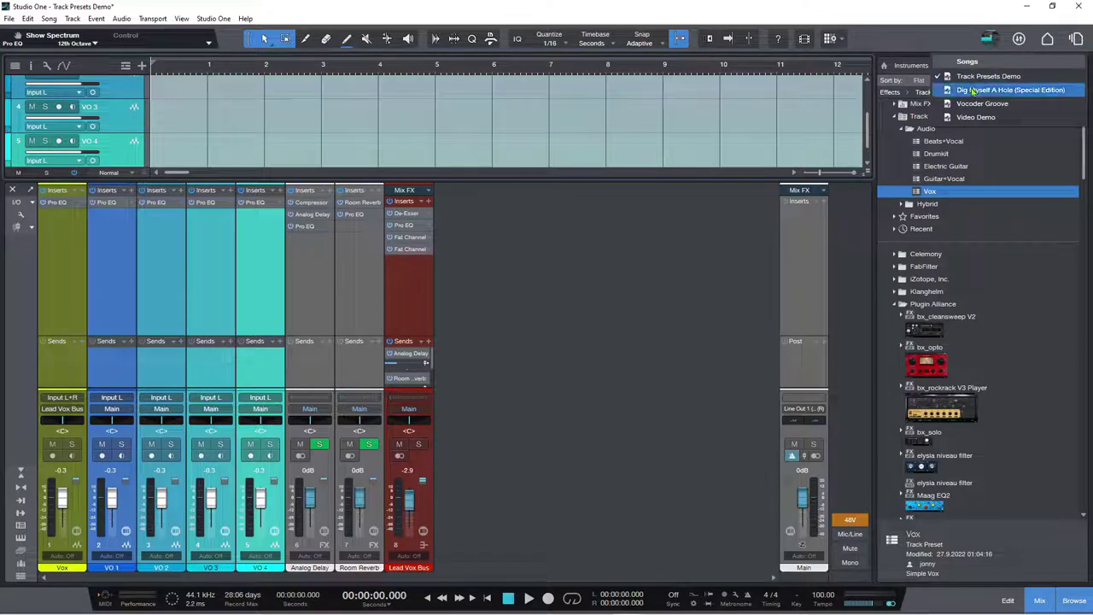
{"action": "left_click", "coordinate": [999, 90]}
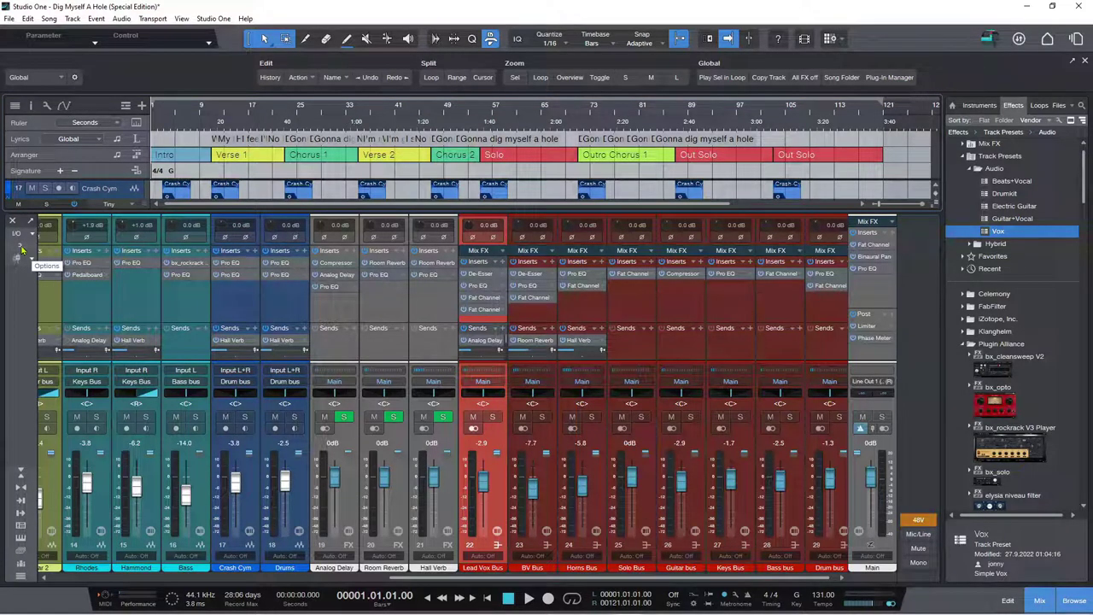
{"action": "left_click", "coordinate": [21, 248]}
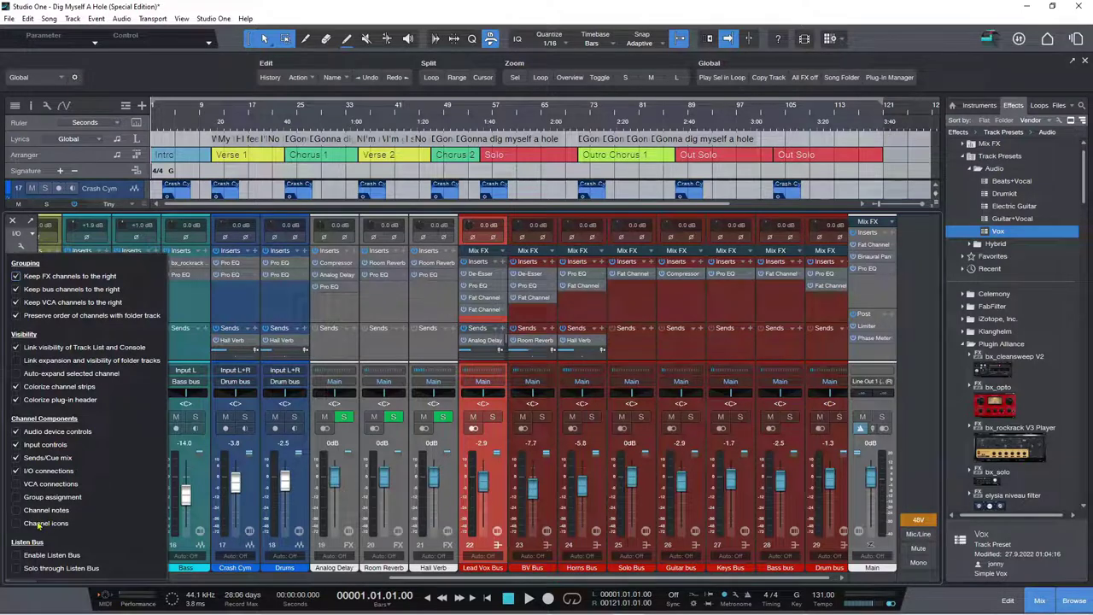
{"action": "left_click", "coordinate": [16, 522]}
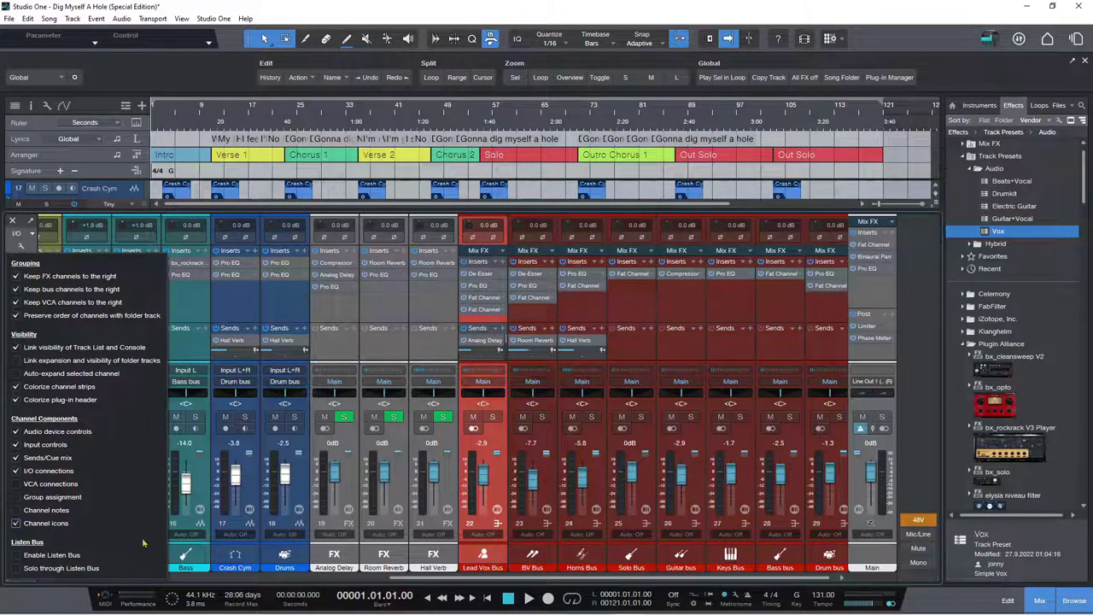
{"action": "left_click", "coordinate": [284, 310]}
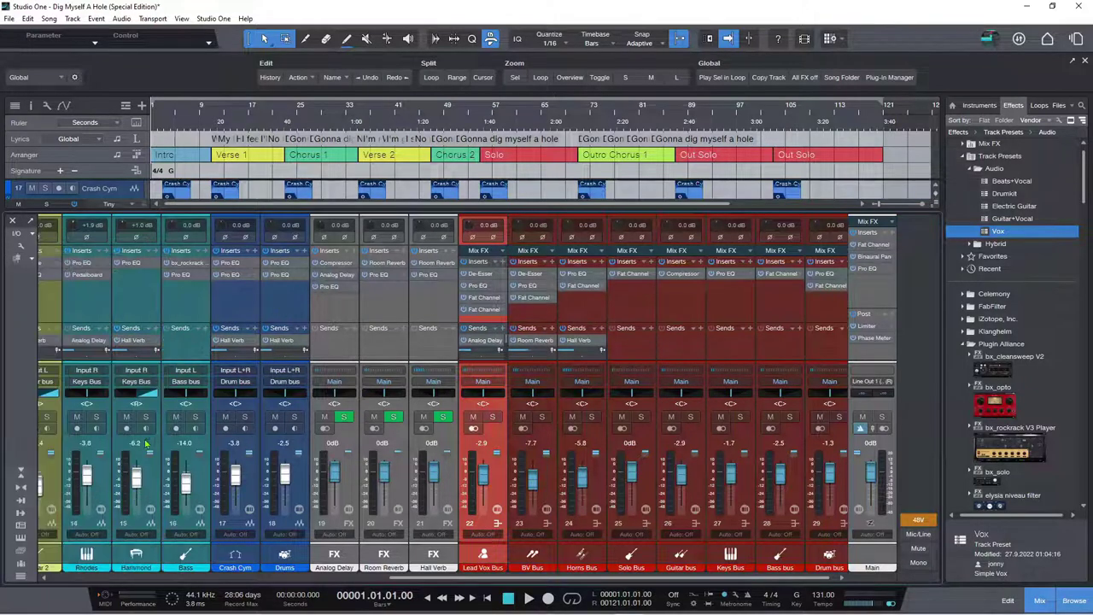
{"action": "left_click_drag", "start_coordinate": [417, 584], "coordinate": [76, 579]}
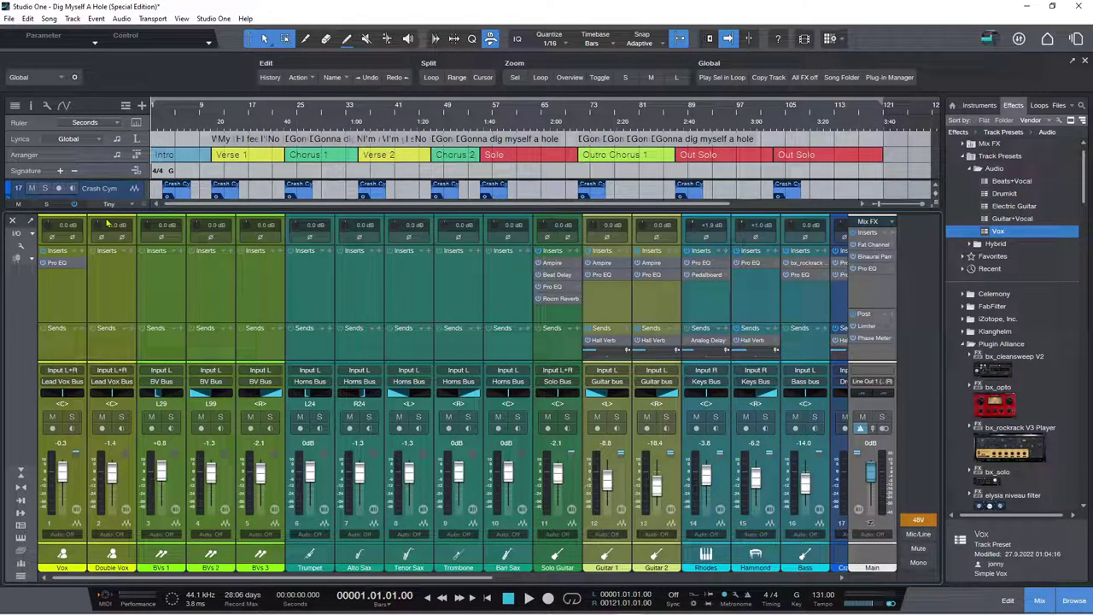
Hide the mixer and turn on Show Track Icons for the 18 arrangement tracks.
{"action": "key", "text": "F3"}
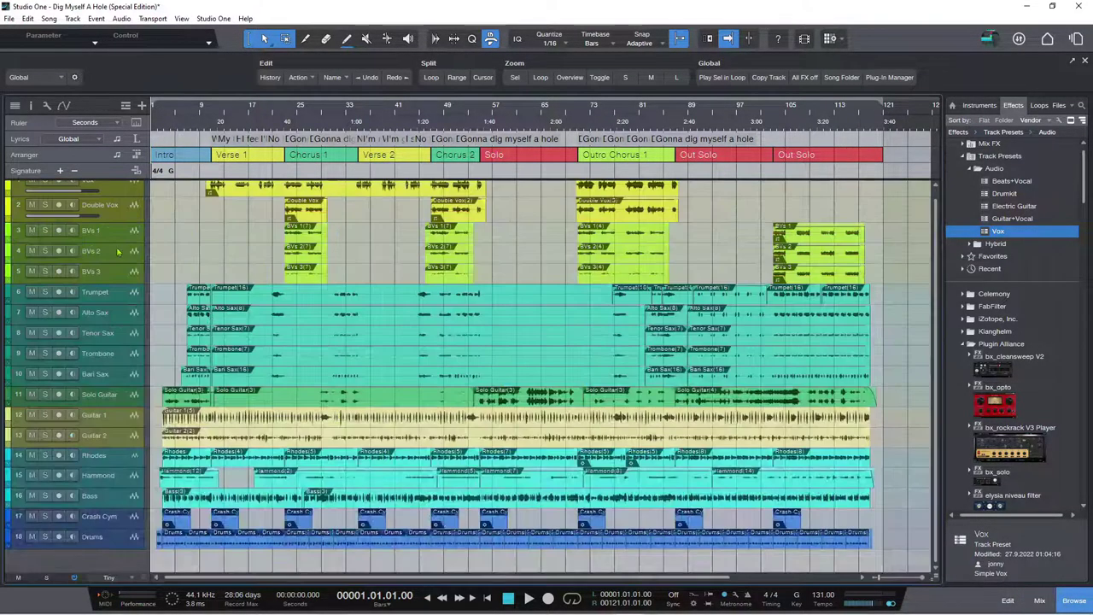
{"action": "left_click", "coordinate": [46, 106]}
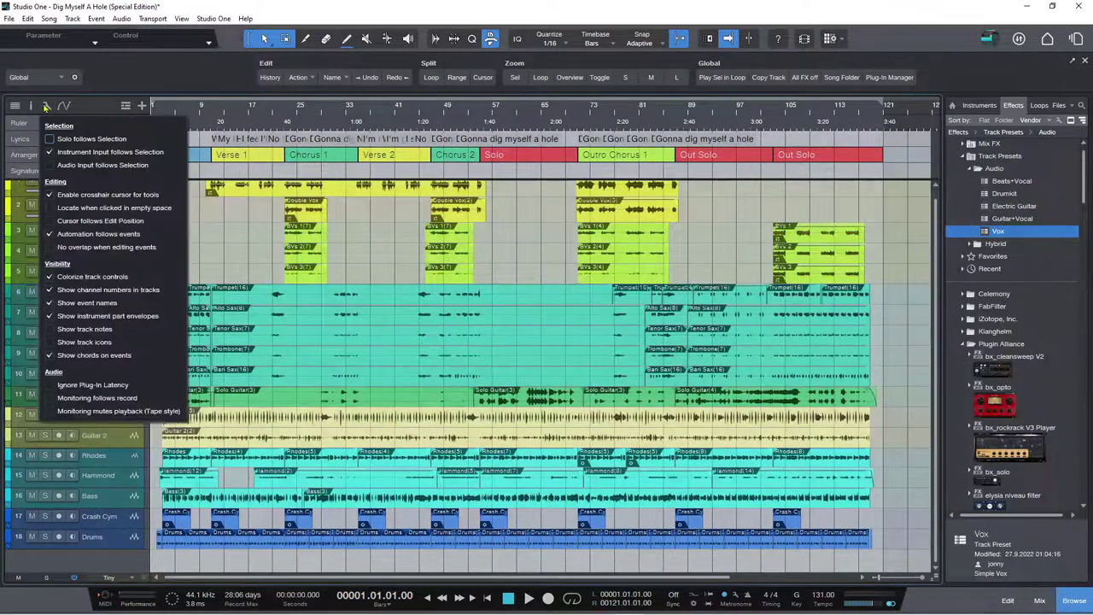
{"action": "left_click", "coordinate": [50, 342]}
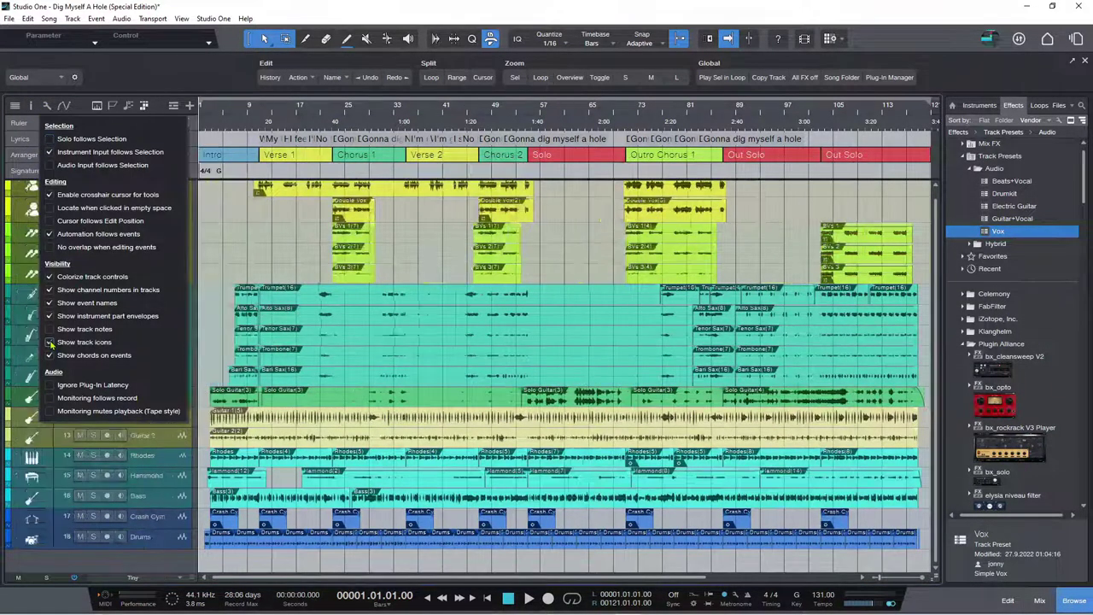
{"action": "left_click", "coordinate": [231, 265]}
{"action": "scroll", "coordinate": [27, 216], "scroll_direction": "up", "scroll_amount": 1}
{"action": "scroll", "coordinate": [28, 216], "scroll_direction": "down", "scroll_amount": 1}
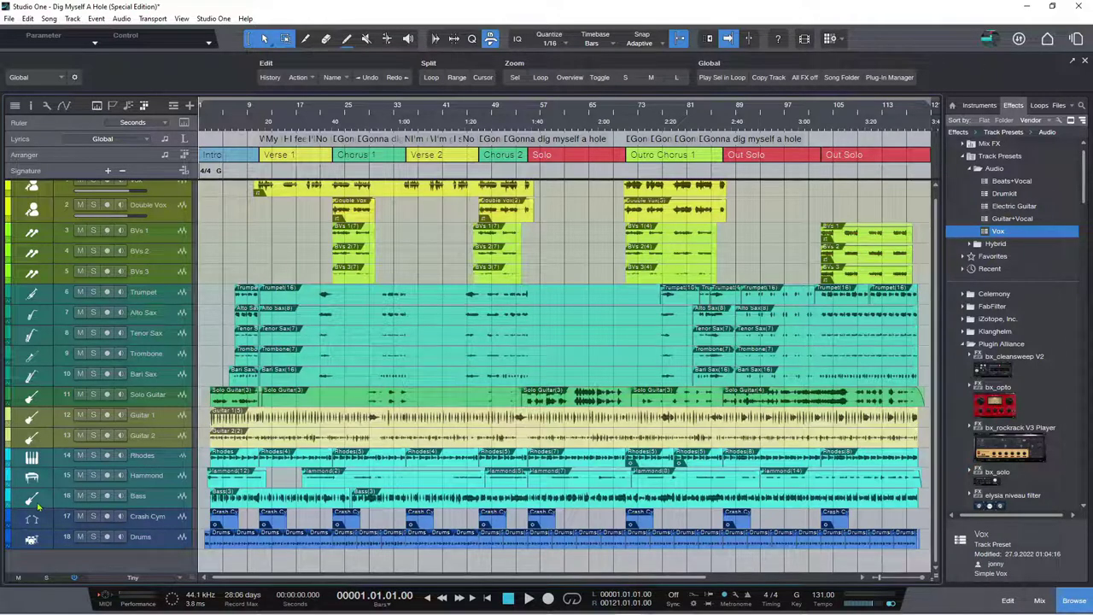
{"action": "scroll", "coordinate": [28, 337], "scroll_direction": "up", "scroll_amount": 1}
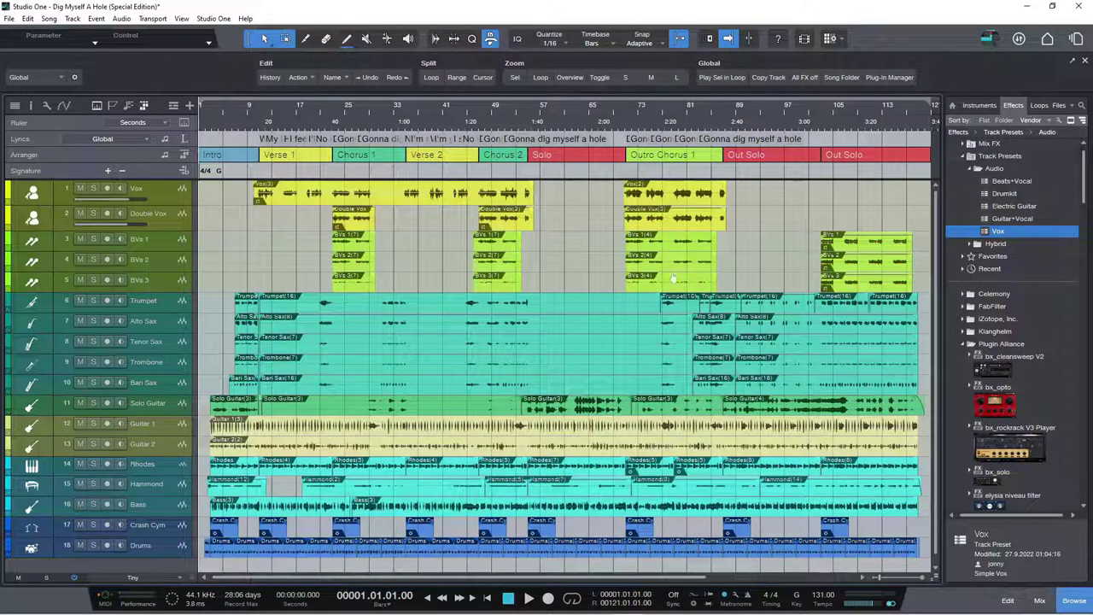
Switch back to Track Presets Demo and enable Channel Icons in its mixer.
{"action": "left_click", "coordinate": [1076, 43]}
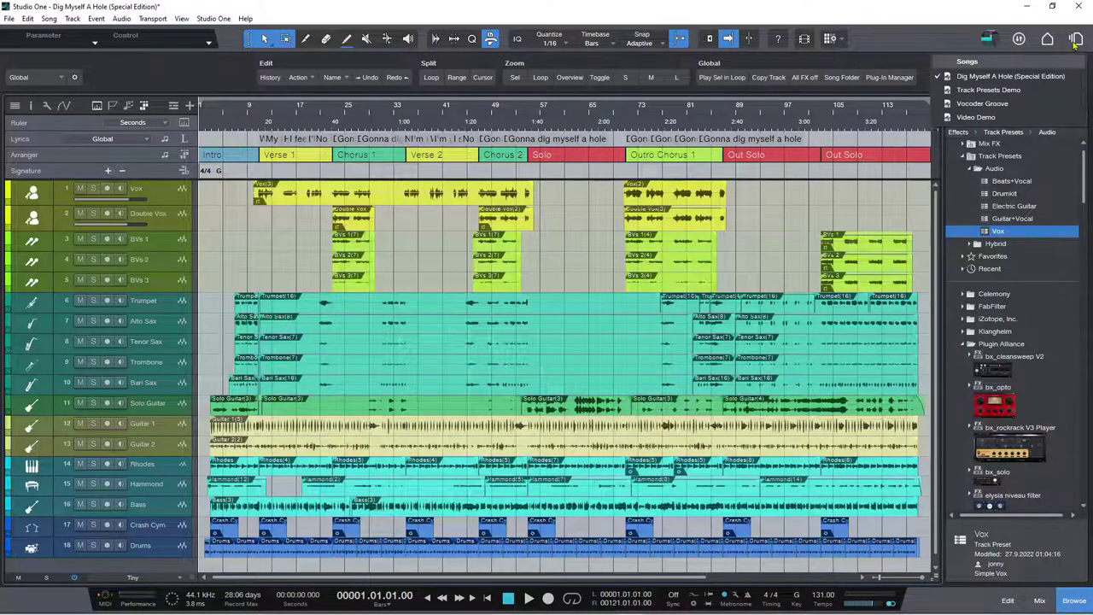
{"action": "left_click", "coordinate": [988, 89]}
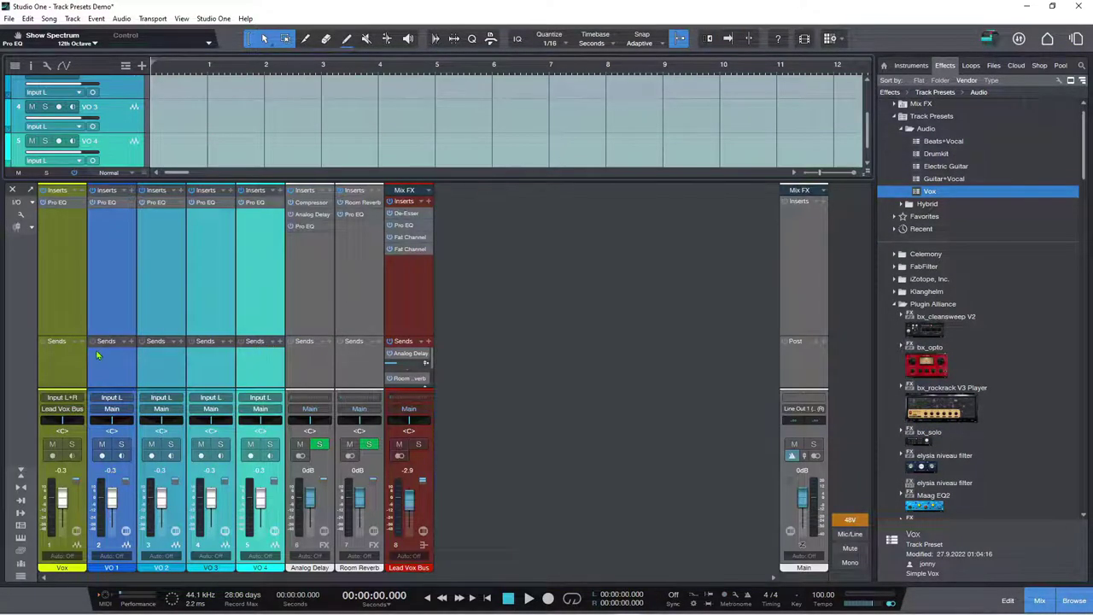
{"action": "left_click", "coordinate": [18, 225]}
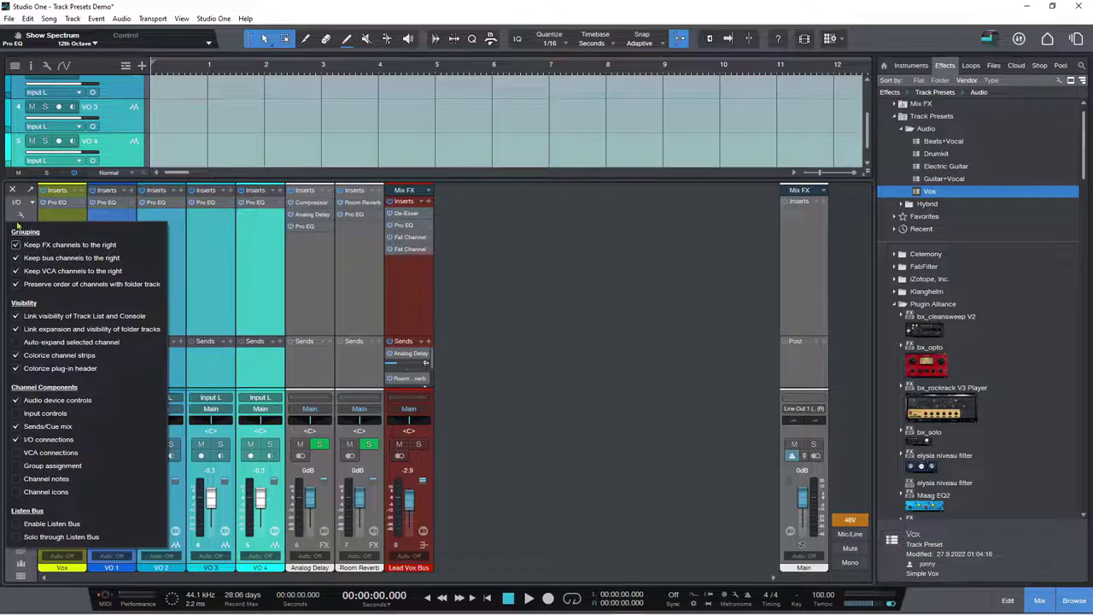
{"action": "left_click", "coordinate": [16, 492]}
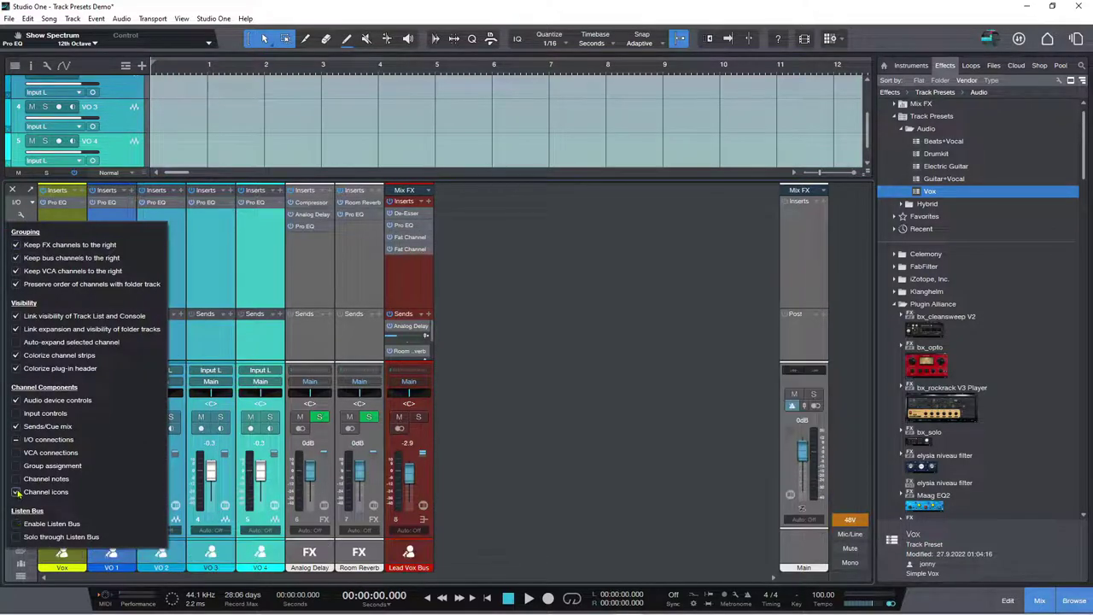
{"action": "left_click", "coordinate": [271, 256]}
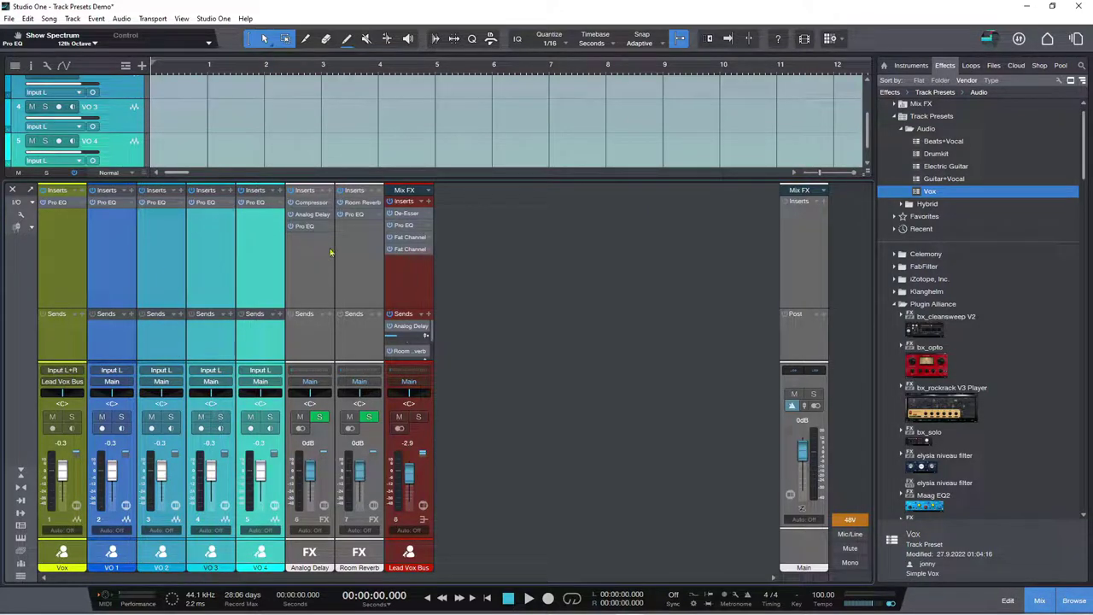
Select all five existing tracks, from Vox down, and remove them.
{"action": "key", "text": "F3"}
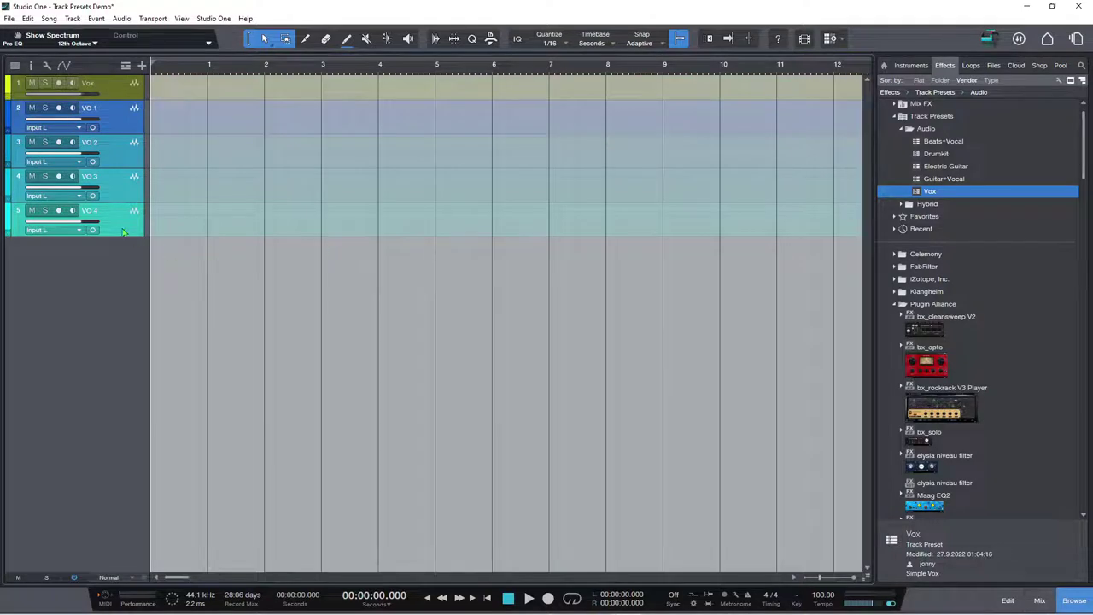
{"action": "left_click", "coordinate": [110, 91]}
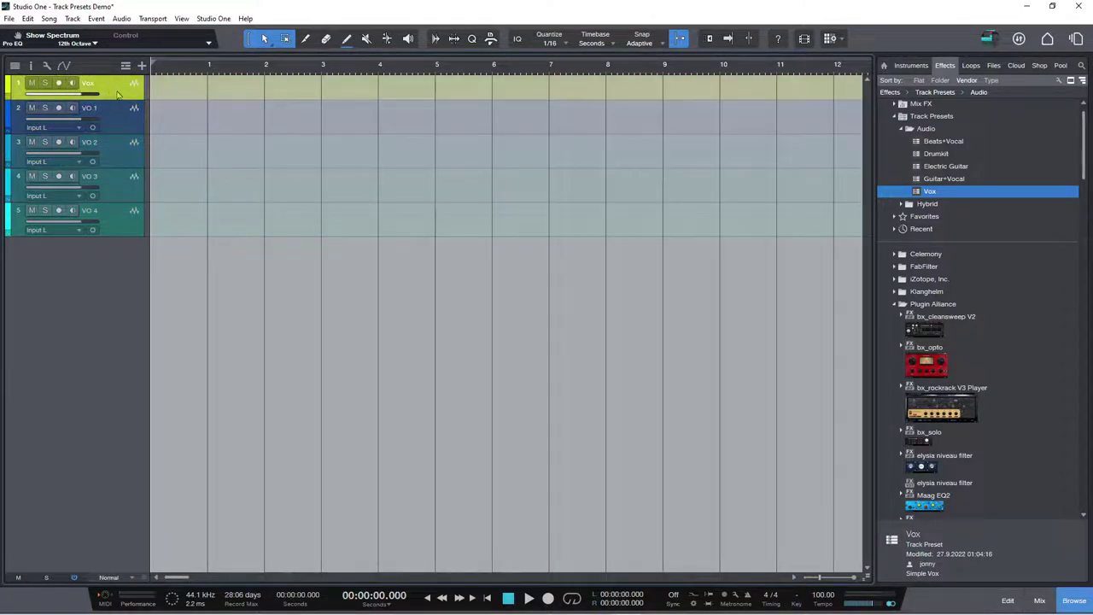
{"action": "left_click", "coordinate": [125, 230], "text": "shift"}
{"action": "right_click", "coordinate": [125, 230]}
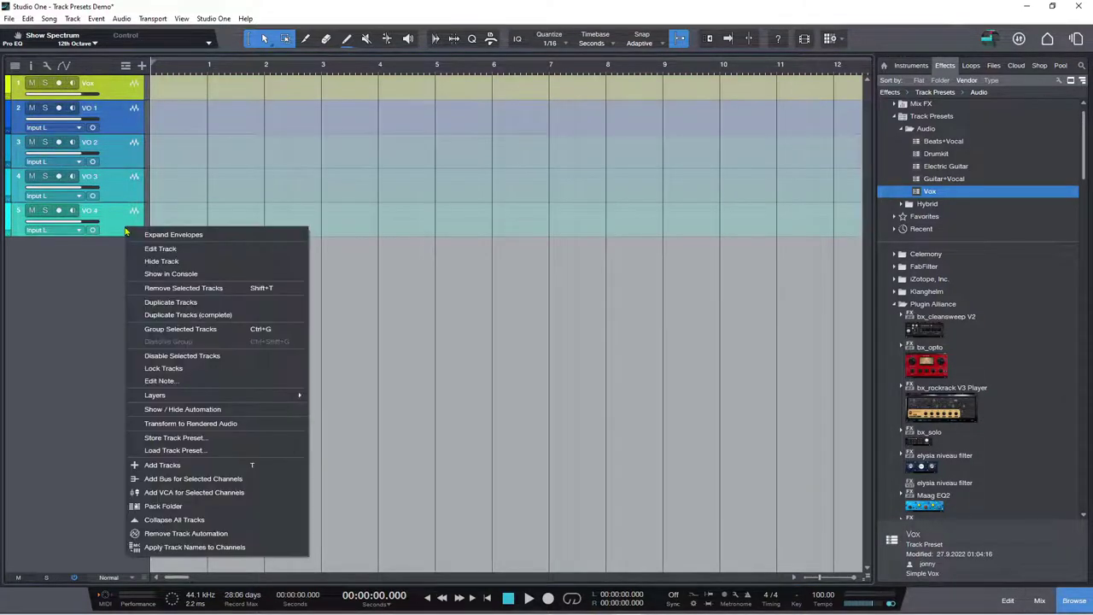
{"action": "left_click", "coordinate": [155, 288]}
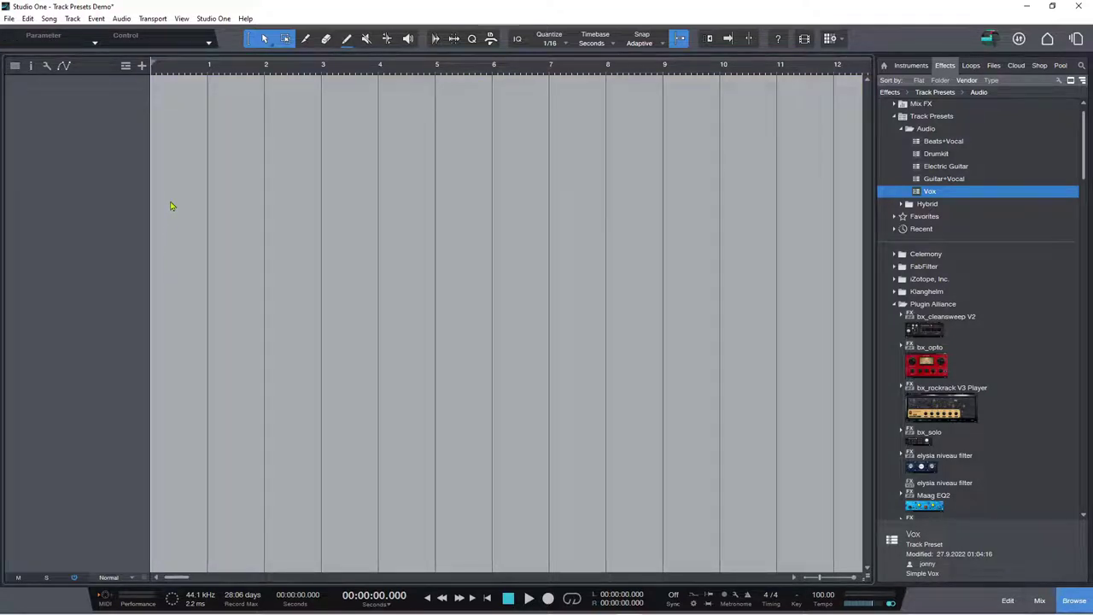
Add four new audio tracks named VO 1 to VO 4.
{"action": "key", "text": "t"}
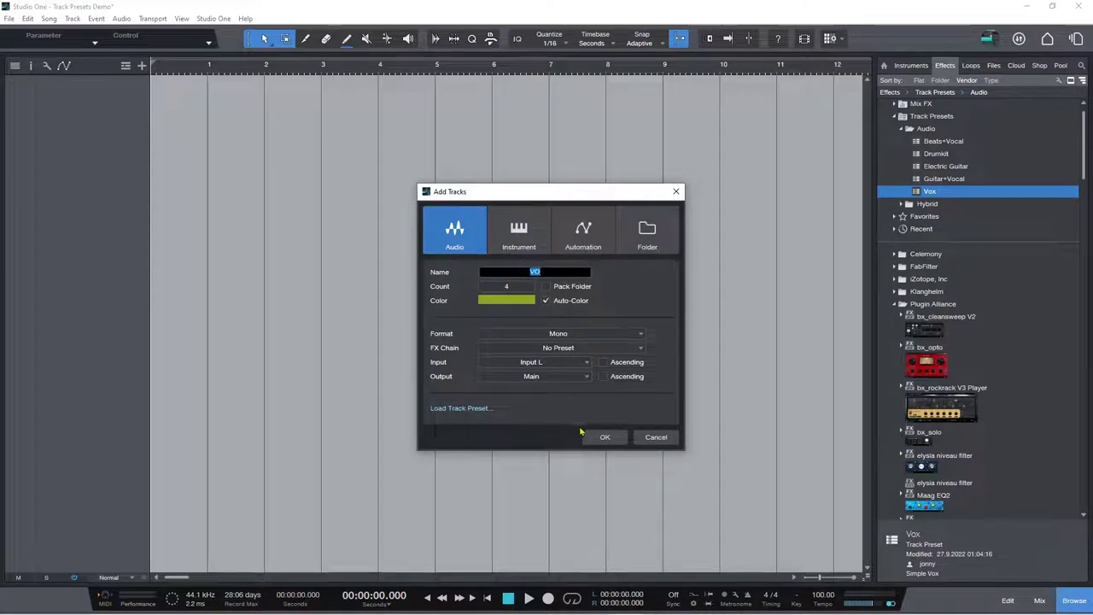
{"action": "left_click", "coordinate": [603, 438]}
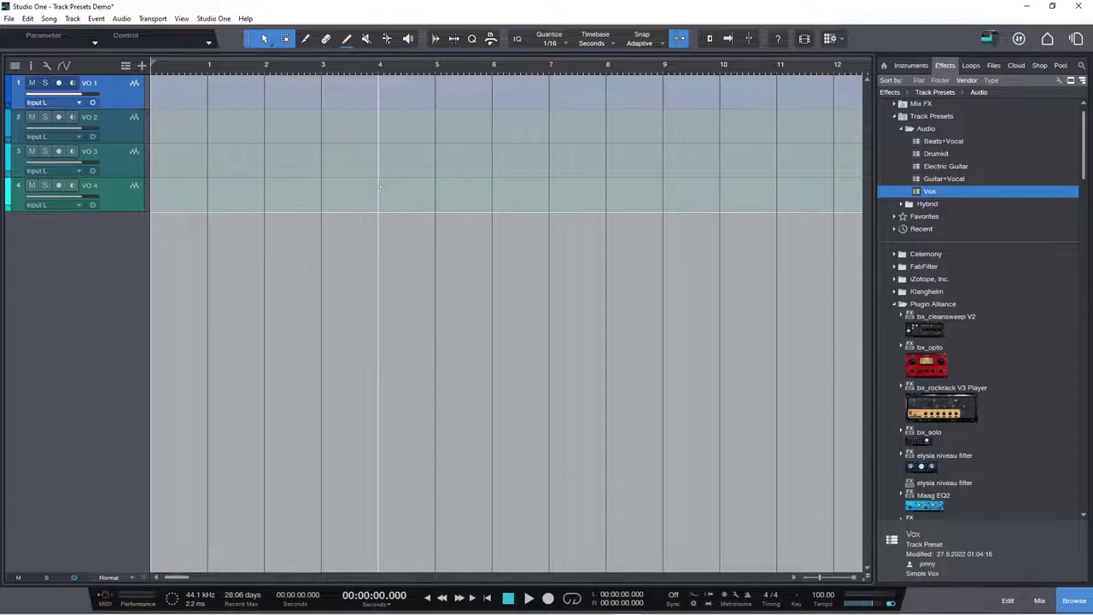
{"action": "key", "text": "F3"}
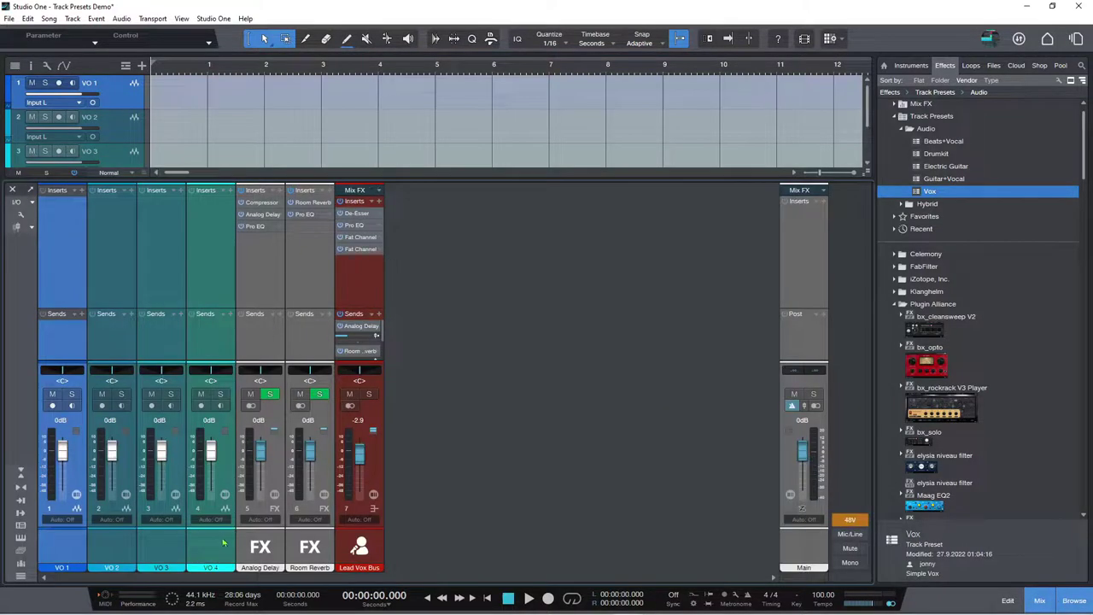
Remove the Lead Vox Bus, Room Reverb and Analog Delay channels from the mixer.
{"action": "right_click", "coordinate": [349, 282]}
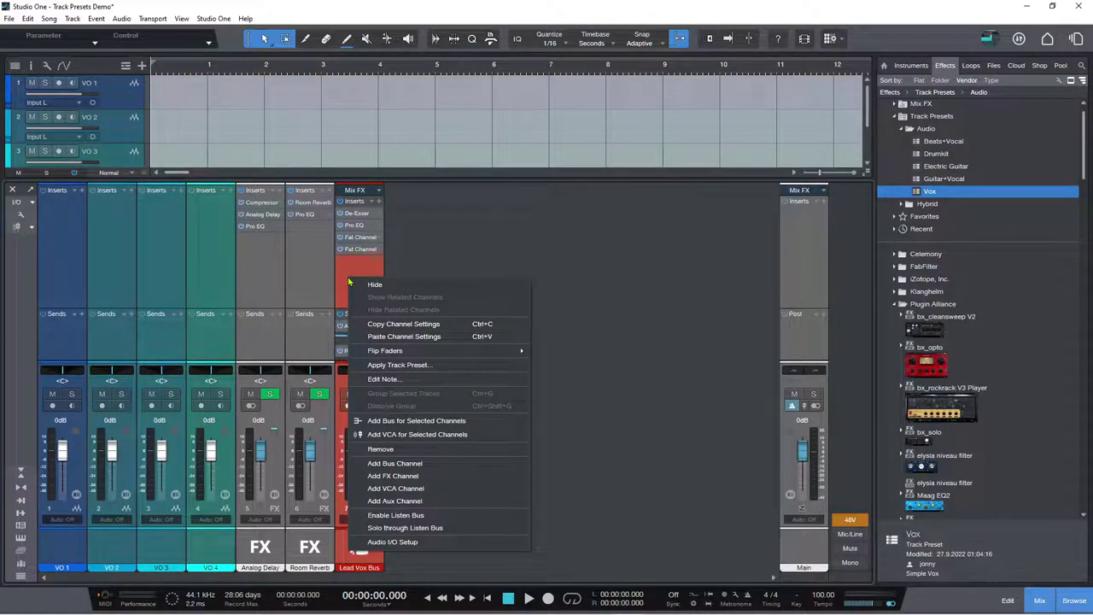
{"action": "left_click", "coordinate": [380, 449]}
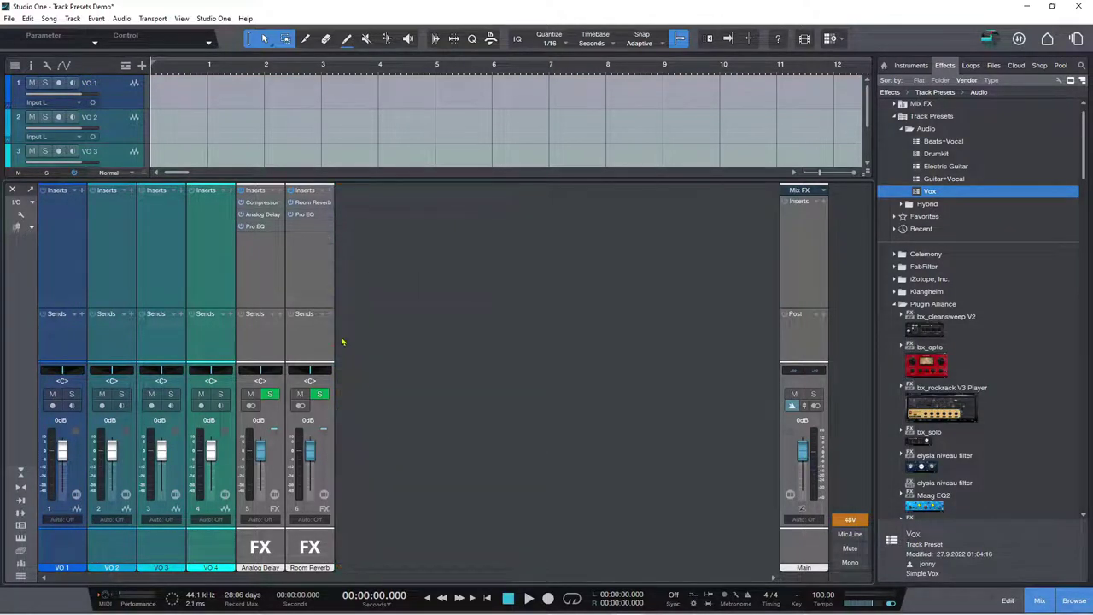
{"action": "right_click", "coordinate": [316, 284]}
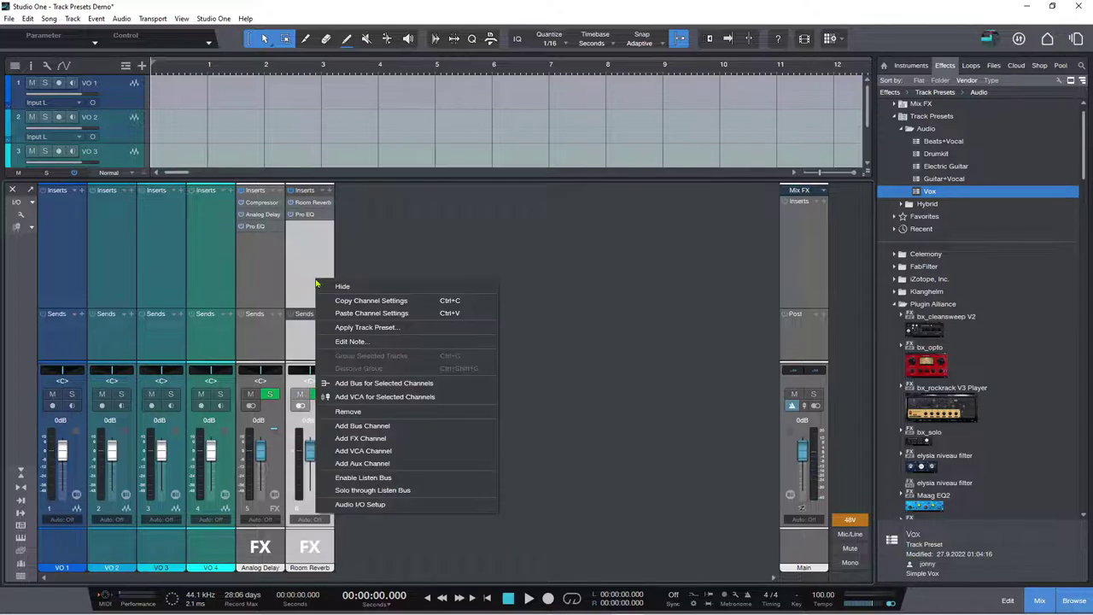
{"action": "left_click", "coordinate": [346, 411]}
{"action": "left_click", "coordinate": [265, 284]}
{"action": "right_click", "coordinate": [266, 283]}
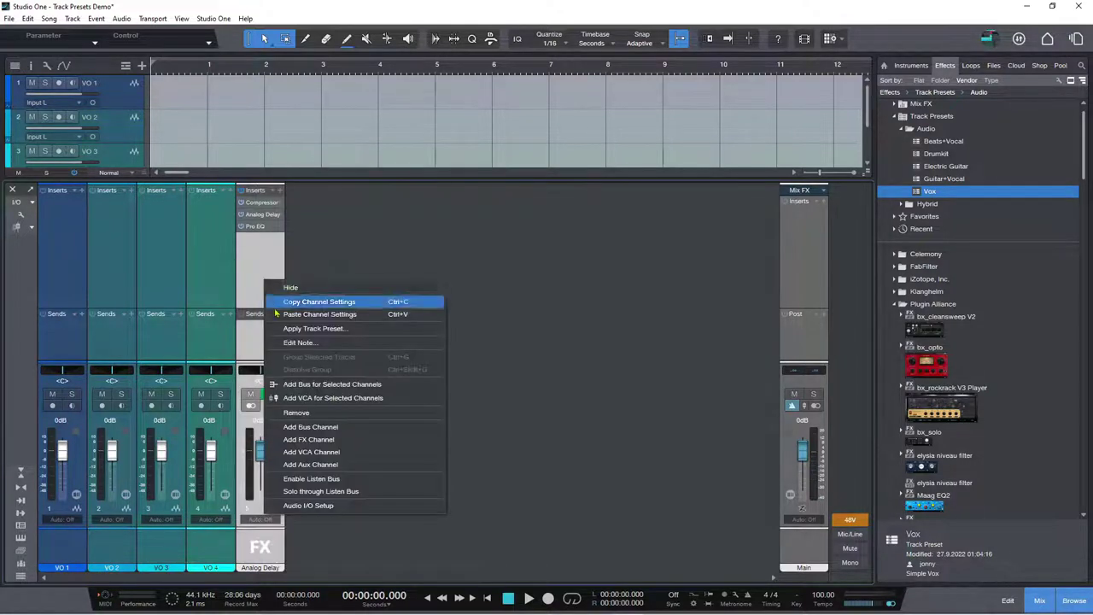
{"action": "left_click", "coordinate": [314, 410]}
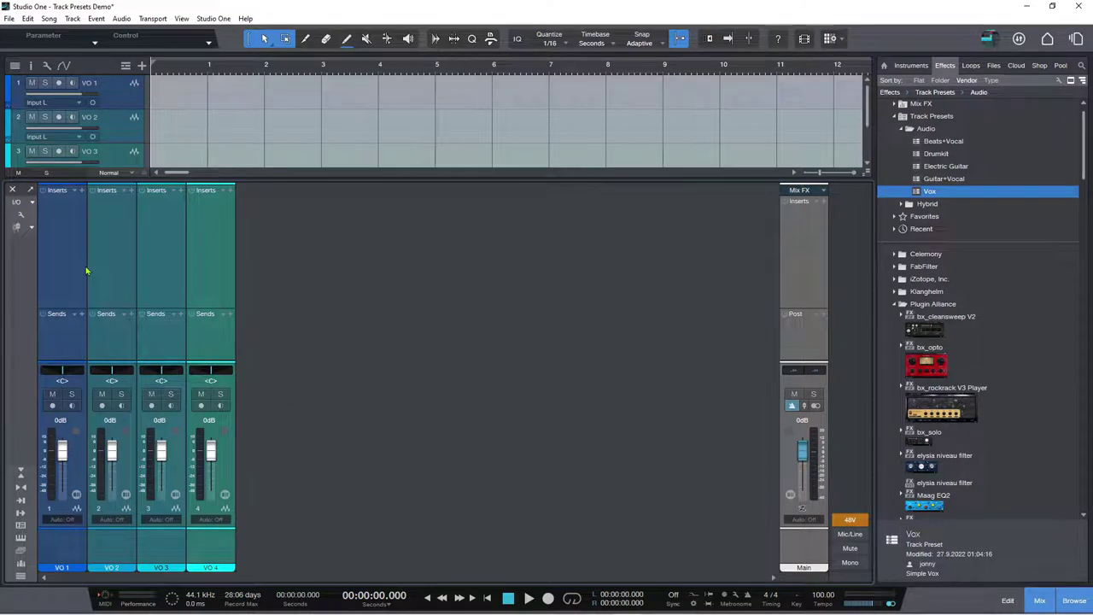
Open the icon picker for VO 1 and scroll through the full icon list.
{"action": "left_click", "coordinate": [65, 543]}
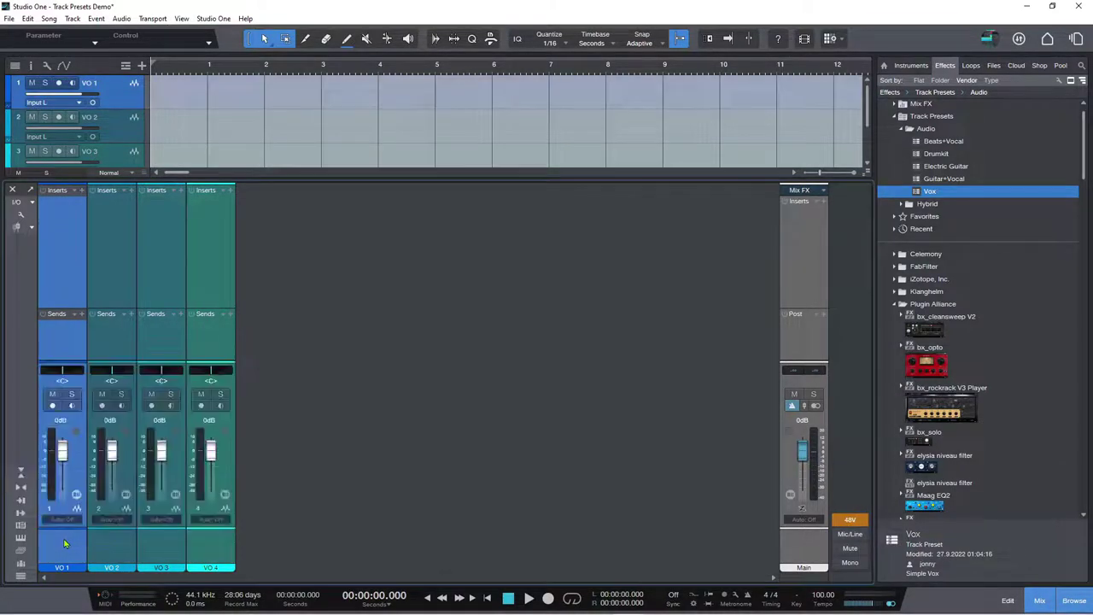
{"action": "left_click", "coordinate": [65, 543]}
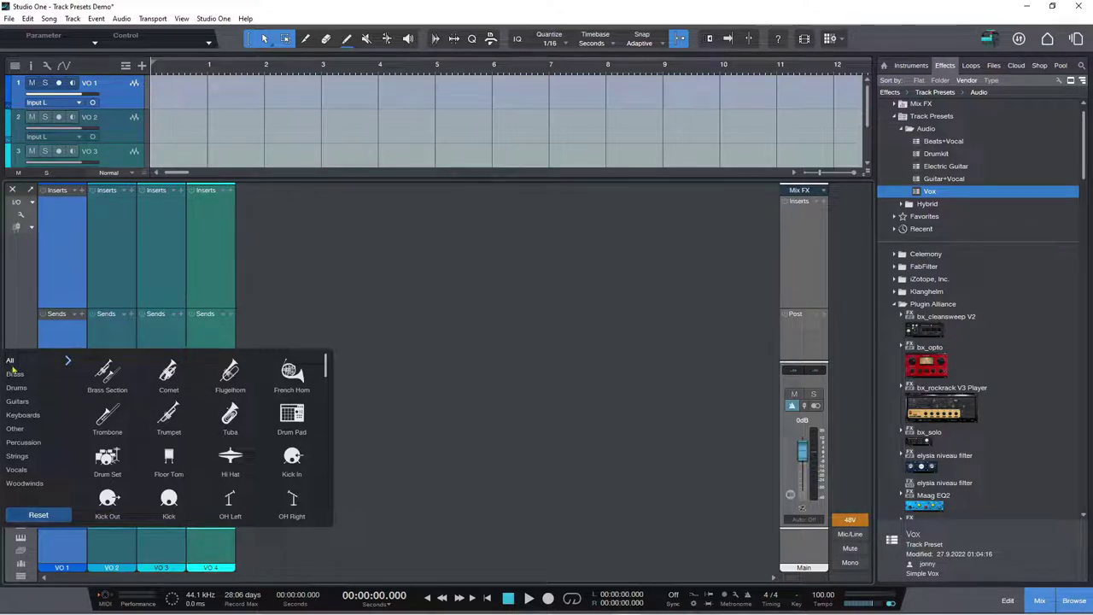
{"action": "scroll", "coordinate": [313, 443], "scroll_direction": "down", "scroll_amount": 8}
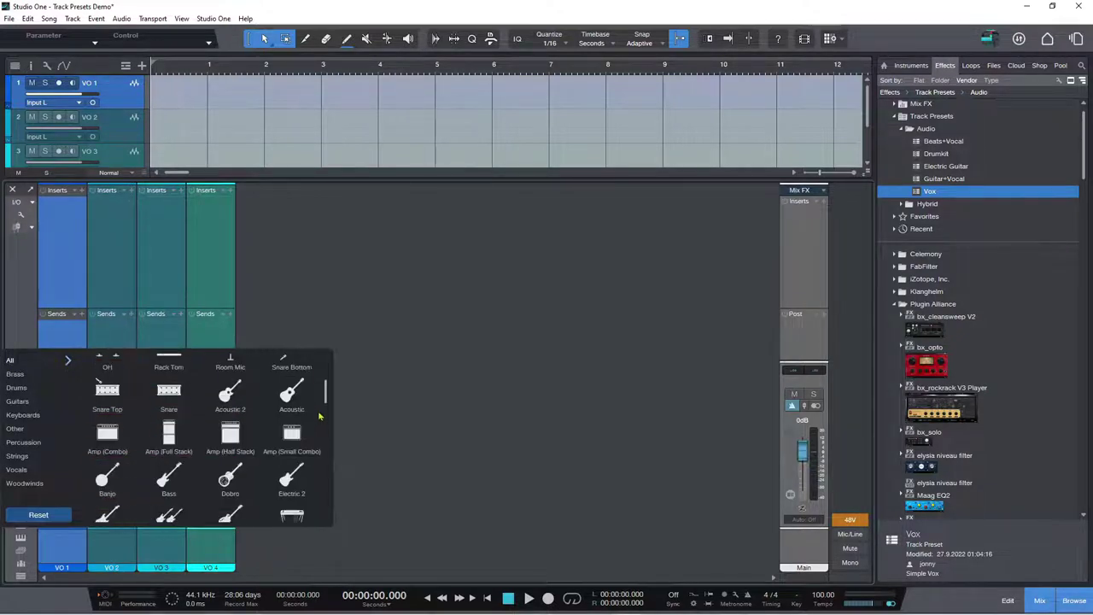
{"action": "scroll", "coordinate": [319, 416], "scroll_direction": "down", "scroll_amount": 10}
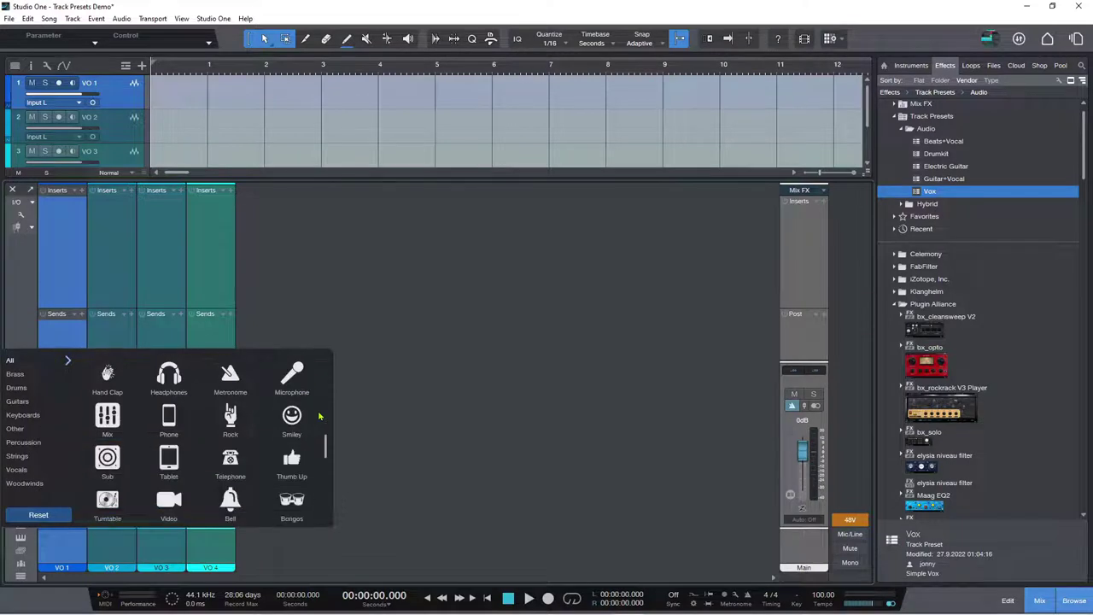
{"action": "scroll", "coordinate": [318, 416], "scroll_direction": "down", "scroll_amount": 10}
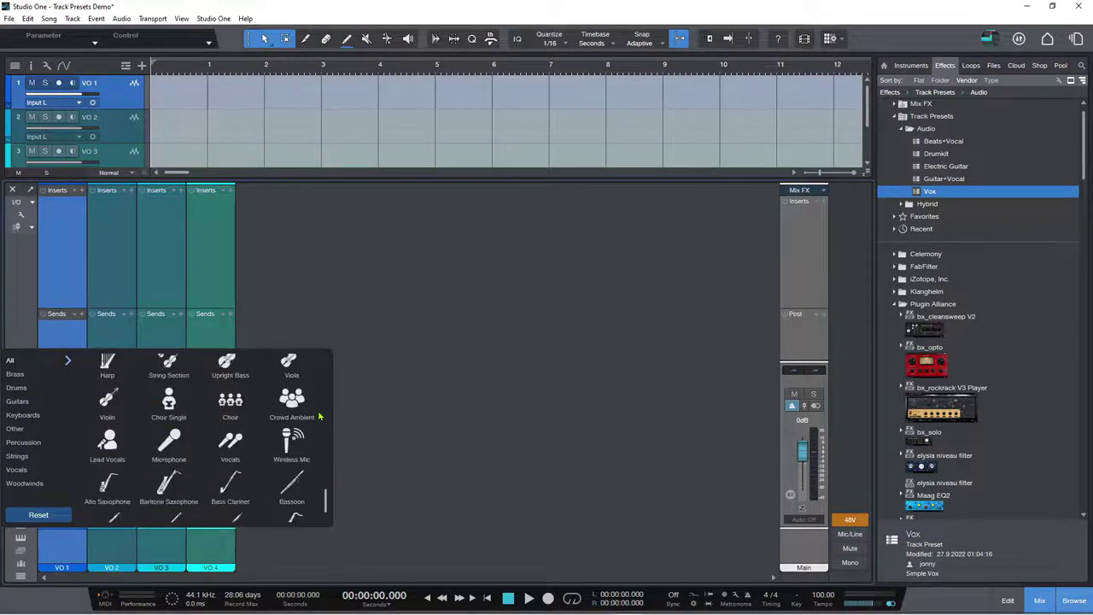
{"action": "scroll", "coordinate": [319, 415], "scroll_direction": "up", "scroll_amount": 4}
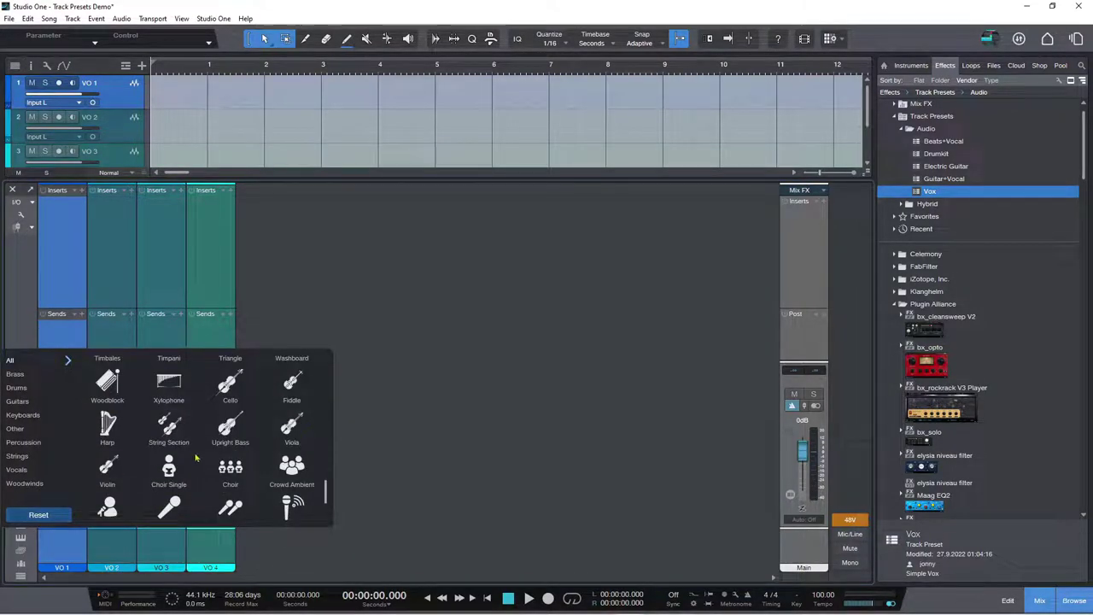
{"action": "scroll", "coordinate": [291, 462], "scroll_direction": "up", "scroll_amount": 8}
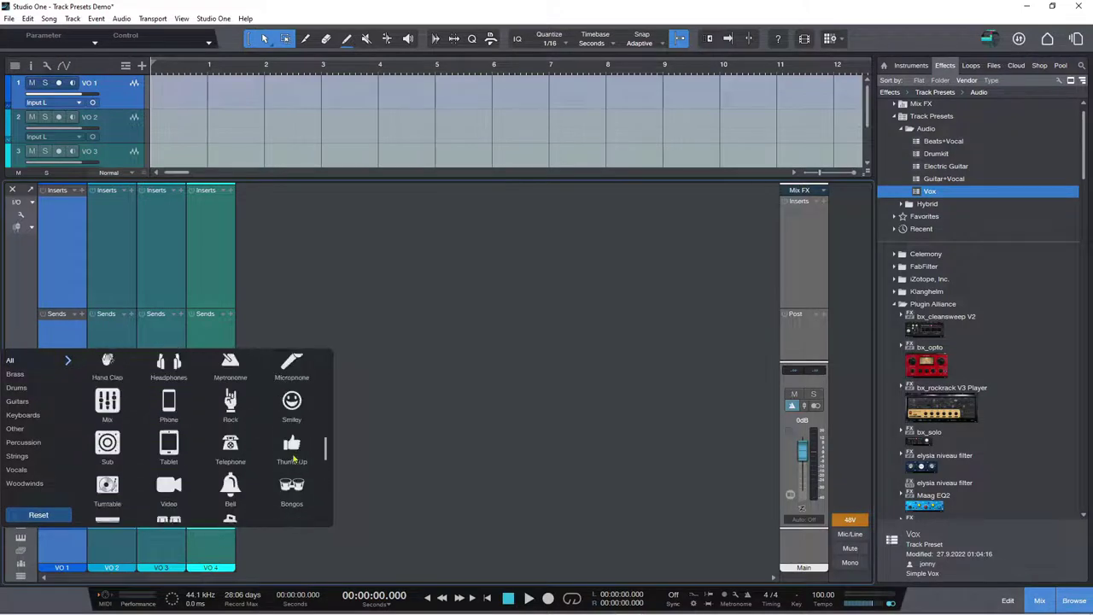
{"action": "scroll", "coordinate": [291, 459], "scroll_direction": "up", "scroll_amount": 8}
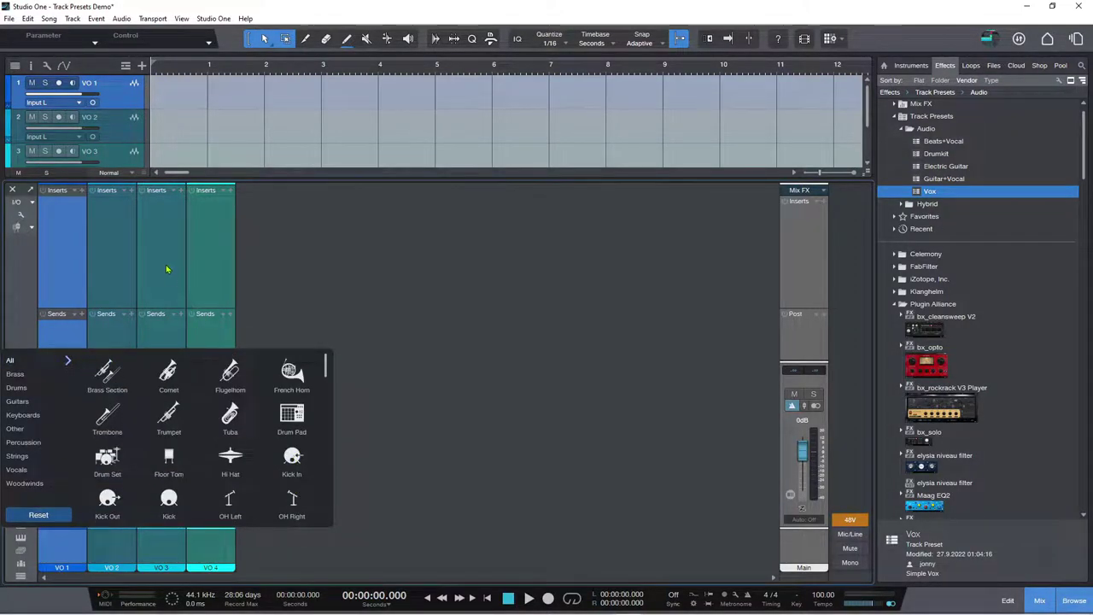
Browse the Brass, Drums, Guitars and Keyboards icon categories.
{"action": "left_click", "coordinate": [15, 373]}
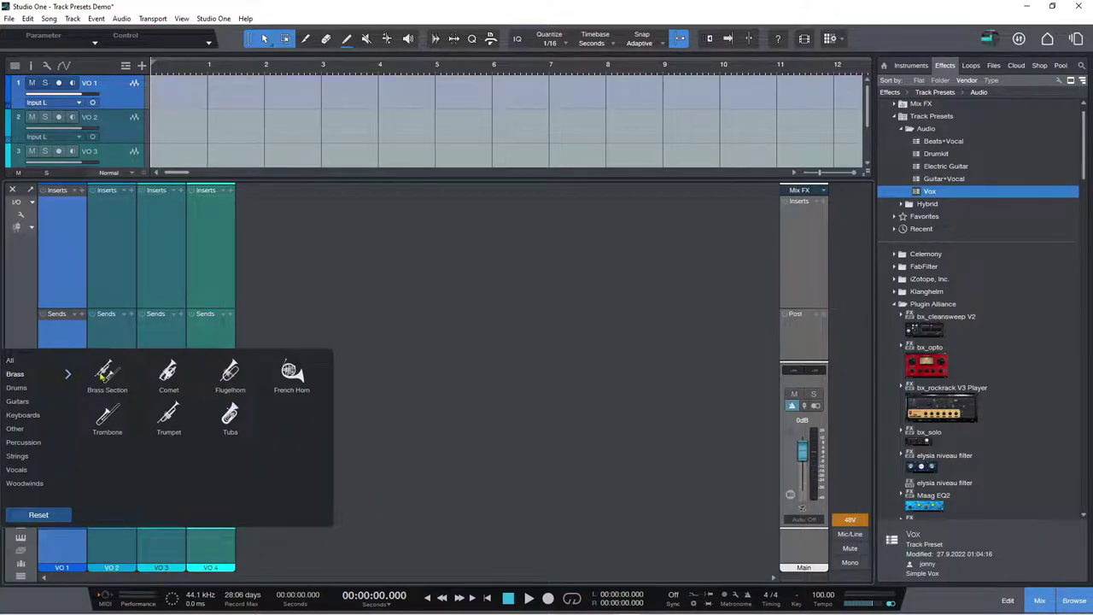
{"action": "left_click", "coordinate": [17, 388]}
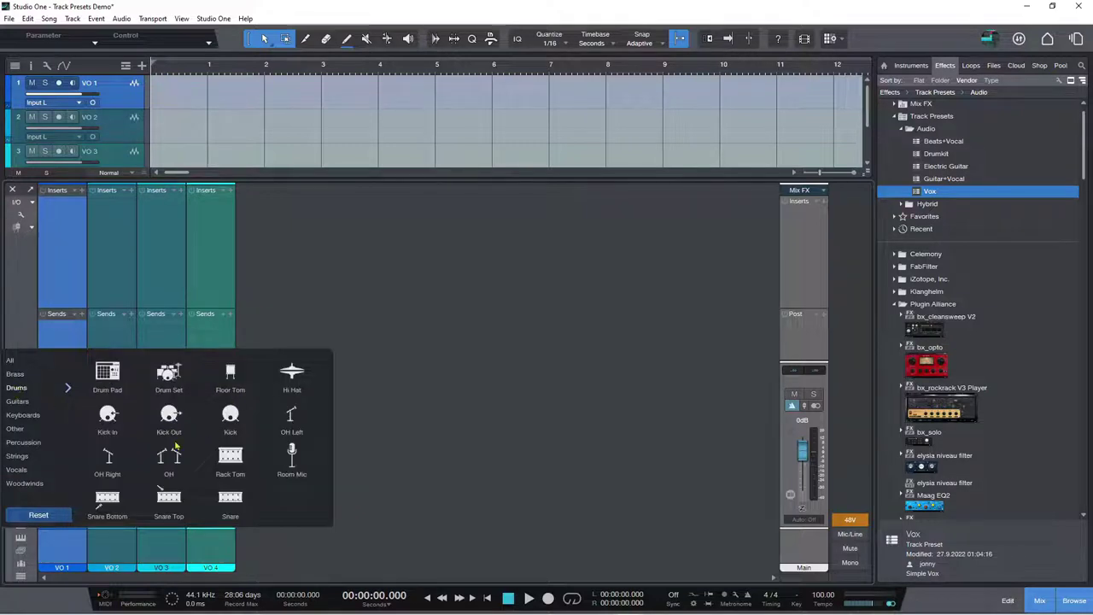
{"action": "left_click", "coordinate": [20, 401]}
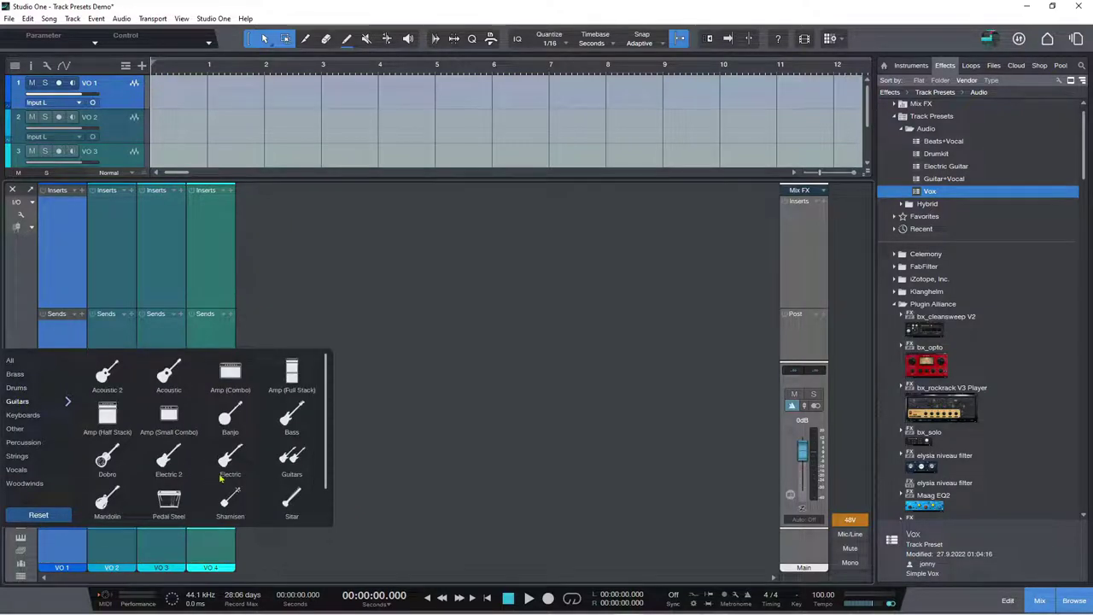
{"action": "scroll", "coordinate": [295, 437], "scroll_direction": "down", "scroll_amount": 1}
{"action": "scroll", "coordinate": [294, 439], "scroll_direction": "up", "scroll_amount": 1}
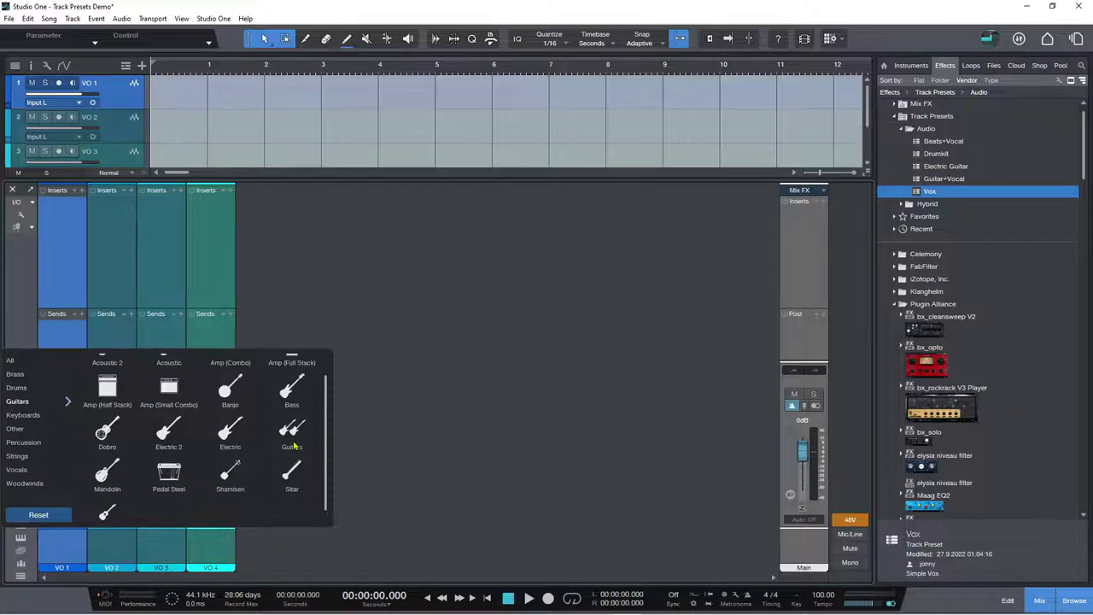
{"action": "scroll", "coordinate": [294, 444], "scroll_direction": "down", "scroll_amount": 1}
{"action": "scroll", "coordinate": [291, 444], "scroll_direction": "up", "scroll_amount": 1}
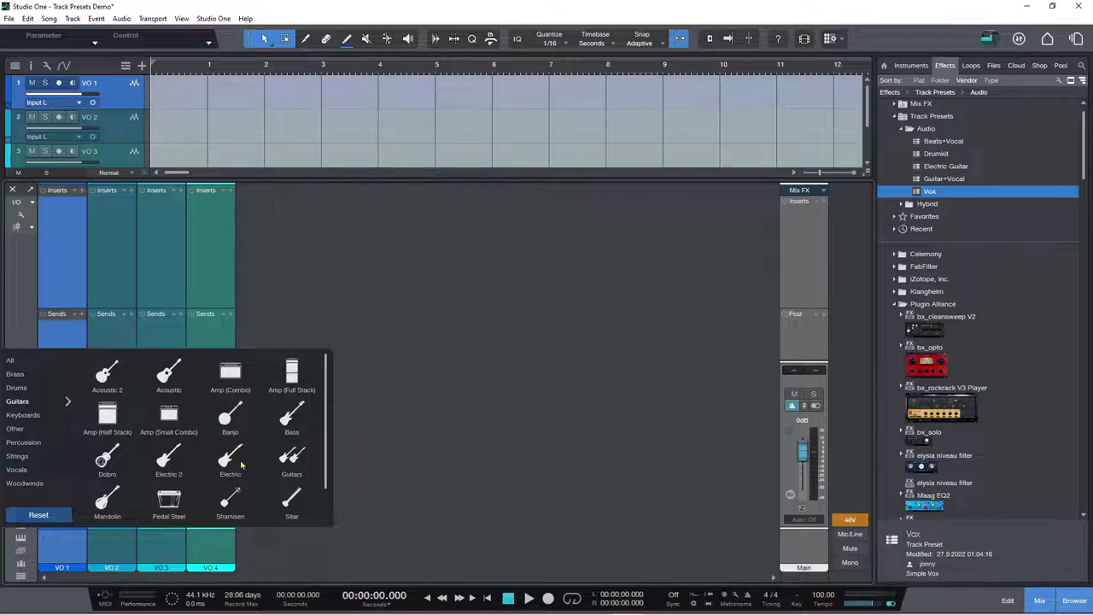
{"action": "scroll", "coordinate": [242, 465], "scroll_direction": "down", "scroll_amount": 1}
{"action": "scroll", "coordinate": [247, 469], "scroll_direction": "down", "scroll_amount": 1}
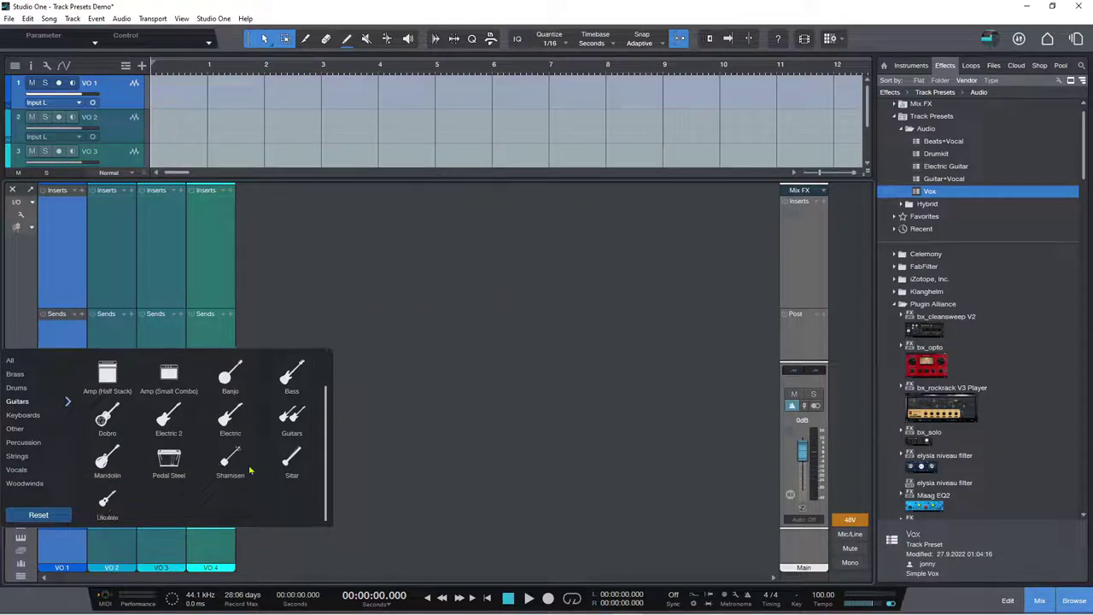
{"action": "scroll", "coordinate": [203, 480], "scroll_direction": "up", "scroll_amount": 3}
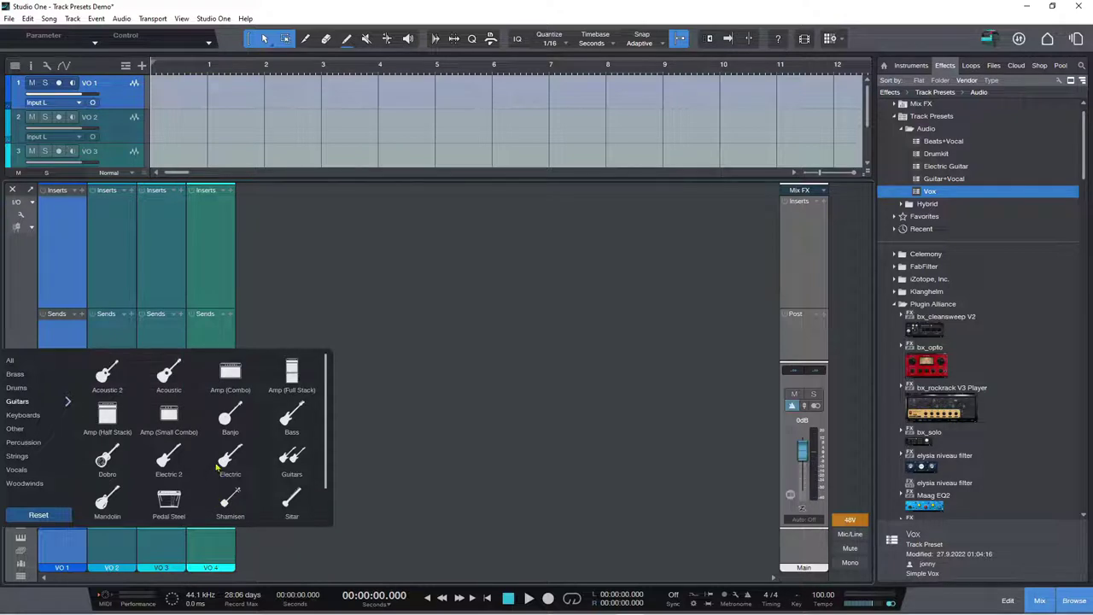
{"action": "left_click", "coordinate": [28, 417]}
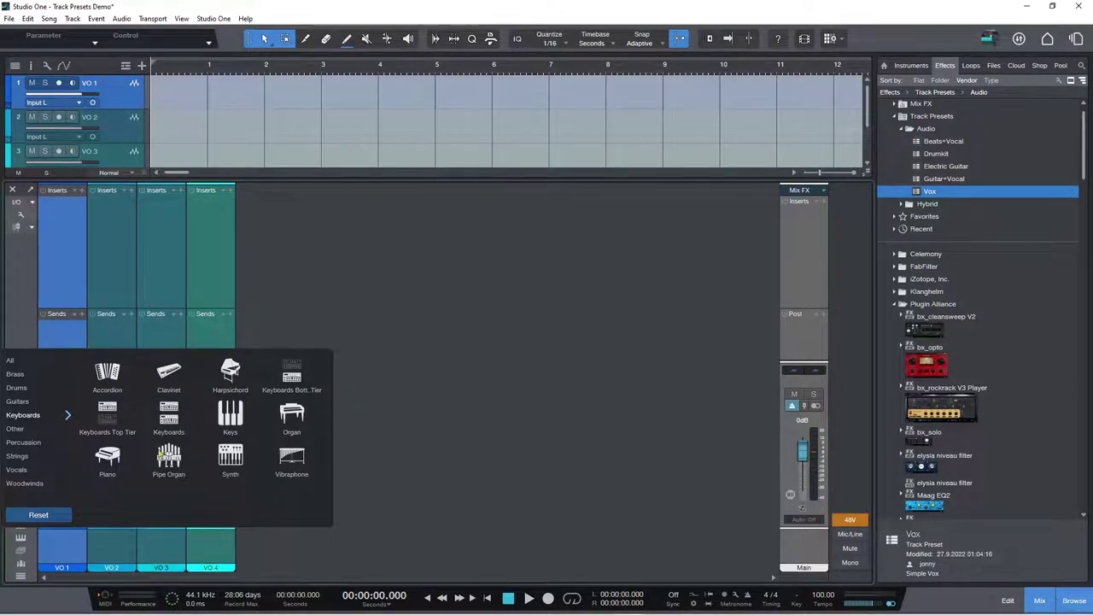
Browse the Other, Percussion, Strings, Vocals and Woodwinds categories, then close the picker.
{"action": "left_click", "coordinate": [15, 429]}
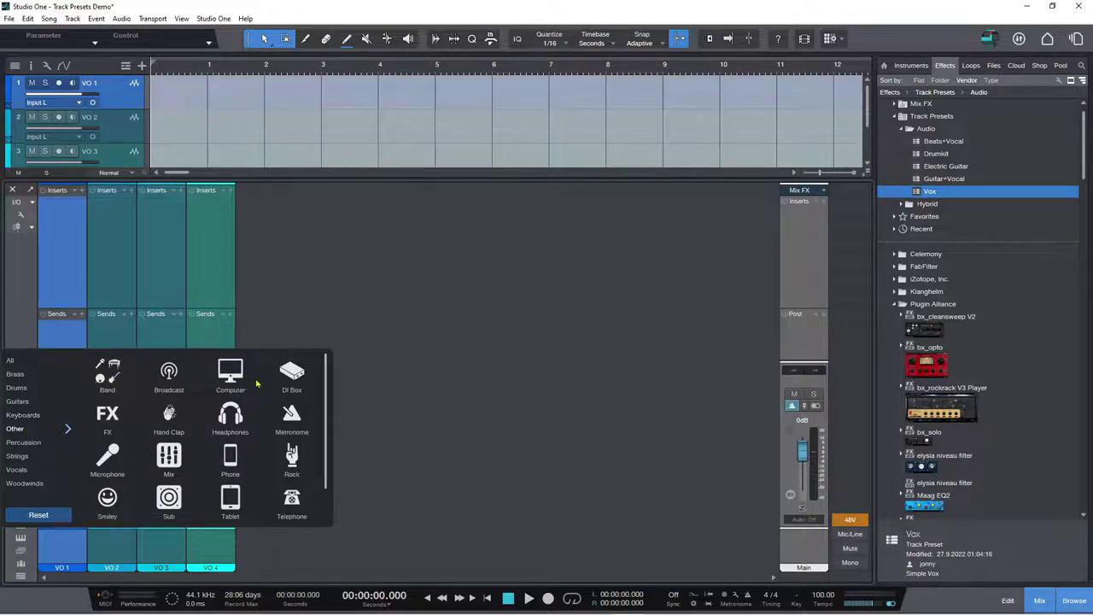
{"action": "scroll", "coordinate": [262, 386], "scroll_direction": "down", "scroll_amount": 1}
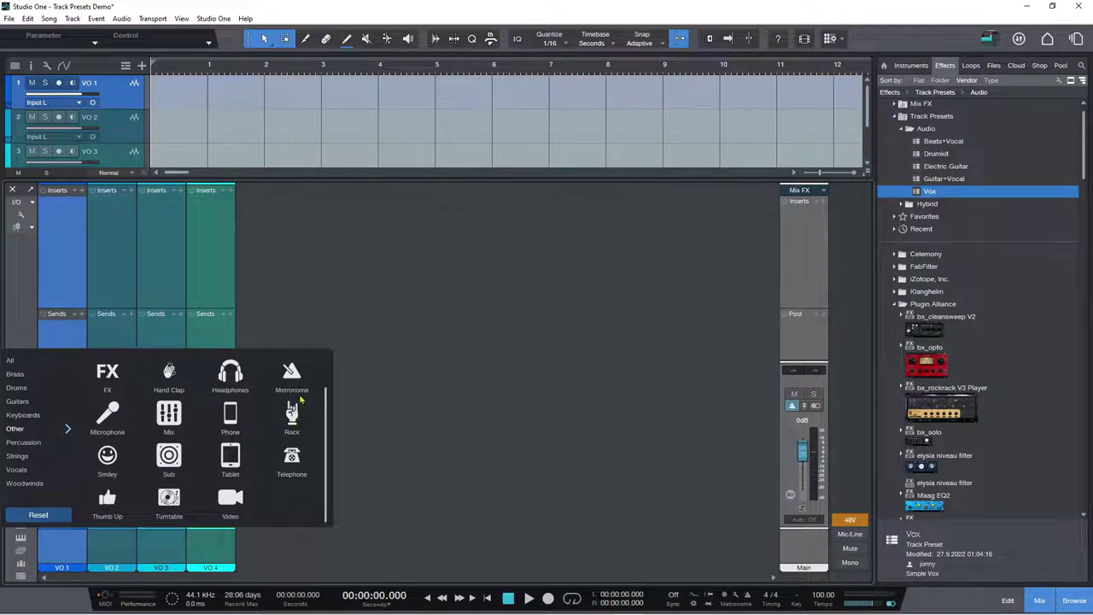
{"action": "left_click", "coordinate": [22, 442]}
{"action": "left_click", "coordinate": [19, 457]}
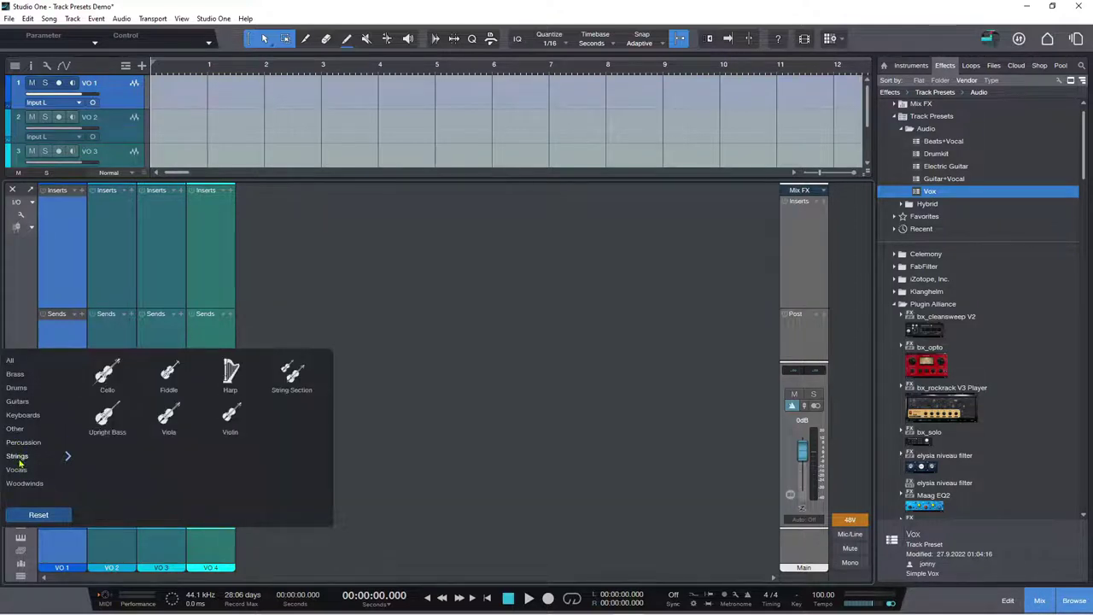
{"action": "left_click", "coordinate": [19, 470]}
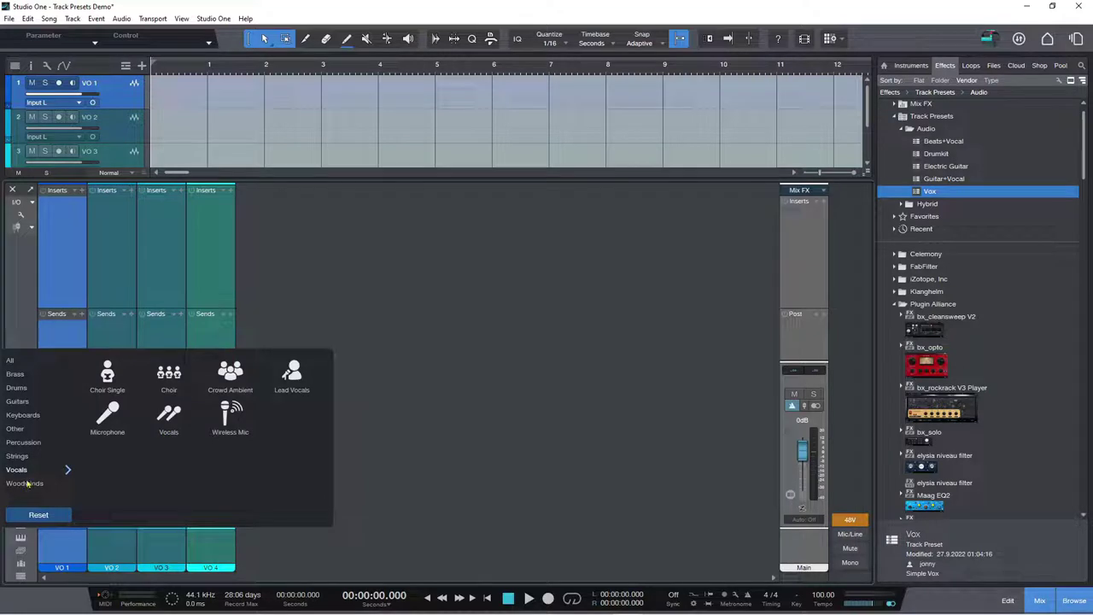
{"action": "left_click", "coordinate": [26, 483]}
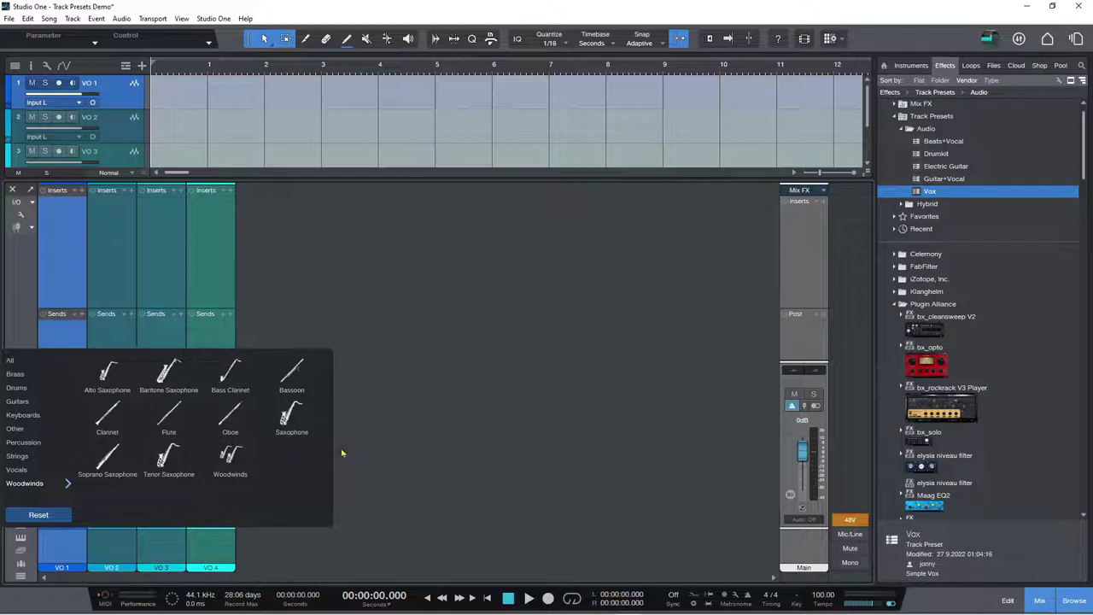
{"action": "left_click", "coordinate": [374, 474]}
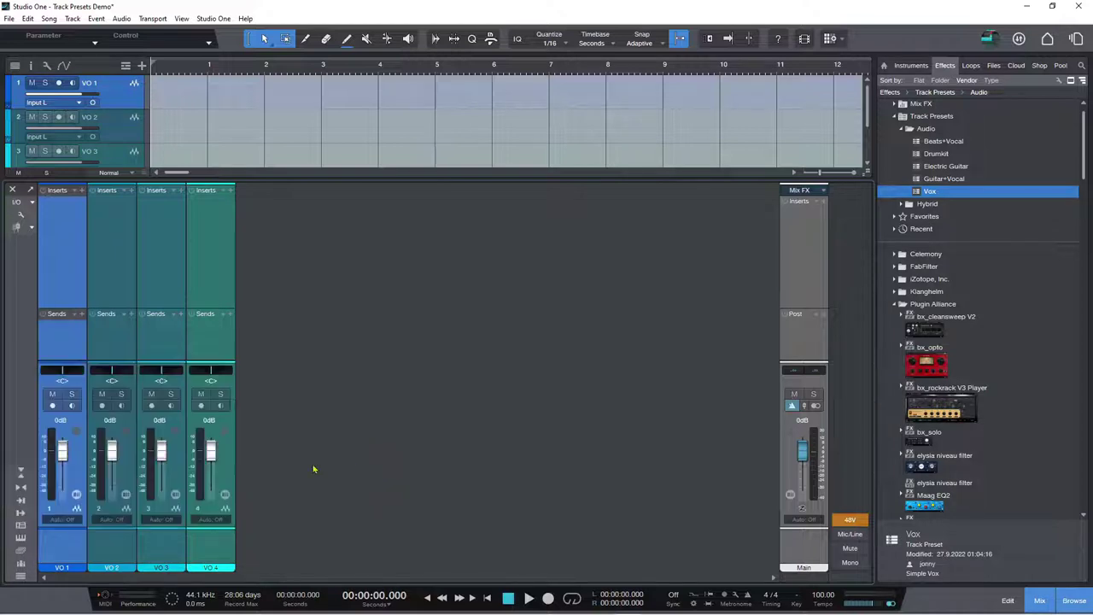
Give the VO 1 channel the Lead Vocals icon.
{"action": "left_click", "coordinate": [62, 544]}
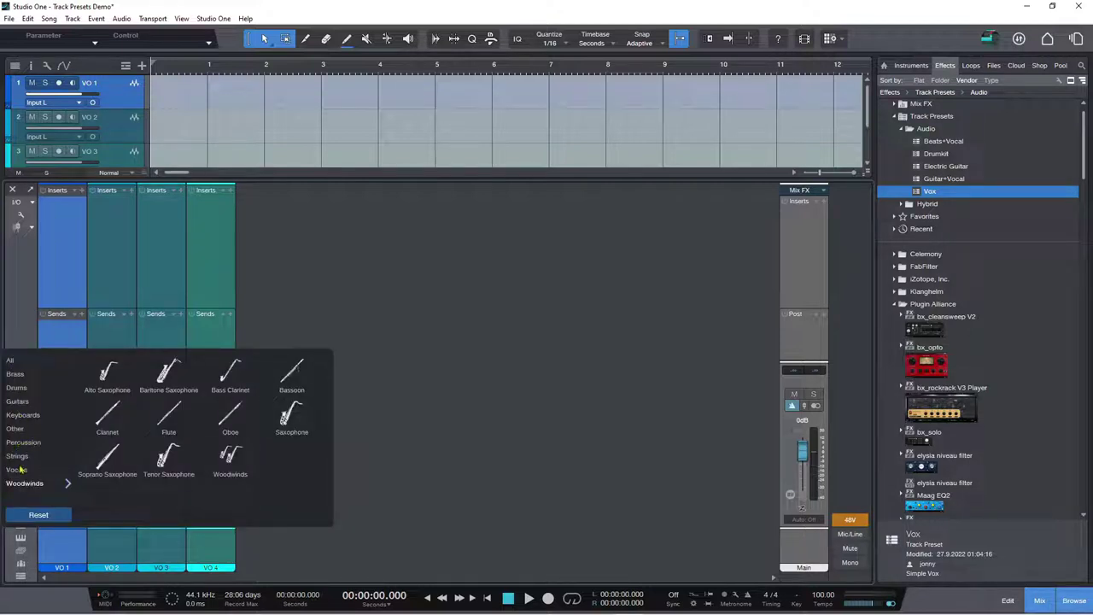
{"action": "left_click", "coordinate": [19, 470]}
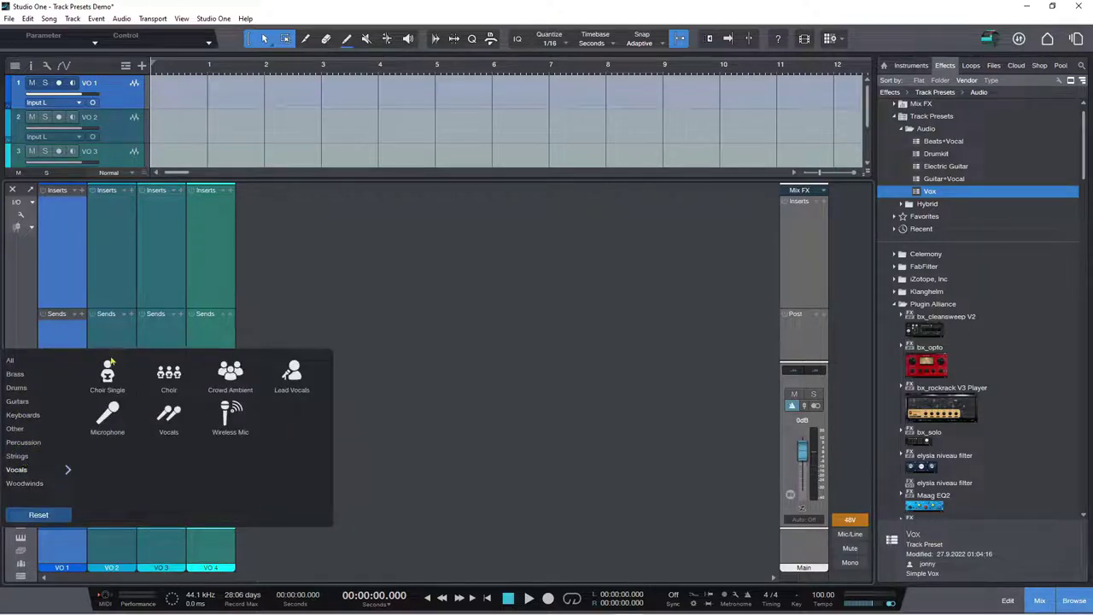
{"action": "left_click", "coordinate": [294, 375]}
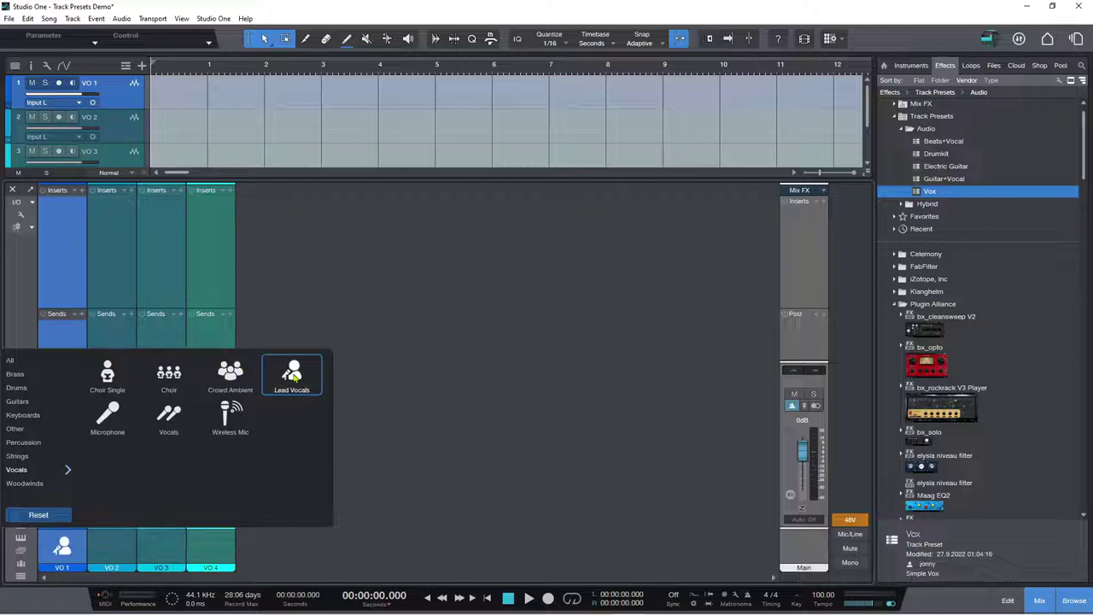
{"action": "left_click", "coordinate": [110, 551]}
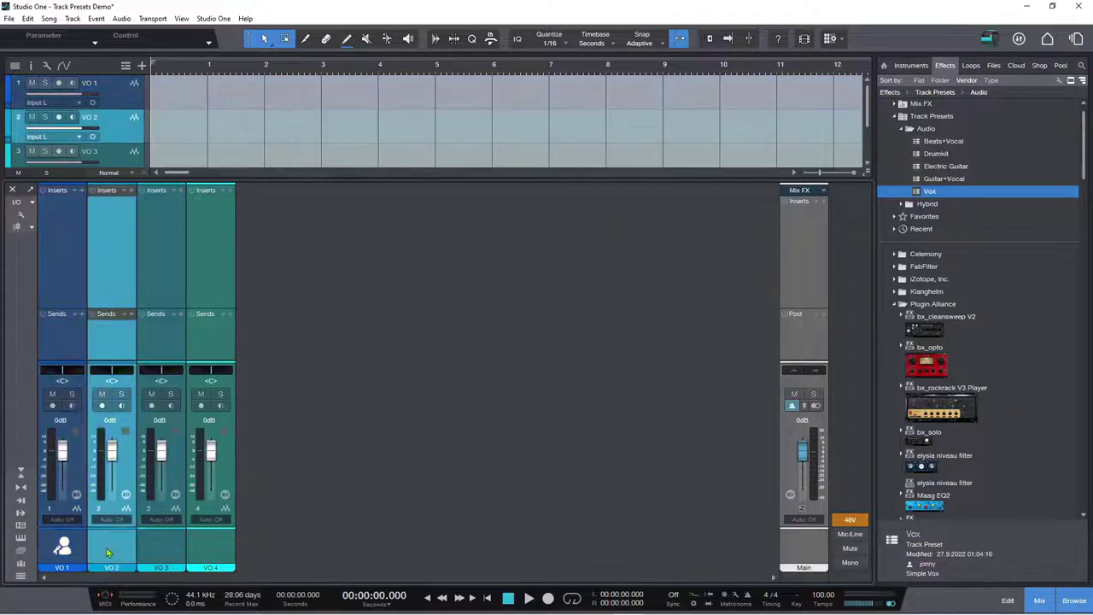
Give channels VO 2, VO 3 and VO 4 the Vocals microphone icon.
{"action": "left_click", "coordinate": [110, 551]}
{"action": "left_click", "coordinate": [218, 286], "text": "shift"}
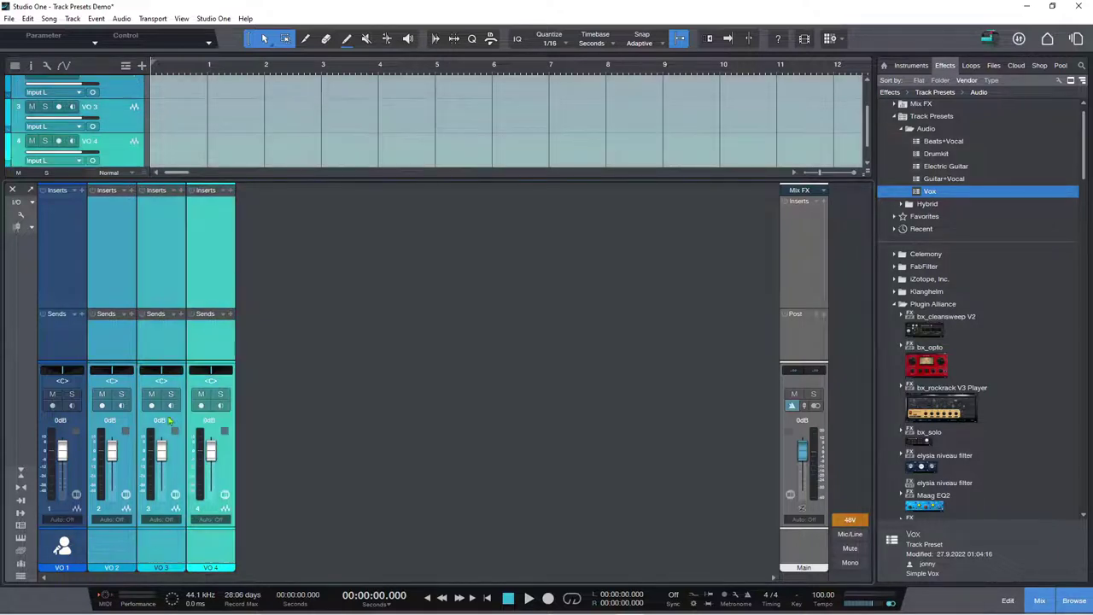
{"action": "left_click", "coordinate": [122, 548]}
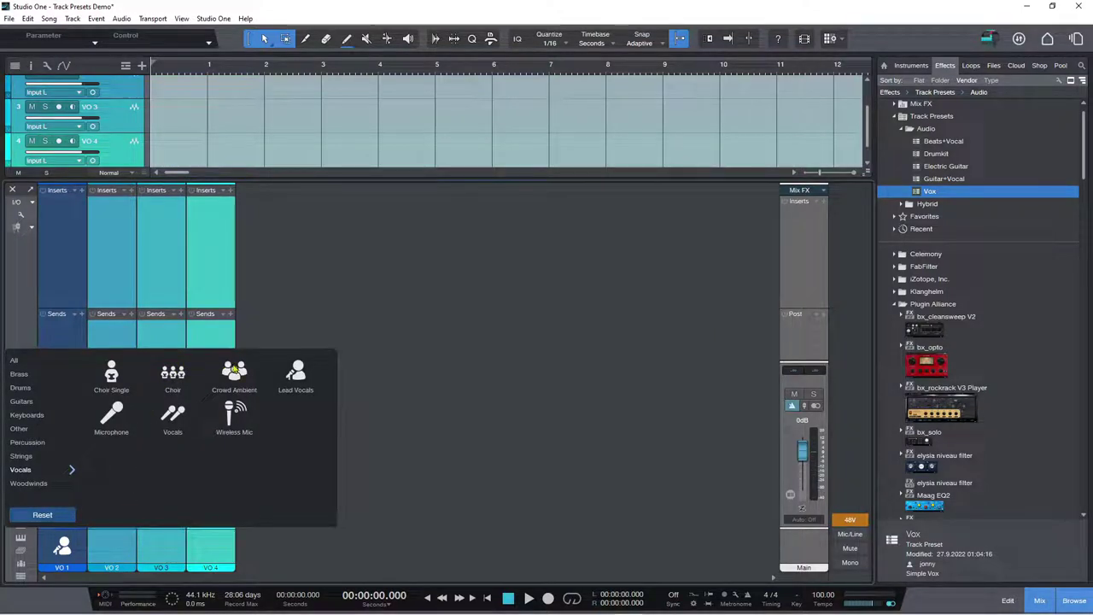
{"action": "left_click", "coordinate": [173, 416]}
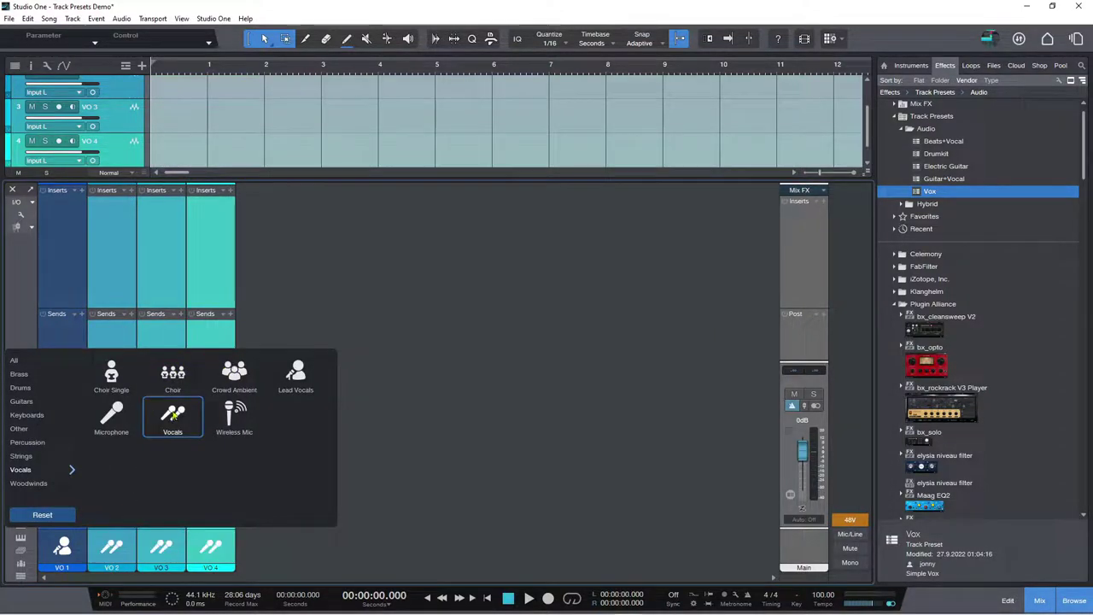
{"action": "left_click", "coordinate": [173, 375]}
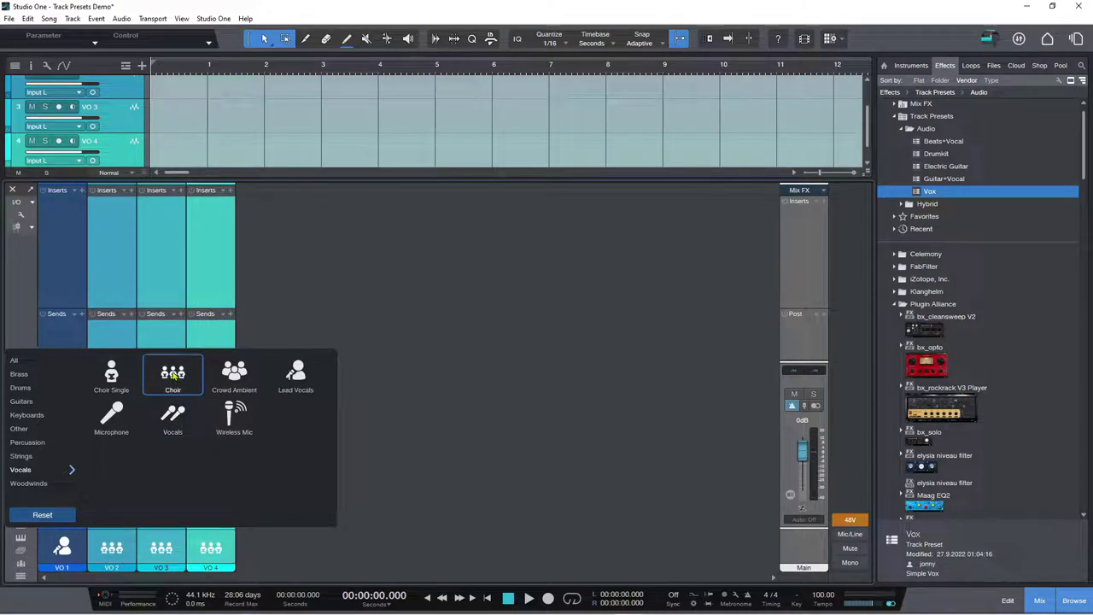
{"action": "left_click", "coordinate": [234, 373]}
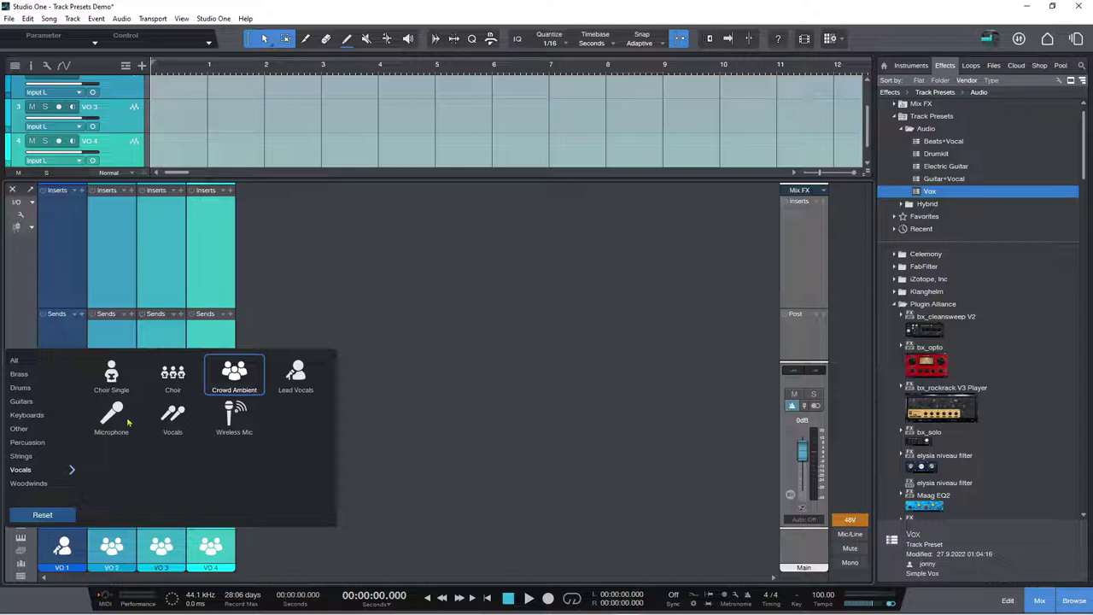
{"action": "left_click", "coordinate": [167, 417]}
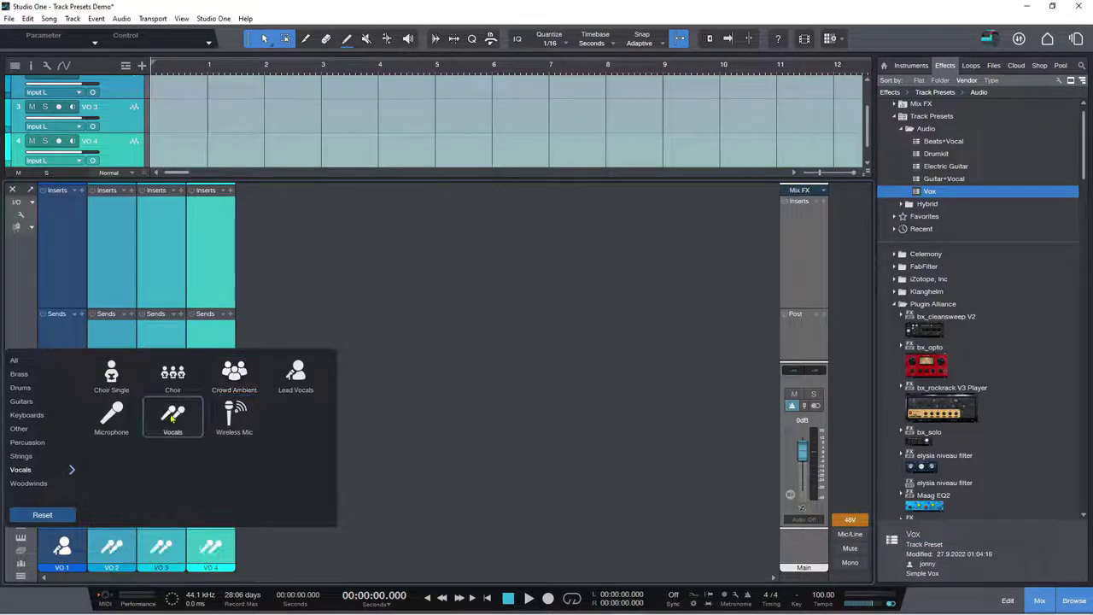
{"action": "left_click", "coordinate": [313, 561]}
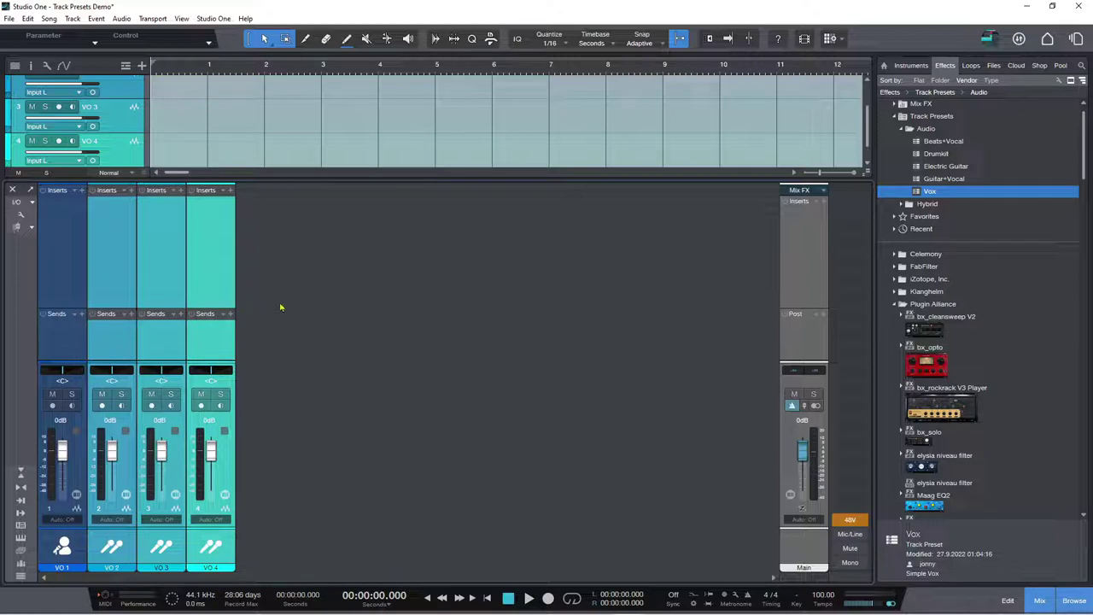
Turn on track icons in the track headers and bring the mixer back below the arrangement.
{"action": "key", "text": "F3"}
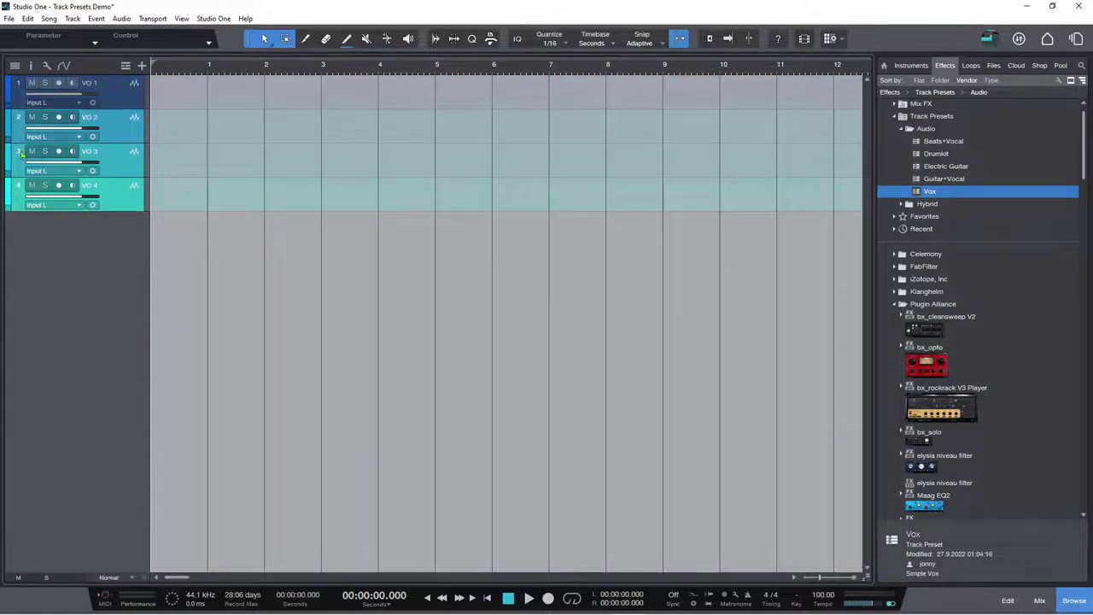
{"action": "left_click", "coordinate": [45, 67]}
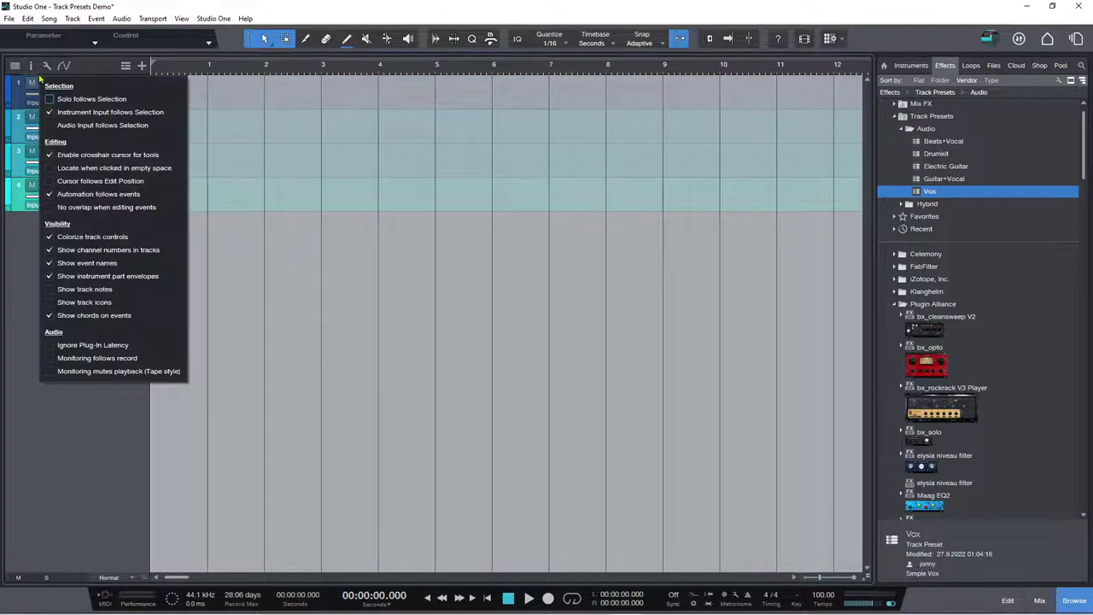
{"action": "left_click", "coordinate": [49, 301]}
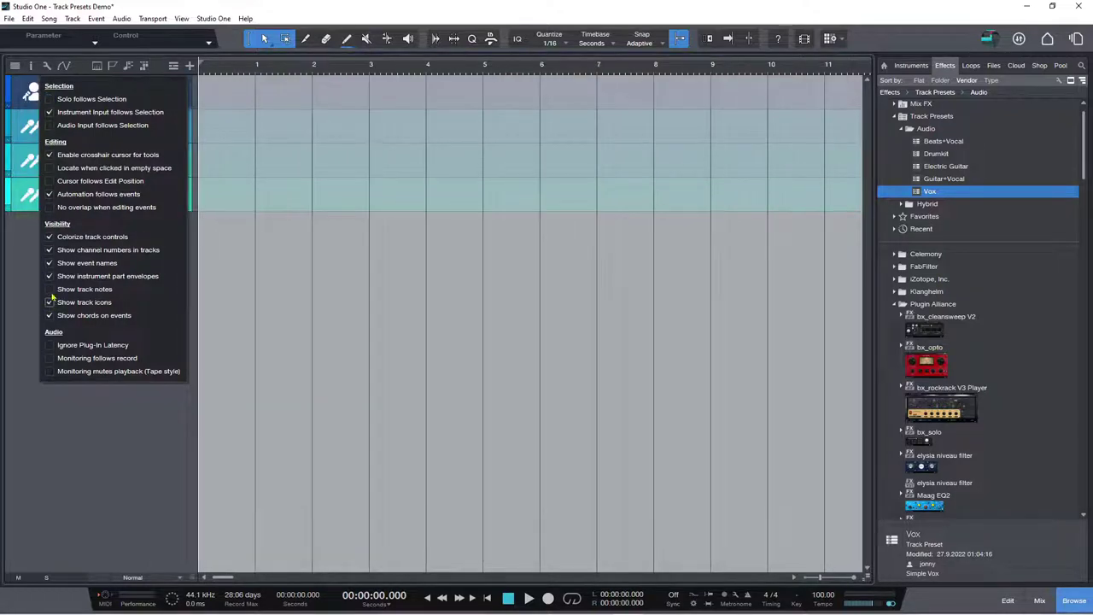
{"action": "left_click", "coordinate": [156, 444]}
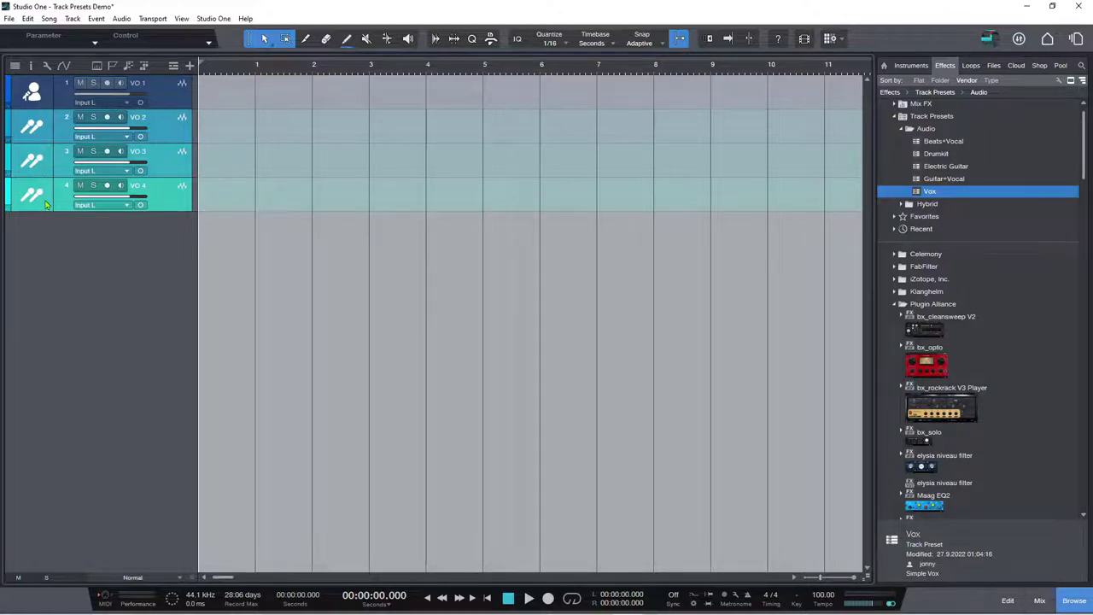
{"action": "key", "text": "F3"}
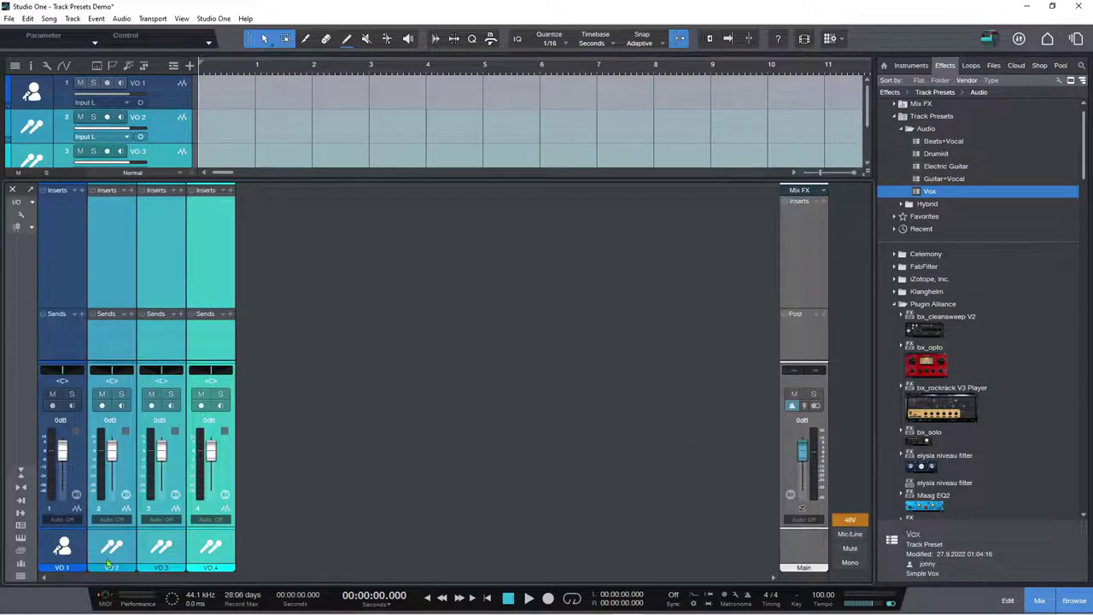
{"action": "key", "text": "F3"}
{"action": "key", "text": "F3"}
{"action": "key", "text": "F3"}
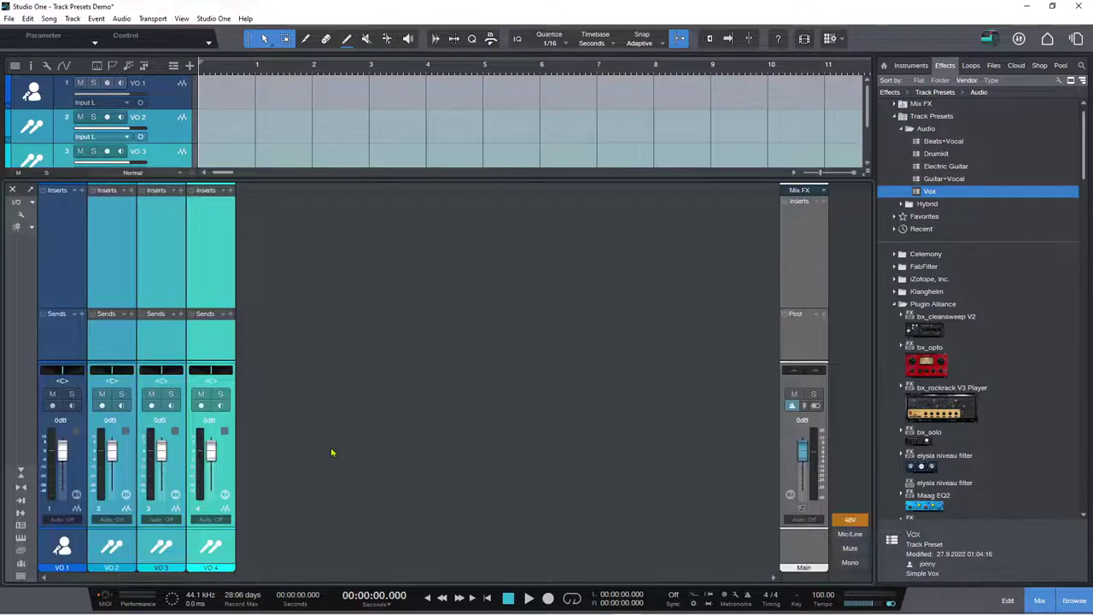
{"action": "key", "text": "F3"}
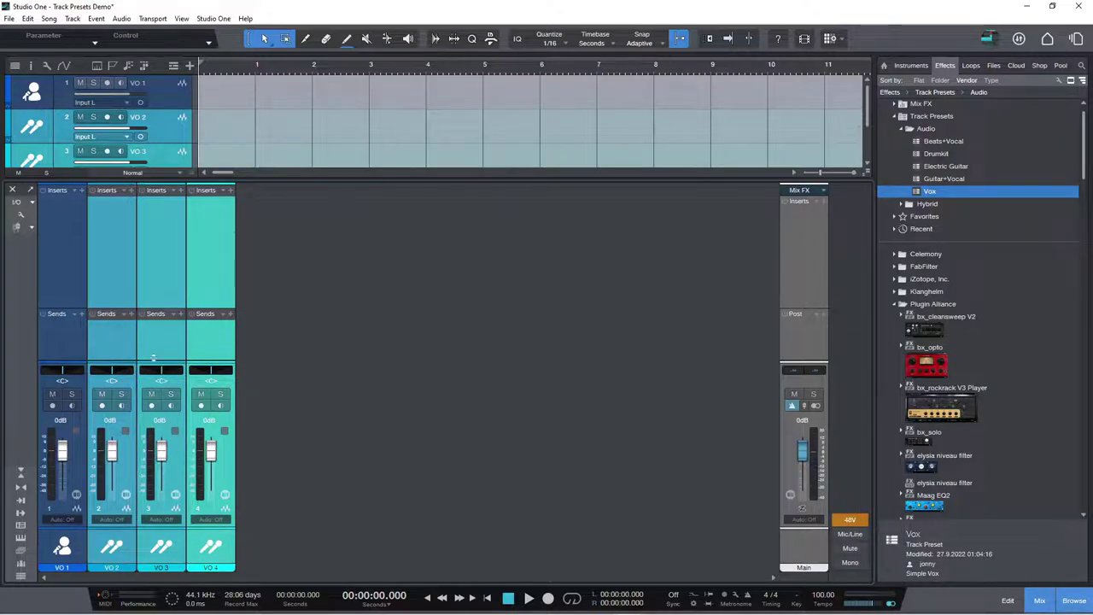
Switch to Dig Myself A Hole (Special Edition) and show its mixer.
{"action": "left_click", "coordinate": [1078, 42]}
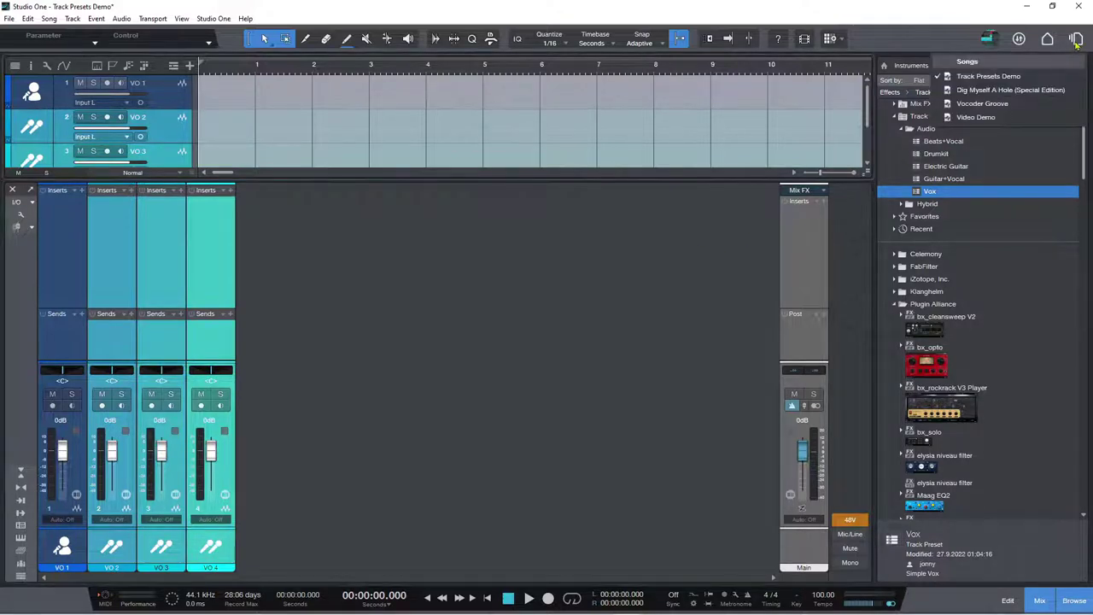
{"action": "left_click", "coordinate": [991, 83]}
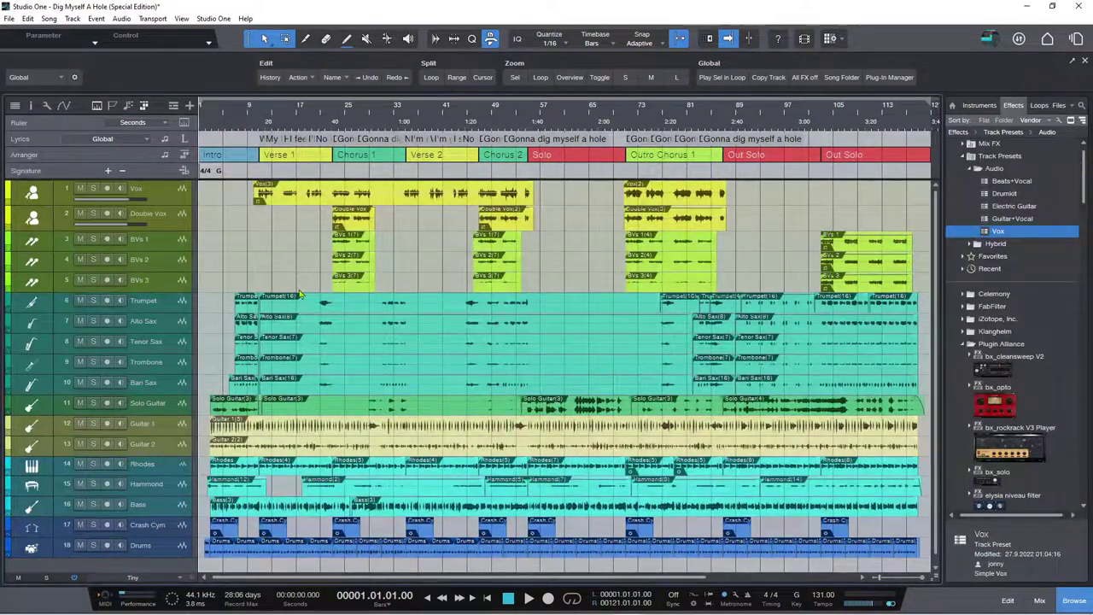
{"action": "key", "text": "F3"}
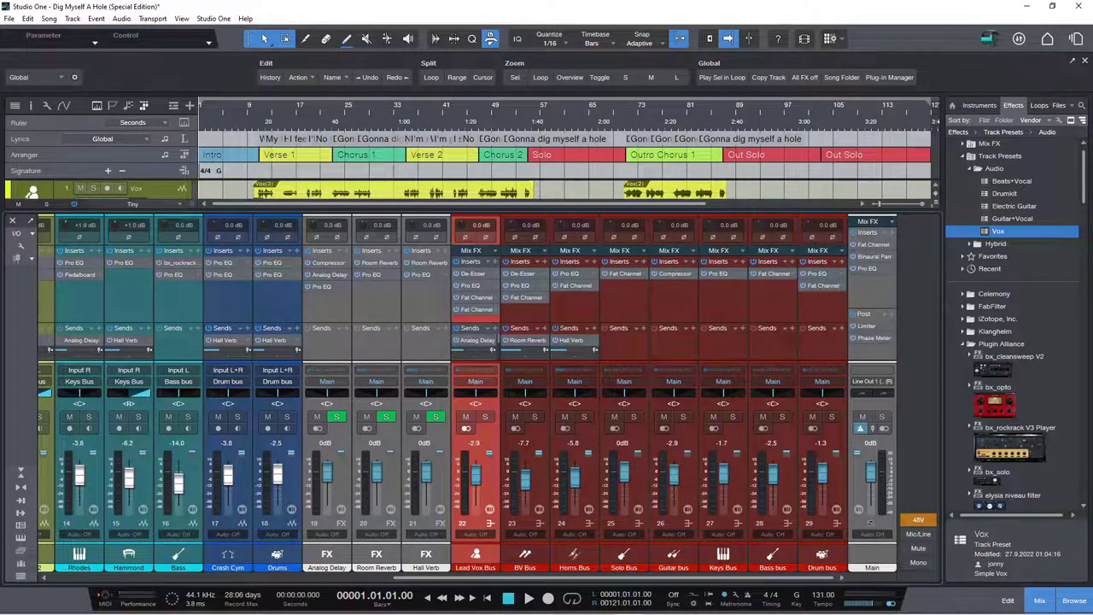
Open the mixer's channel list and solo Hammond, Bass, Solo Guitar, Tenor Sax and Trumpet.
{"action": "left_click", "coordinate": [20, 563]}
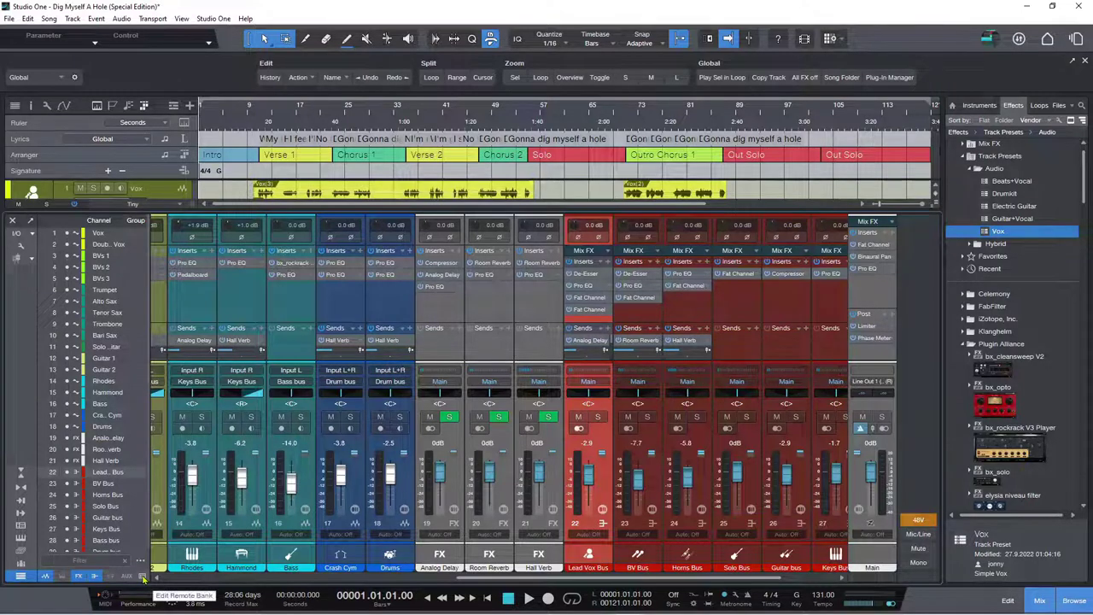
{"action": "left_click", "coordinate": [141, 563]}
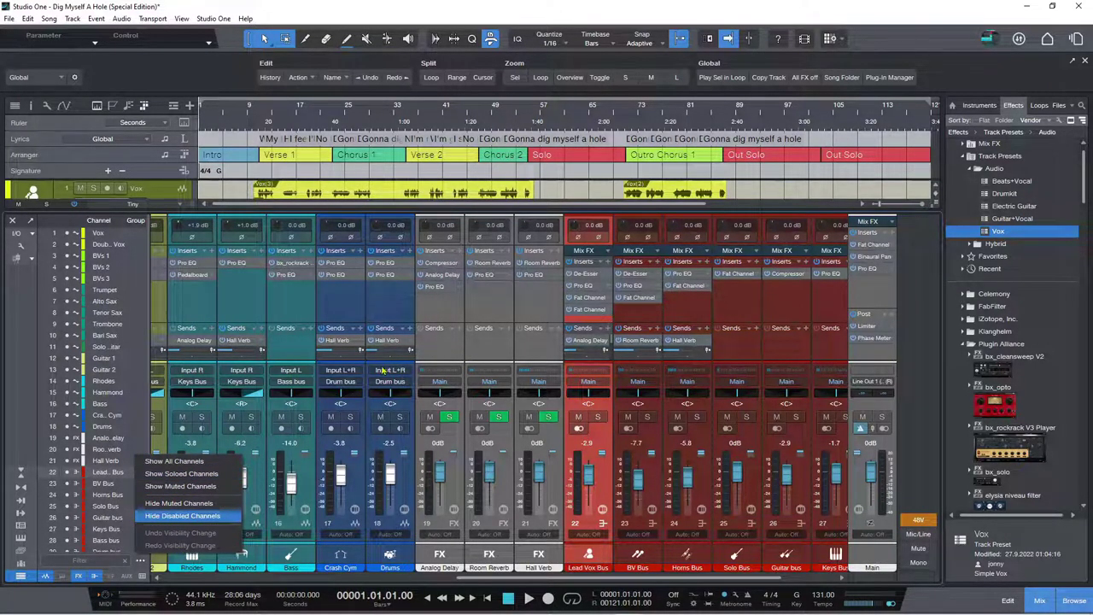
{"action": "key", "text": "Escape"}
{"action": "left_click", "coordinate": [253, 417]}
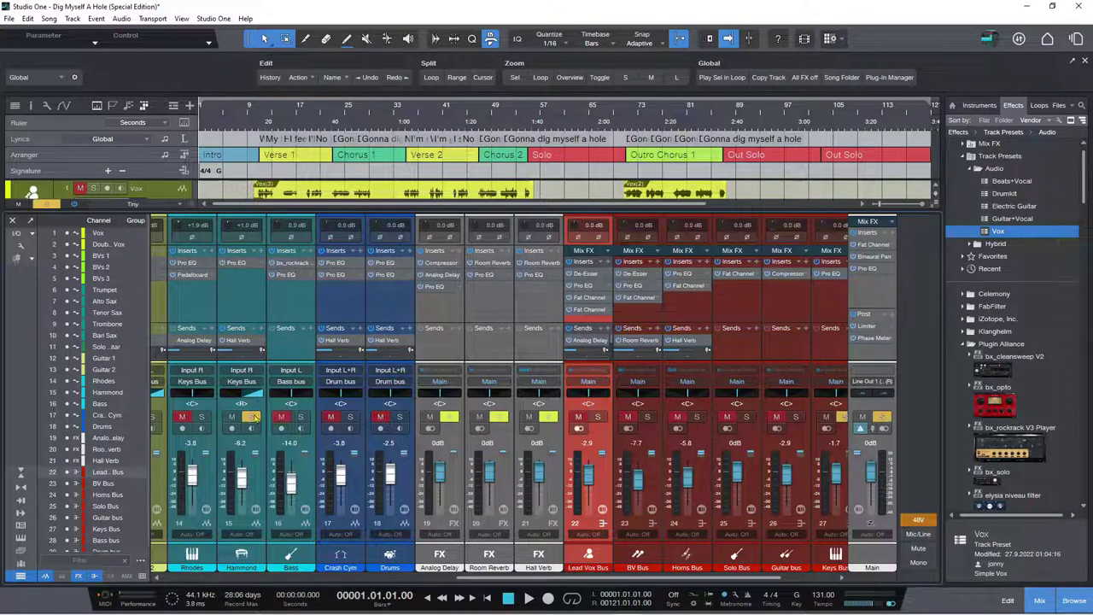
{"action": "left_click", "coordinate": [300, 417]}
{"action": "left_click_drag", "start_coordinate": [465, 578], "coordinate": [346, 589]}
{"action": "left_click", "coordinate": [480, 417]}
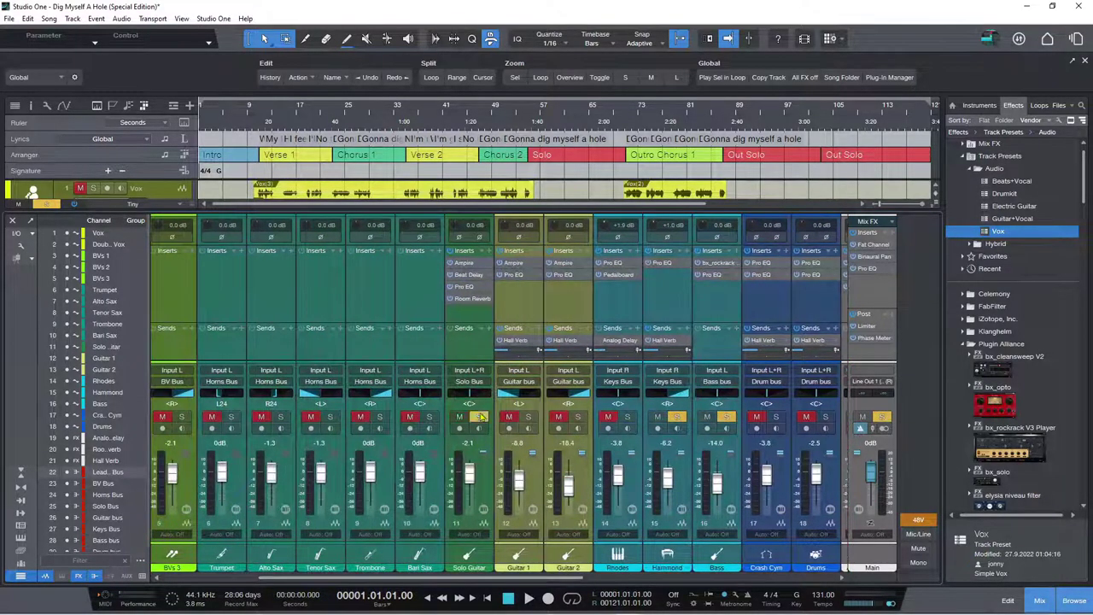
{"action": "left_click", "coordinate": [330, 416]}
{"action": "left_click", "coordinate": [231, 417]}
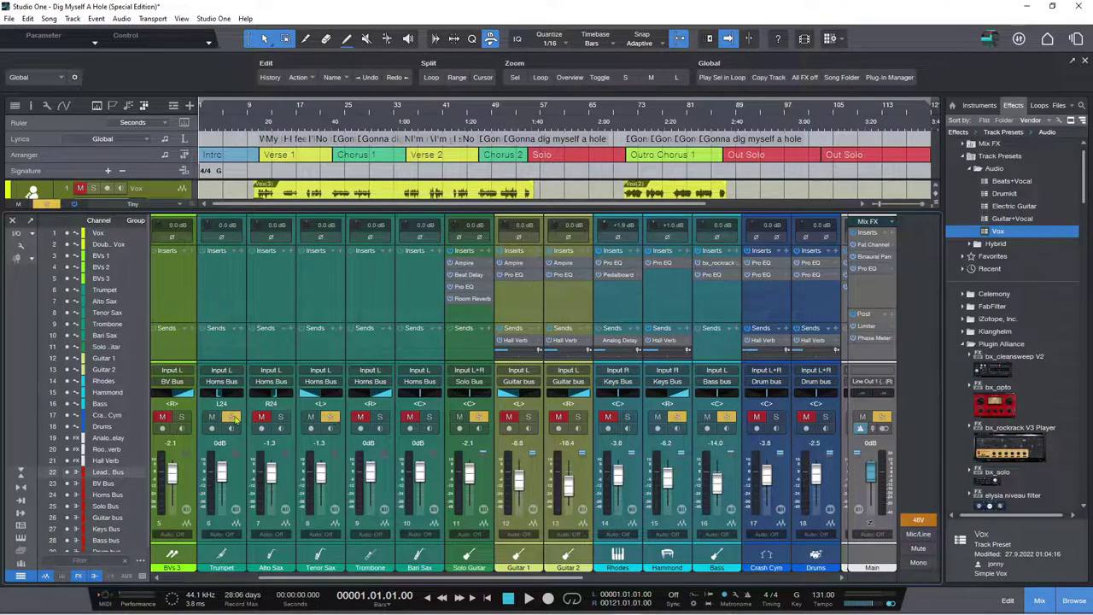
Show only the soloed channels and toggle the Bari Sax channel's visibility.
{"action": "left_click", "coordinate": [137, 562]}
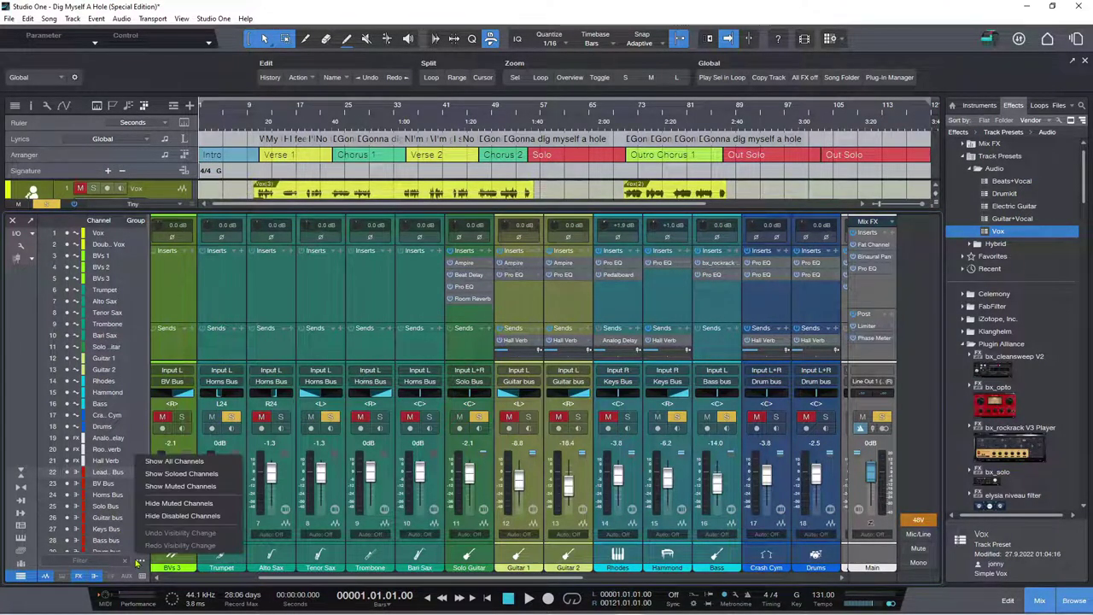
{"action": "left_click", "coordinate": [181, 473]}
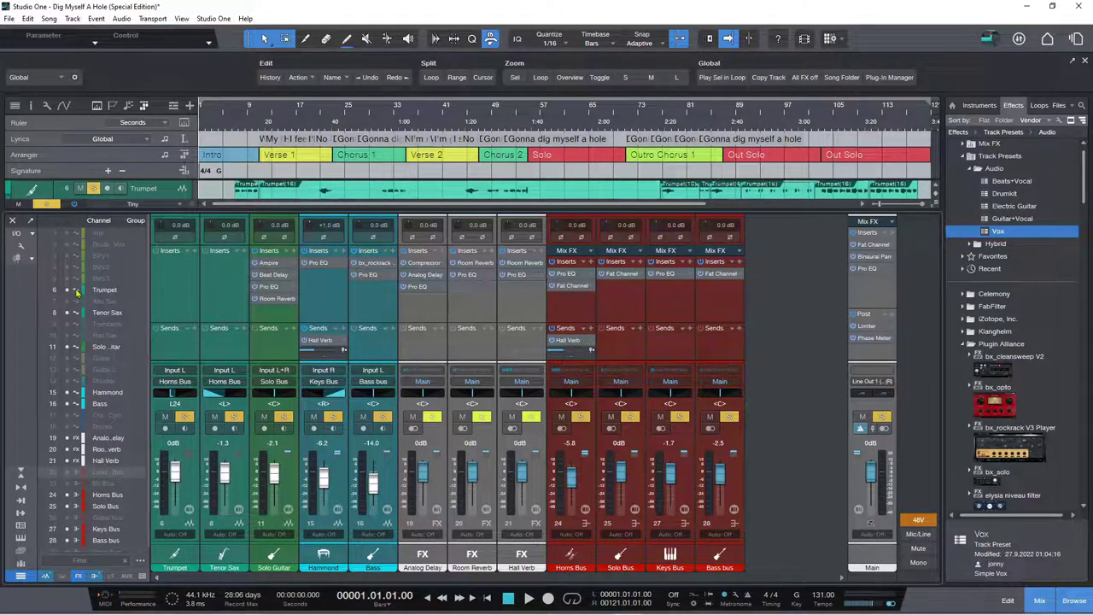
{"action": "left_click", "coordinate": [66, 336]}
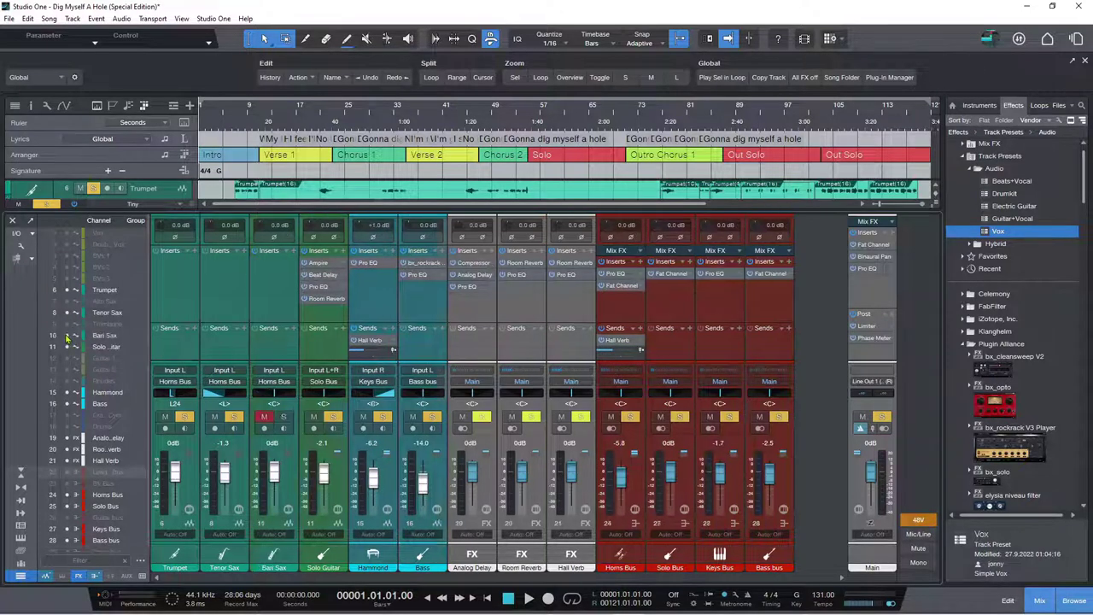
{"action": "left_click", "coordinate": [67, 336]}
{"action": "left_click", "coordinate": [67, 335]}
{"action": "left_click", "coordinate": [66, 335]}
{"action": "left_click", "coordinate": [67, 335]}
{"action": "left_click", "coordinate": [67, 335]}
{"action": "left_click", "coordinate": [66, 335]}
{"action": "left_click", "coordinate": [66, 335]}
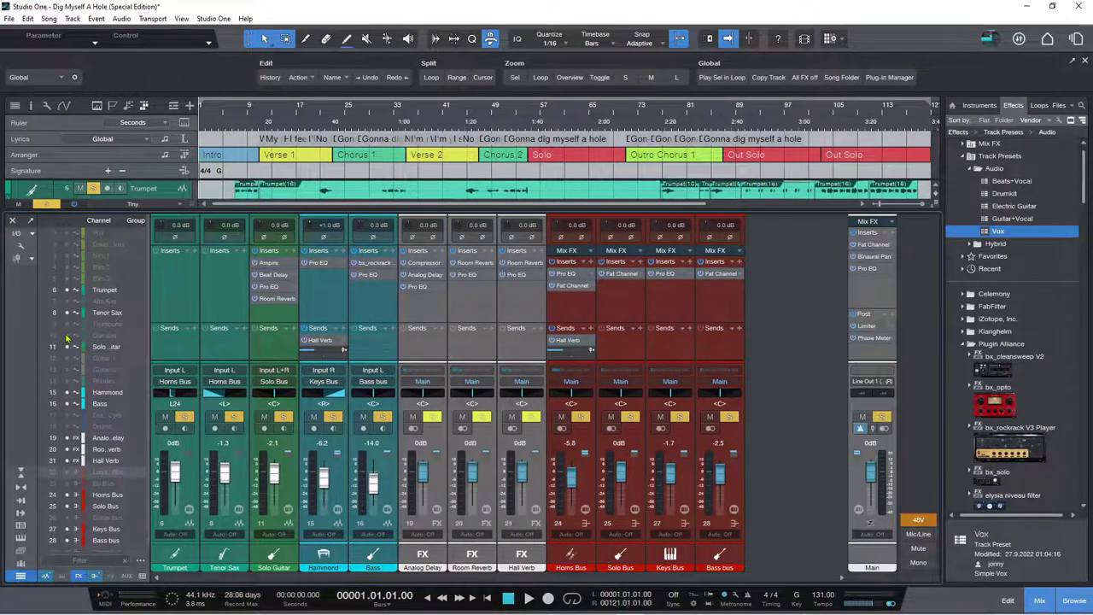
{"action": "left_click", "coordinate": [66, 336]}
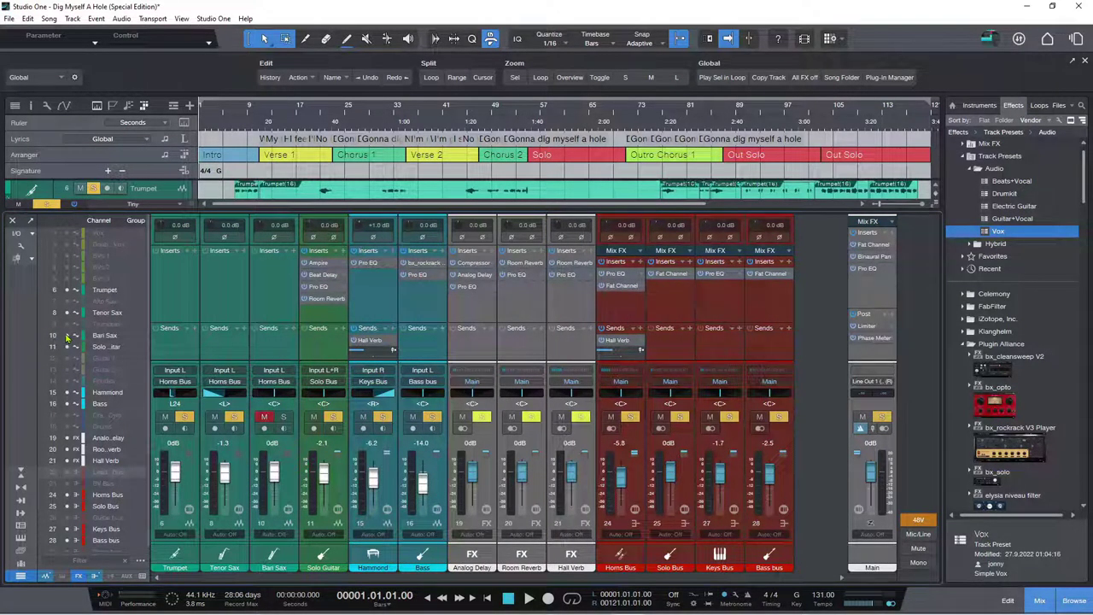
Undo the last visibility change, then show all channels again.
{"action": "left_click", "coordinate": [140, 560]}
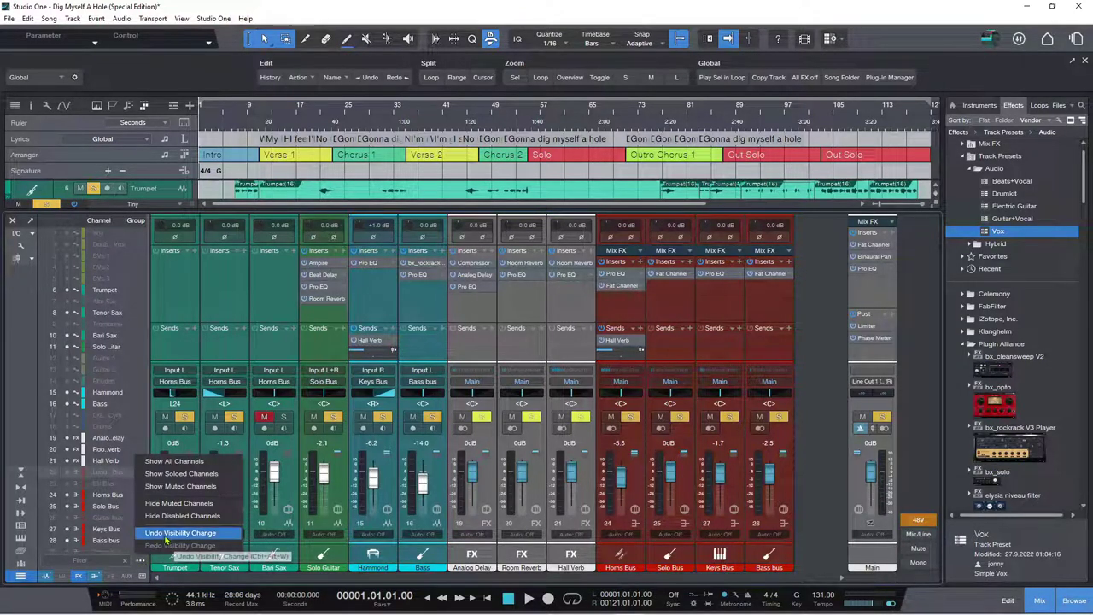
{"action": "left_click", "coordinate": [165, 534]}
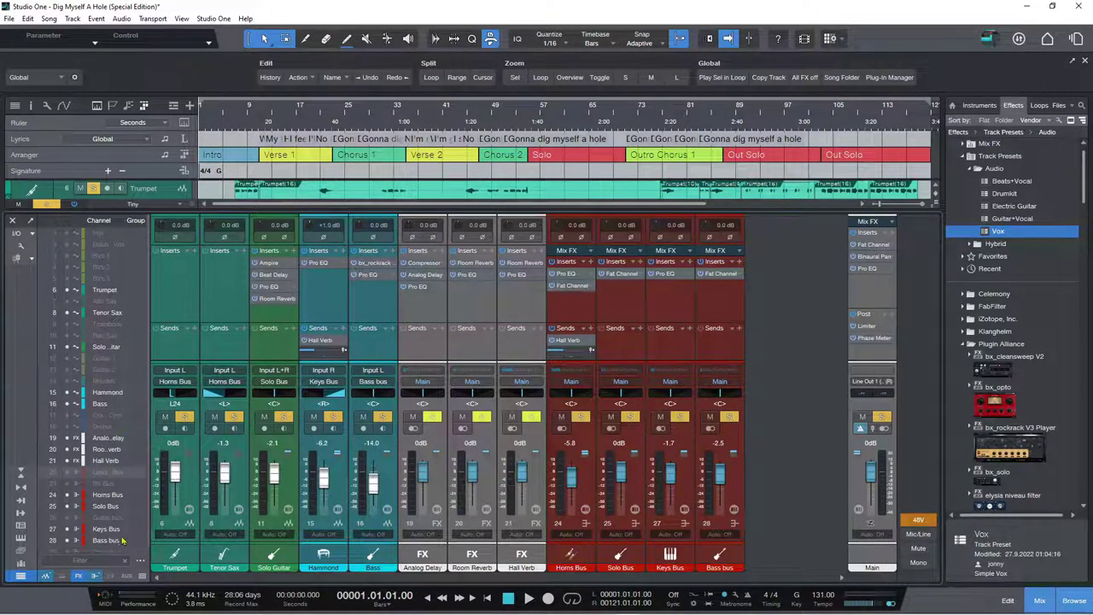
{"action": "left_click", "coordinate": [139, 562]}
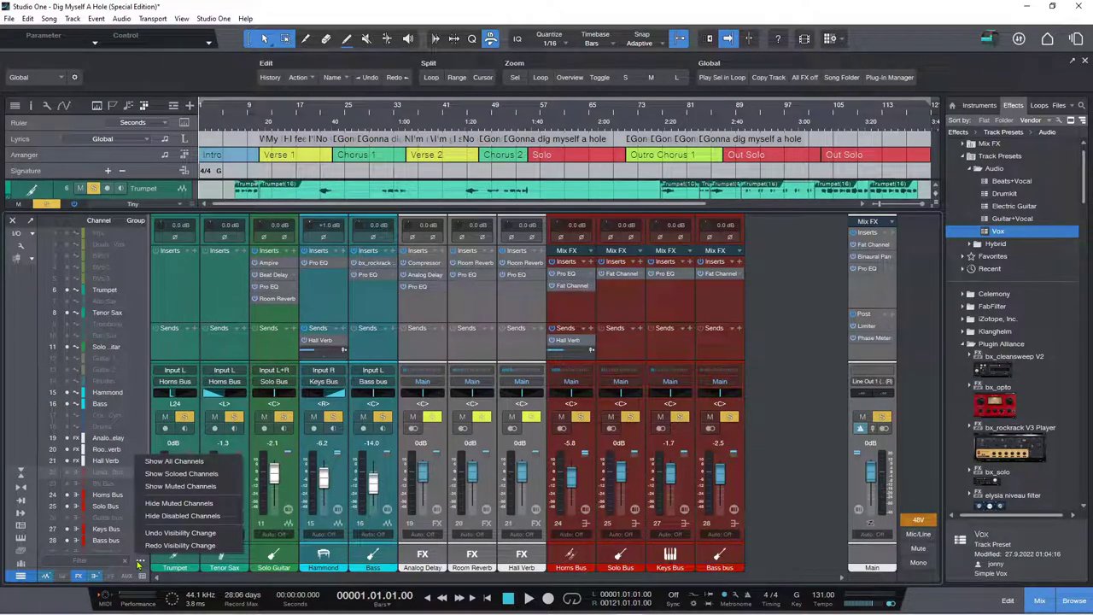
{"action": "left_click", "coordinate": [175, 462]}
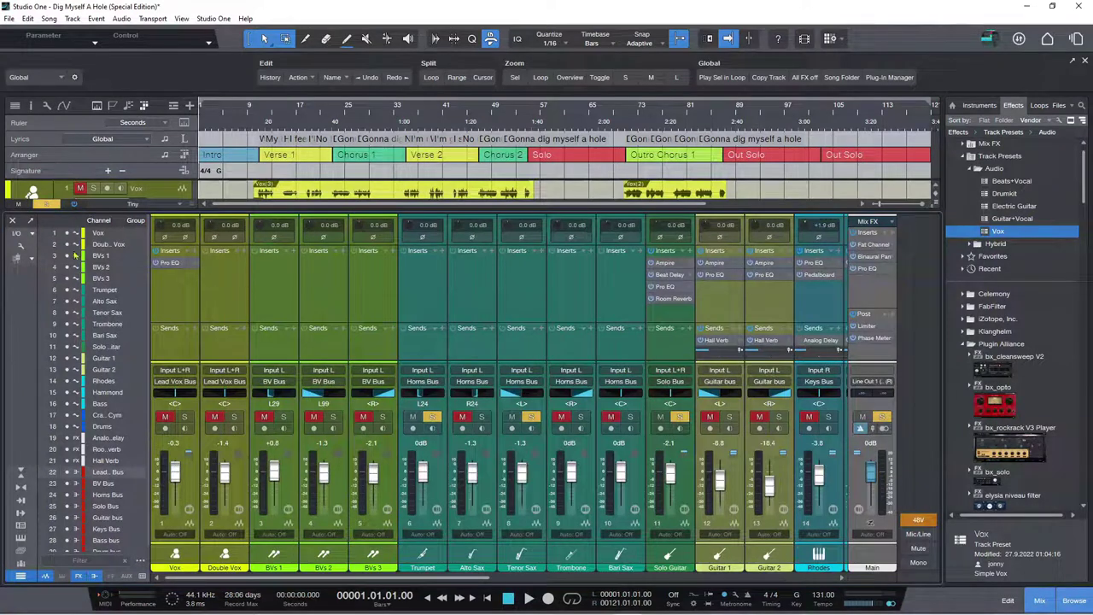
Clear all mutes and solos, then mute the Double Vox, BVs 1, BVs 2 and BVs 3 channels.
{"action": "left_click", "coordinate": [51, 206]}
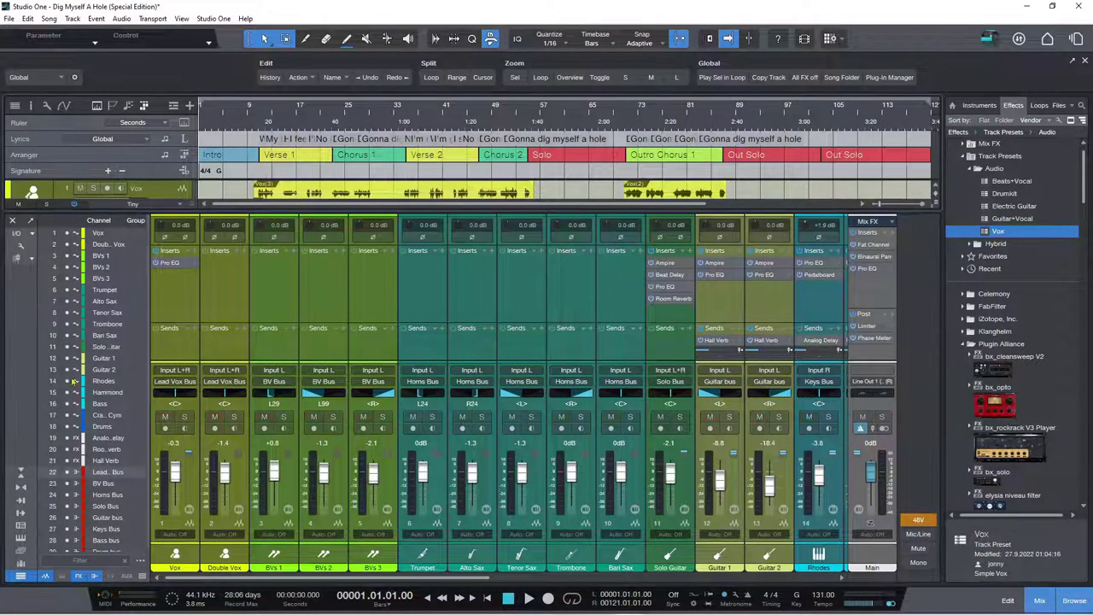
{"action": "key", "text": "Down"}
{"action": "left_click", "coordinate": [140, 560]}
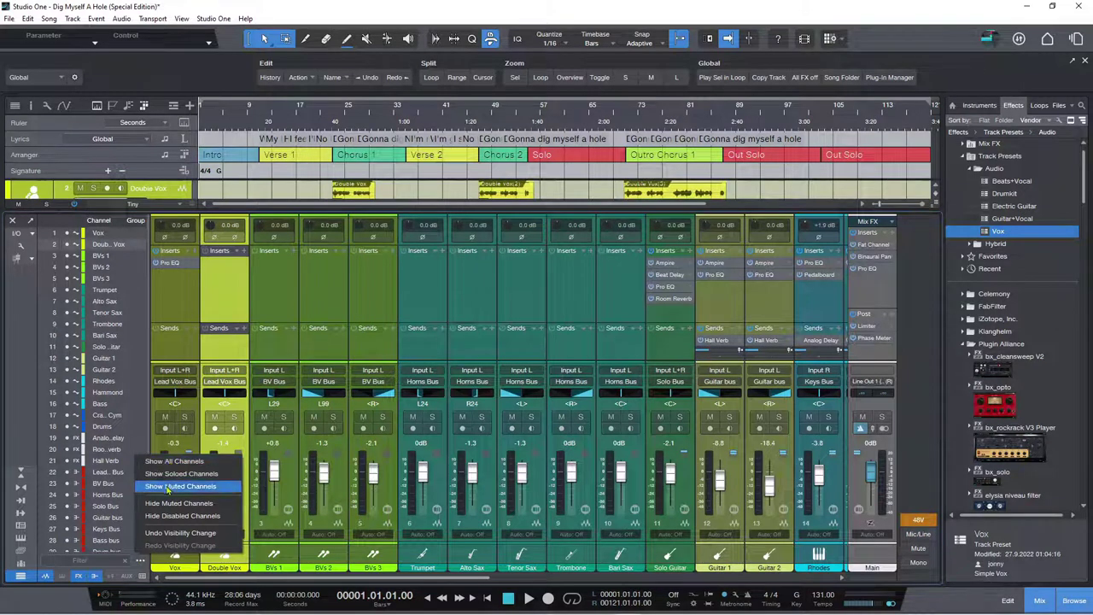
{"action": "left_click", "coordinate": [217, 300]}
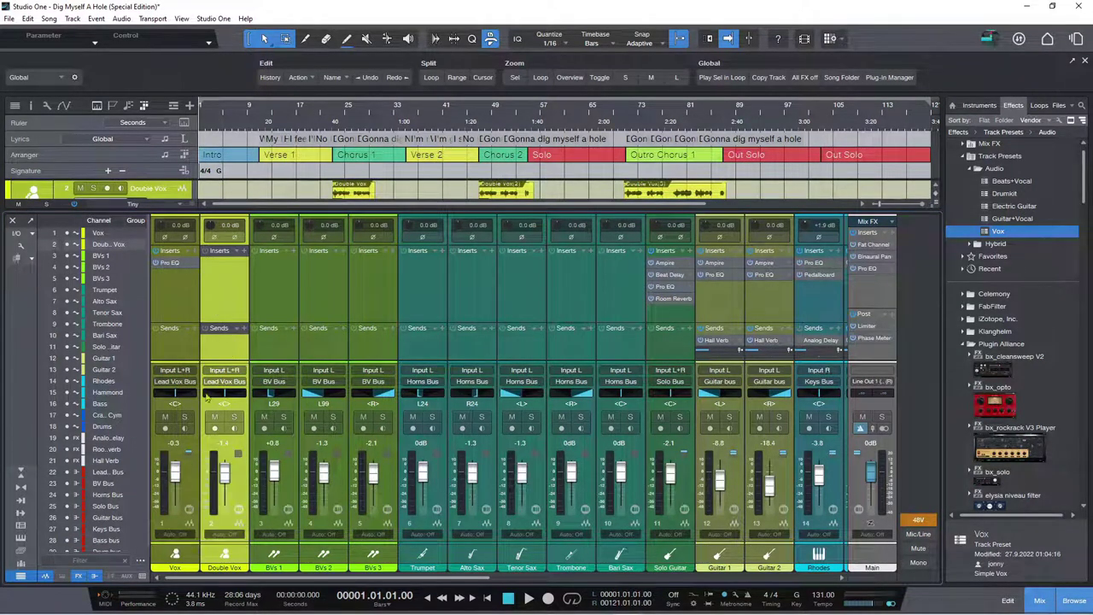
{"action": "left_click", "coordinate": [214, 417]}
{"action": "left_click", "coordinate": [264, 416]}
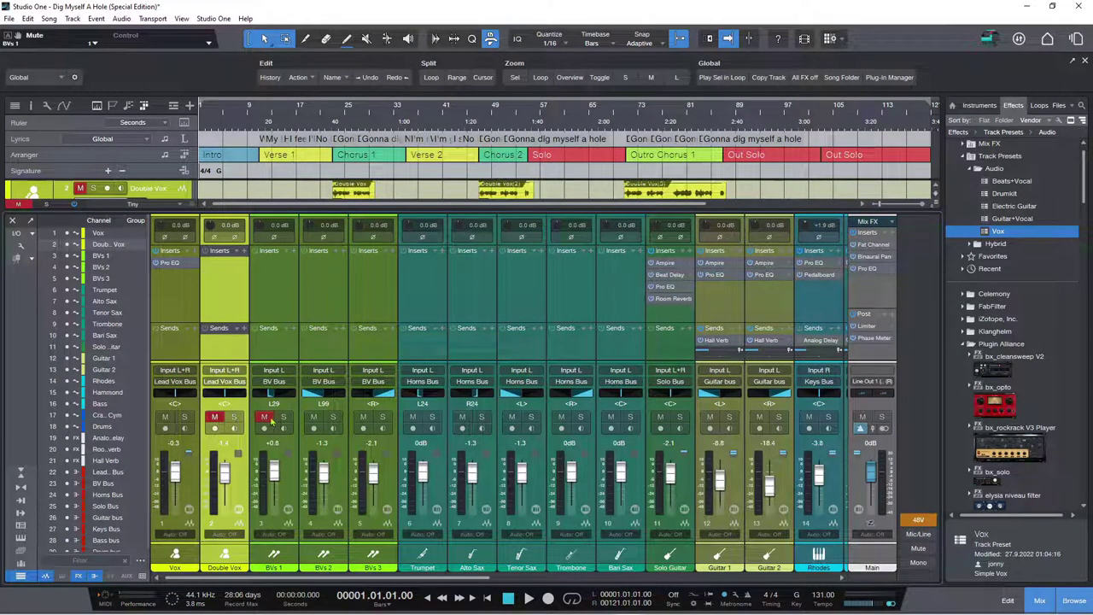
{"action": "left_click", "coordinate": [313, 416]}
{"action": "left_click", "coordinate": [363, 417]}
Filter the mixer to muted channels, show all channels again, then unmute everything.
{"action": "left_click", "coordinate": [140, 561]}
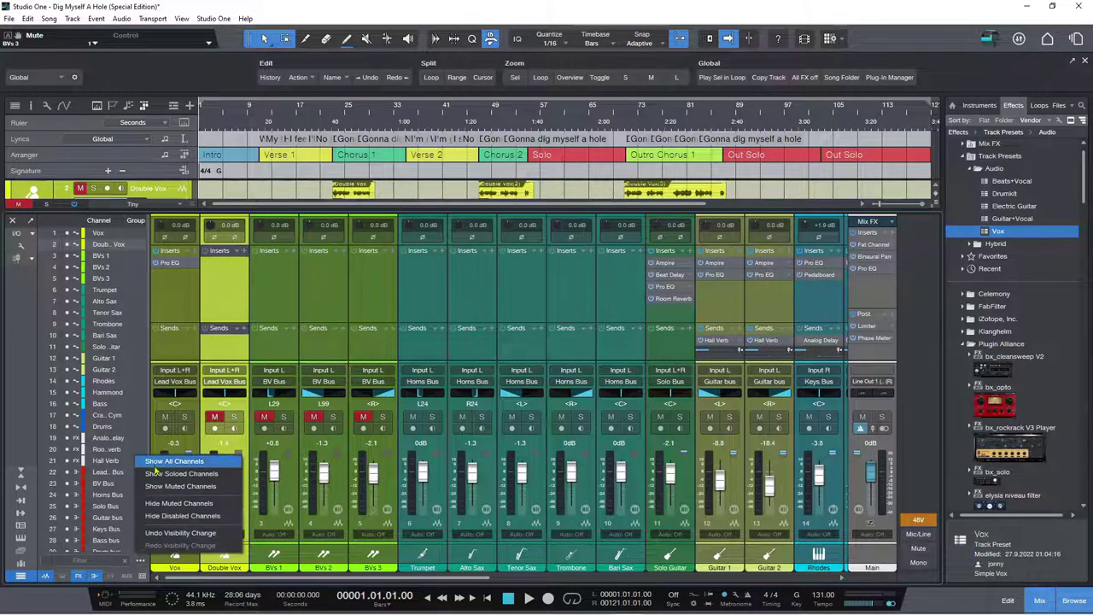
{"action": "left_click", "coordinate": [175, 486]}
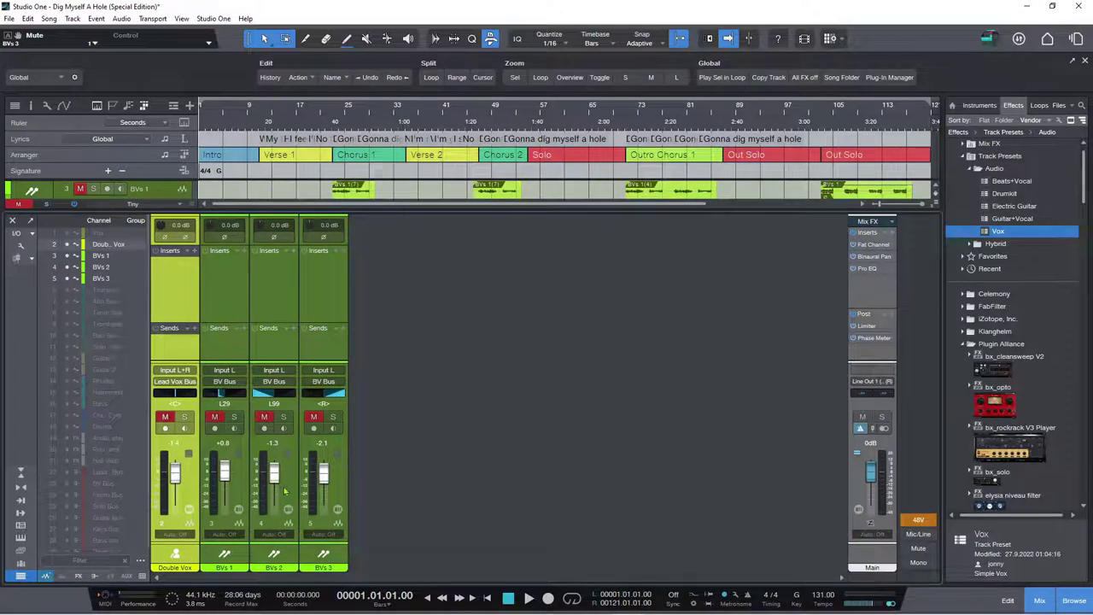
{"action": "left_click", "coordinate": [140, 561]}
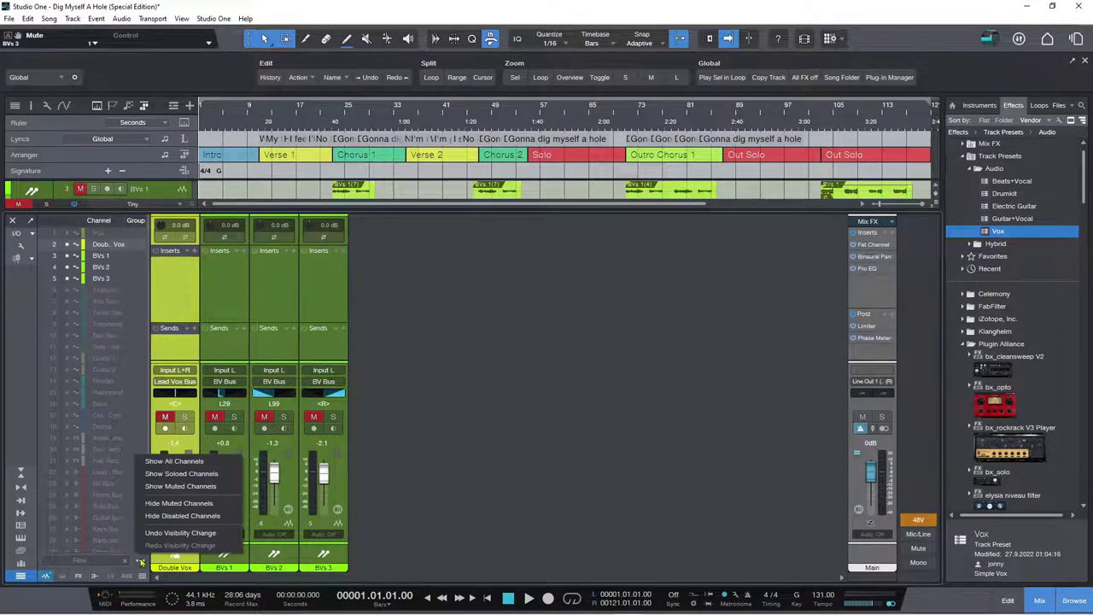
{"action": "left_click", "coordinate": [174, 460]}
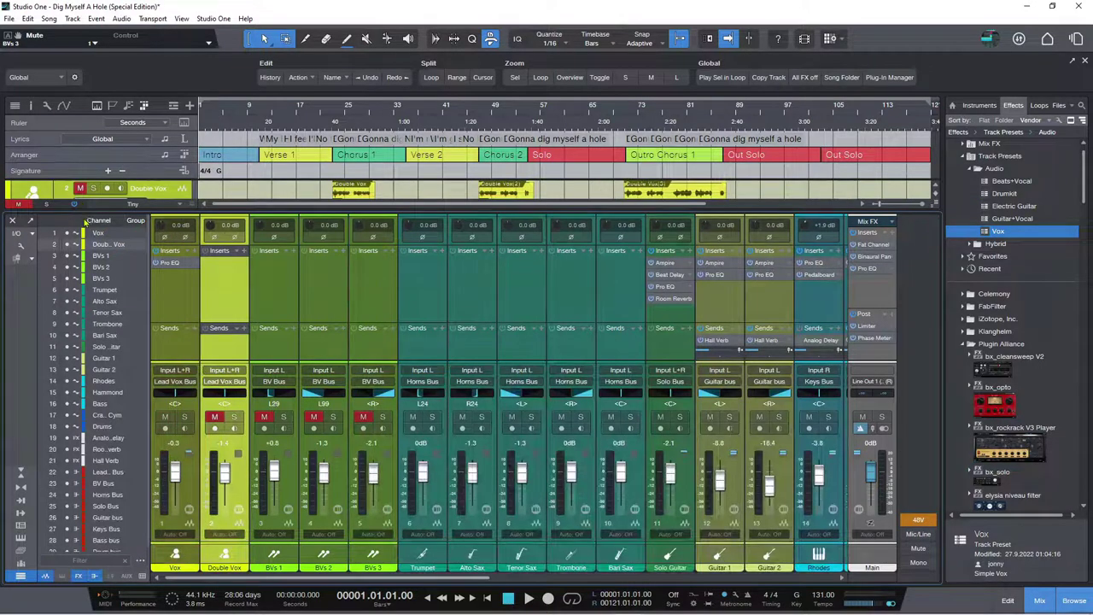
{"action": "left_click", "coordinate": [18, 203]}
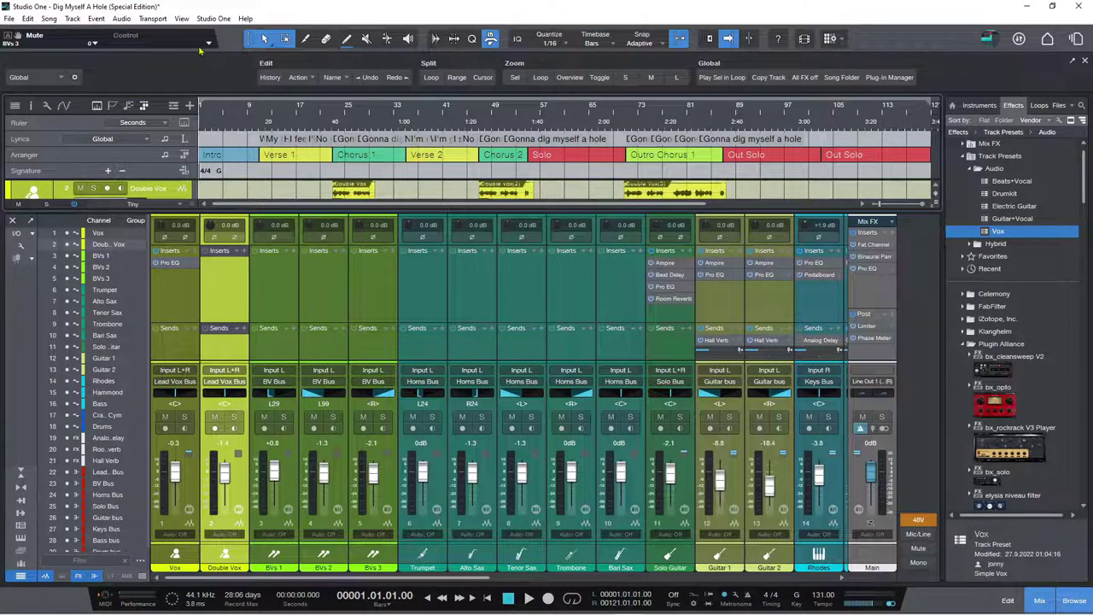
{"action": "left_click", "coordinate": [49, 19]}
{"action": "left_click", "coordinate": [70, 56]}
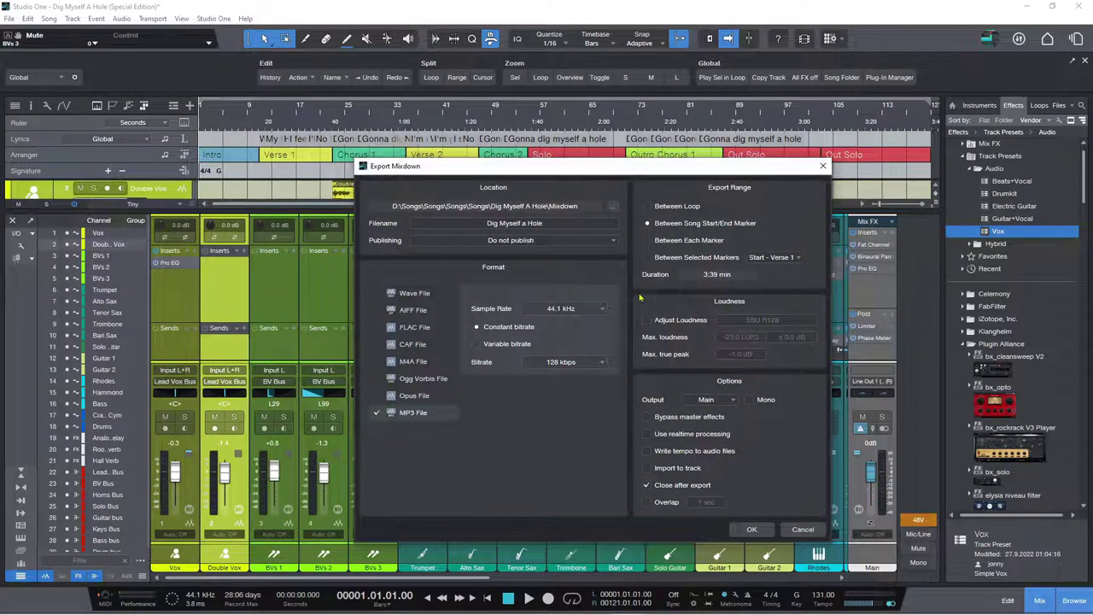
{"action": "left_click", "coordinate": [647, 320]}
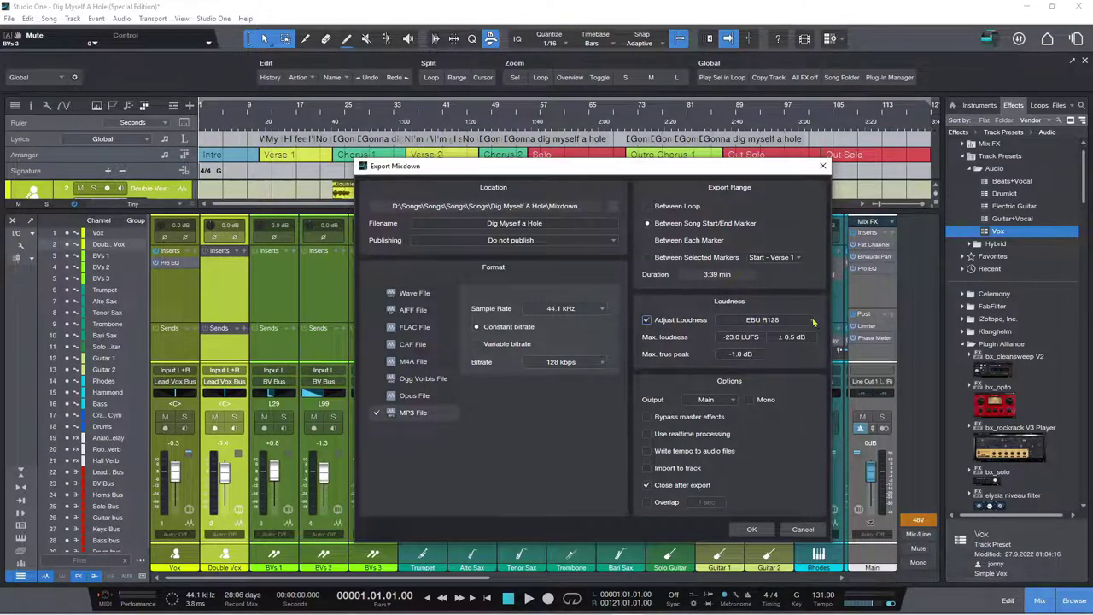
{"action": "left_click", "coordinate": [812, 320]}
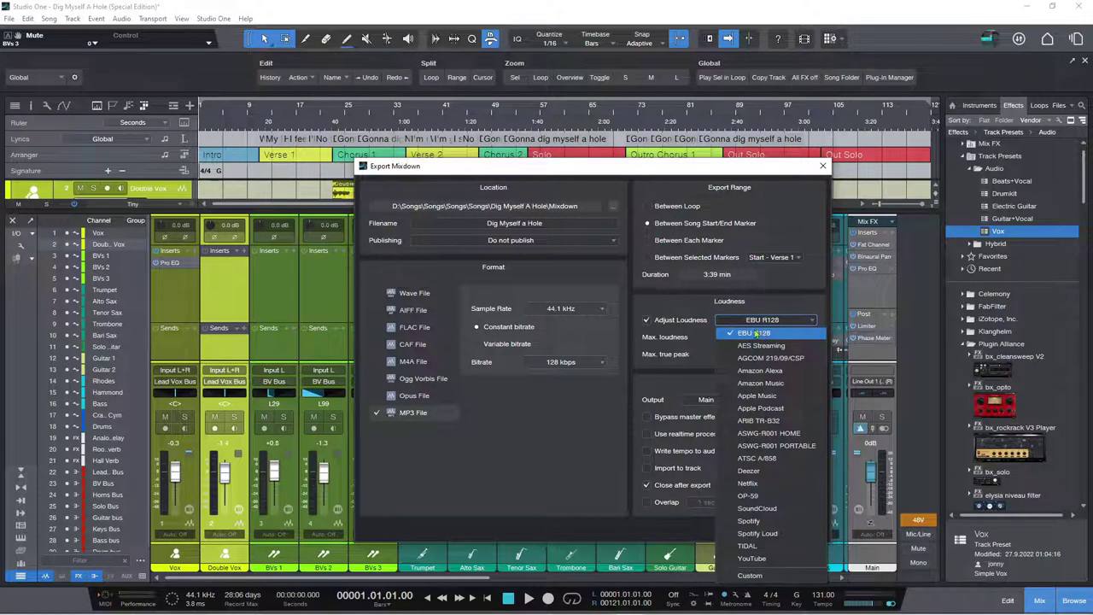
{"action": "left_click", "coordinate": [660, 302]}
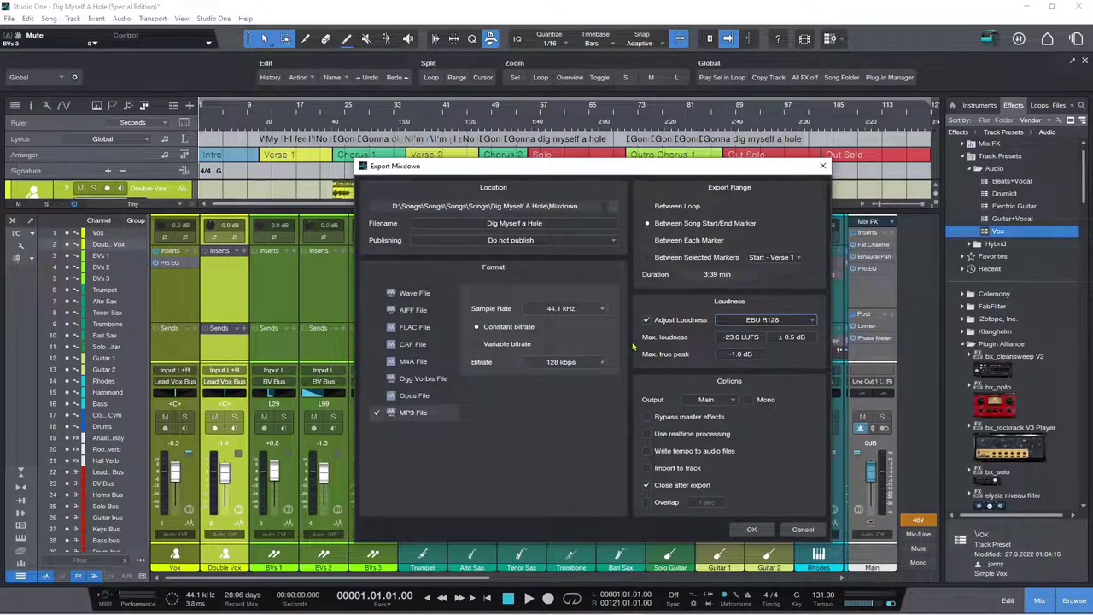
{"action": "left_click", "coordinate": [646, 321]}
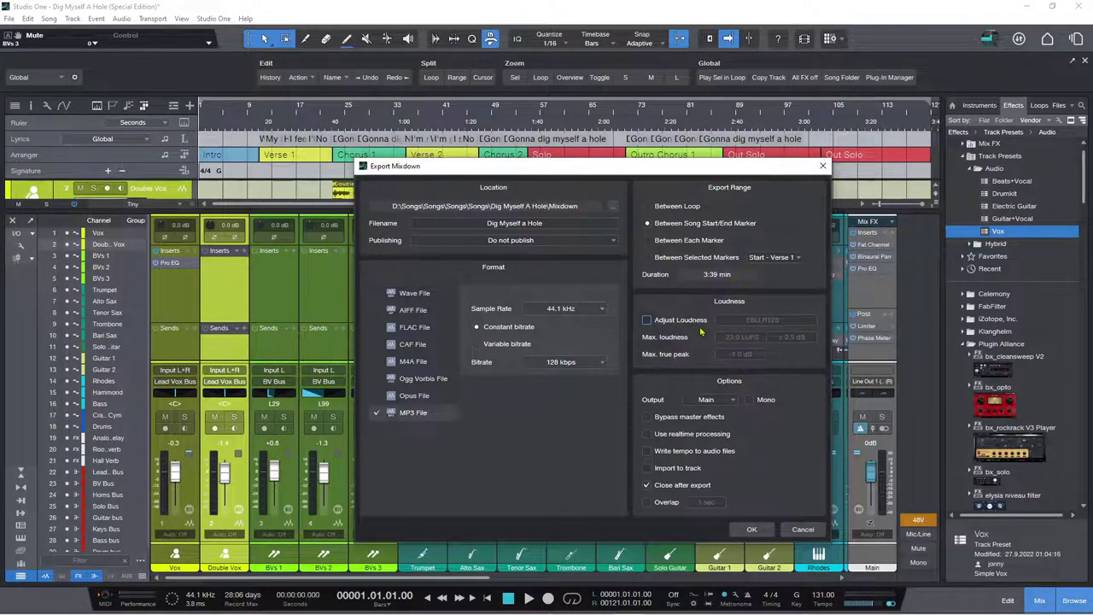
{"action": "left_click", "coordinate": [647, 321]}
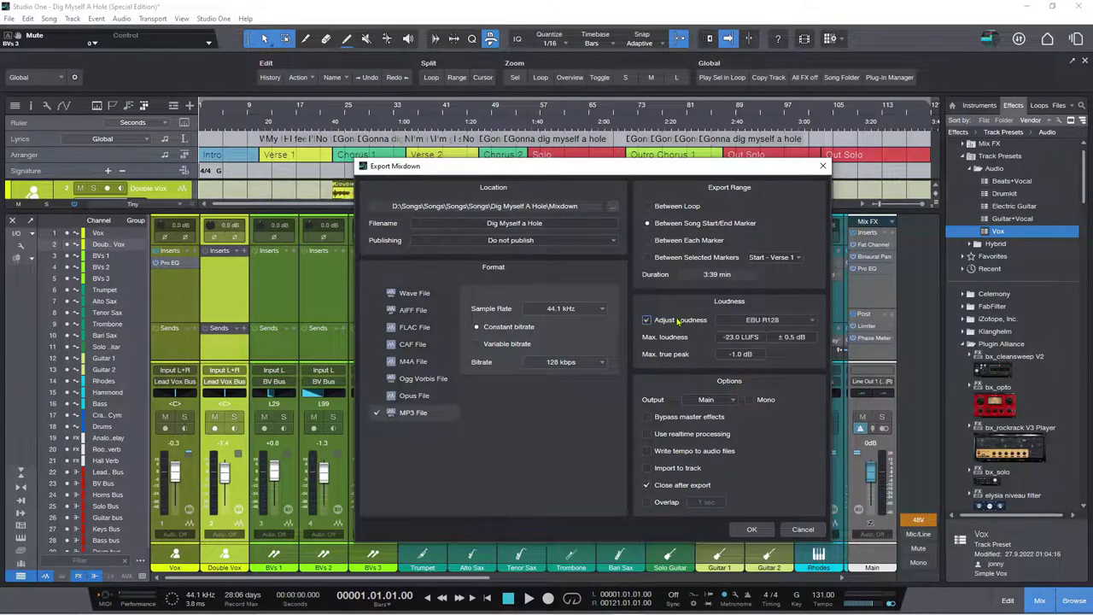
{"action": "left_click", "coordinate": [782, 319]}
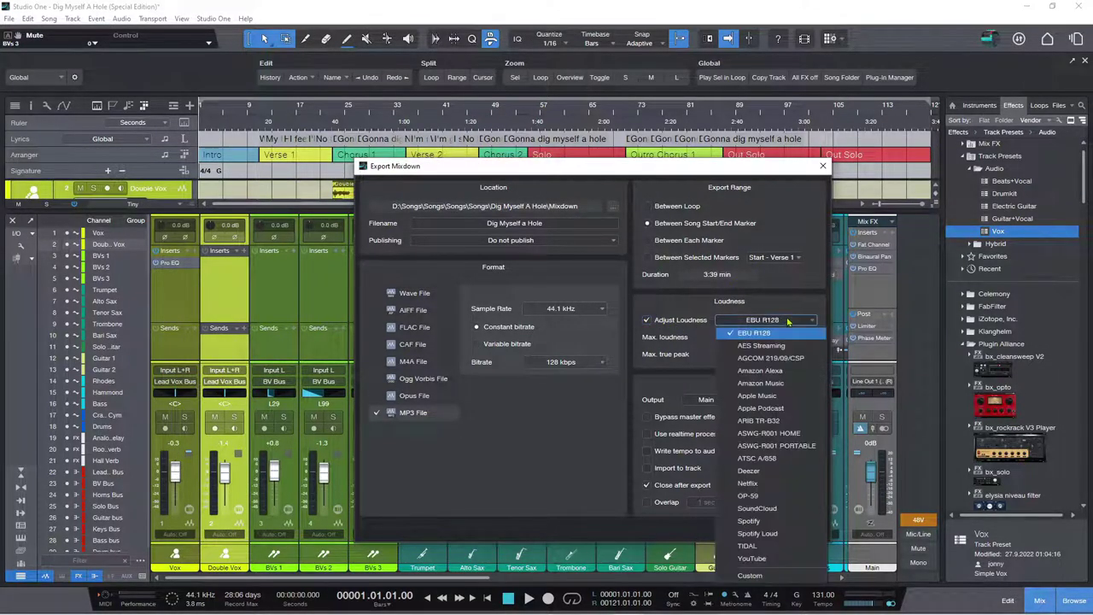
{"action": "left_click", "coordinate": [750, 509]}
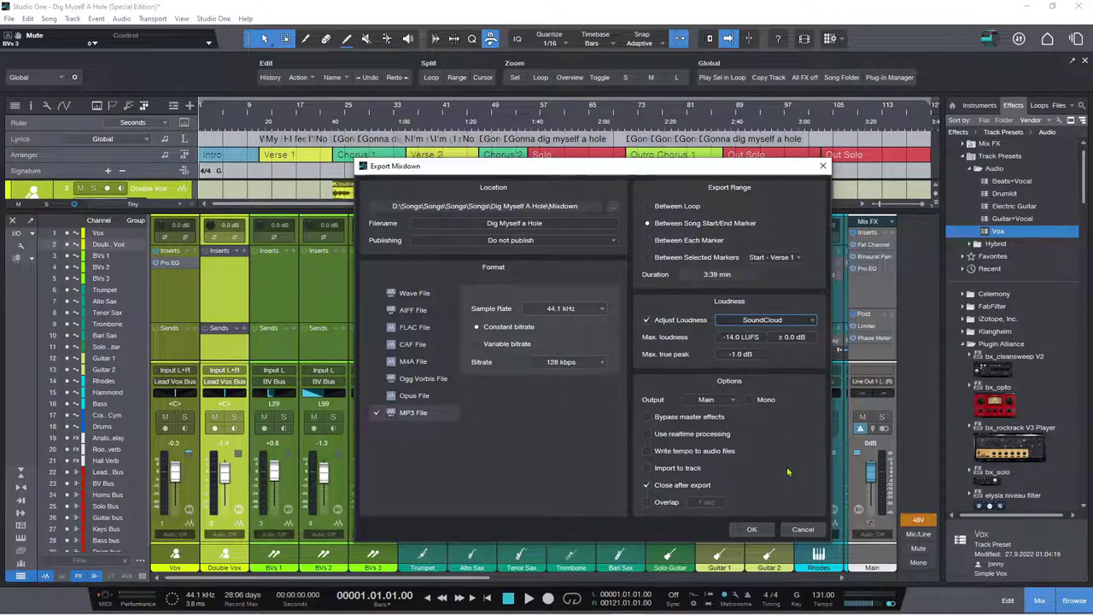
{"action": "left_click", "coordinate": [646, 320]}
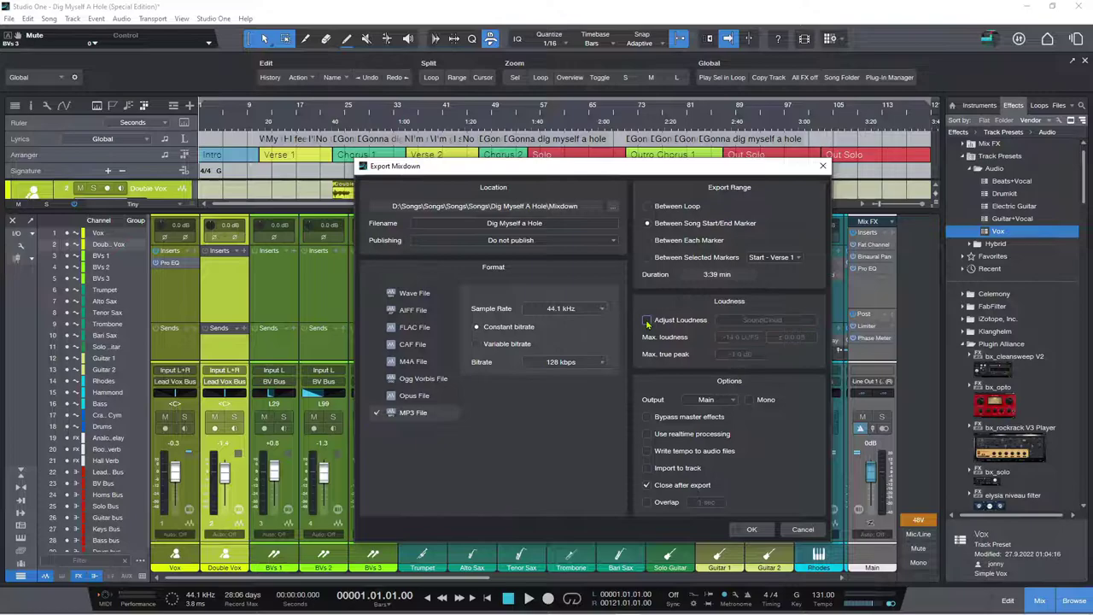
{"action": "left_click", "coordinate": [803, 528]}
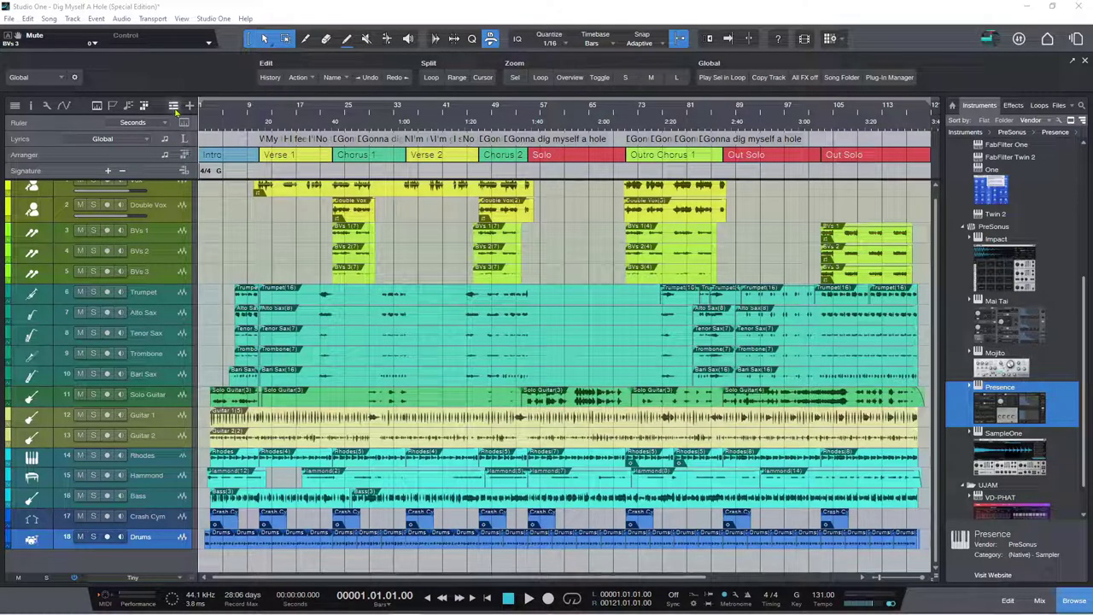
Reveal the global tracks list (Ruler, Marker, Chords, Arranger, Lyrics) in the arrange view.
{"action": "left_click", "coordinate": [174, 107]}
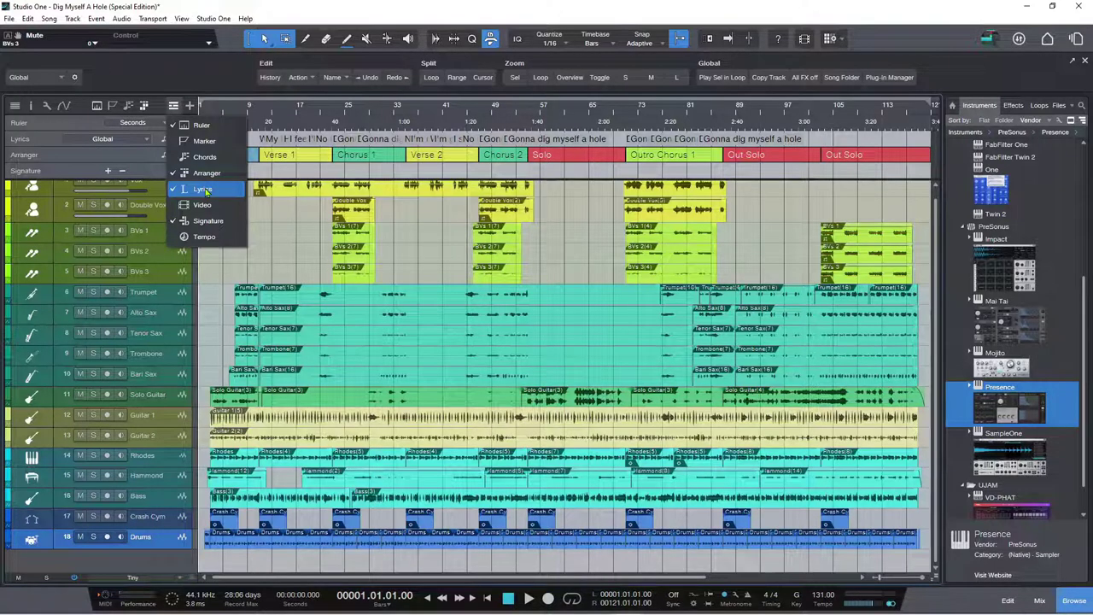
Move the playhead to bar 30, back to bar 10, and open the View menu.
{"action": "left_click", "coordinate": [374, 111]}
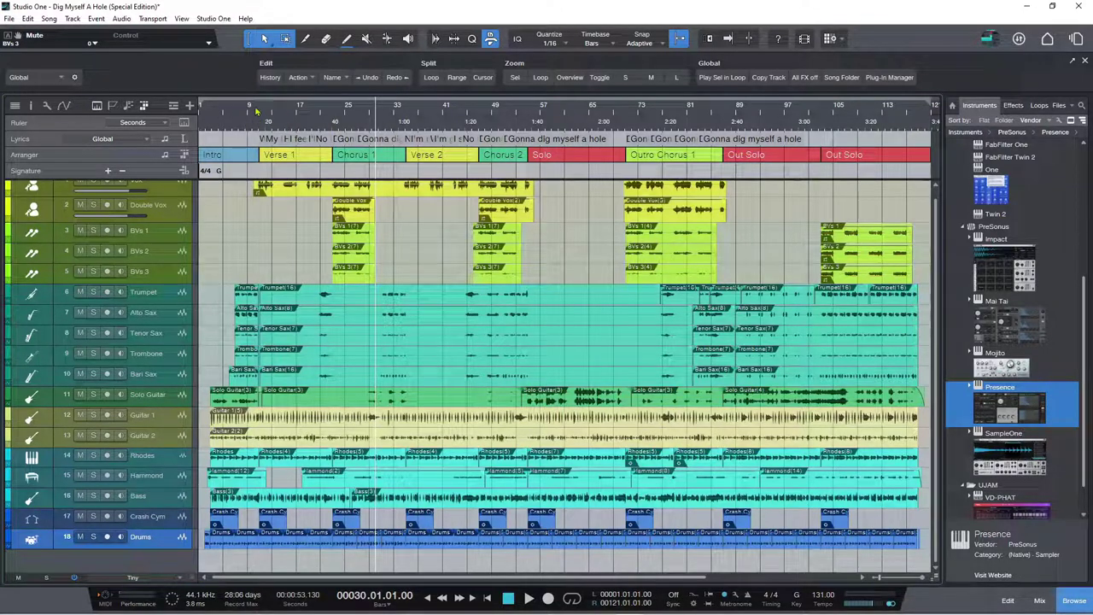
{"action": "left_click", "coordinate": [255, 109]}
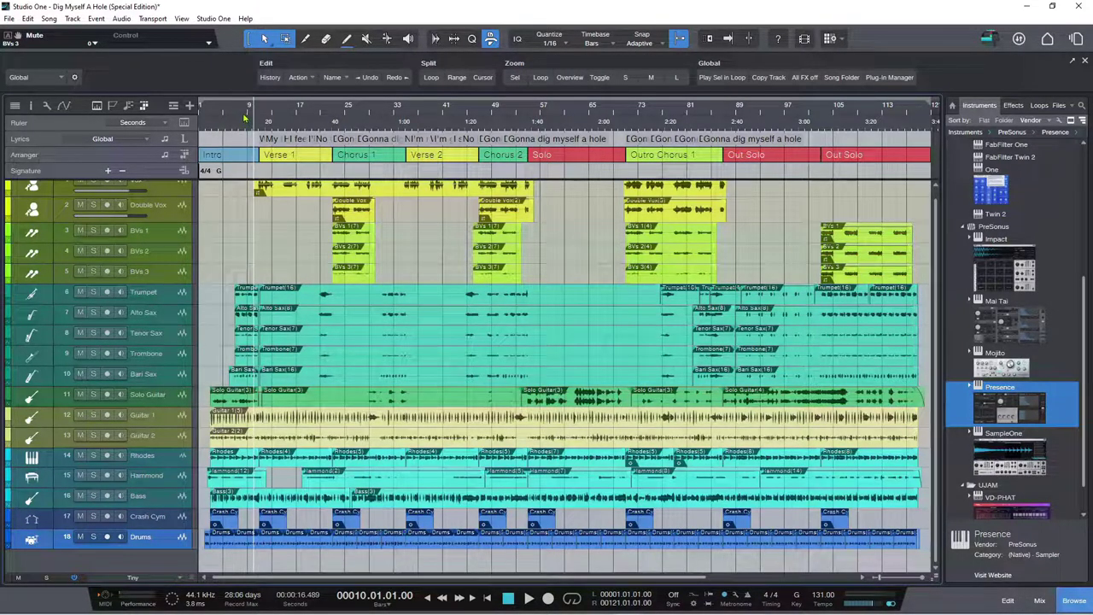
{"action": "left_click", "coordinate": [181, 18]}
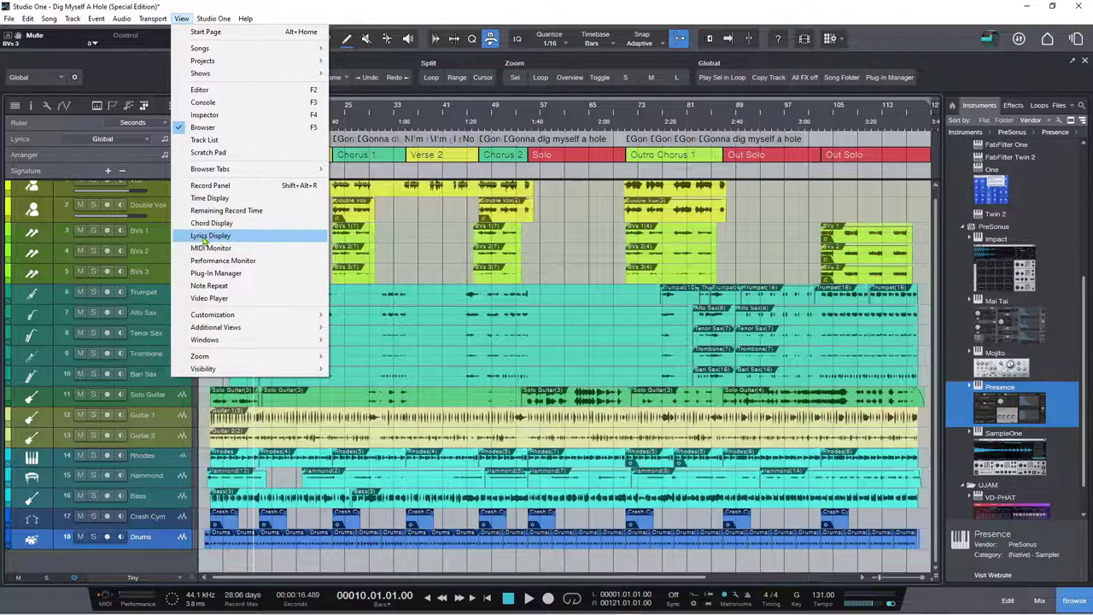
Open the Lyrics Display window, shift it left, widen it, and open its display settings.
{"action": "left_click", "coordinate": [205, 237]}
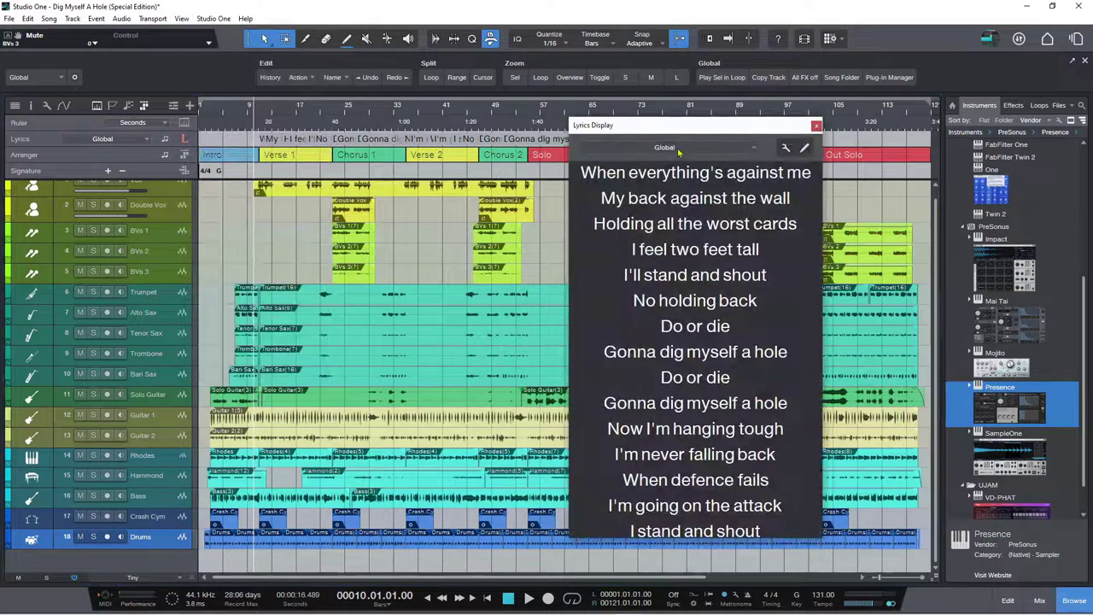
{"action": "left_click_drag", "start_coordinate": [687, 126], "coordinate": [529, 120]}
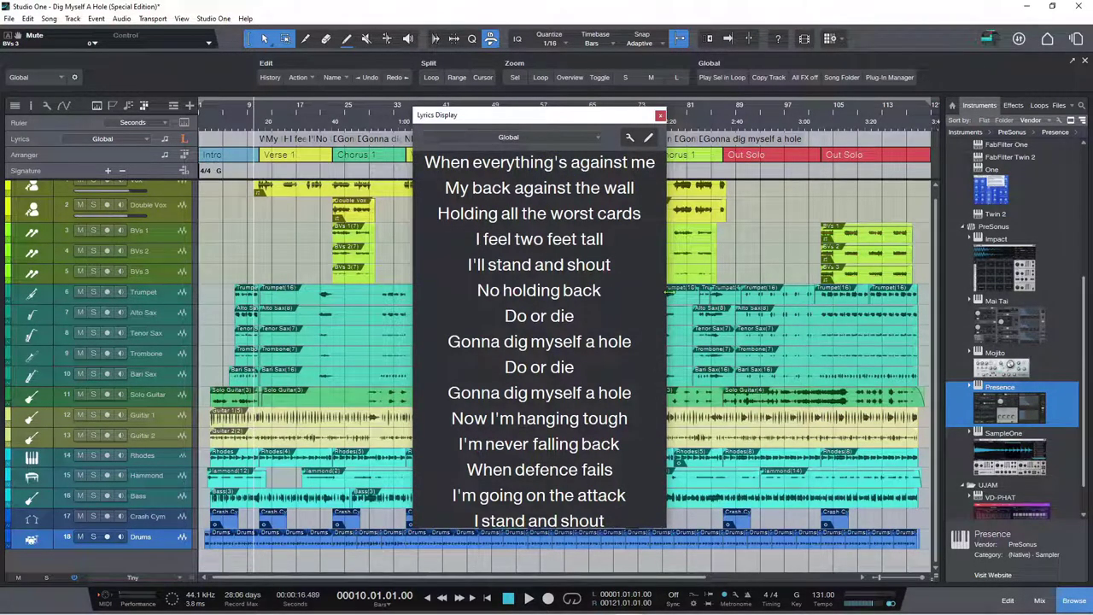
{"action": "left_click_drag", "start_coordinate": [666, 292], "coordinate": [792, 307]}
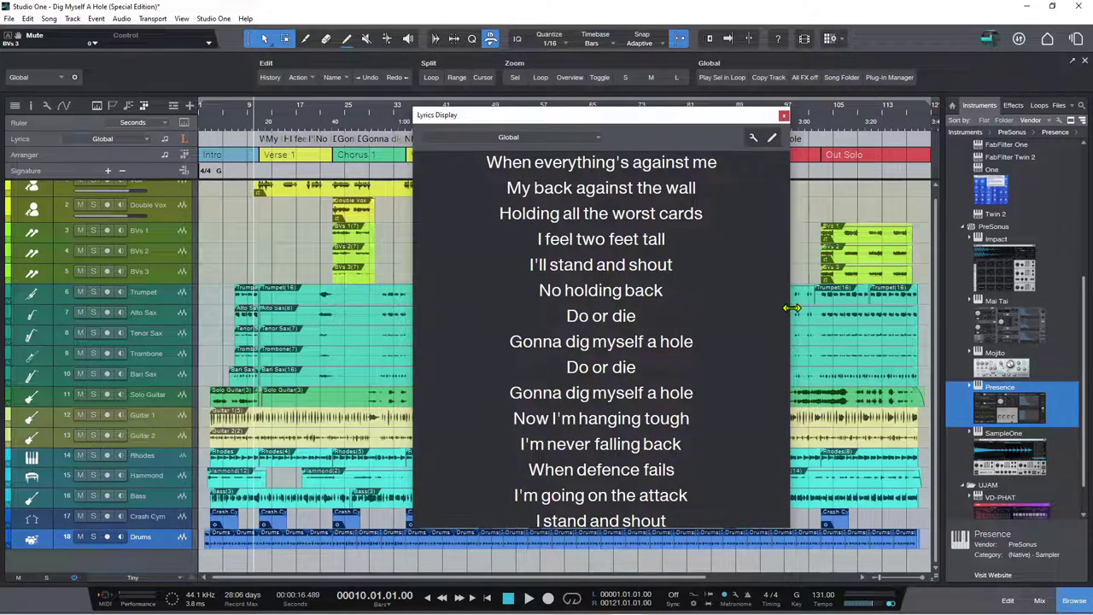
{"action": "left_click_drag", "start_coordinate": [632, 118], "coordinate": [584, 118]}
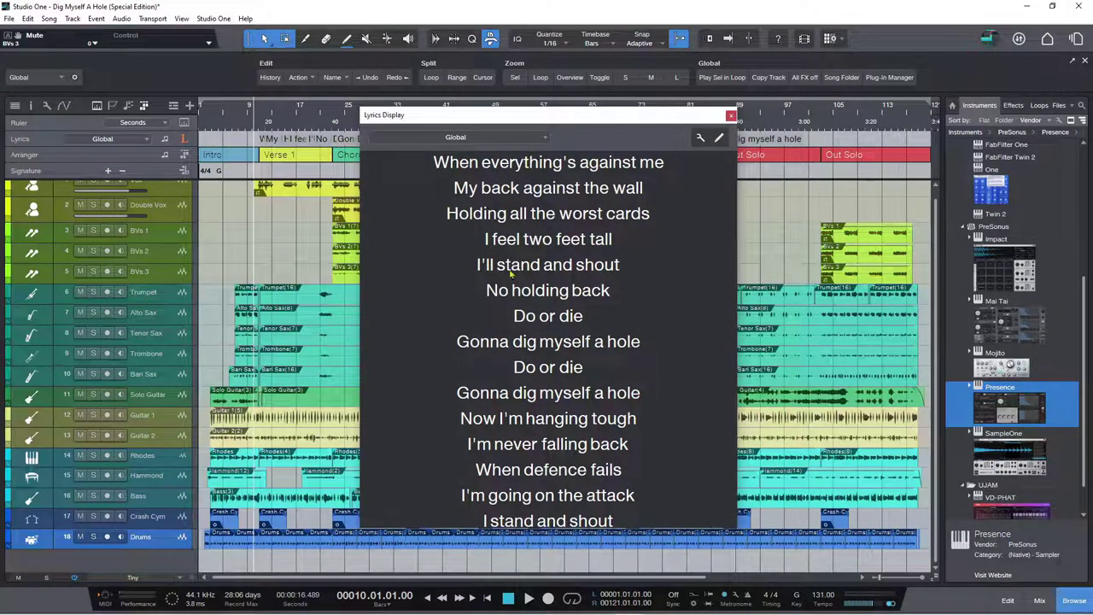
{"action": "left_click", "coordinate": [700, 138]}
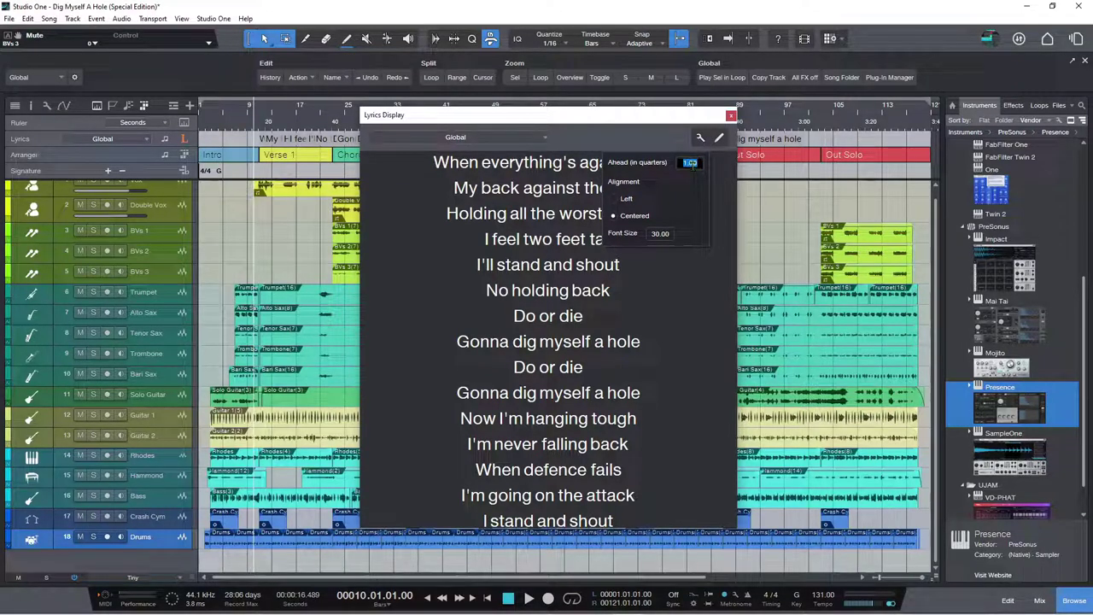
Try left-aligned lyrics, then return the alignment to Centered.
{"action": "left_click", "coordinate": [614, 200]}
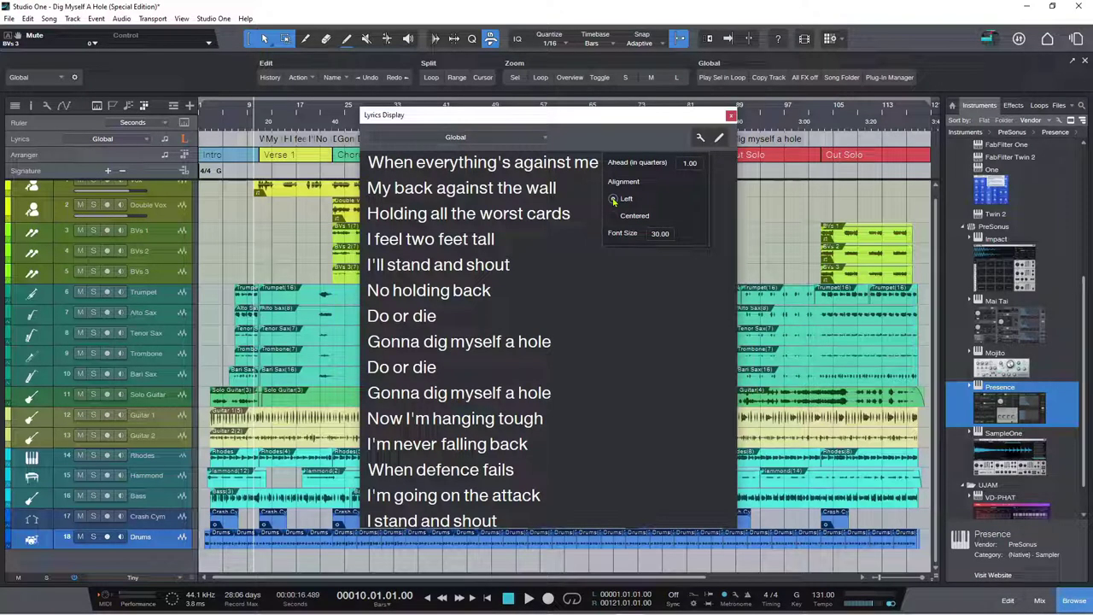
{"action": "left_click", "coordinate": [613, 216]}
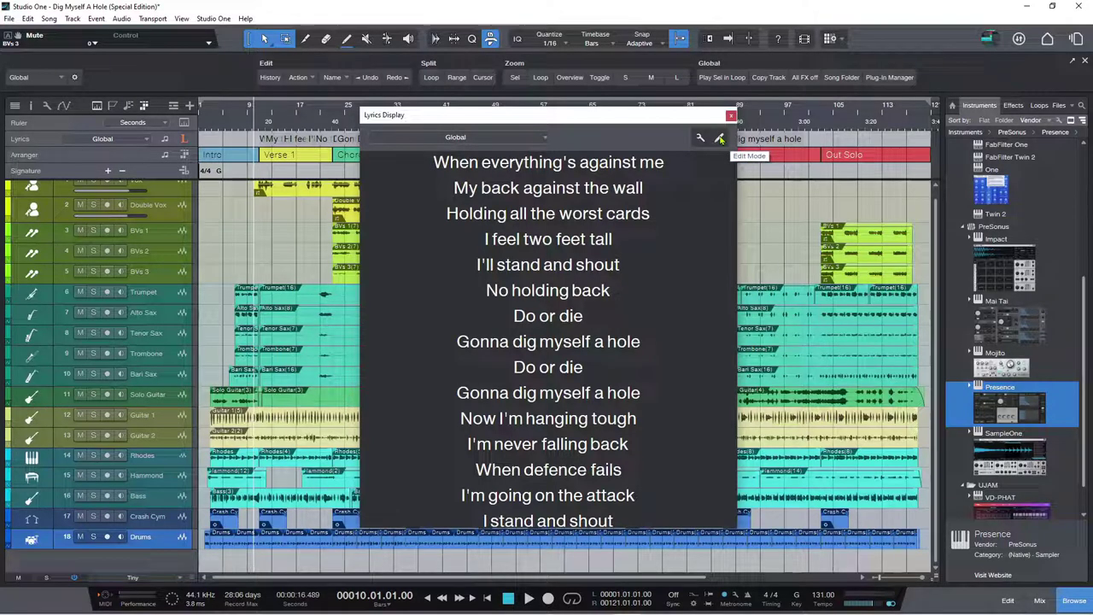
Enter lyrics edit mode, keep the 1/4 grid, and switch to the compact list without bar numbers.
{"action": "left_click", "coordinate": [720, 138]}
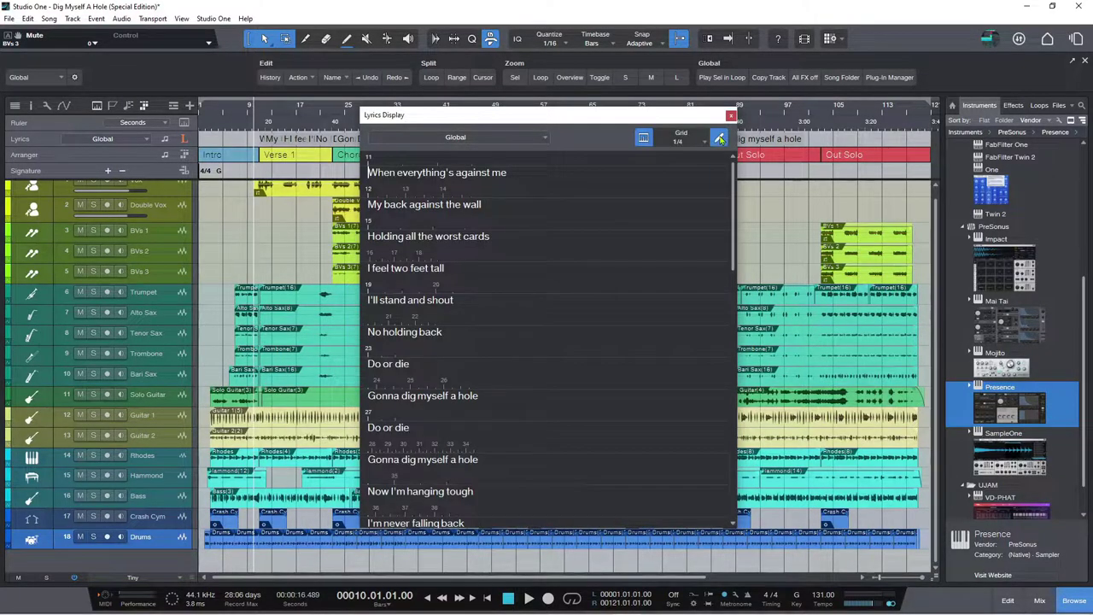
{"action": "left_click", "coordinate": [368, 171]}
{"action": "left_click", "coordinate": [369, 235]}
{"action": "key", "text": "Up"}
{"action": "key", "text": "Up"}
{"action": "left_click", "coordinate": [705, 144]}
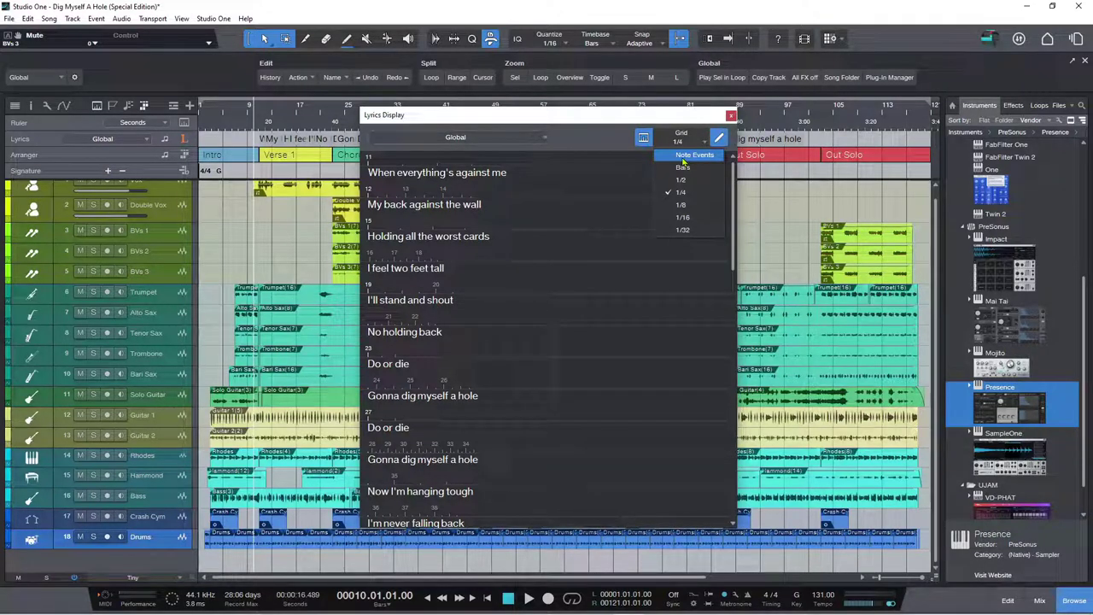
{"action": "left_click", "coordinate": [642, 139]}
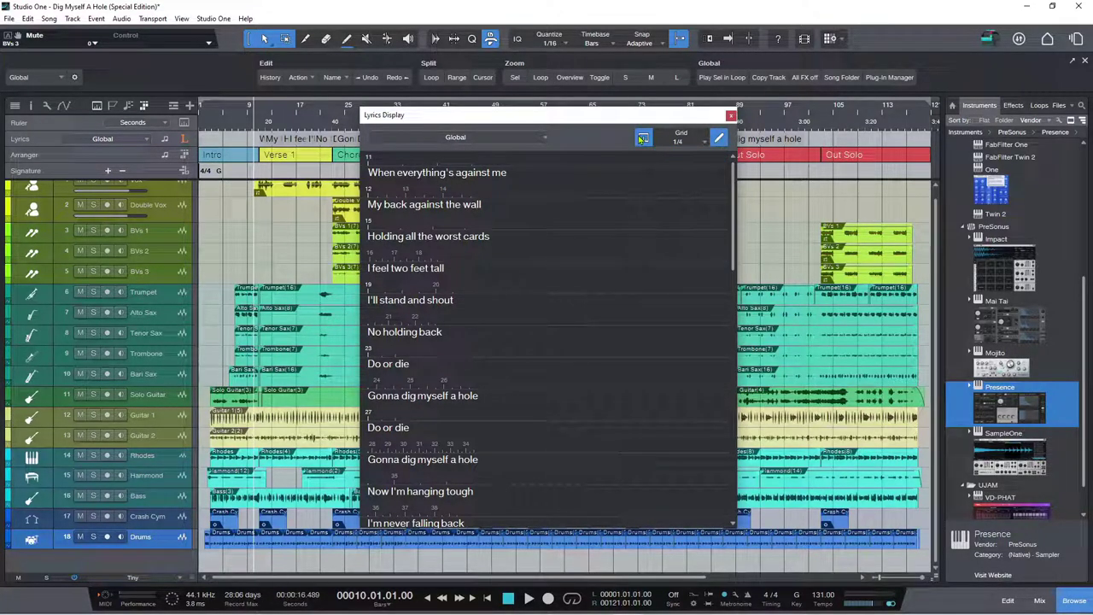
{"action": "left_click", "coordinate": [642, 139]}
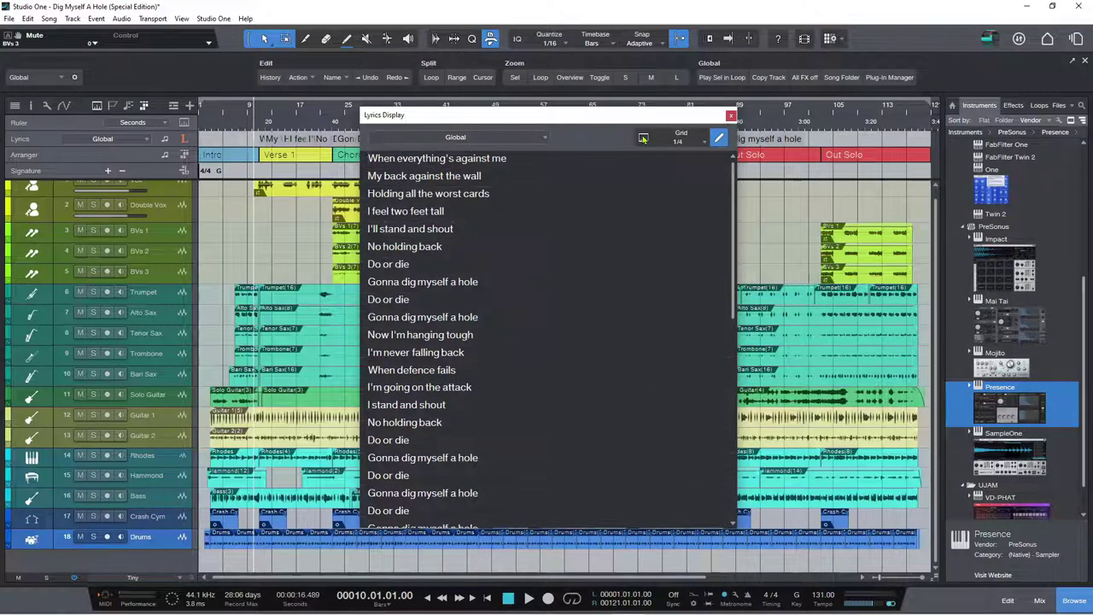
Leave edit mode so the lyrics show again as large centred text.
{"action": "left_click", "coordinate": [718, 139]}
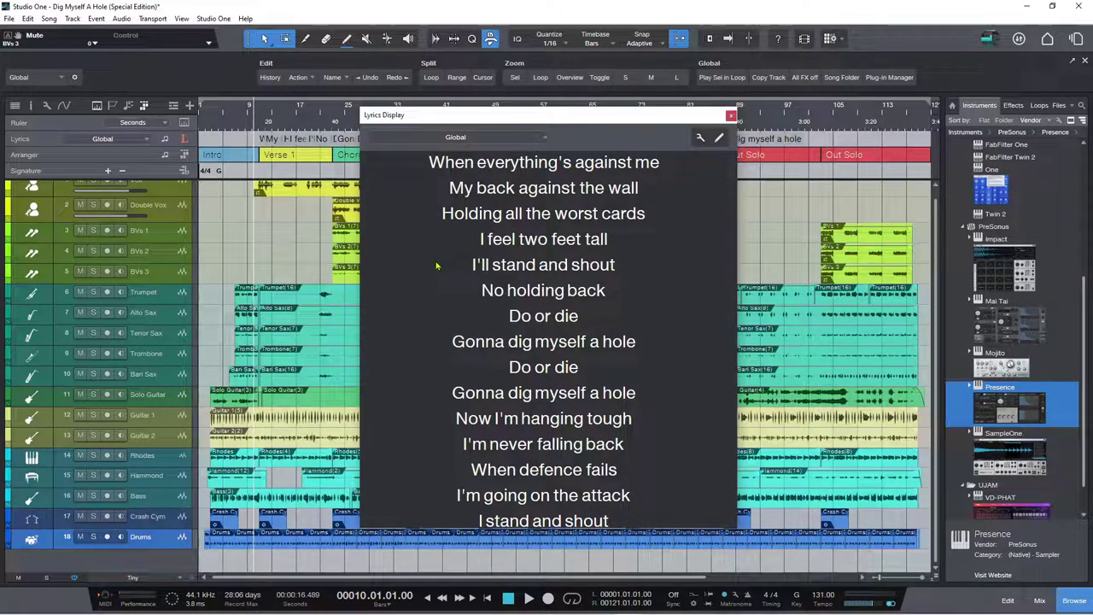
Play the song from the start while the Lyrics Display highlights each sung line.
{"action": "key", "text": "Home"}
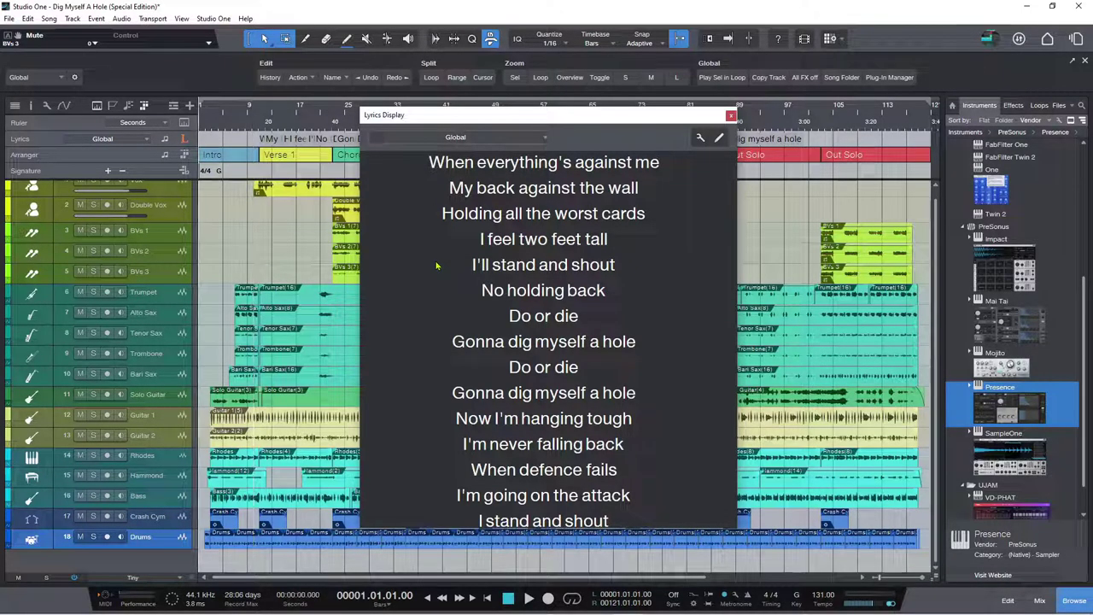
{"action": "key", "text": "space"}
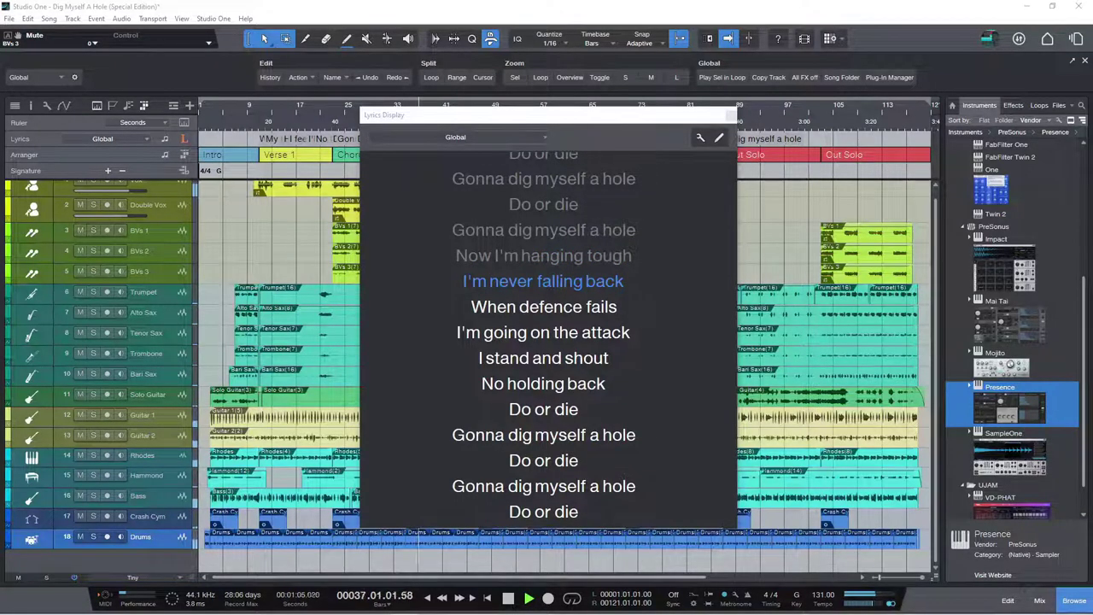
Stop playback, scroll up through the lyrics, and close the Lyrics Display window.
{"action": "key", "text": "space"}
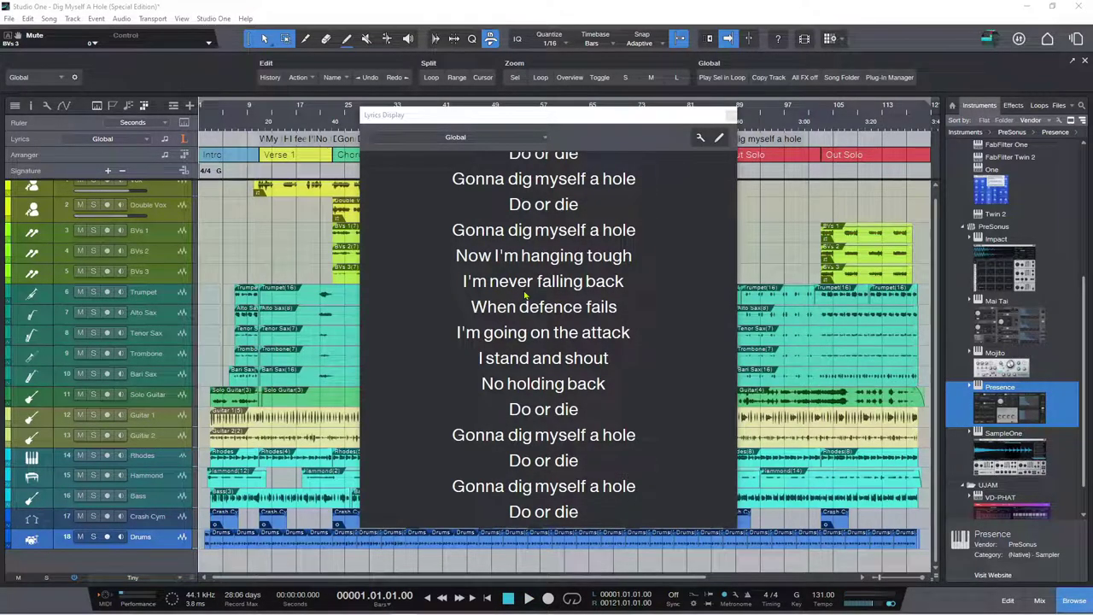
{"action": "scroll", "coordinate": [524, 294], "scroll_direction": "up", "scroll_amount": 6}
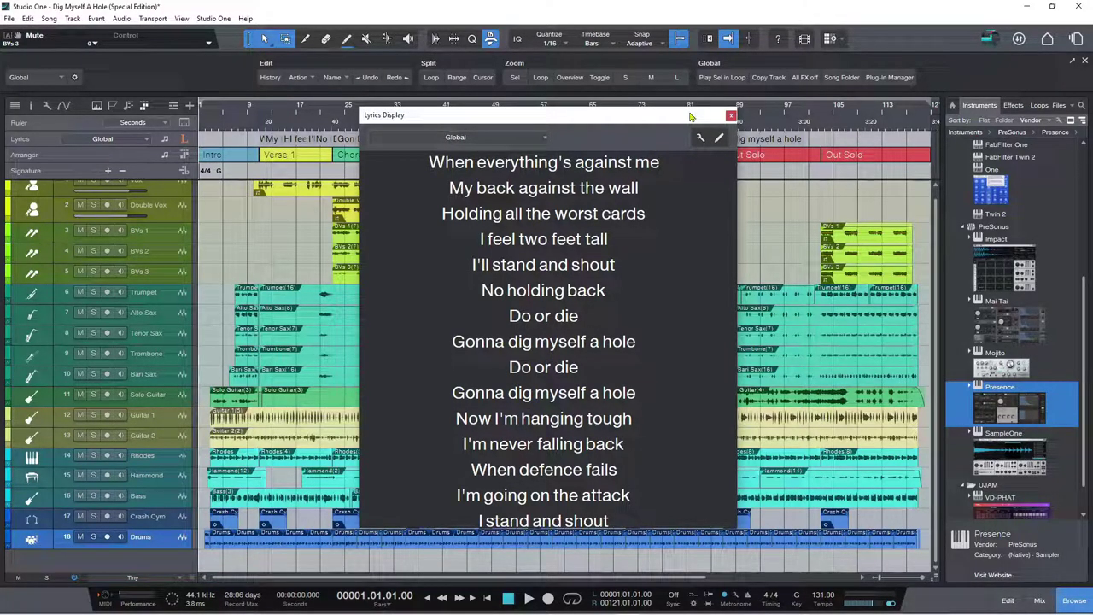
{"action": "left_click", "coordinate": [730, 116]}
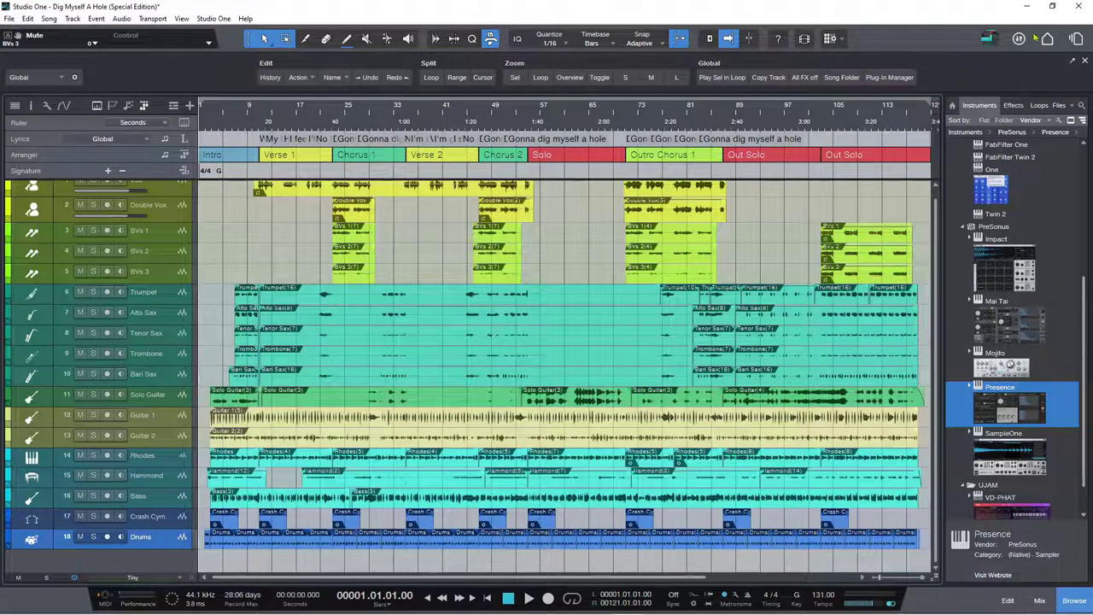
Switch to the Track Presets Demo song from the open songs list.
{"action": "left_click", "coordinate": [1077, 39]}
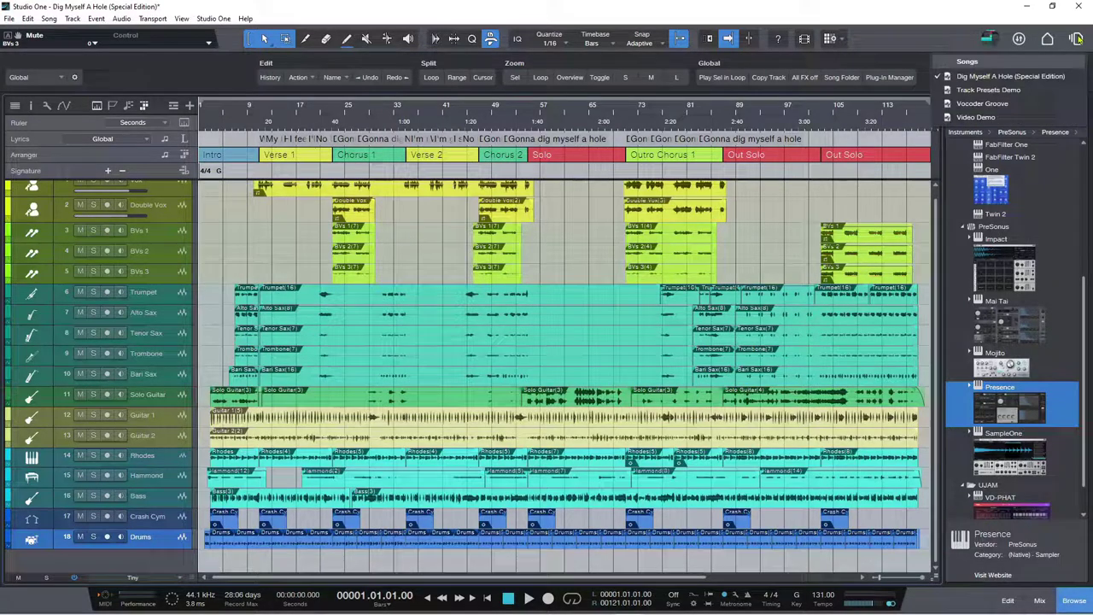
{"action": "left_click", "coordinate": [990, 89]}
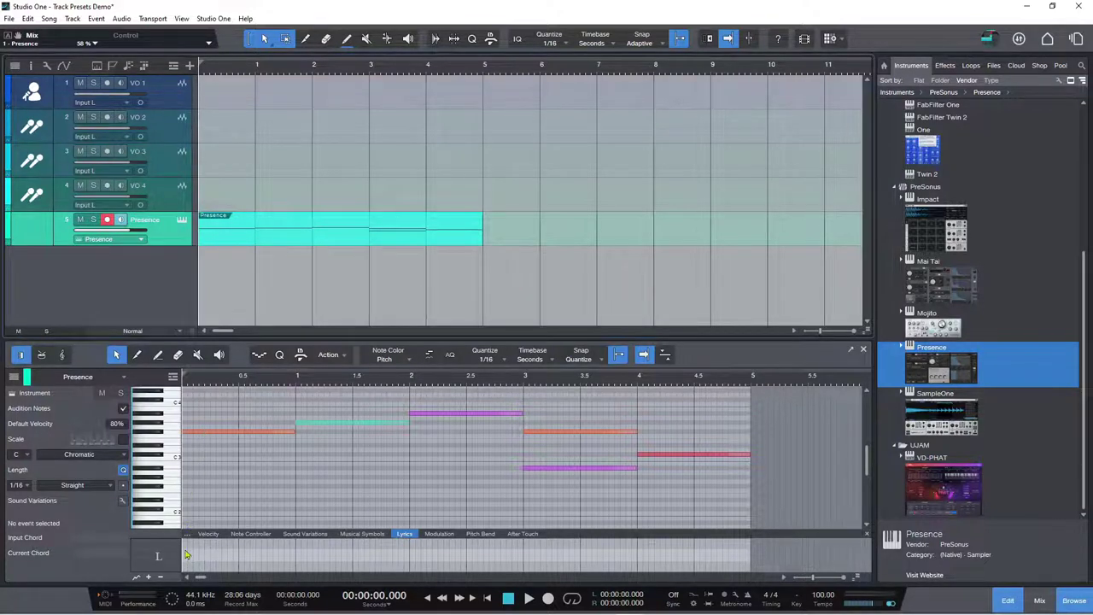
Enter the lyrics 'I' and 'am' under the first two Presence notes.
{"action": "left_click", "coordinate": [207, 435]}
{"action": "left_click", "coordinate": [187, 555]}
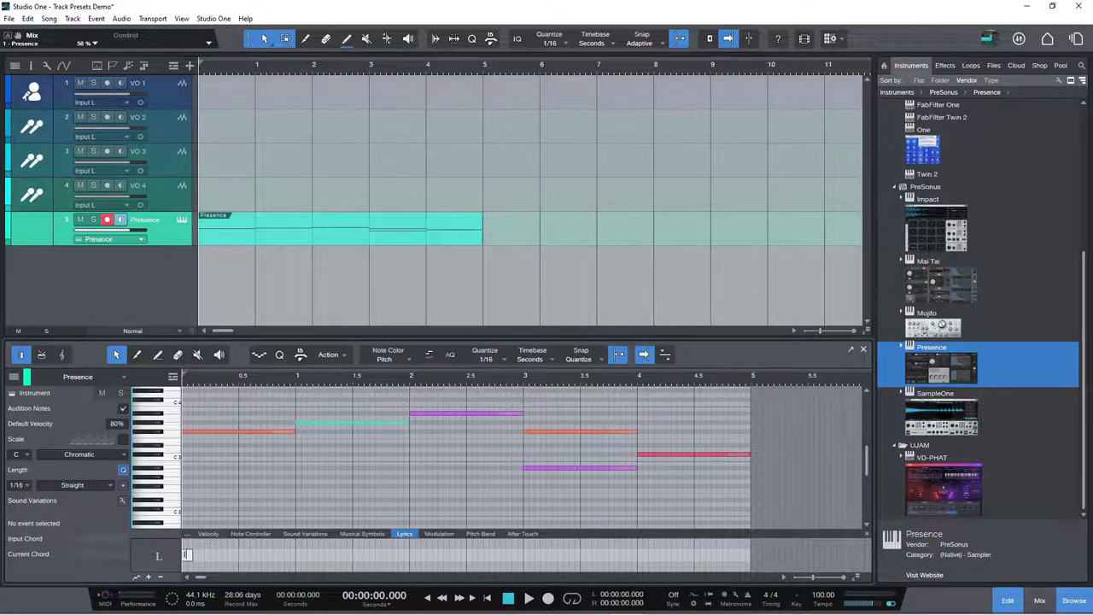
{"action": "key", "text": "Tab"}
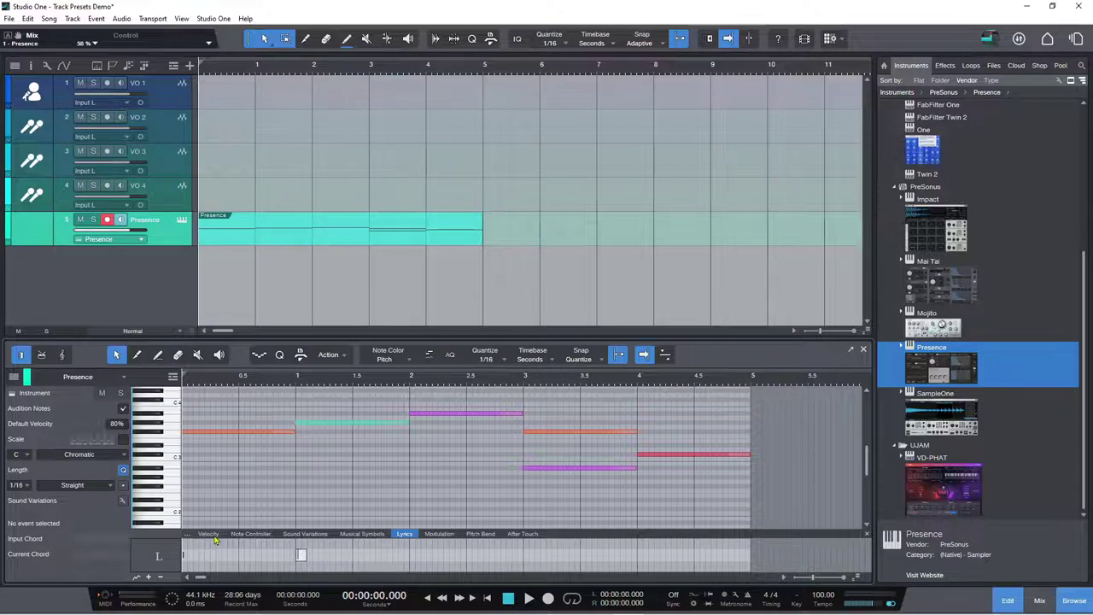
{"action": "type", "text": "m"}
{"action": "key", "text": "BackSpace"}
{"action": "type", "text": "a"}
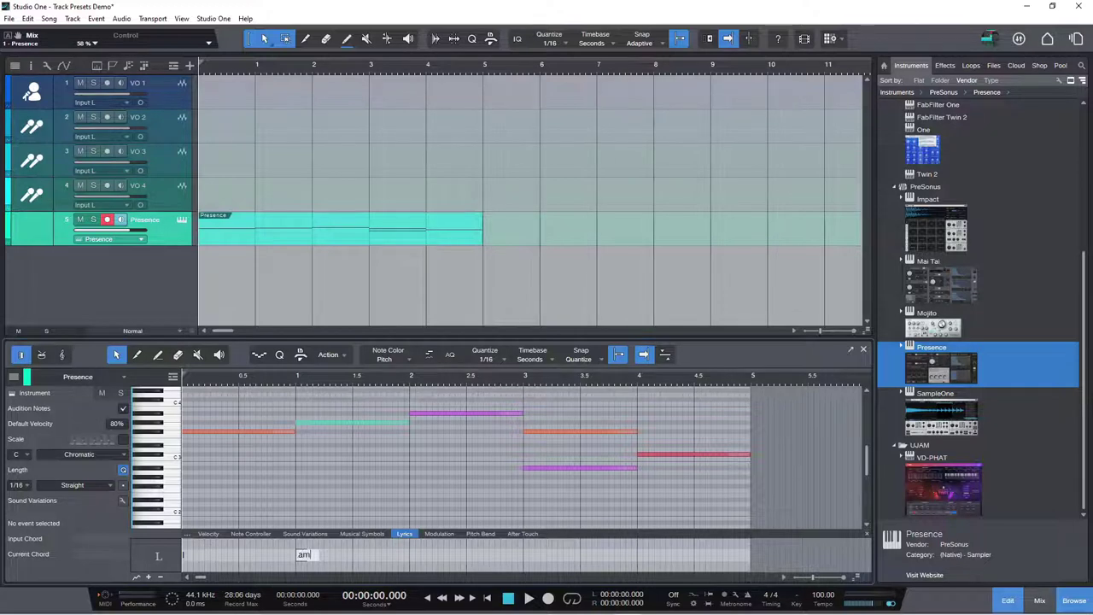
{"action": "type", "text": "m"}
{"action": "key", "text": "Tab"}
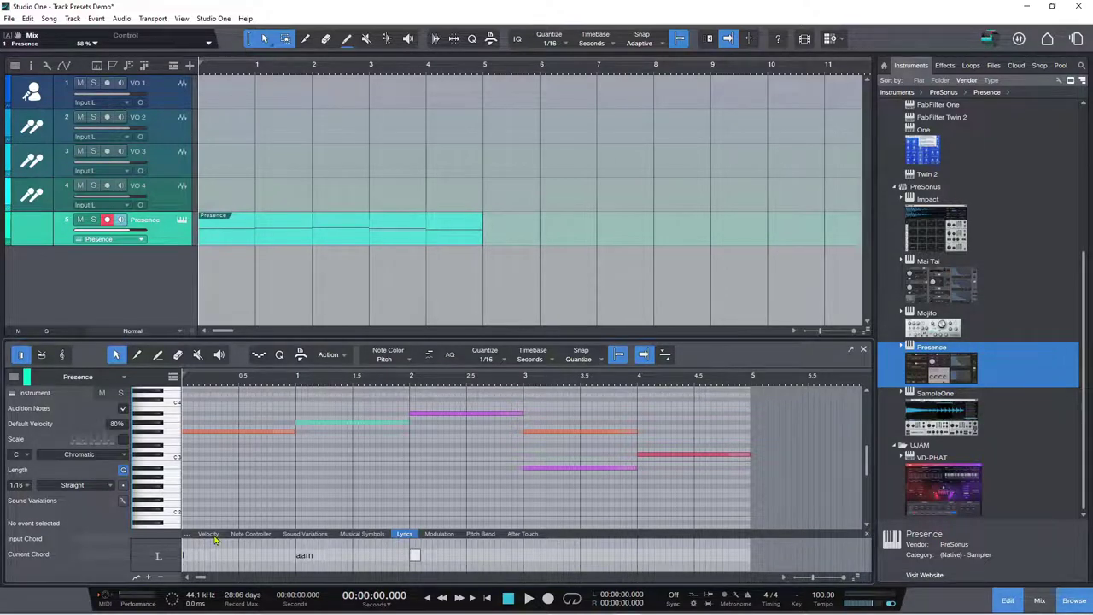
Add the lyrics 'here', 'for' and 'you' to the remaining three notes.
{"action": "type", "text": "ere"}
{"action": "key", "text": "BackSpace"}
{"action": "key", "text": "BackSpace"}
{"action": "key", "text": "BackSpace"}
{"action": "type", "text": "hhere"}
{"action": "key", "text": "BackSpace"}
{"action": "key", "text": "BackSpace"}
{"action": "key", "text": "BackSpace"}
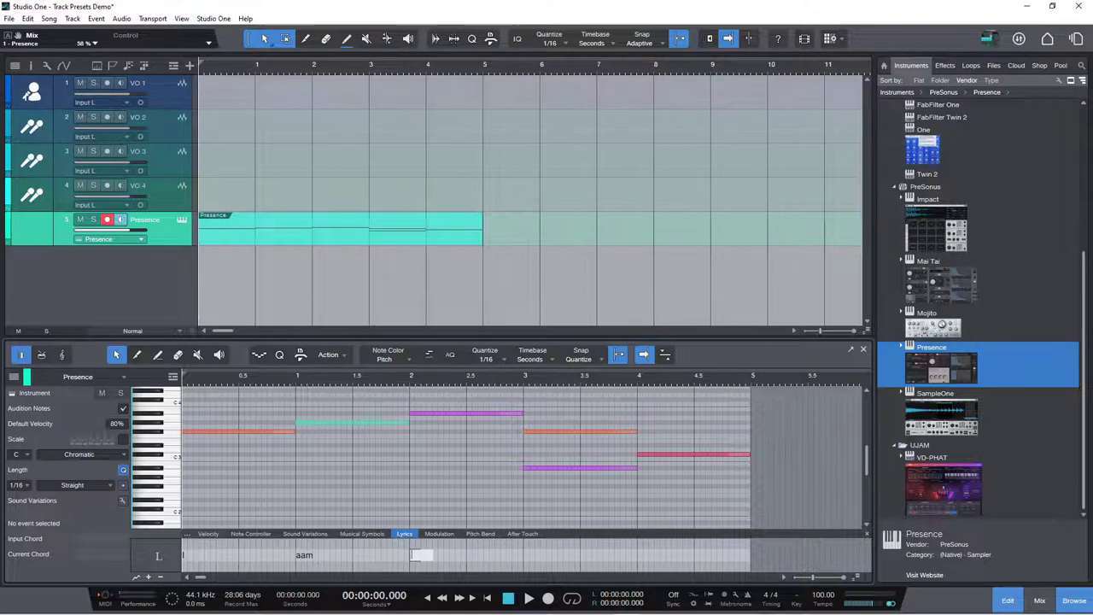
{"action": "type", "text": "here"}
{"action": "key", "text": "space"}
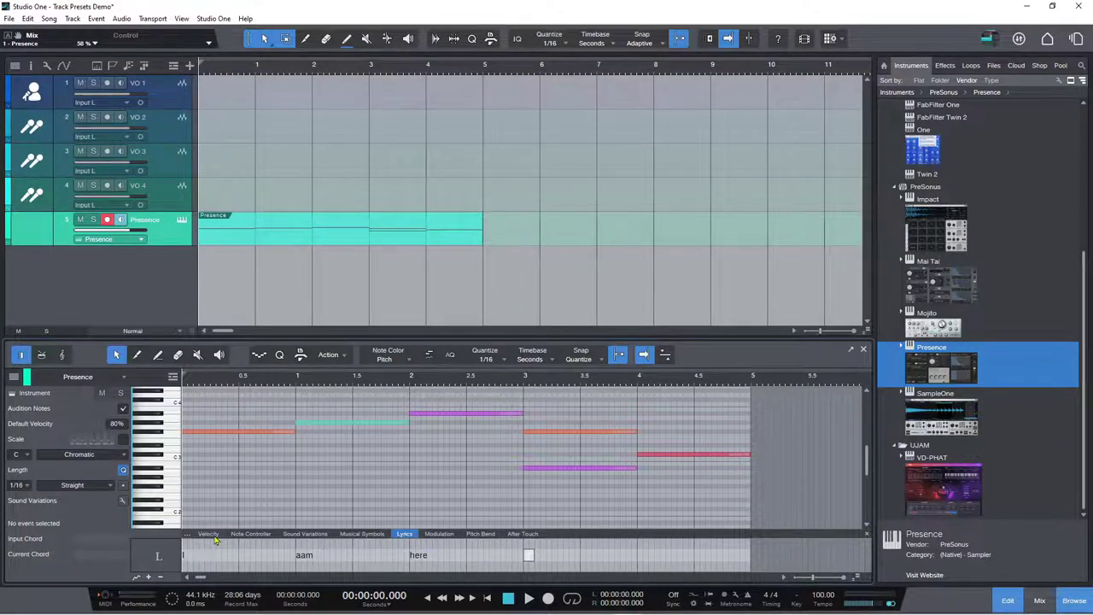
{"action": "type", "text": "for"}
{"action": "key", "text": "space"}
{"action": "type", "text": "you"}
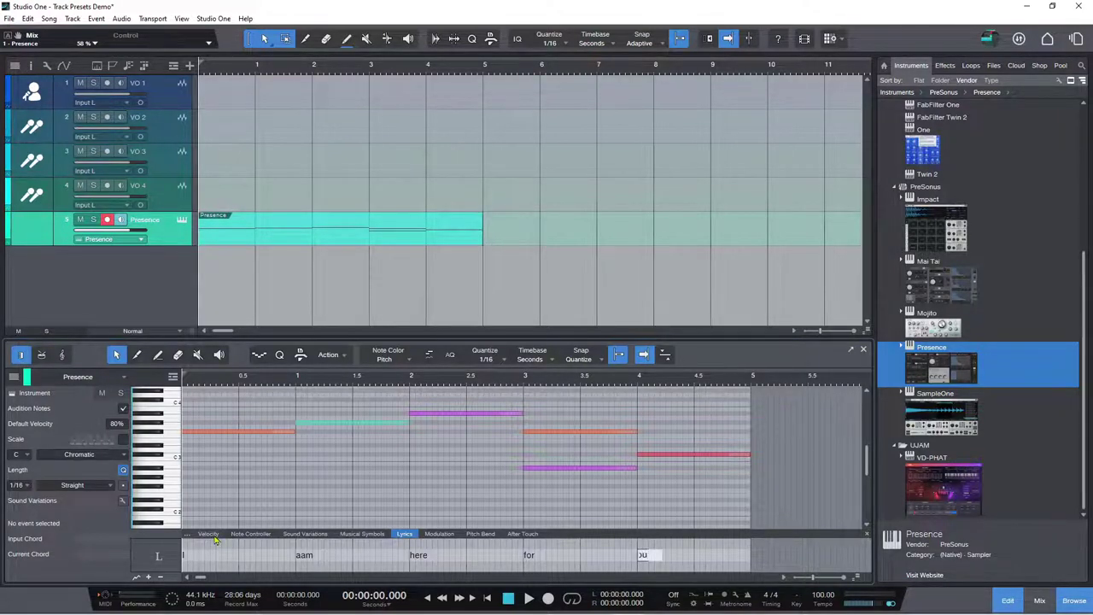
{"action": "key", "text": "BackSpace"}
{"action": "key", "text": "BackSpace"}
{"action": "type", "text": "ou"}
{"action": "key", "text": "Return"}
Correct the 'aam' lyric to 'am' and play back the part.
{"action": "left_click", "coordinate": [305, 557]}
{"action": "key", "text": "BackSpace"}
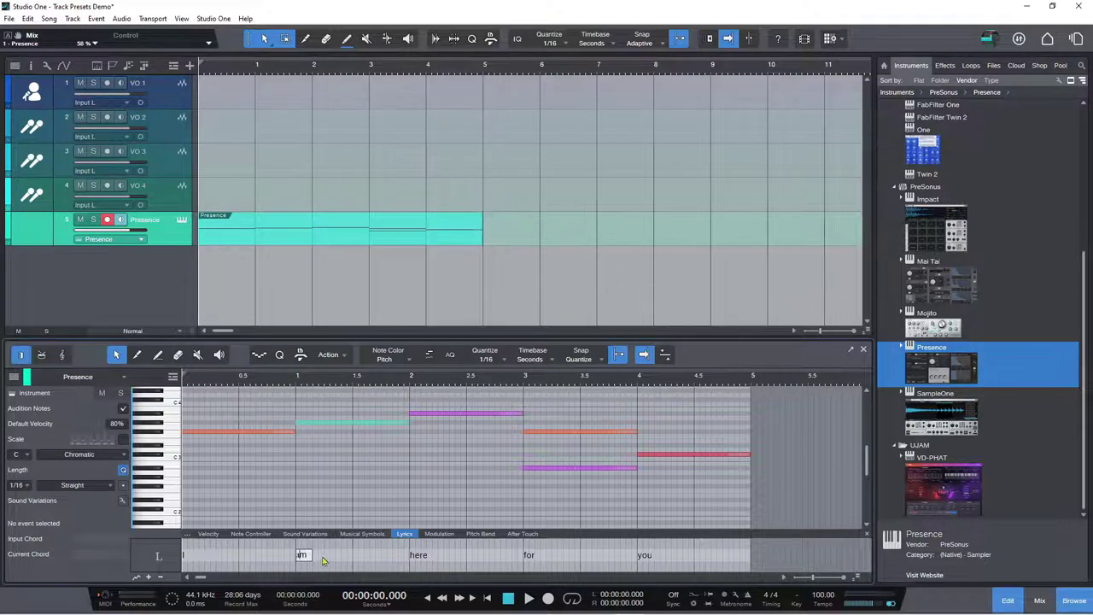
{"action": "key", "text": "Return"}
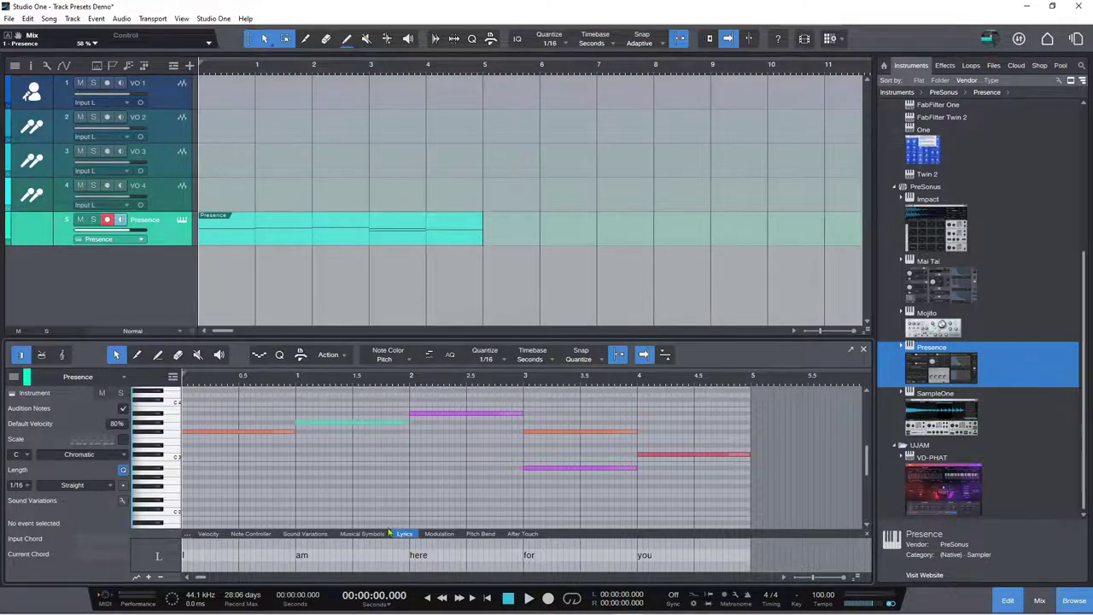
{"action": "key", "text": "space"}
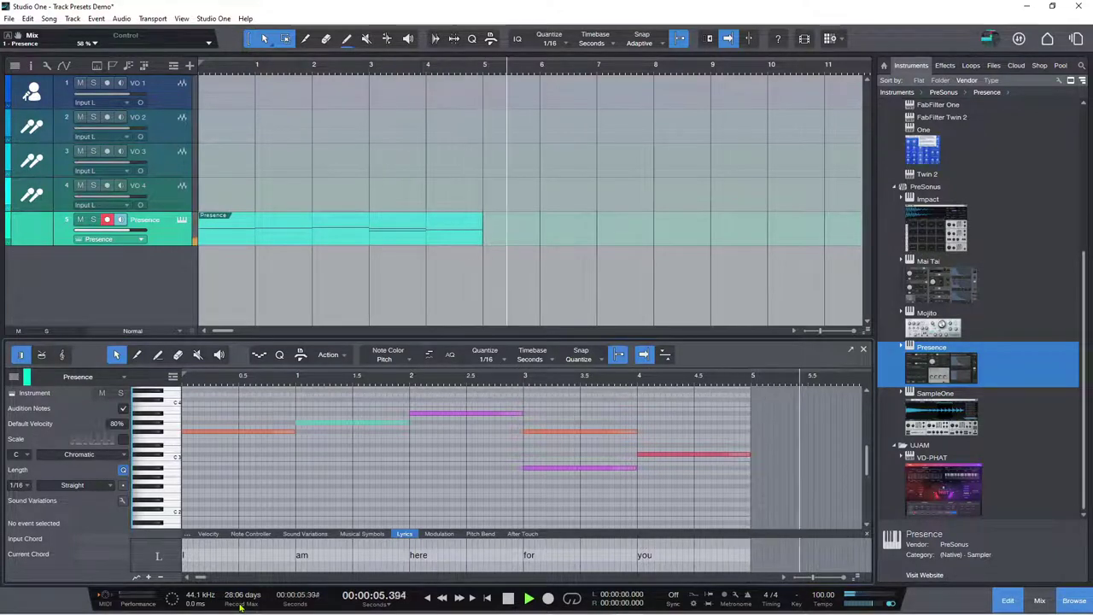
{"action": "key", "text": "space"}
{"action": "key", "text": "space"}
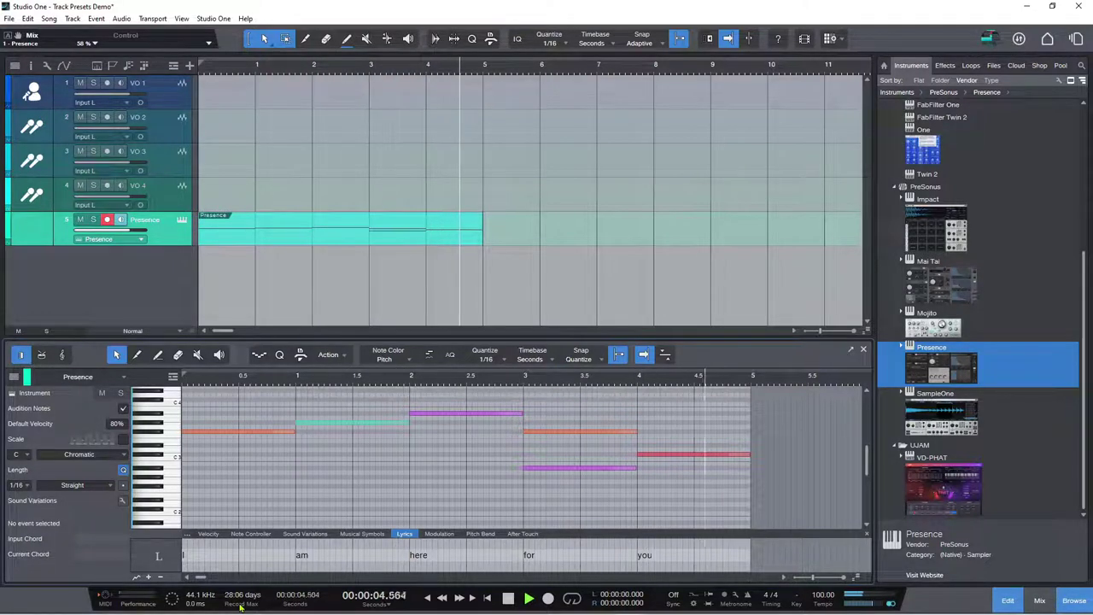
{"action": "key", "text": "space"}
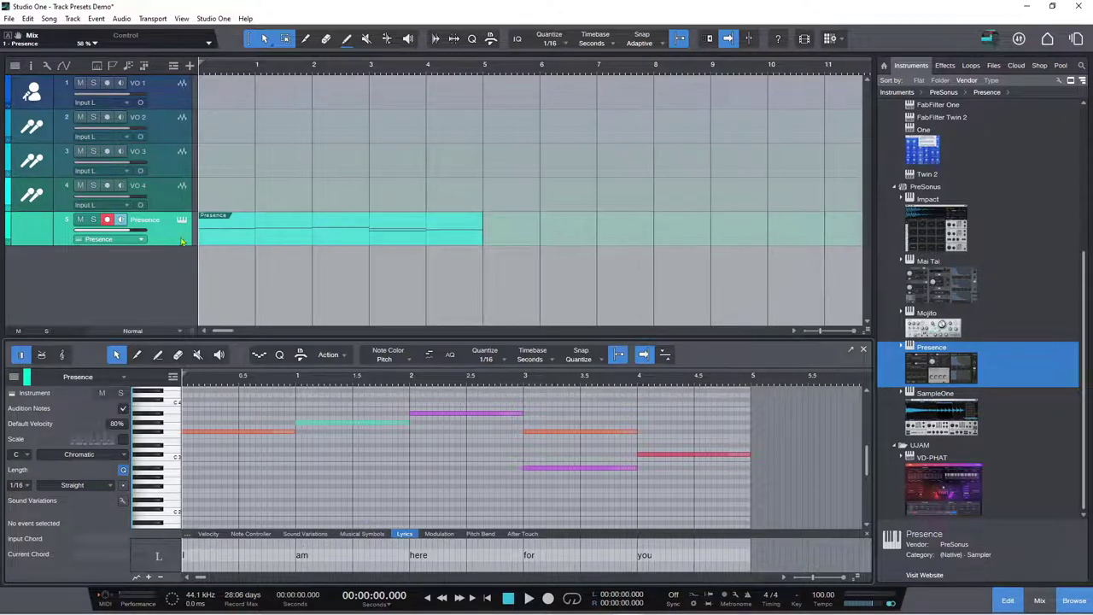
Add a Lyrics track from the global tracks list and briefly view its Lyrics Display.
{"action": "left_click", "coordinate": [174, 66]}
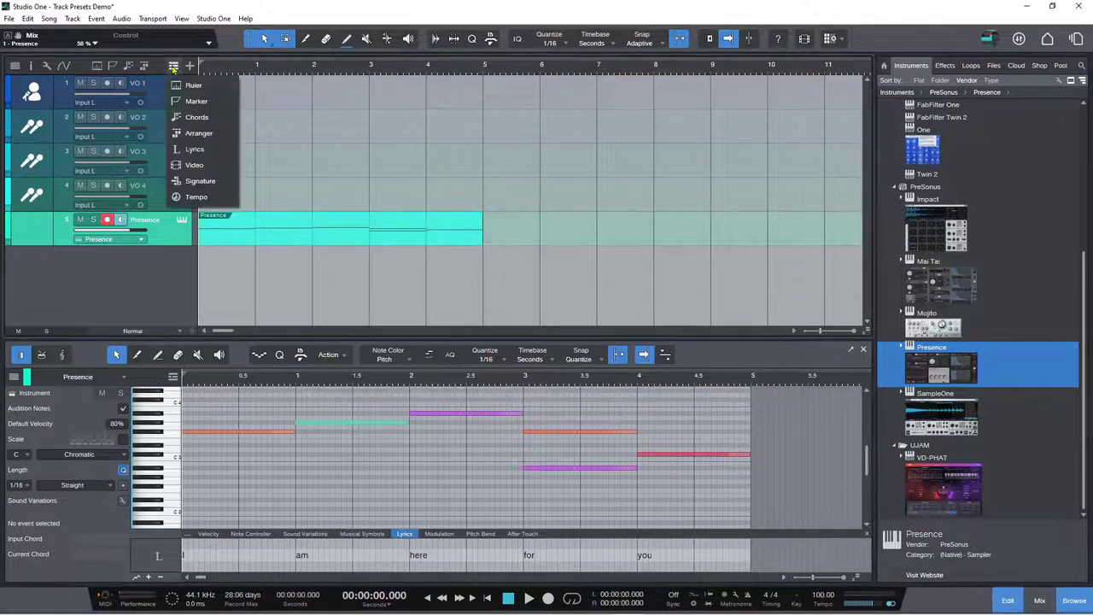
{"action": "left_click", "coordinate": [193, 148]}
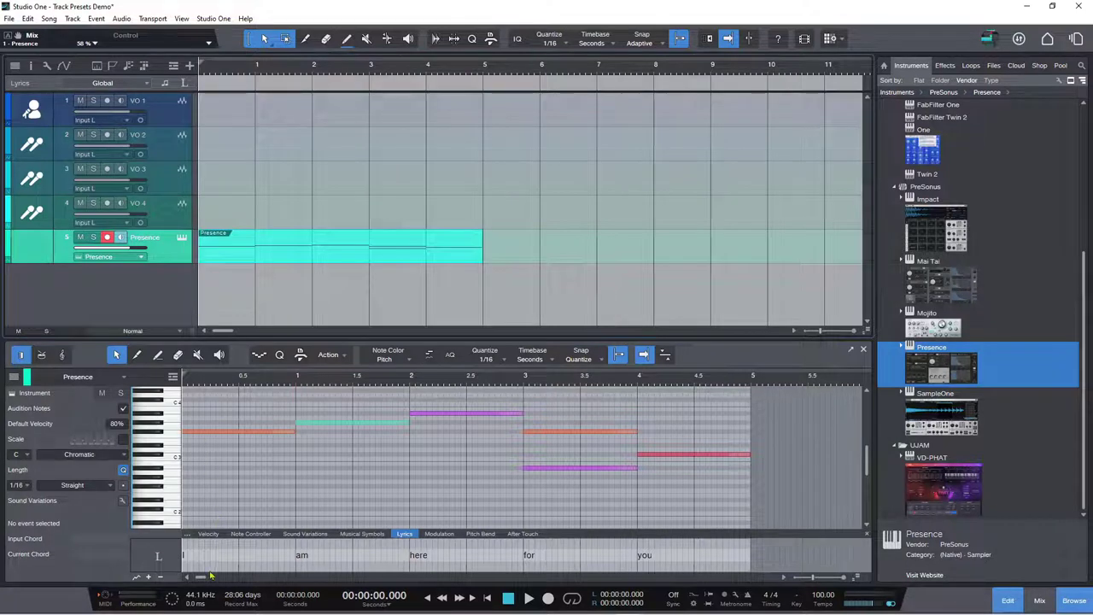
{"action": "left_click", "coordinate": [183, 83]}
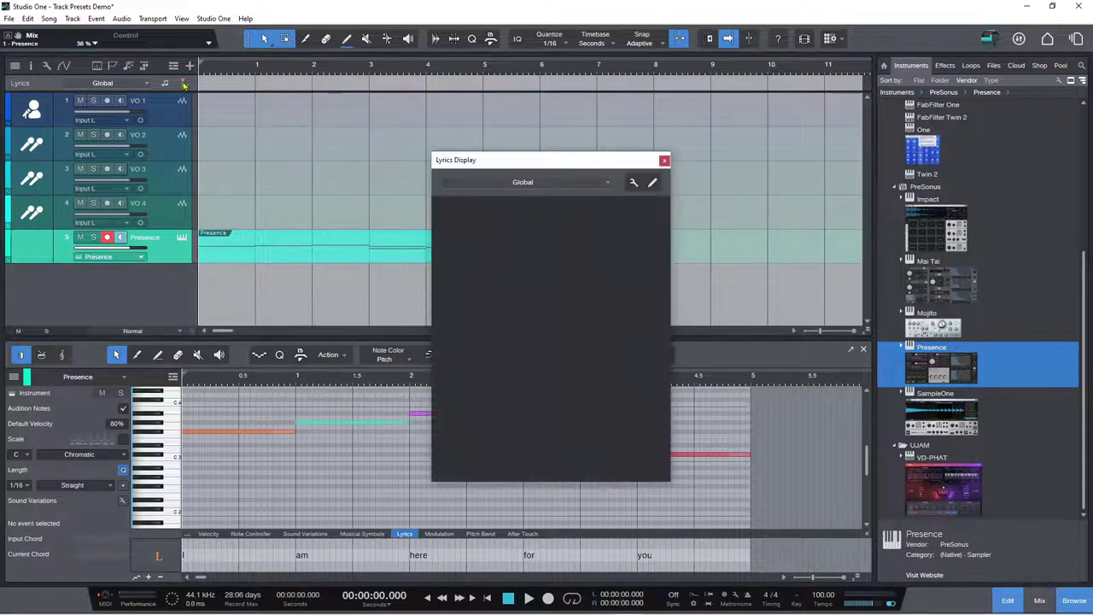
{"action": "left_click", "coordinate": [664, 158]}
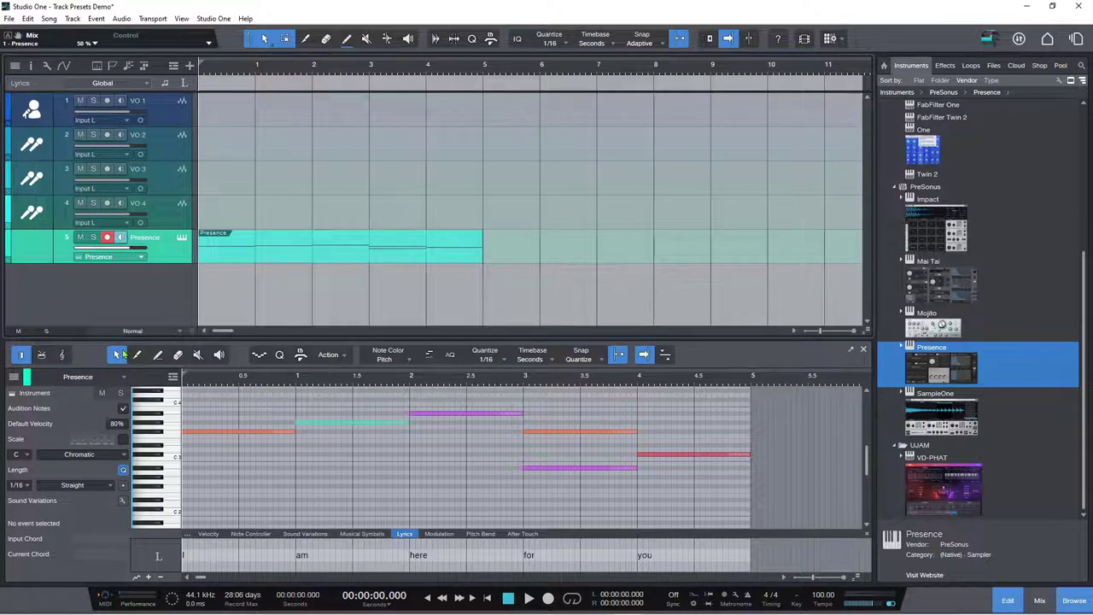
Show the Presence part in Score View, then play and stop it with lyrics beneath.
{"action": "left_click", "coordinate": [62, 355]}
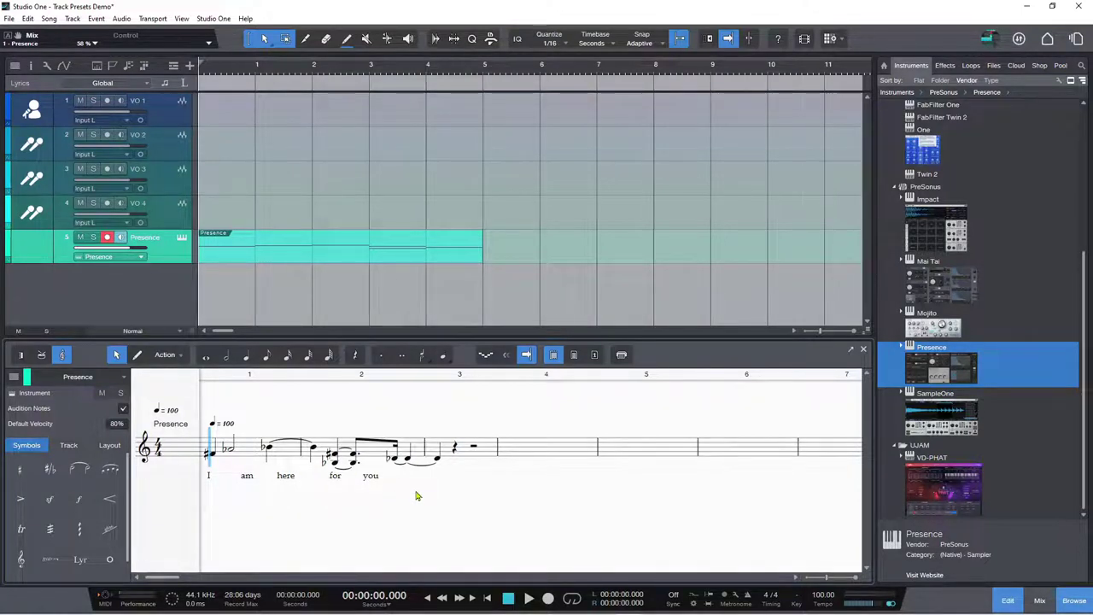
{"action": "key", "text": "space"}
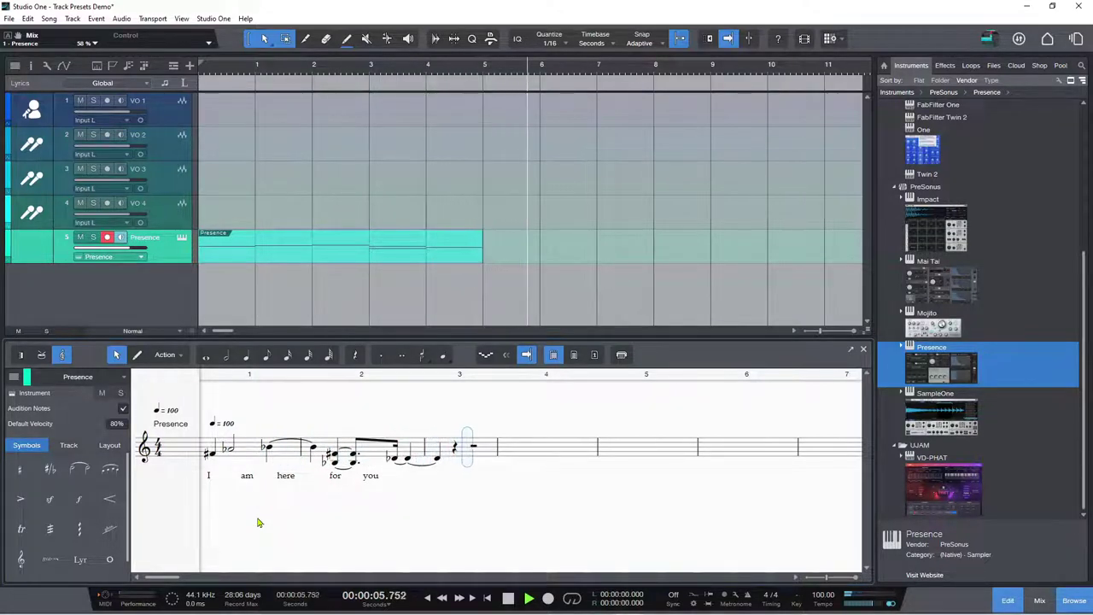
{"action": "key", "text": "space"}
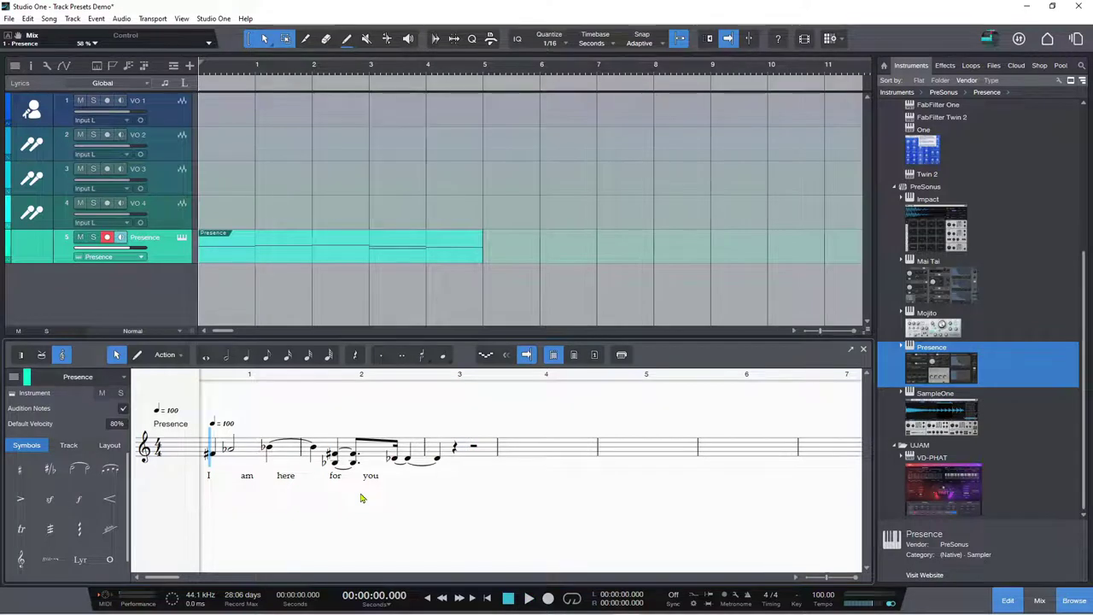